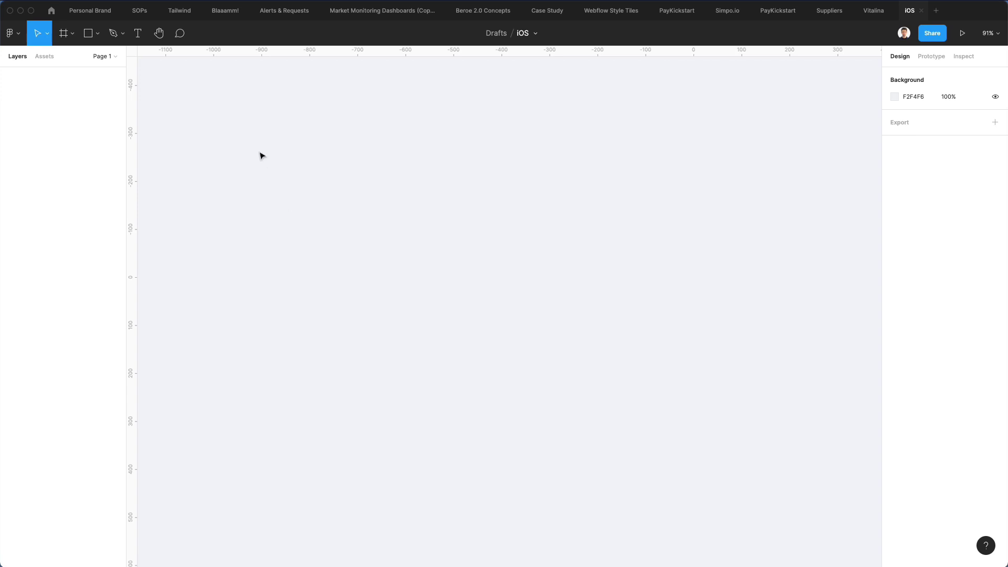
# Add a 428×926 iPhone 13 Pro Max frame to the canvas
pyautogui.click(65, 34)
pyautogui.click(919, 98)
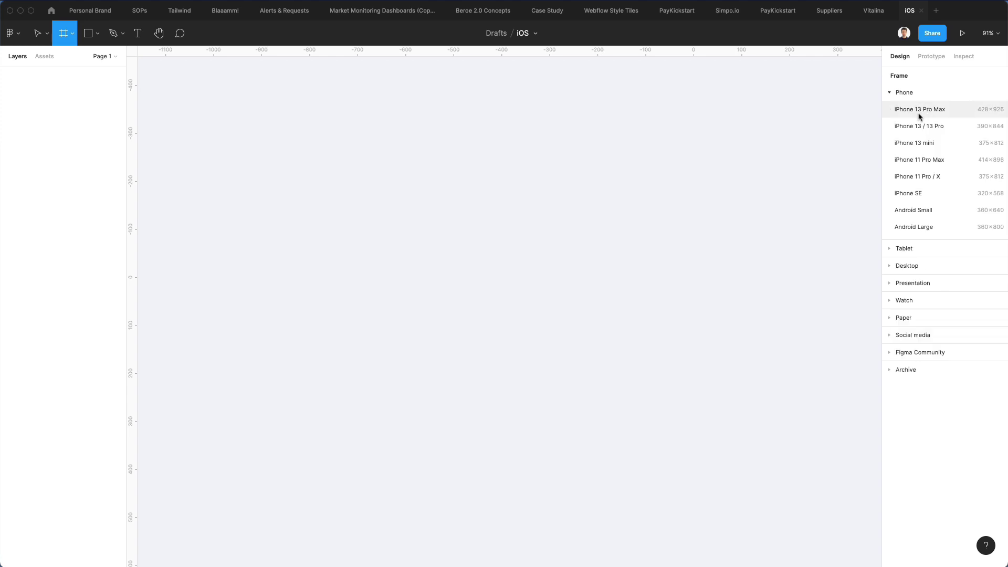
pyautogui.click(929, 115)
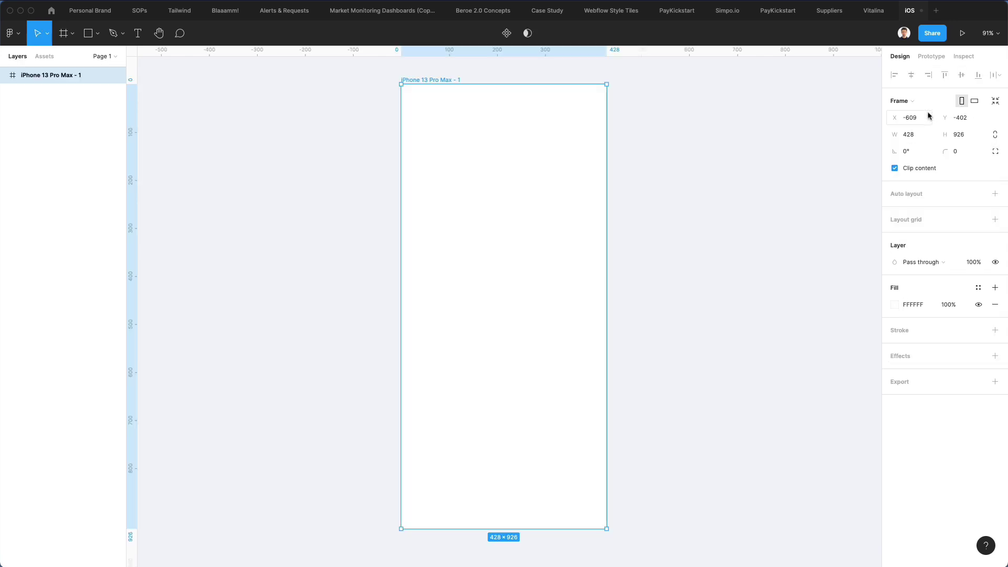
# Rename the new frame's layer to '1'
pyautogui.doubleClick(57, 77)
pyautogui.write('1')
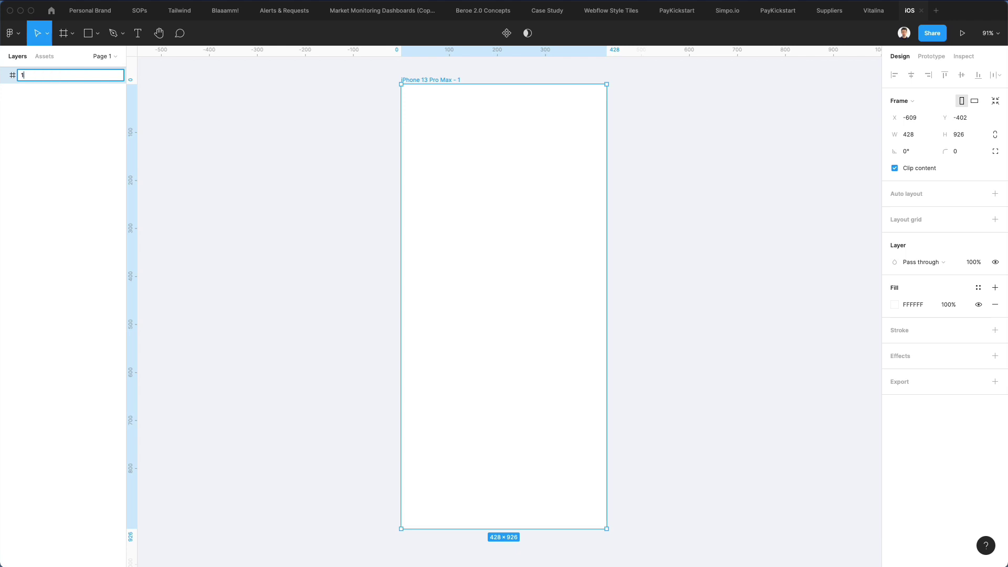
pyautogui.press('Return')
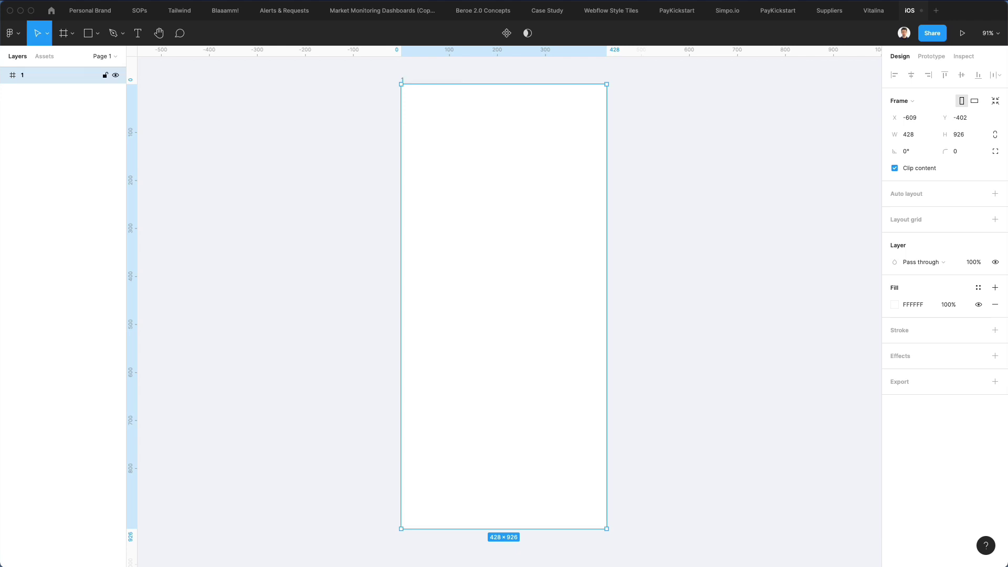
pyautogui.click(371, 226)
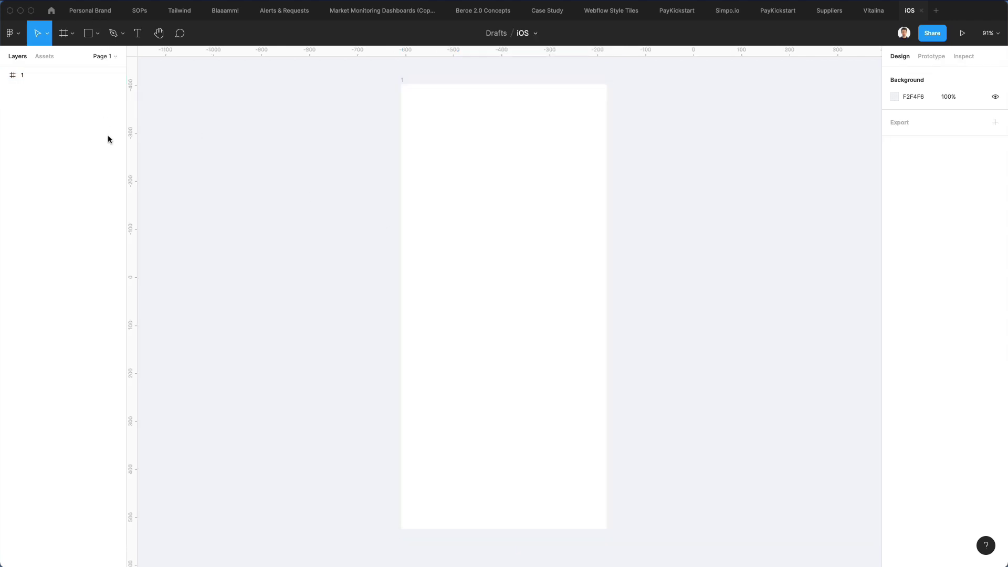
# Add an NFTX text layer near the top-left of frame 1
pyautogui.hscroll(-1, 326, 204)
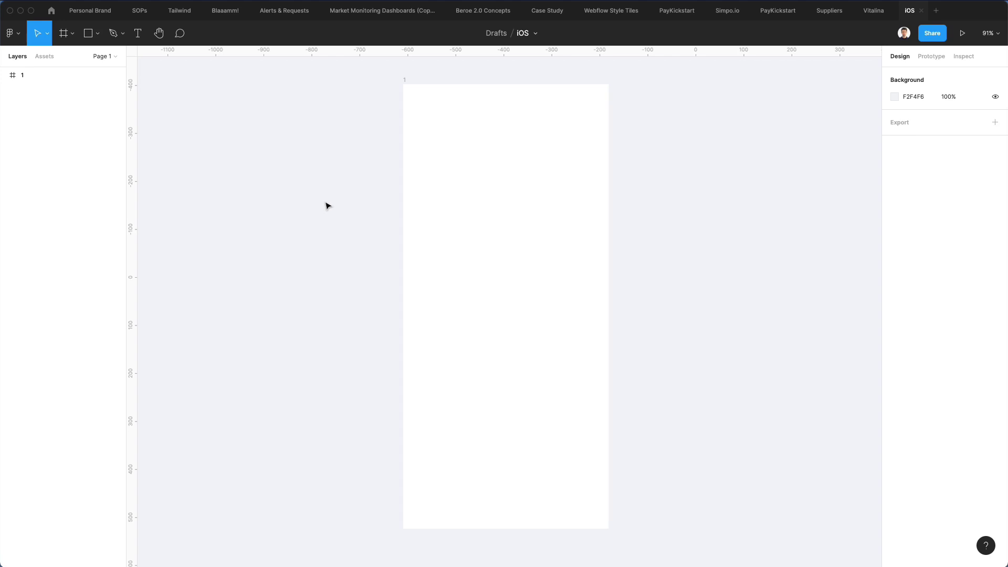
pyautogui.click(138, 33)
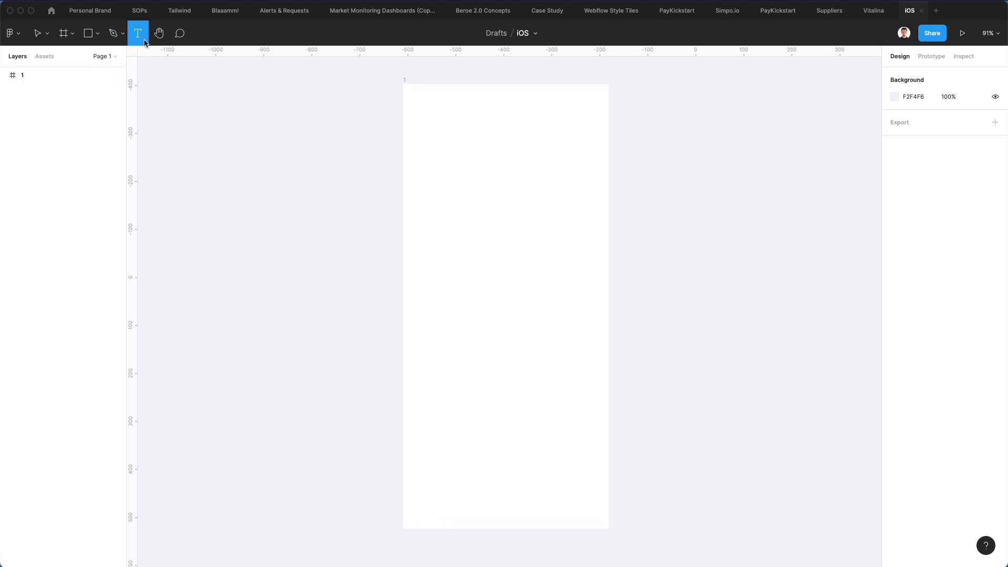
pyautogui.click(421, 111)
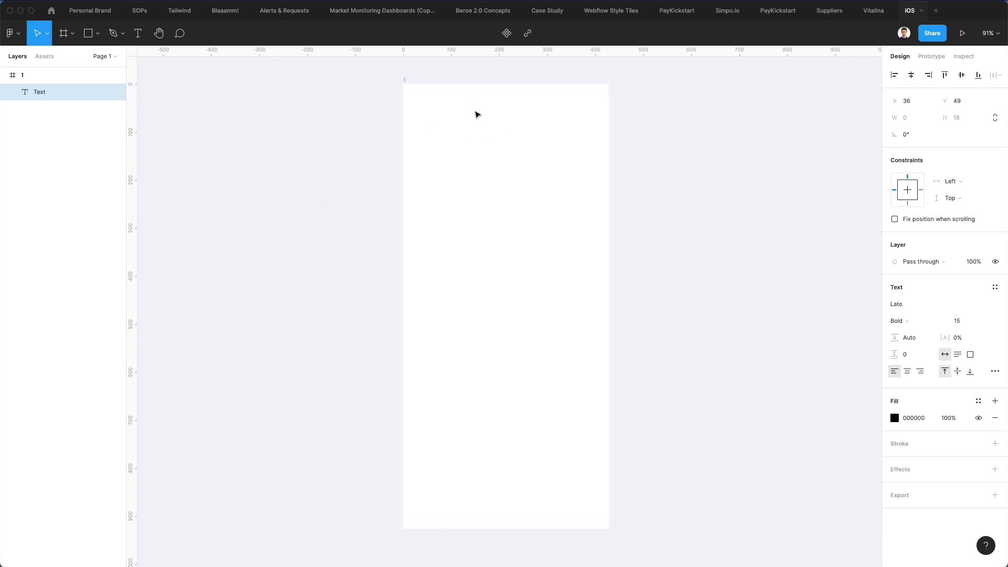
pyautogui.write('NFTX')
pyautogui.press('Escape')
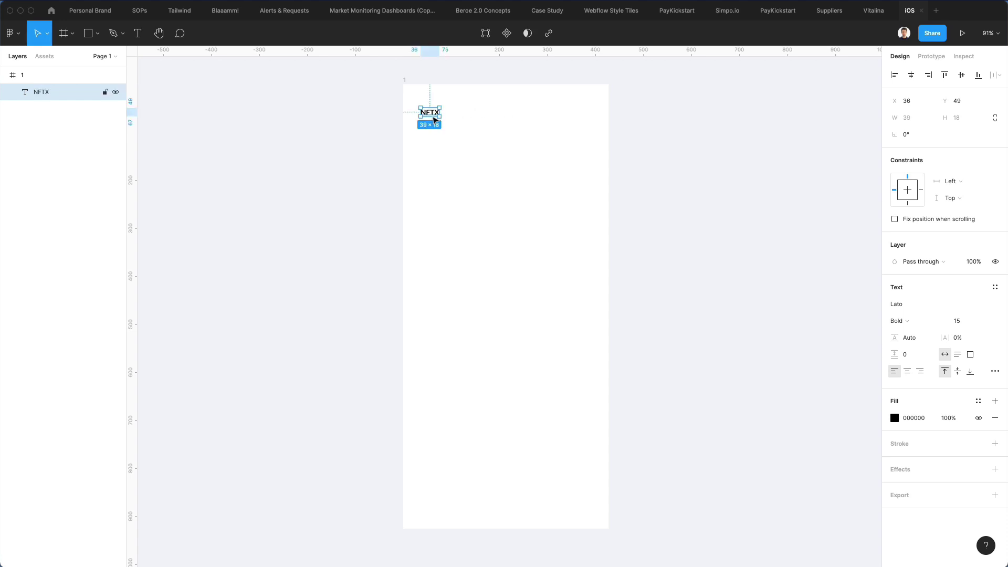
pyautogui.moveTo(432, 119); pyautogui.dragTo(438, 120)
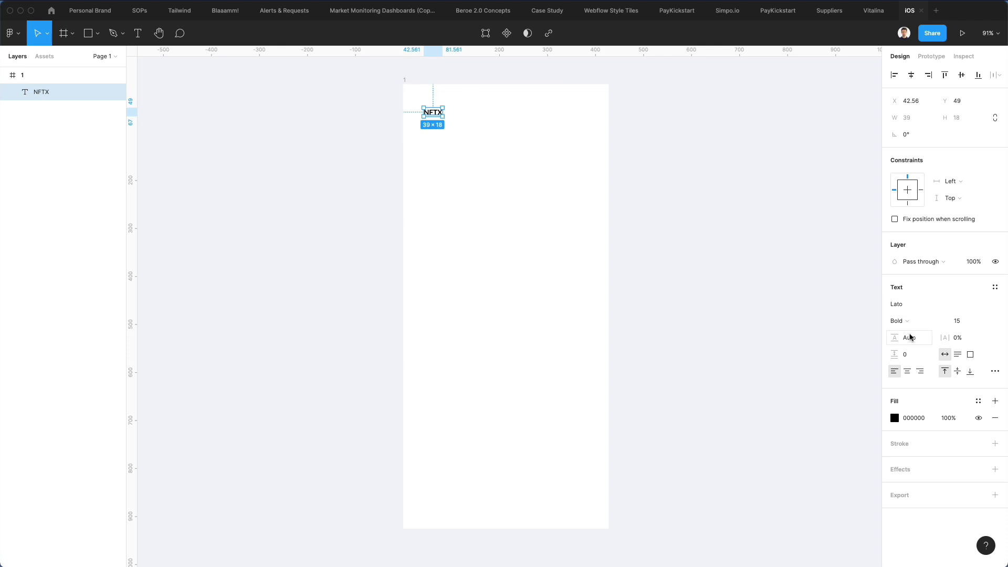
# Set the NFTX text to size 17 in Lato Black weight
pyautogui.click(961, 326)
pyautogui.press('Up')
pyautogui.press('Up')
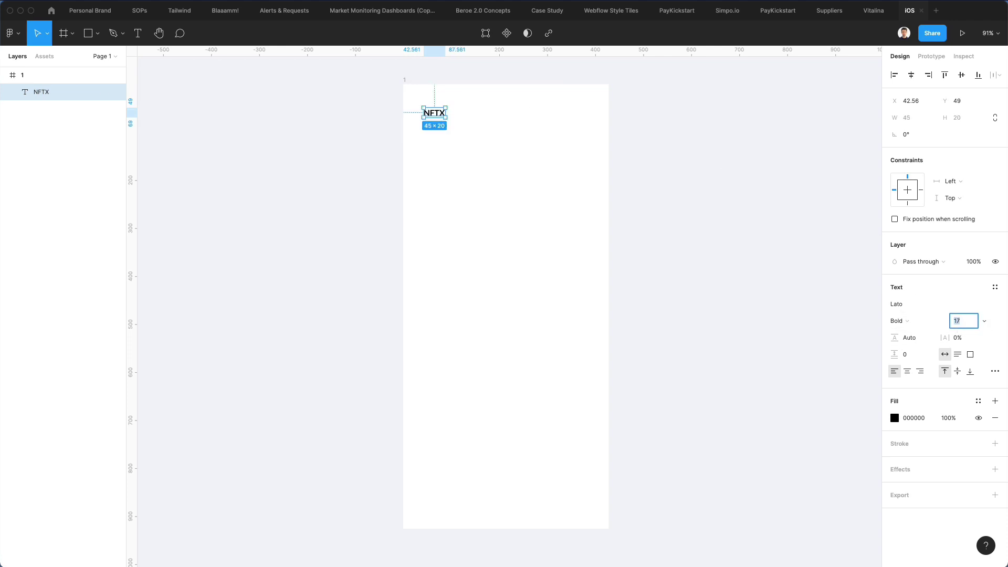
pyautogui.click(899, 321)
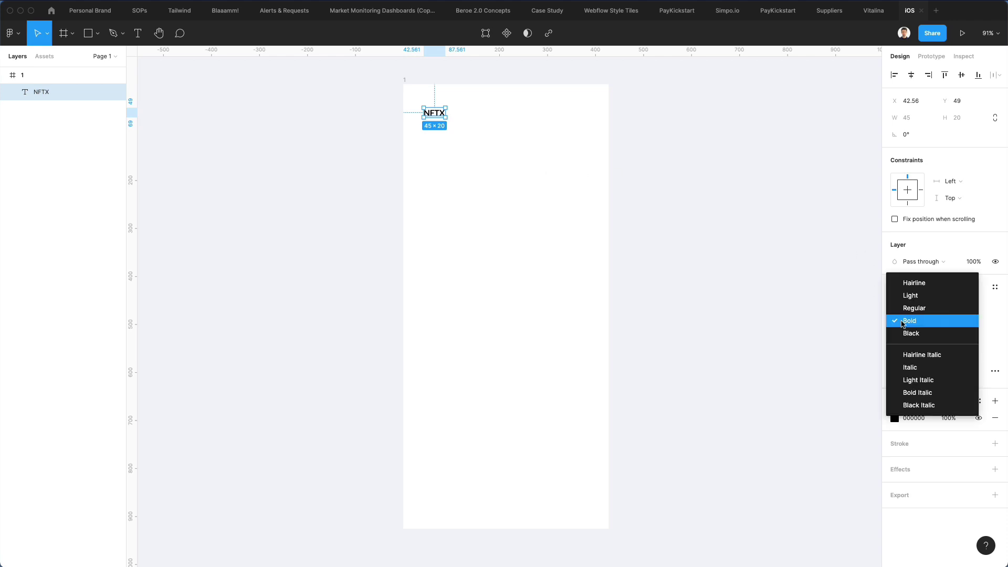
pyautogui.click(911, 334)
pyautogui.click(451, 180)
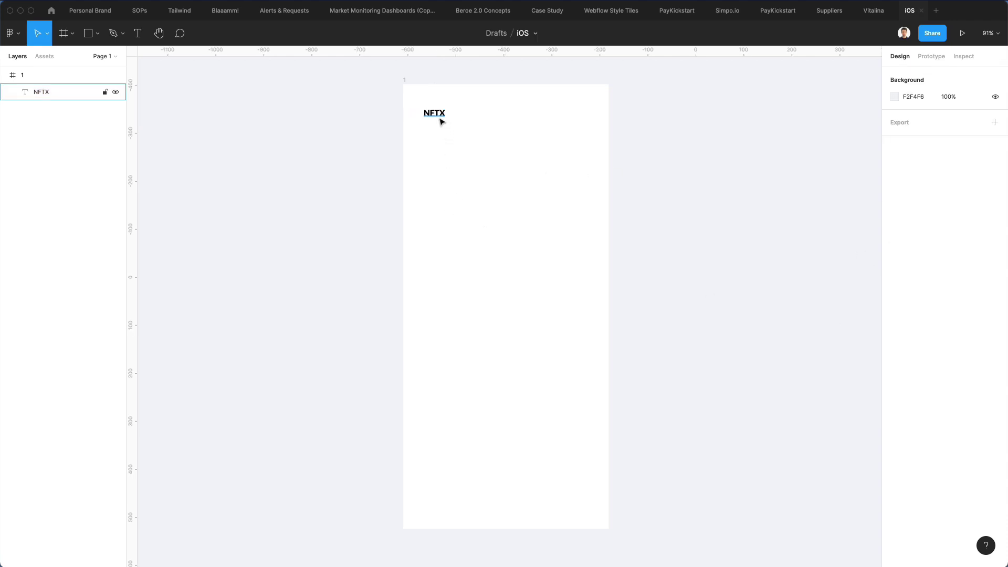
# Duplicate NFTX to the top-right, set it to Regular weight and change it to 3.536
pyautogui.moveTo(450, 119); pyautogui.dragTo(574, 122)
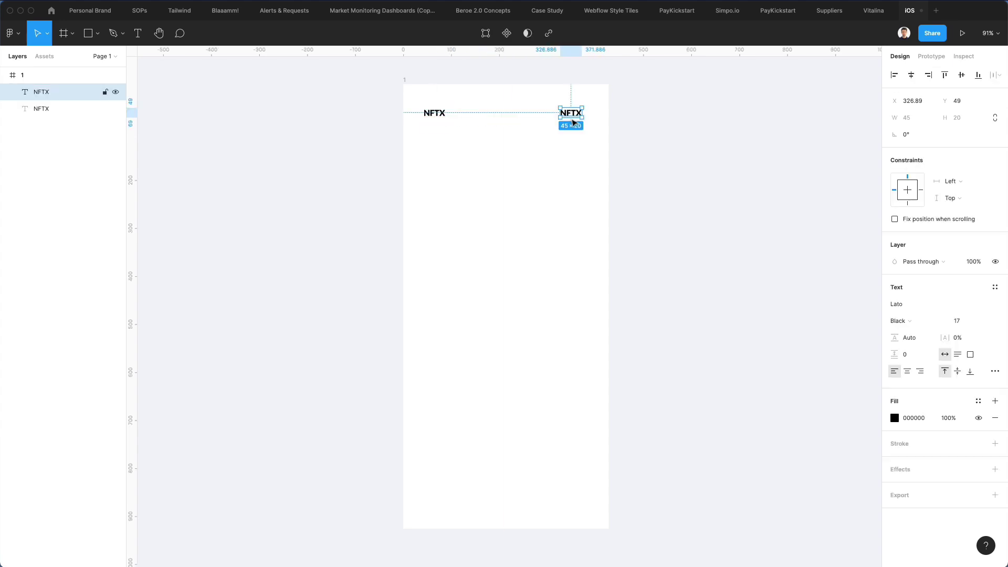
pyautogui.click(899, 321)
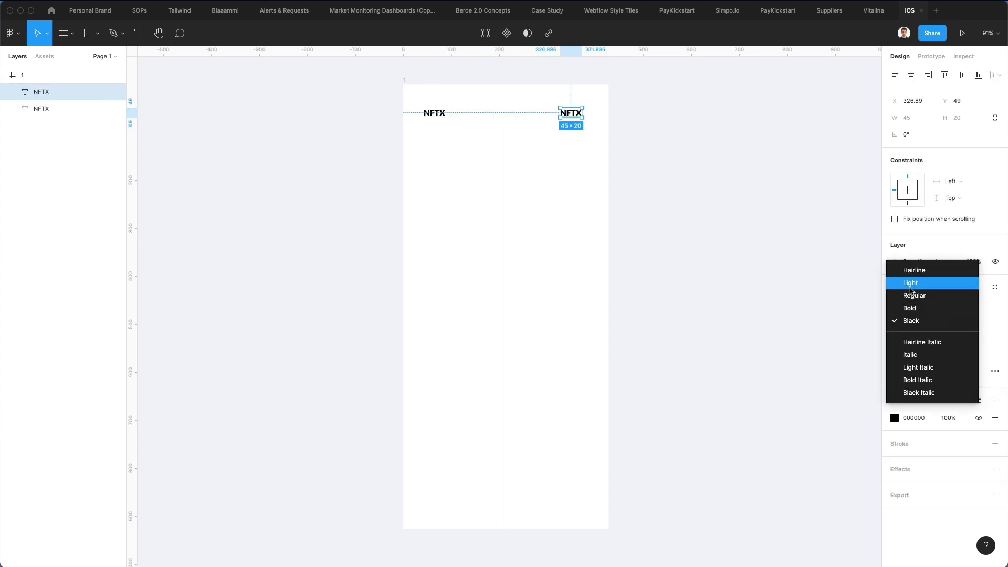
pyautogui.click(903, 295)
pyautogui.moveTo(579, 121); pyautogui.dragTo(579, 121)
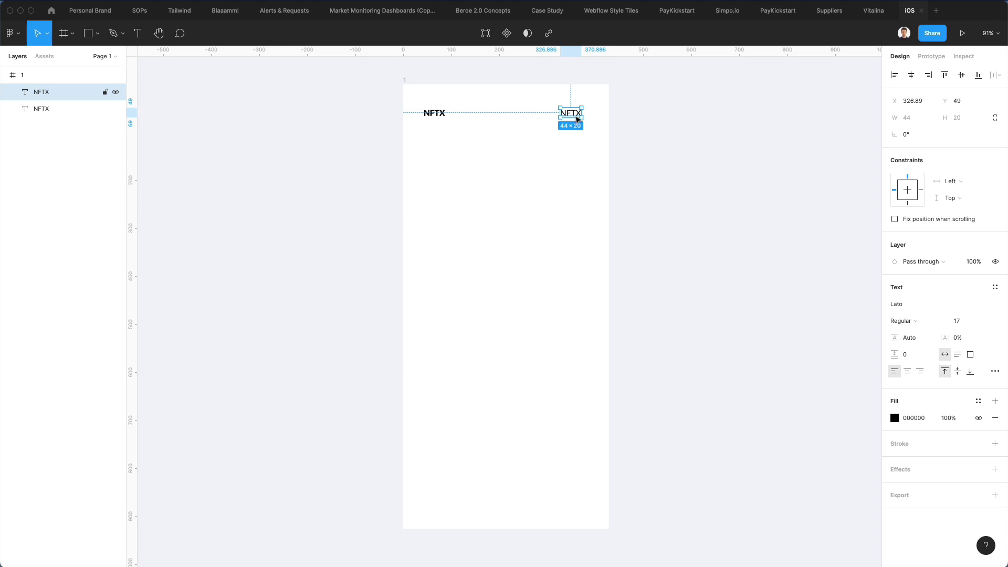
pyautogui.doubleClick(573, 113)
pyautogui.write('3.536')
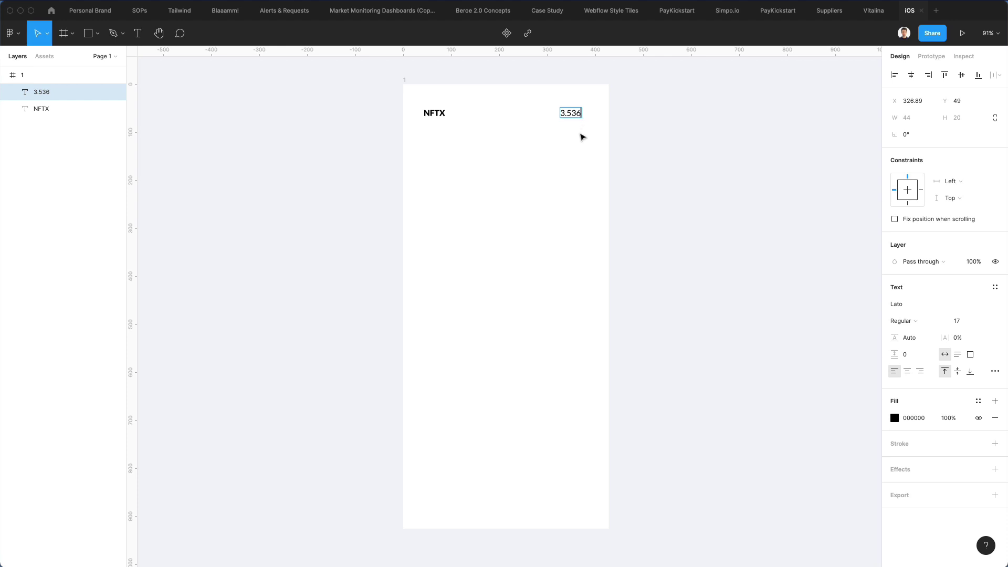
pyautogui.press('Escape')
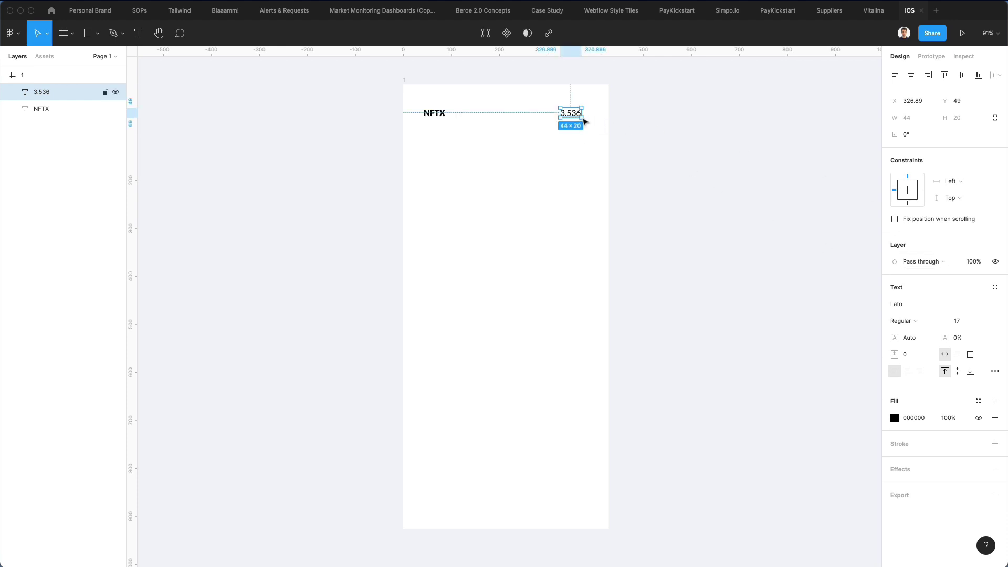
# Draw a rectangle about 107×33 behind the 3.536 text
pyautogui.press('r')
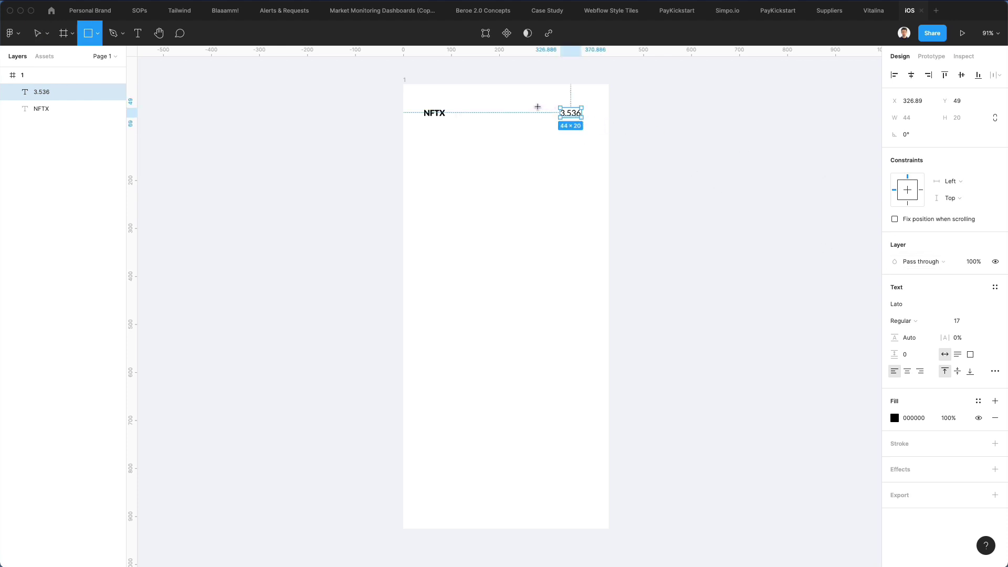
pyautogui.moveTo(538, 107); pyautogui.dragTo(591, 126)
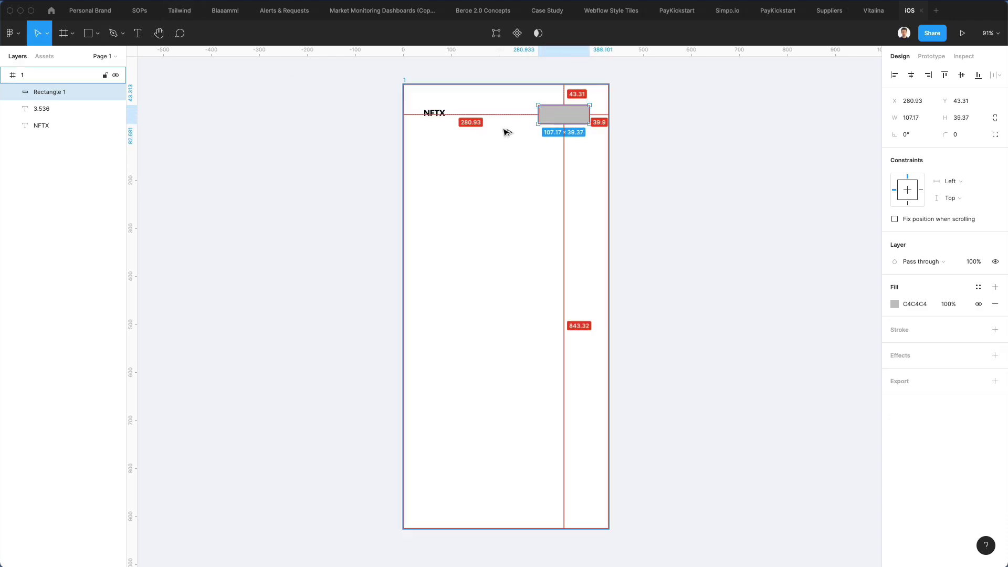
pyautogui.press('super+bracketleft')
pyautogui.press('super+bracketleft')
pyautogui.scroll(5, 560, 141)
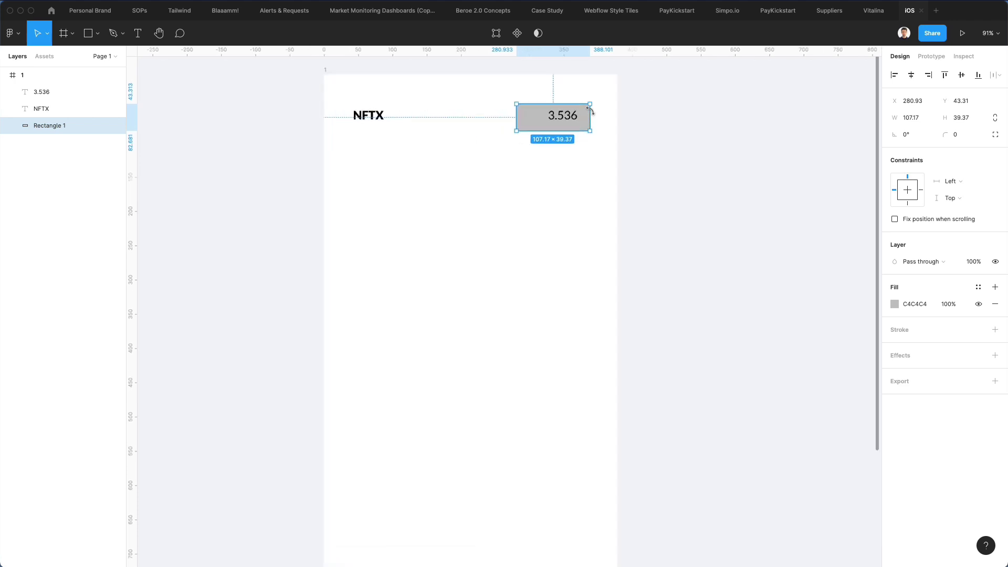
pyautogui.moveTo(559, 142); pyautogui.dragTo(562, 139)
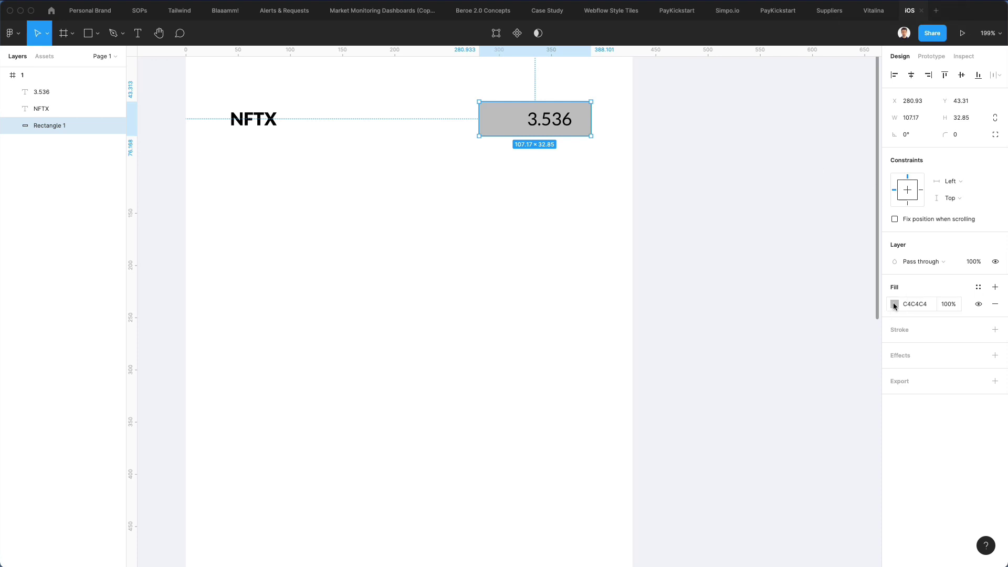
# Change the rectangle's fill from grey to a blue-violet such as 634DED
pyautogui.click(895, 304)
pyautogui.click(838, 444)
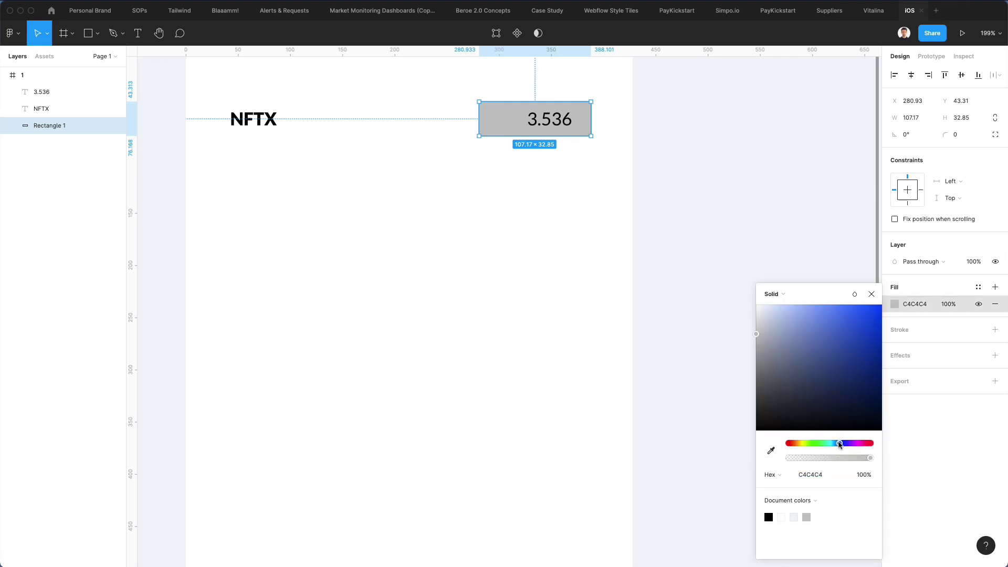
pyautogui.click(861, 306)
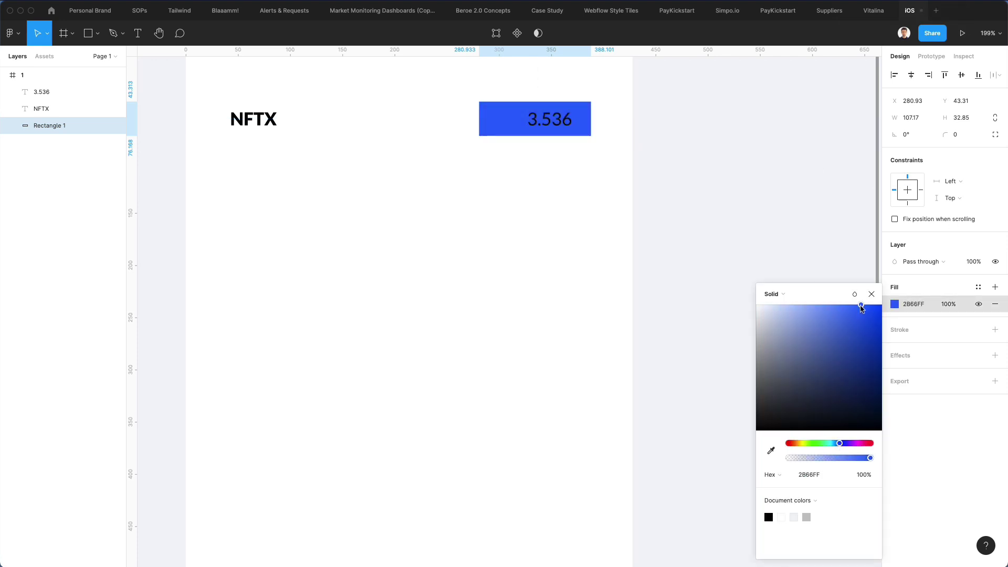
pyautogui.click(846, 444)
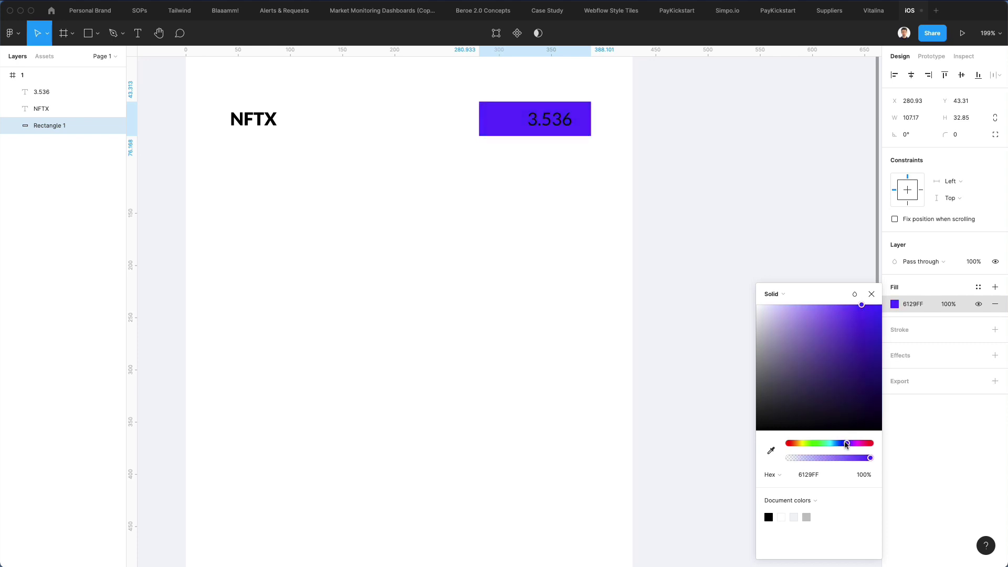
pyautogui.click(834, 309)
pyautogui.moveTo(835, 315); pyautogui.dragTo(842, 321)
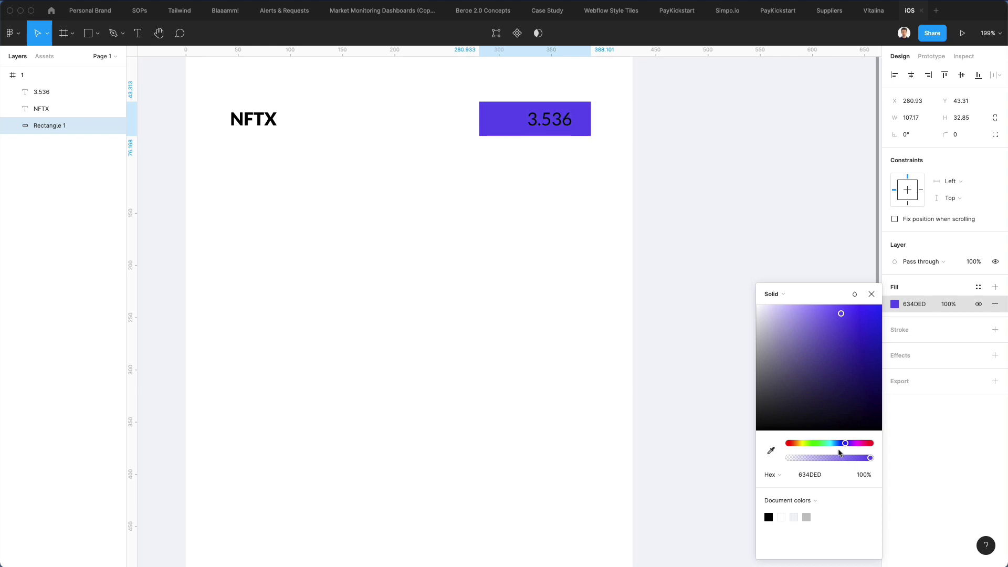
pyautogui.moveTo(844, 445); pyautogui.dragTo(842, 446)
# Brighten the badge fill to blue 3347FA and make the 3.536 text white and bold
pyautogui.click(857, 307)
pyautogui.click(554, 211)
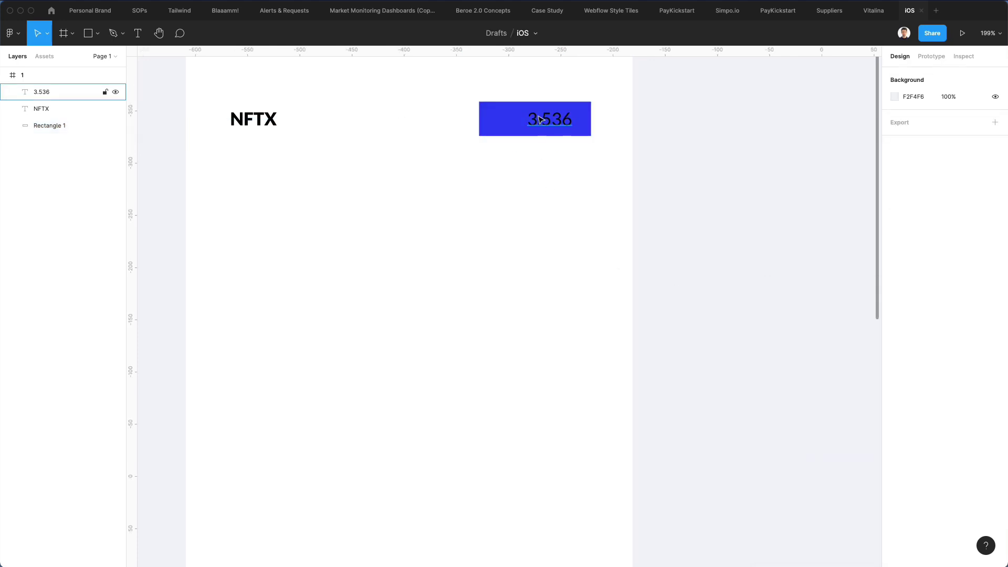
pyautogui.click(546, 121)
pyautogui.press('super+alt+v')
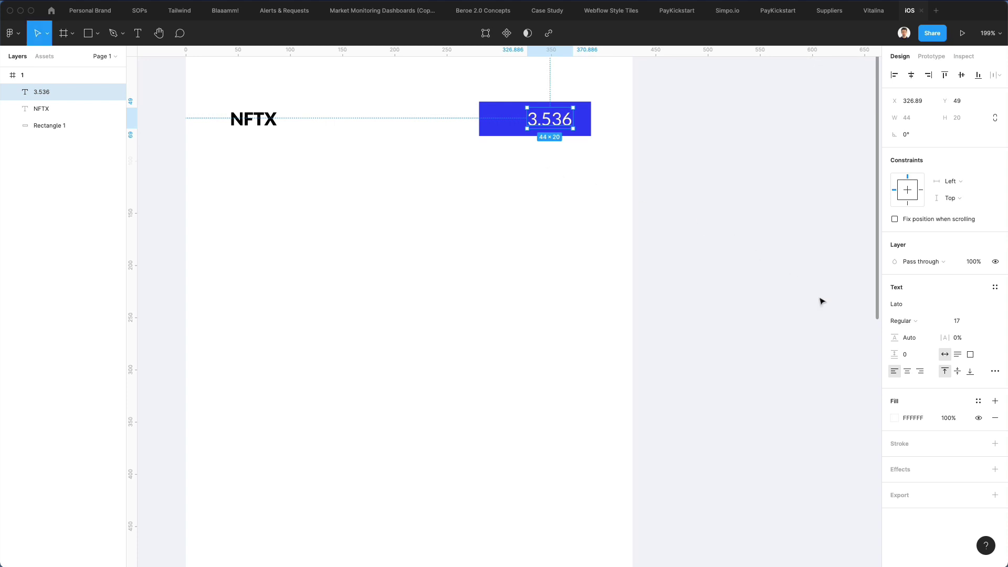
pyautogui.click(904, 321)
pyautogui.click(914, 334)
pyautogui.click(517, 238)
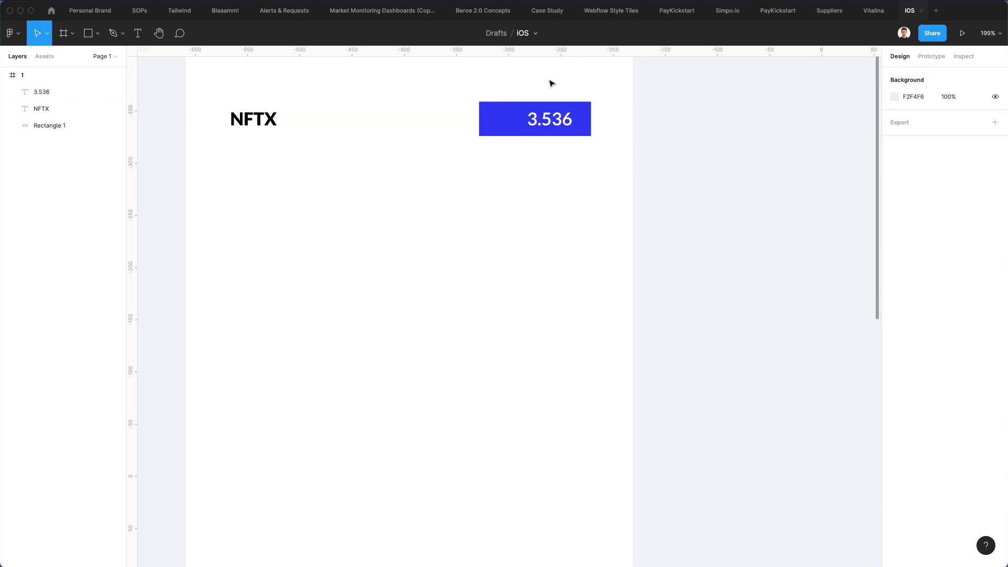
# Raise the rectangle's corner radius until it becomes a full pill
pyautogui.click(505, 118)
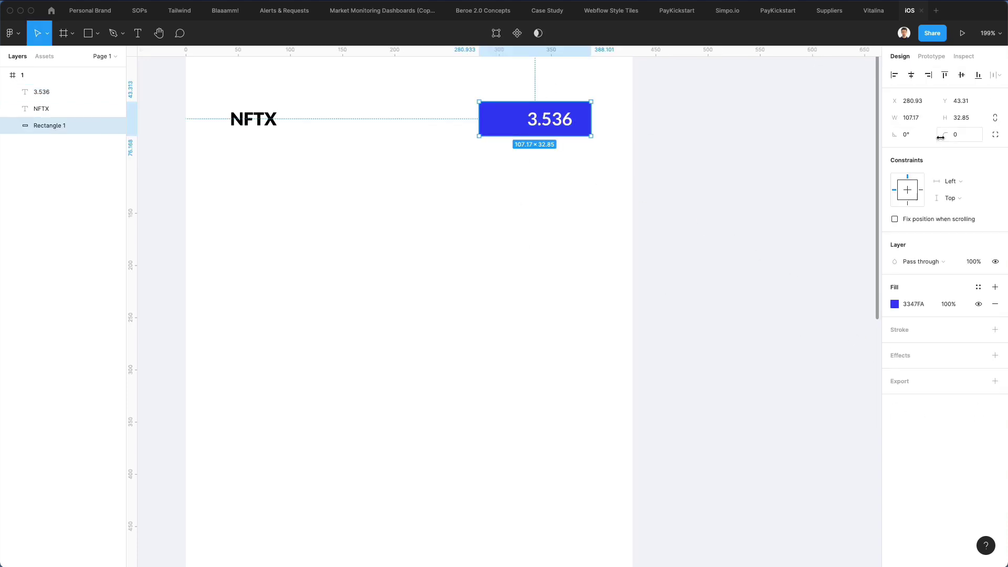
pyautogui.moveTo(946, 137); pyautogui.dragTo(865, 133)
pyautogui.click(537, 250)
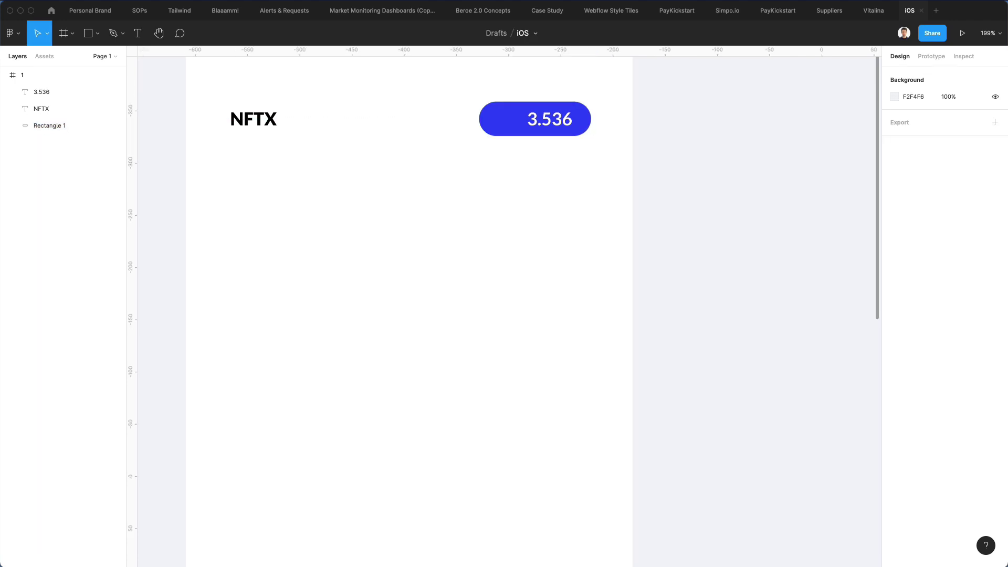
pyautogui.press('super+Tab')
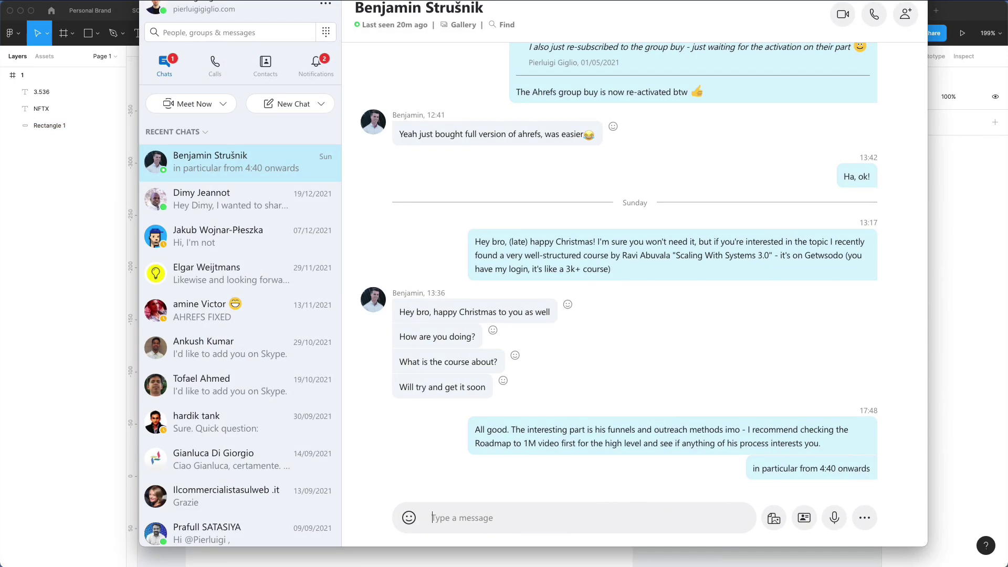
pyautogui.press('super+Tab')
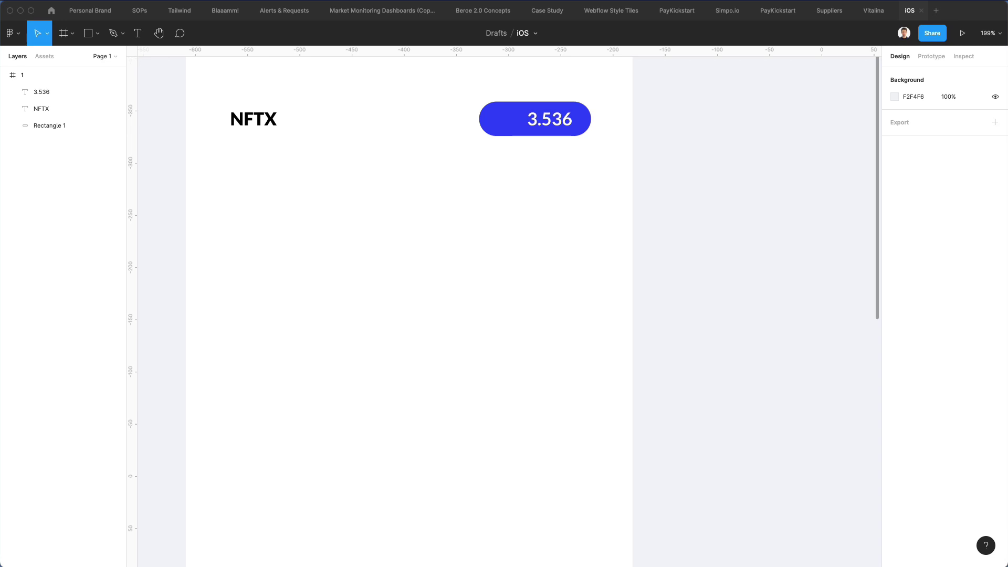
# Search the Nucleo icon library for 'crypto'
pyautogui.press('super+shift+n')
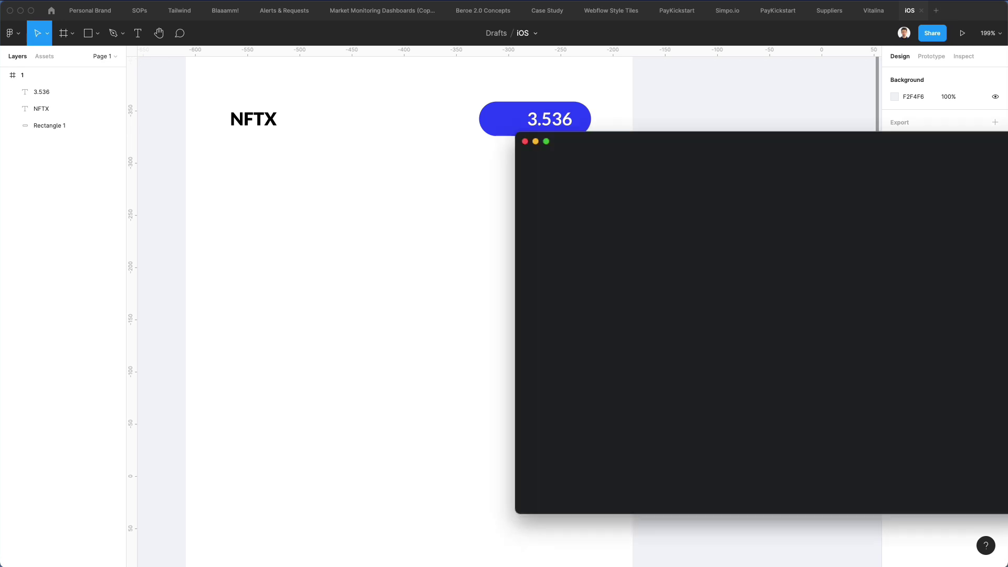
pyautogui.write('time')
pyautogui.doubleClick(538, 171)
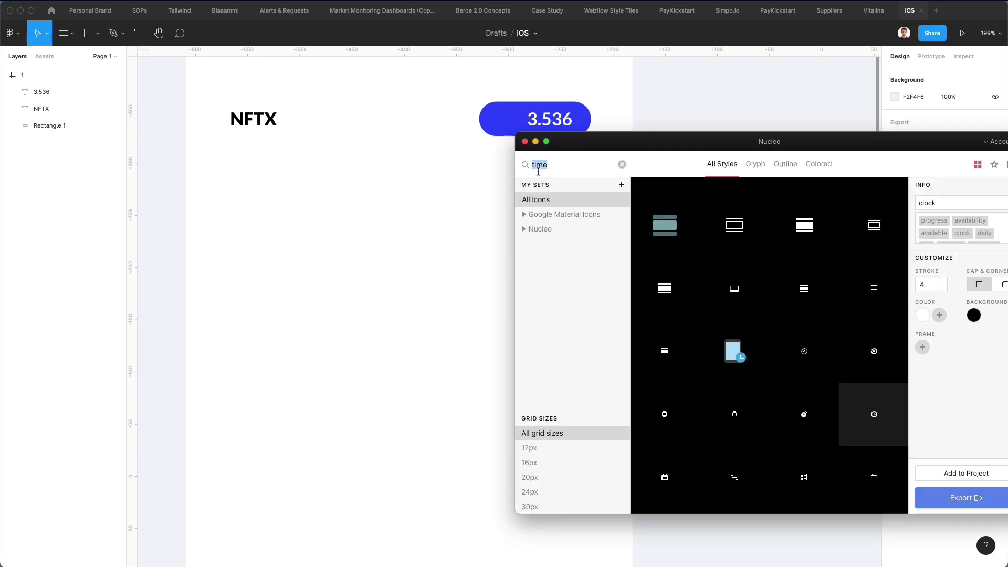
pyautogui.write('nft')
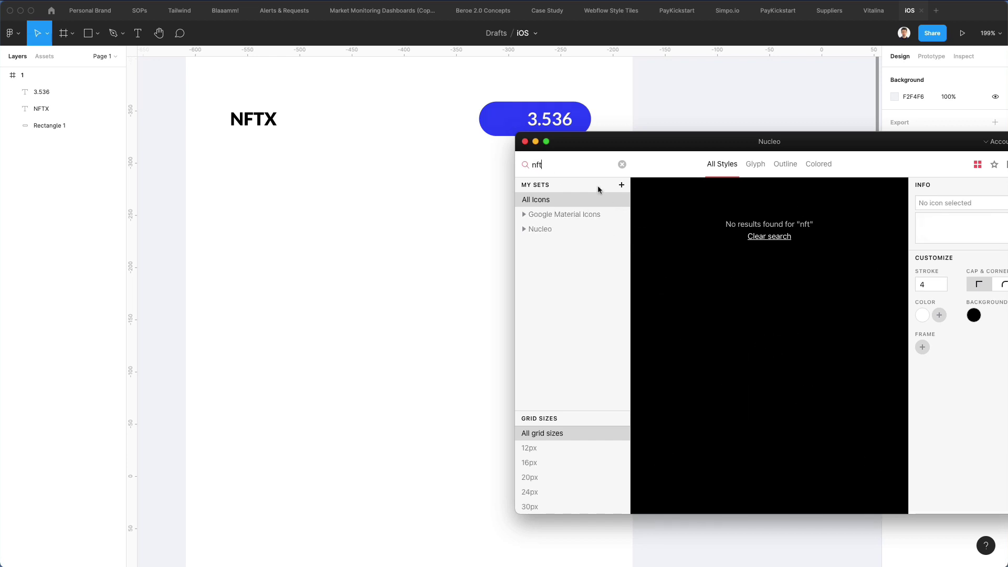
pyautogui.press('super+a')
pyautogui.press('BackSpace')
pyautogui.write('crypto')
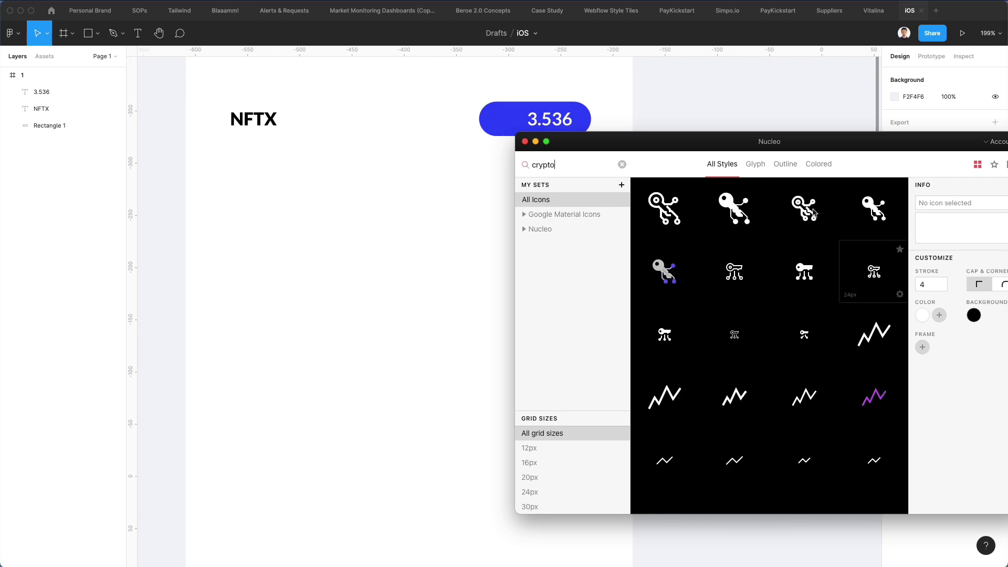
# Drag the digital-key icon onto the blue pill, left of 3.536
pyautogui.moveTo(803, 147); pyautogui.dragTo(815, 202)
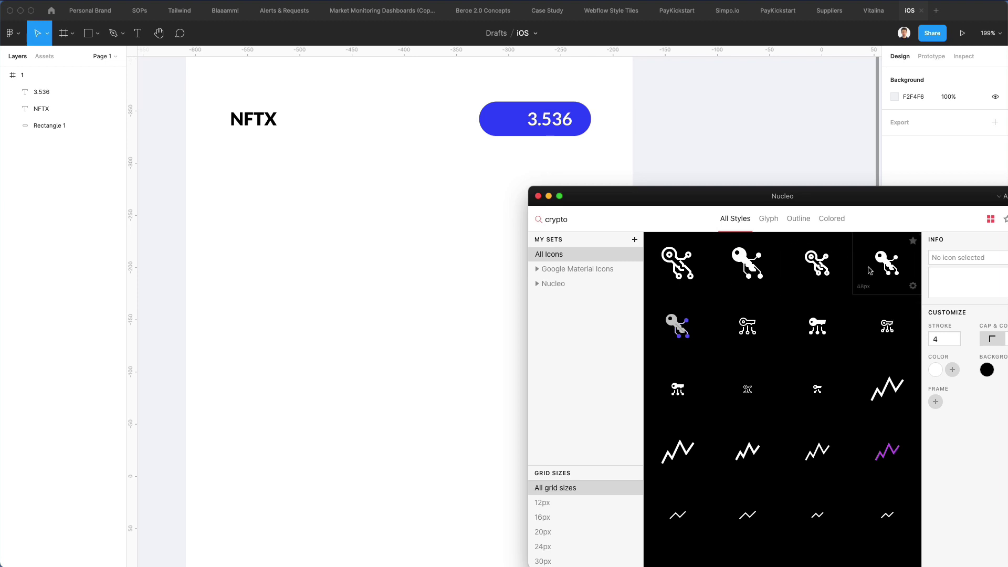
pyautogui.moveTo(891, 269); pyautogui.dragTo(517, 121)
pyautogui.scroll(1, 504, 151)
# Enlarge the key icon slightly and trim the pill from its left side
pyautogui.keyDown('shift'); pyautogui.click(518, 115); pyautogui.keyUp('shift')
pyautogui.press('Escape')
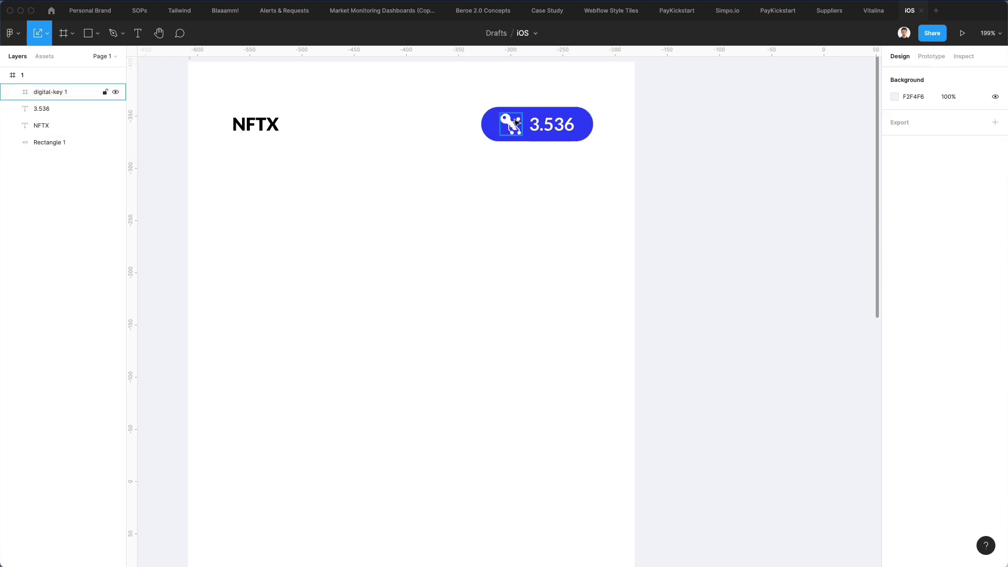
pyautogui.click(518, 119)
pyautogui.moveTo(518, 118); pyautogui.dragTo(519, 117)
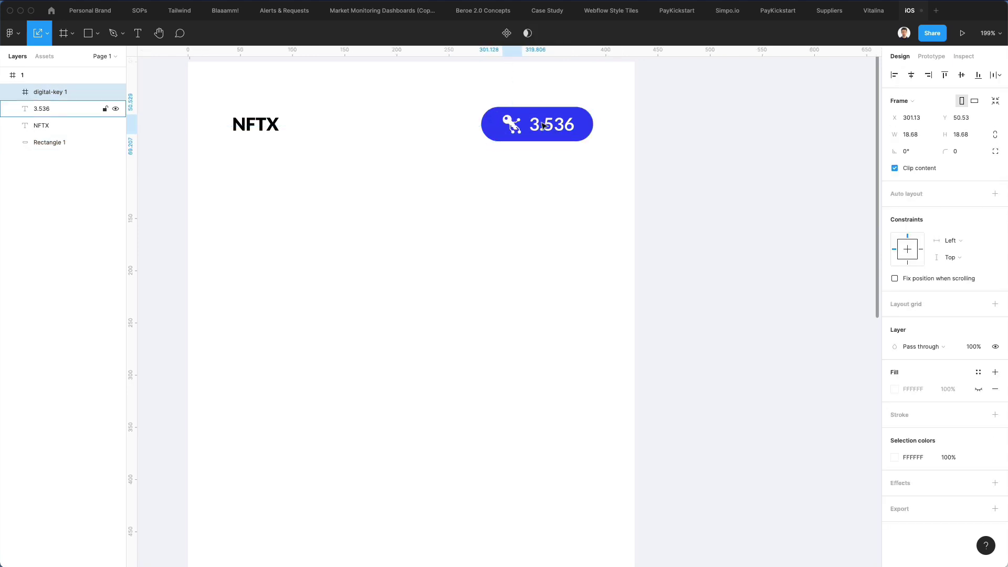
pyautogui.click(489, 126)
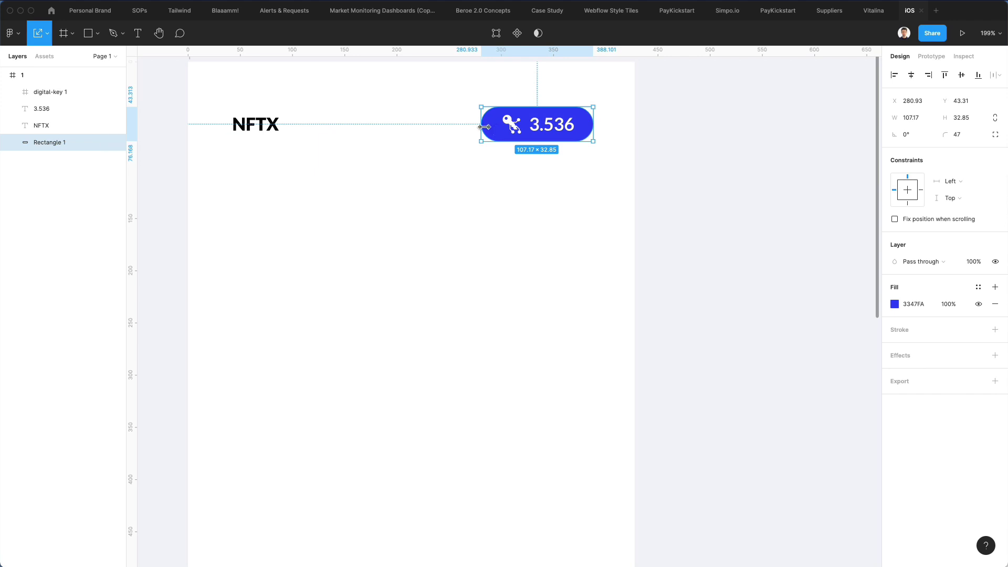
pyautogui.moveTo(484, 127); pyautogui.dragTo(489, 126)
# Wrap the icon, 3.536 and pill in auto layout with 14/5 padding
pyautogui.moveTo(621, 102); pyautogui.dragTo(495, 167)
pyautogui.press('super+g')
pyautogui.press('super+z')
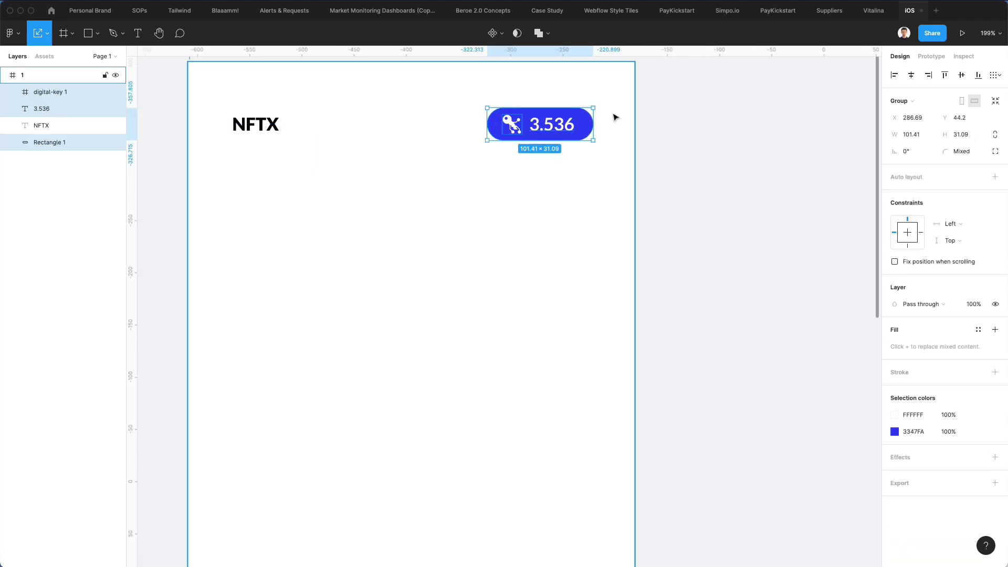
pyautogui.click(996, 177)
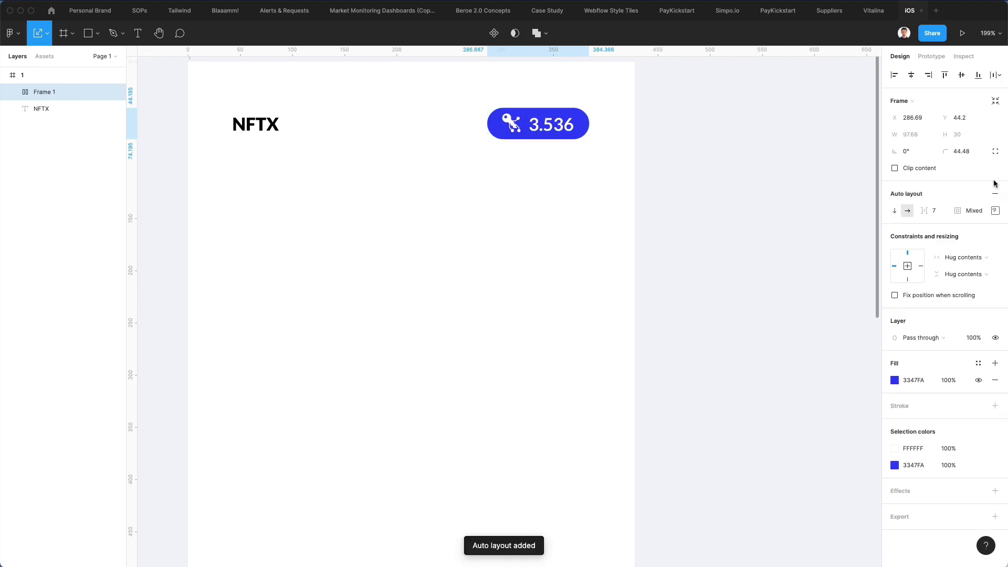
pyautogui.click(996, 211)
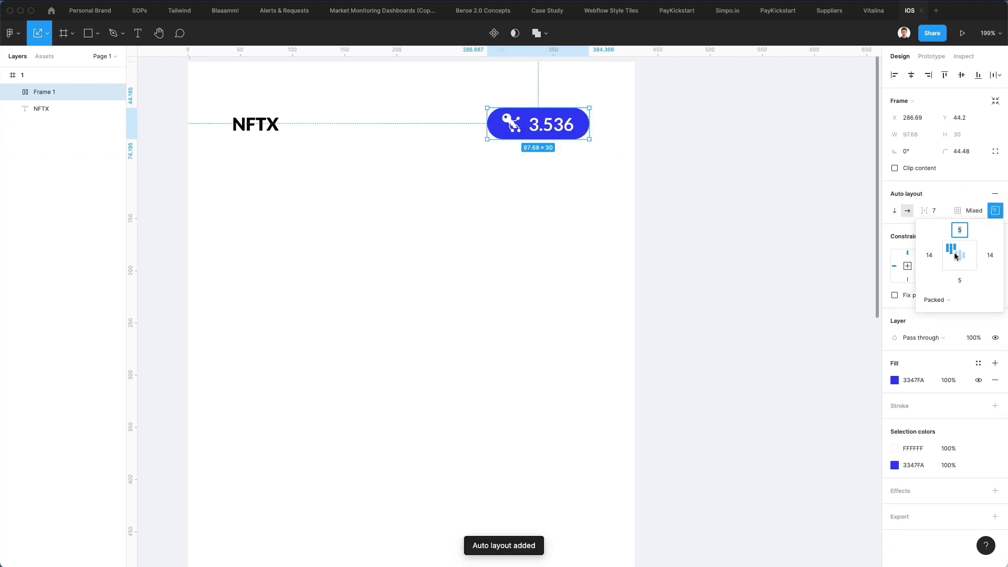
pyautogui.click(601, 102)
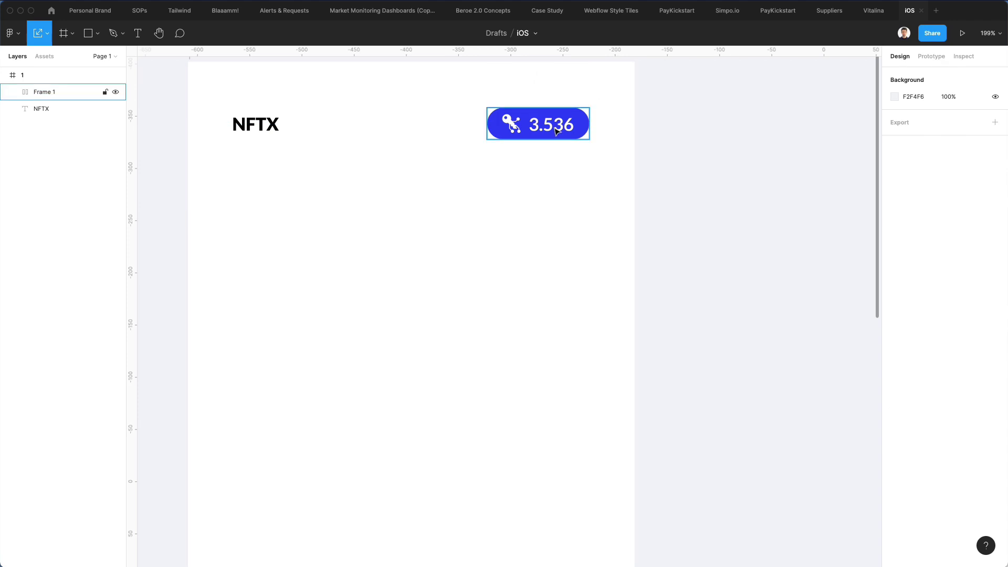
# Scale the button down to about 78×24 and move it further right
pyautogui.click(556, 128)
pyautogui.moveTo(591, 141); pyautogui.dragTo(571, 134)
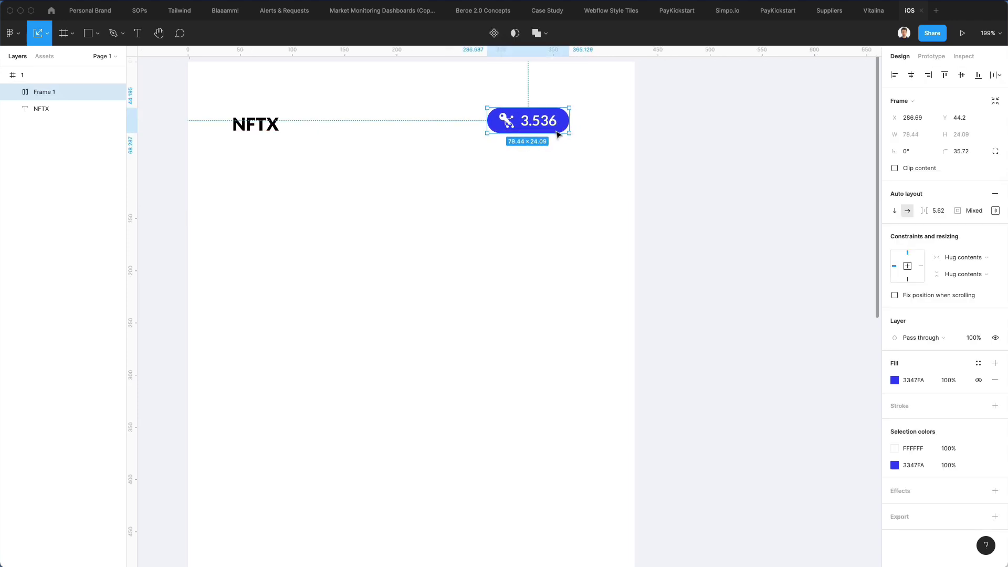
pyautogui.moveTo(574, 133); pyautogui.dragTo(592, 135)
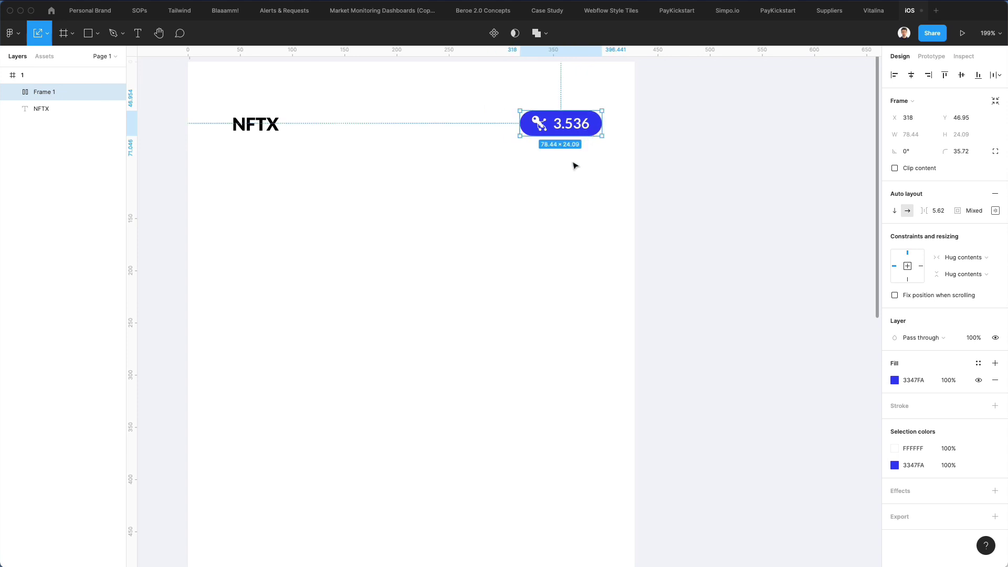
pyautogui.click(574, 164)
pyautogui.scroll(-3, 569, 166)
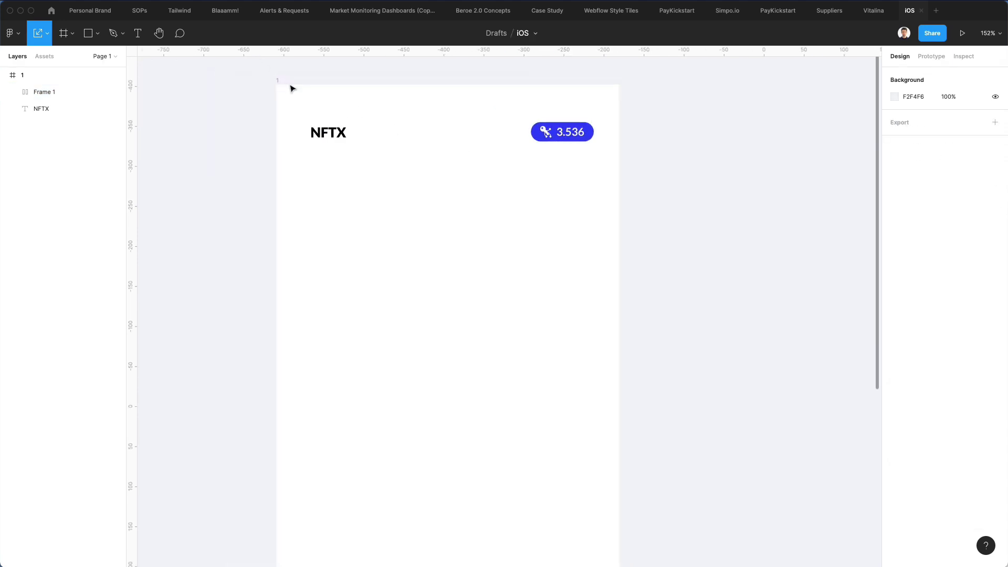
pyautogui.click(286, 84)
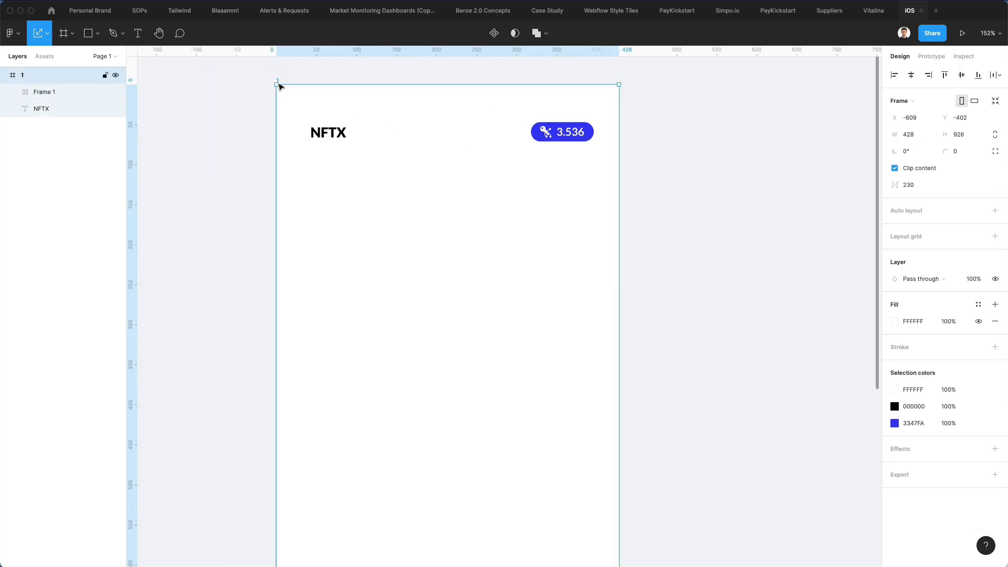
# Add a 2-column layout grid to frame 1
pyautogui.click(913, 238)
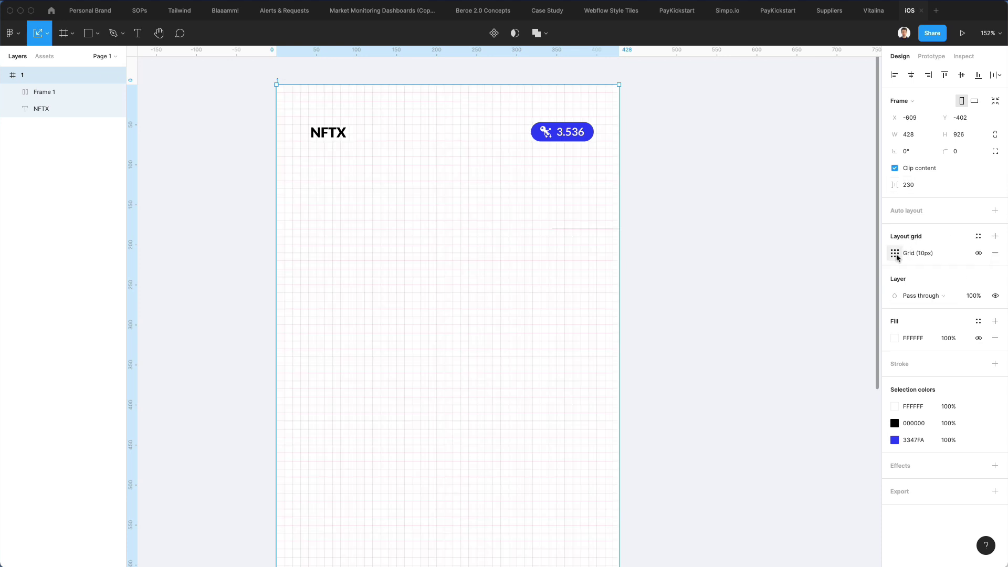
pyautogui.click(895, 253)
pyautogui.click(770, 256)
pyautogui.click(791, 268)
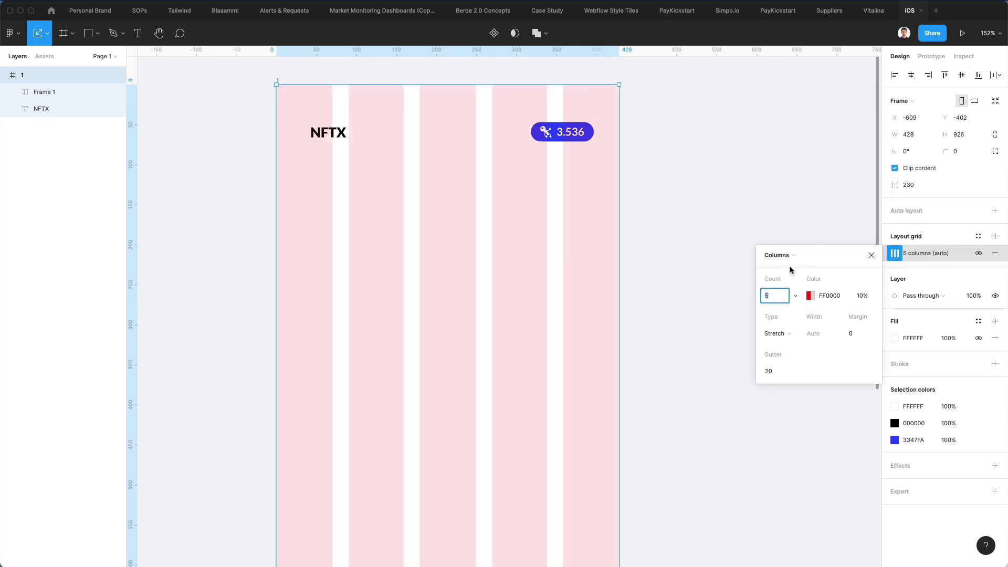
pyautogui.write('2')
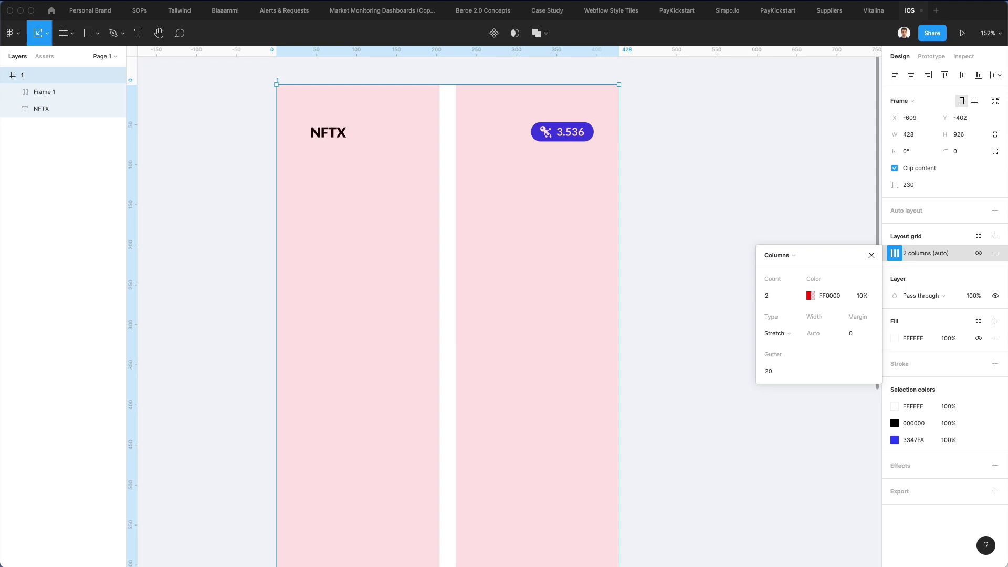
# Set the grid colour to faint grey-violet DEE0E9 at 10% and margin to 28
pyautogui.click(811, 296)
pyautogui.moveTo(678, 317); pyautogui.dragTo(637, 321)
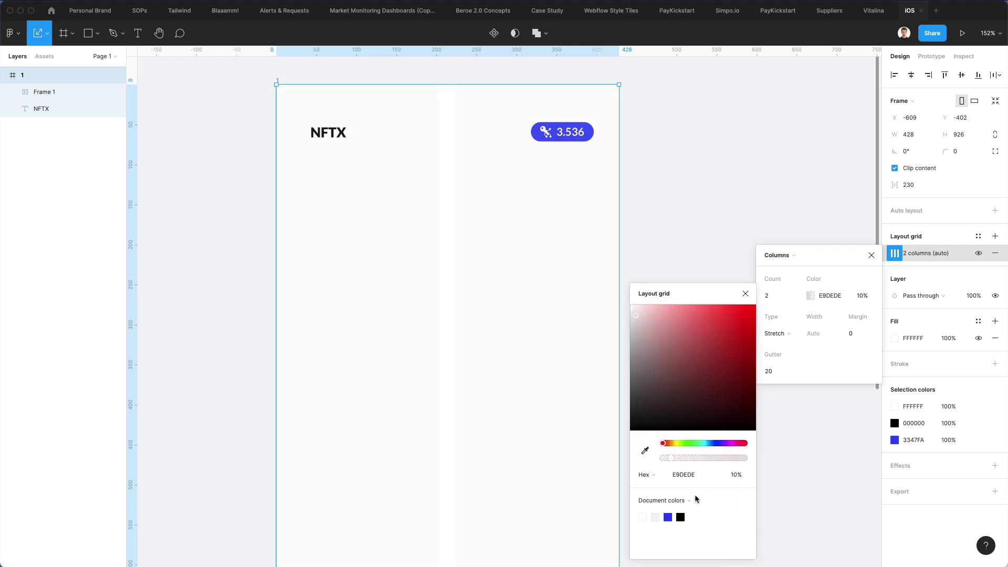
pyautogui.moveTo(712, 445); pyautogui.dragTo(715, 444)
pyautogui.click(863, 334)
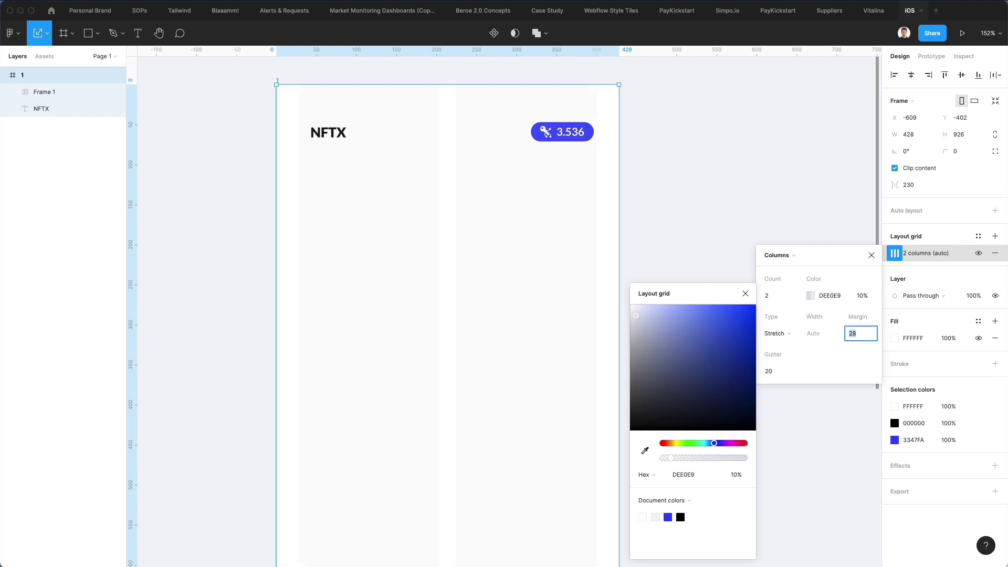
pyautogui.click(313, 148)
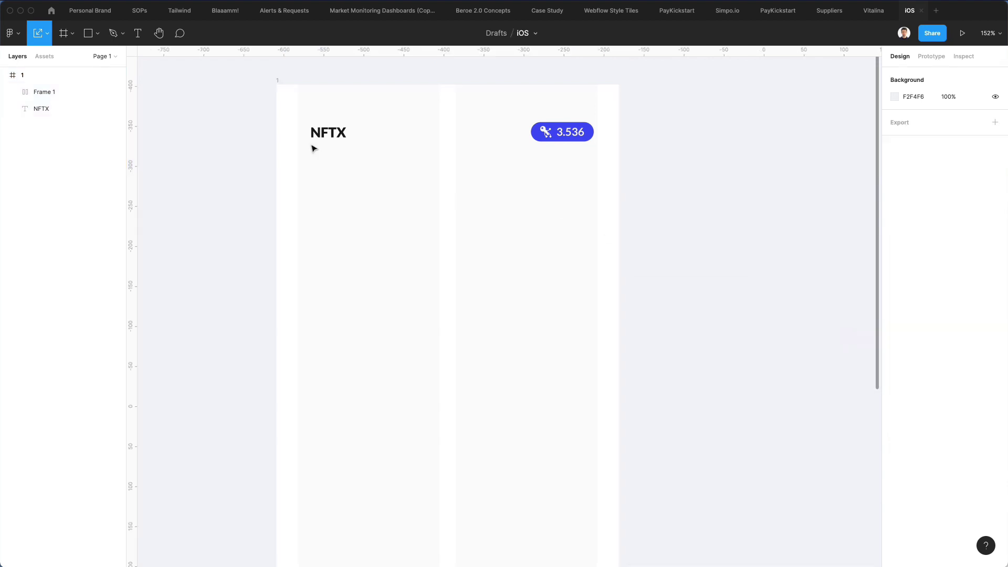
pyautogui.click(336, 135)
# Search Nucleo for 'analytics' in place of the previous term
pyautogui.click(343, 112)
pyautogui.press('super+Tab')
pyautogui.doubleClick(581, 215)
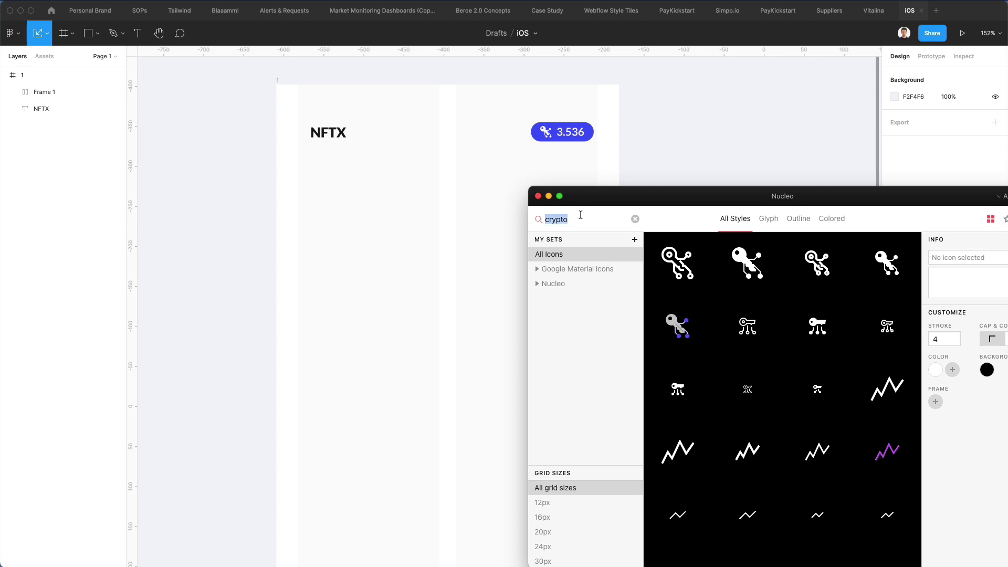
pyautogui.write('analytics')
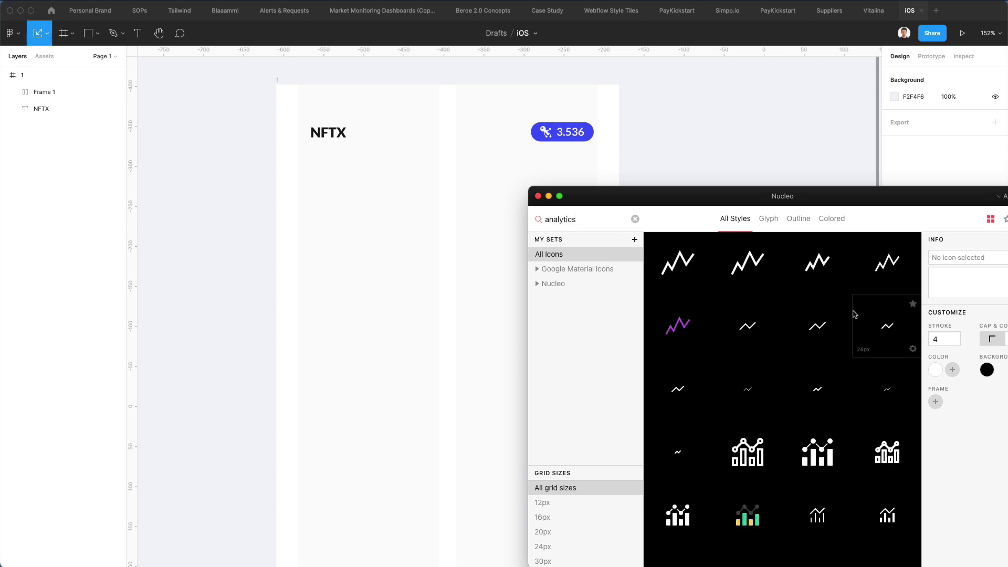
# Drag the 12×12 'statistics 1' bar-chart icon into frame 1 beside NFTX
pyautogui.scroll(-1, 856, 318)
pyautogui.scroll(-2, 840, 336)
pyautogui.scroll(-8, 832, 361)
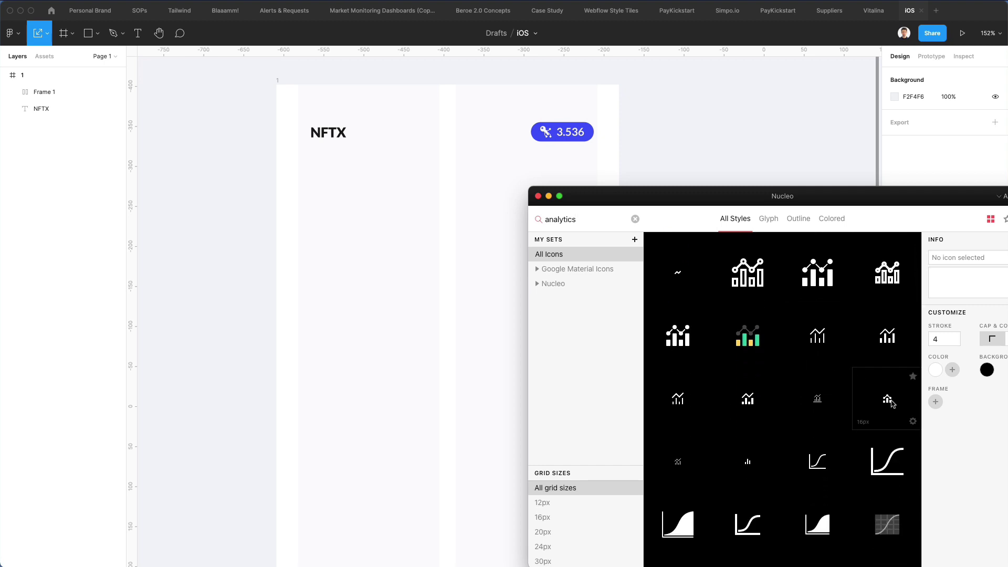
pyautogui.scroll(-3, 892, 403)
pyautogui.moveTo(747, 401); pyautogui.dragTo(313, 148)
pyautogui.scroll(5, 320, 150)
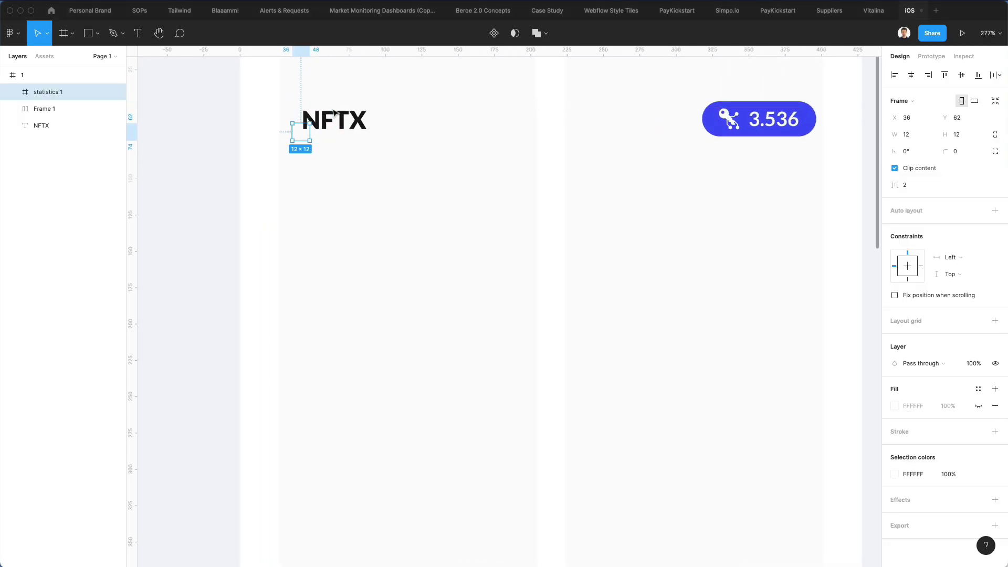
# Enlarge the chart icon to about 20×20, remove its wrapper frame and place it beside NFTX
pyautogui.moveTo(310, 122); pyautogui.dragTo(329, 108)
pyautogui.press('super+shift+g')
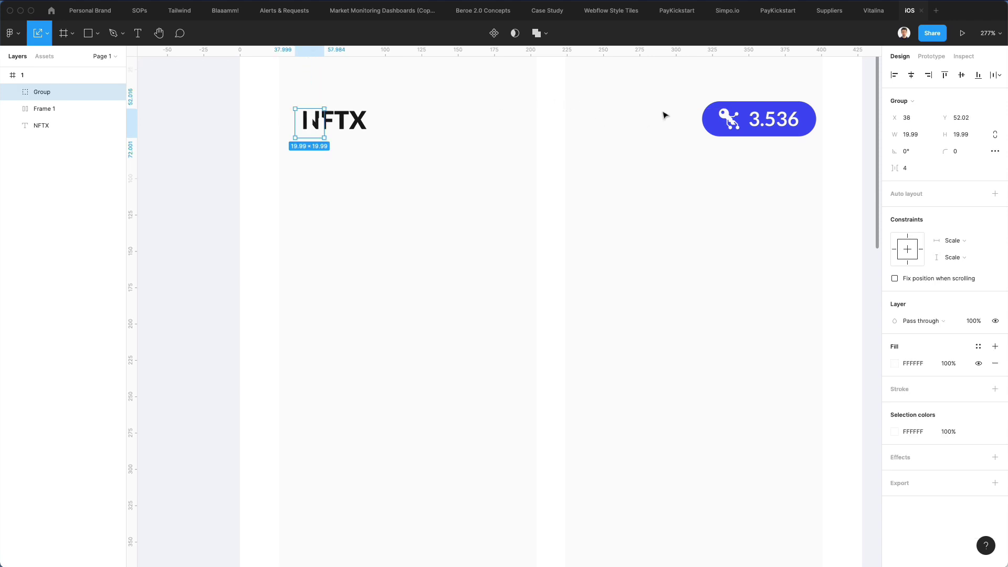
pyautogui.press('v')
pyautogui.moveTo(322, 129); pyautogui.dragTo(374, 129)
# Zoom out, then select and deselect the 3.536 badge
pyautogui.scroll(-5, 377, 180)
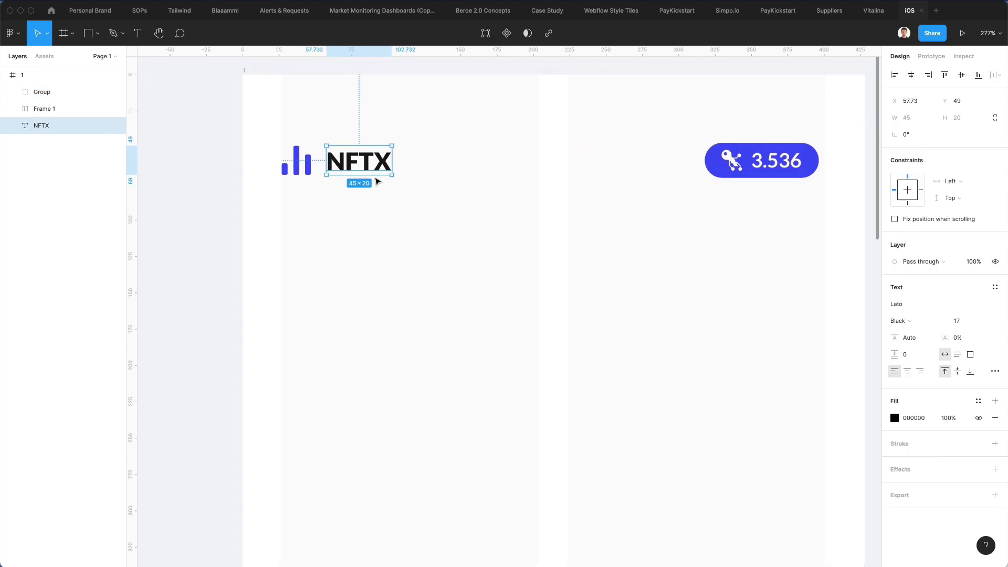
pyautogui.click(405, 160)
pyautogui.scroll(-3, 408, 161)
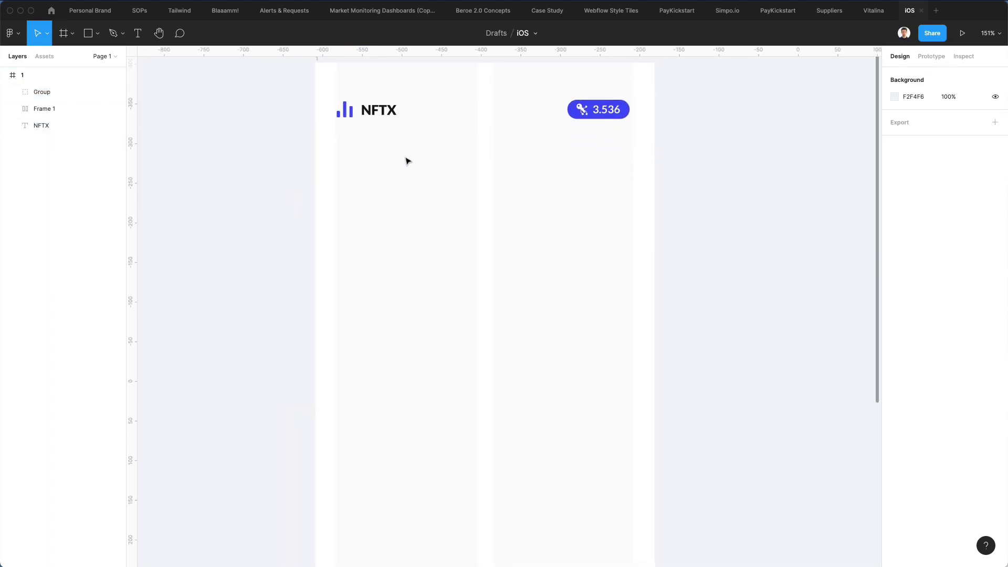
pyautogui.scroll(-2, 415, 157)
pyautogui.click(572, 119)
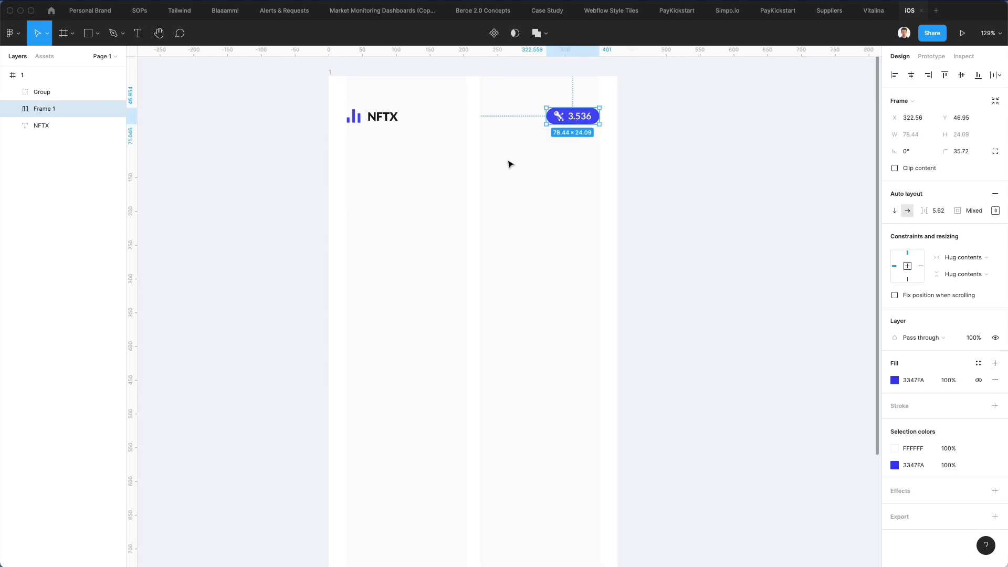
pyautogui.click(500, 179)
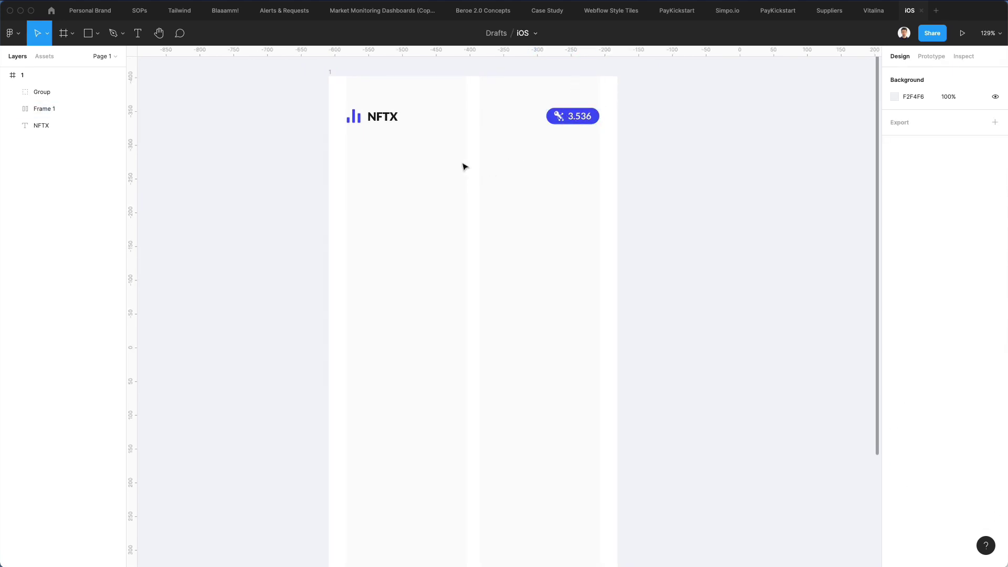
# Draw a rectangle below the 3.536 badge with corner radius 6, shortened to about 28 tall
pyautogui.press('r')
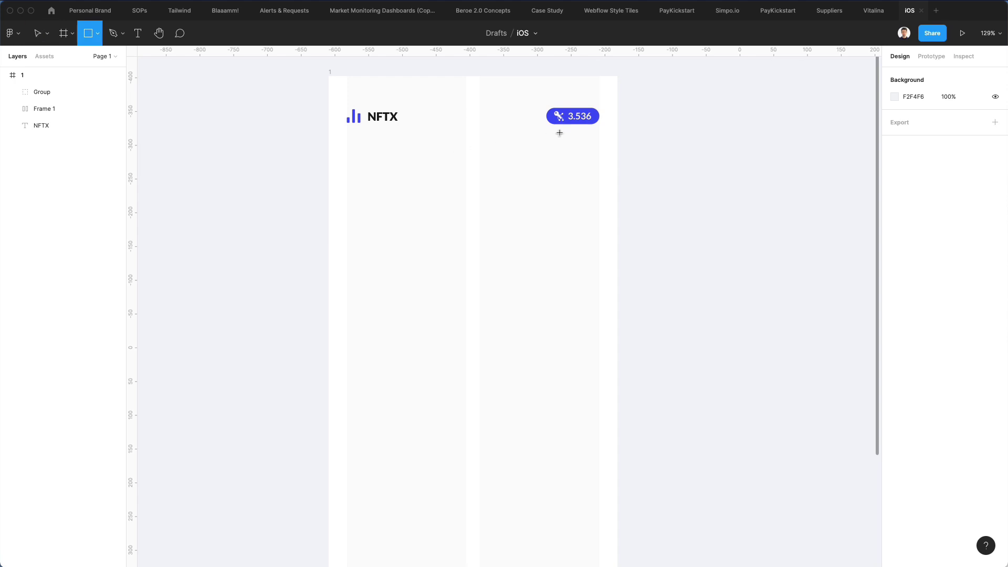
pyautogui.scroll(4, 558, 130)
pyautogui.moveTo(548, 140)
pyautogui.mouseDown()
pyautogui.moveTo(633, 182)
pyautogui.moveTo(599, 164)
pyautogui.mouseUp()
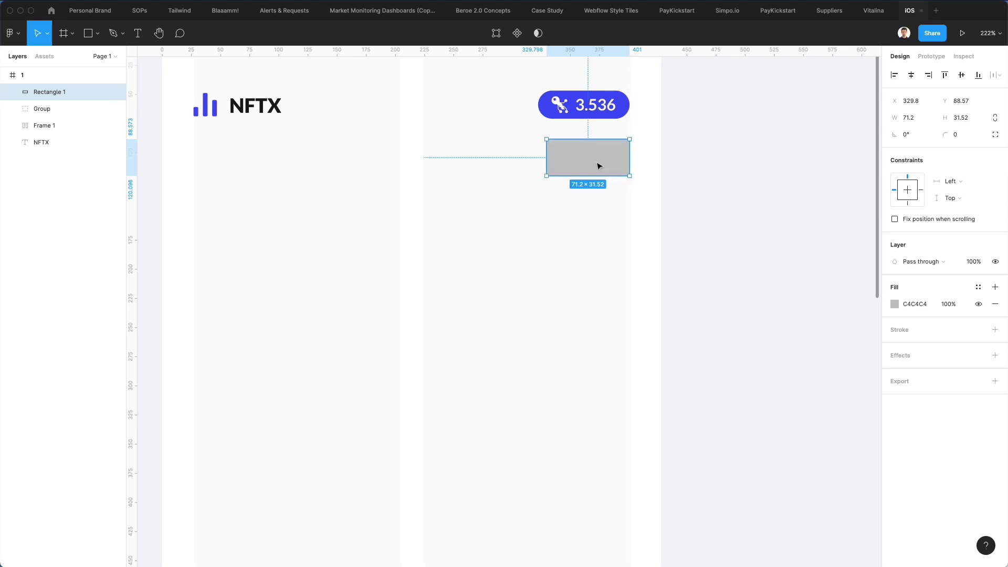
pyautogui.click(956, 134)
pyautogui.write('6')
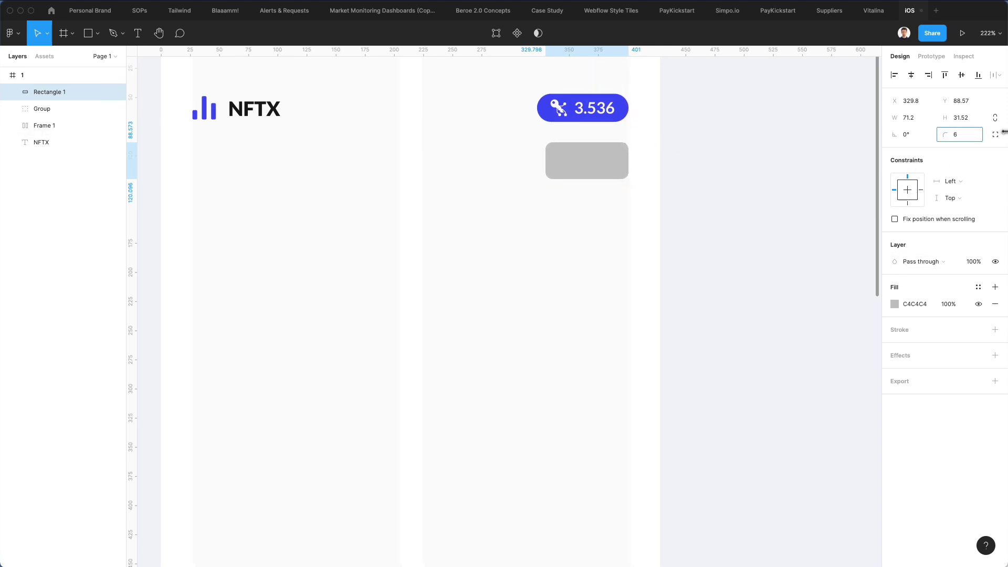
pyautogui.press('Return')
pyautogui.moveTo(568, 181); pyautogui.dragTo(568, 177)
# Paste a copy of the 3.536 number, make it dark, and place it on the rectangle
pyautogui.keyDown('super'); pyautogui.click(594, 109); pyautogui.keyUp('super')
pyautogui.press('super+space')
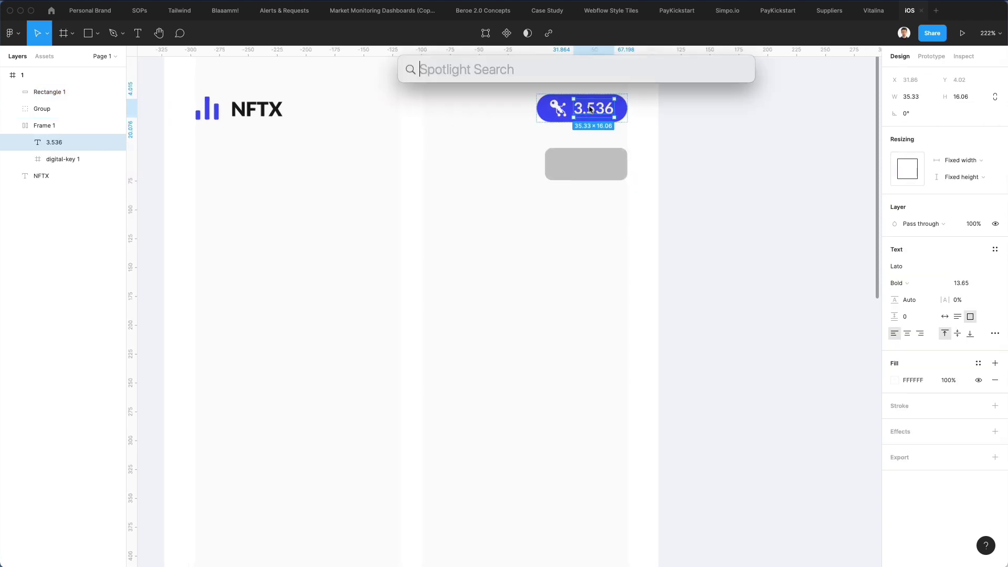
pyautogui.press('Escape')
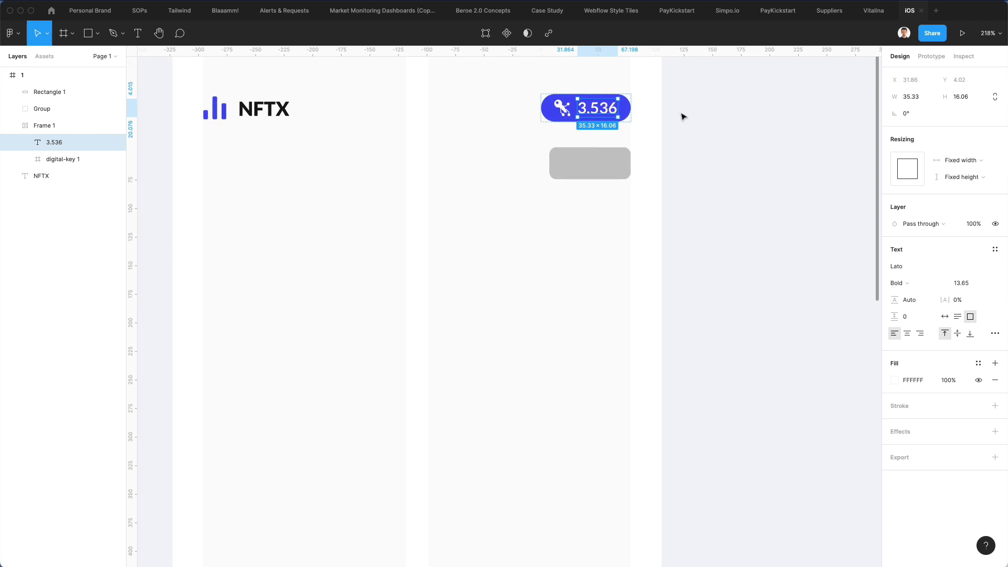
pyautogui.click(682, 115)
pyautogui.scroll(5, 613, 115)
pyautogui.press('super+v')
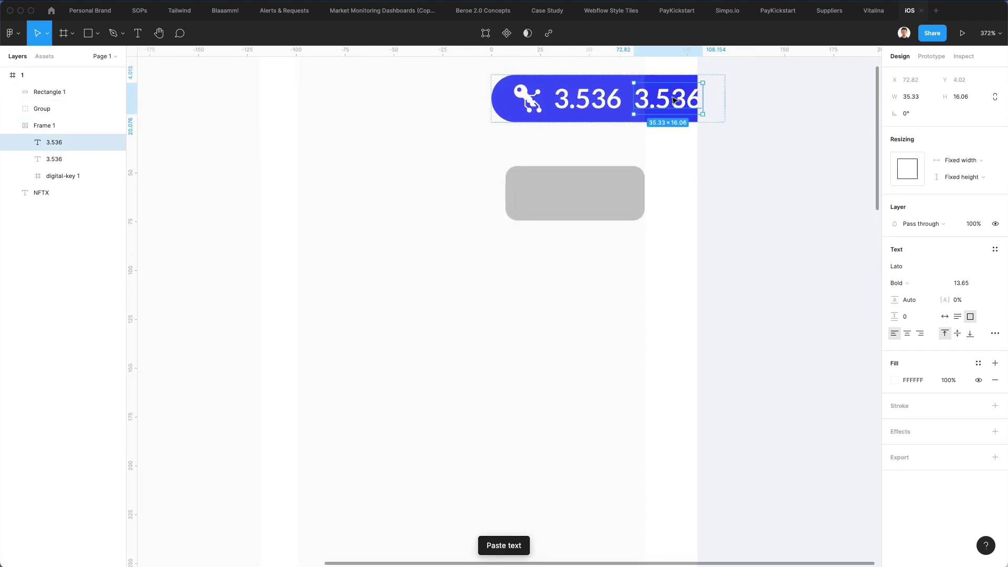
pyautogui.moveTo(671, 109); pyautogui.dragTo(585, 272)
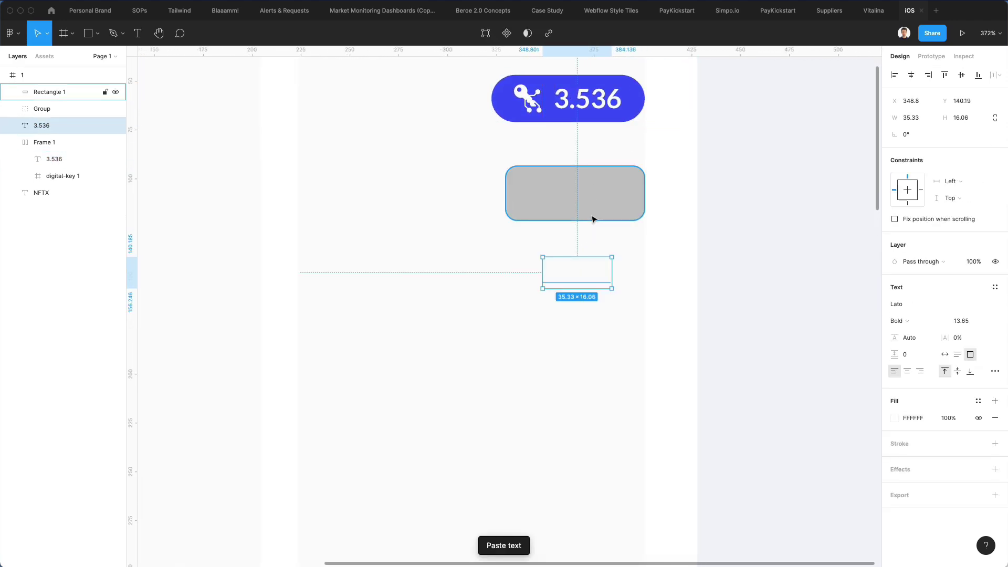
pyautogui.click(895, 418)
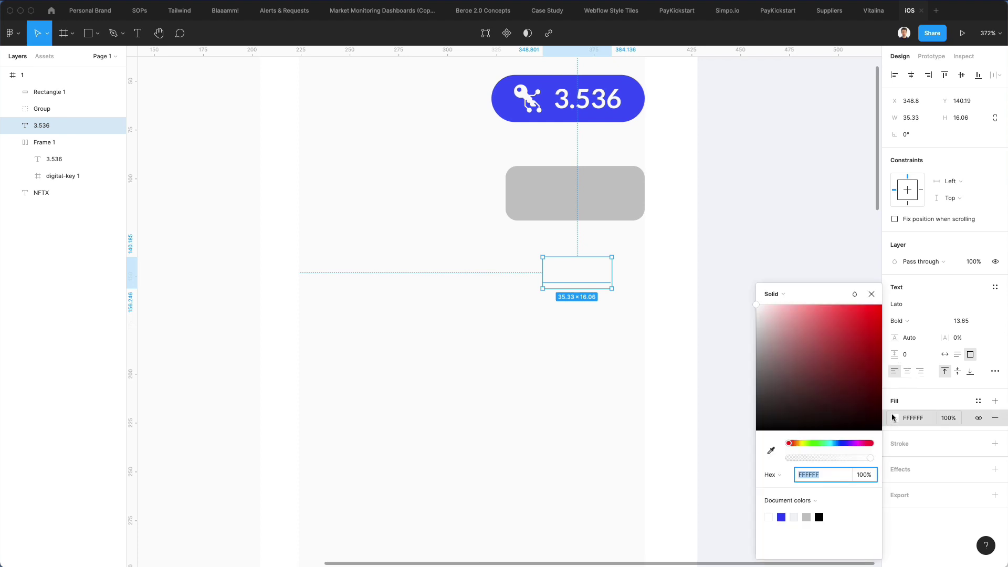
pyautogui.moveTo(781, 360); pyautogui.dragTo(681, 429)
pyautogui.click(680, 429)
pyautogui.moveTo(580, 273); pyautogui.dragTo(584, 200)
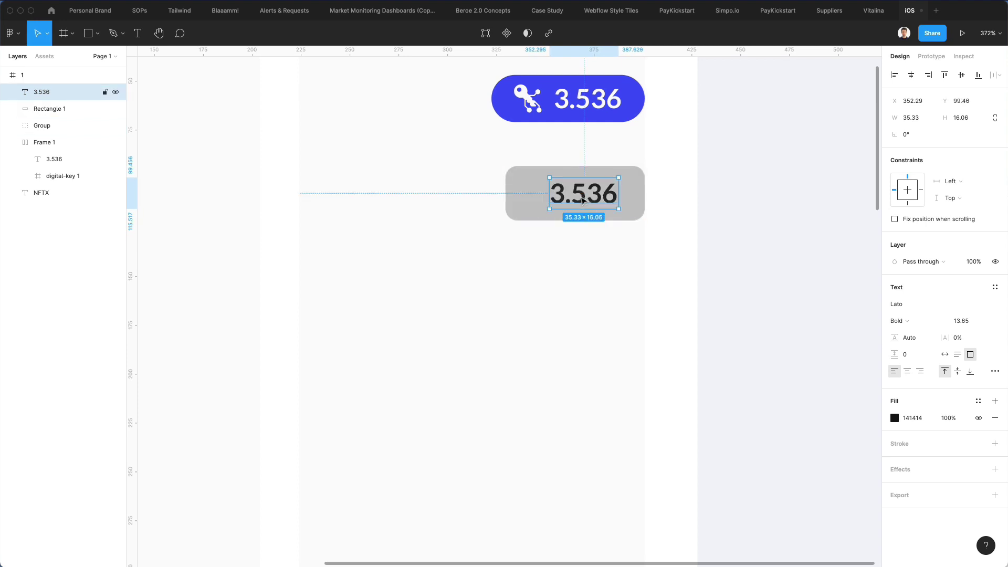
# Fill the rectangle with pale grey-blue EEEFF5 sampled from the badge blue
pyautogui.click(630, 182)
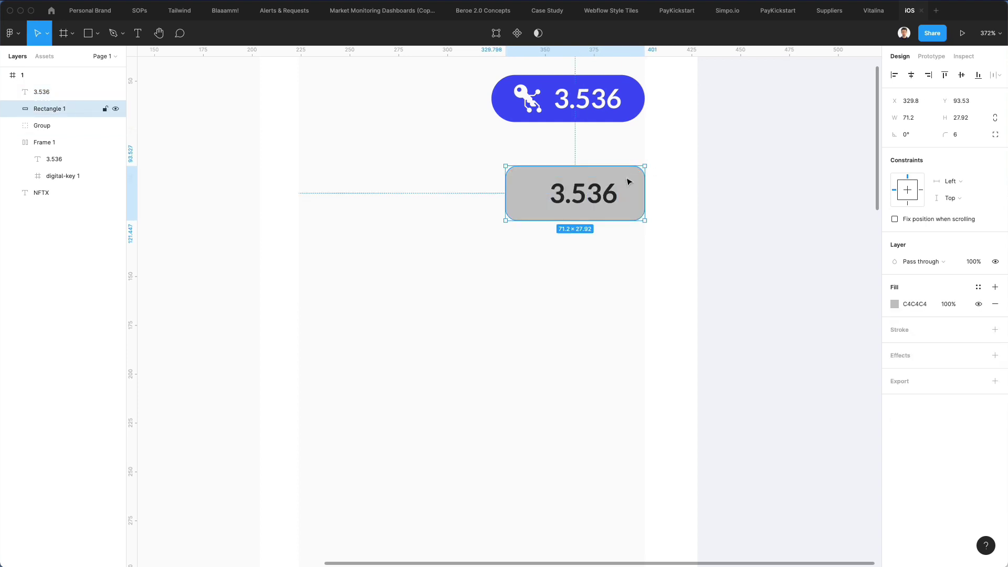
pyautogui.press('i')
pyautogui.click(632, 154)
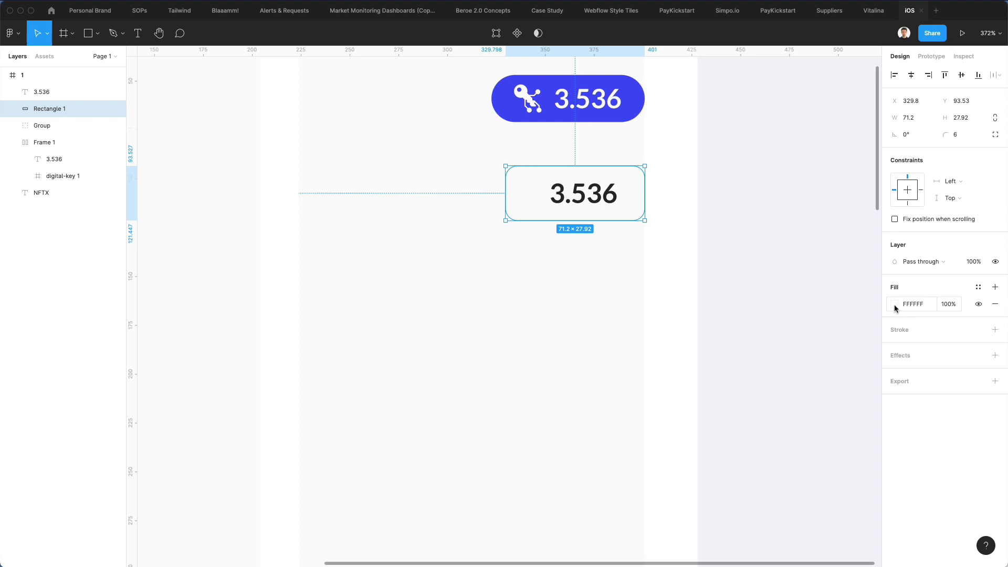
pyautogui.click(895, 305)
pyautogui.moveTo(760, 313); pyautogui.dragTo(761, 314)
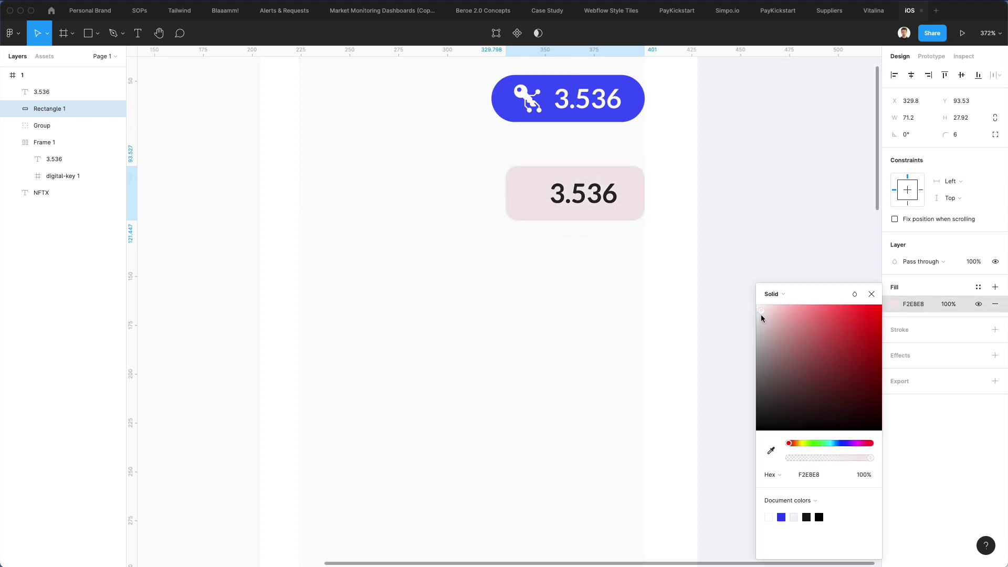
pyautogui.click(772, 450)
pyautogui.click(630, 113)
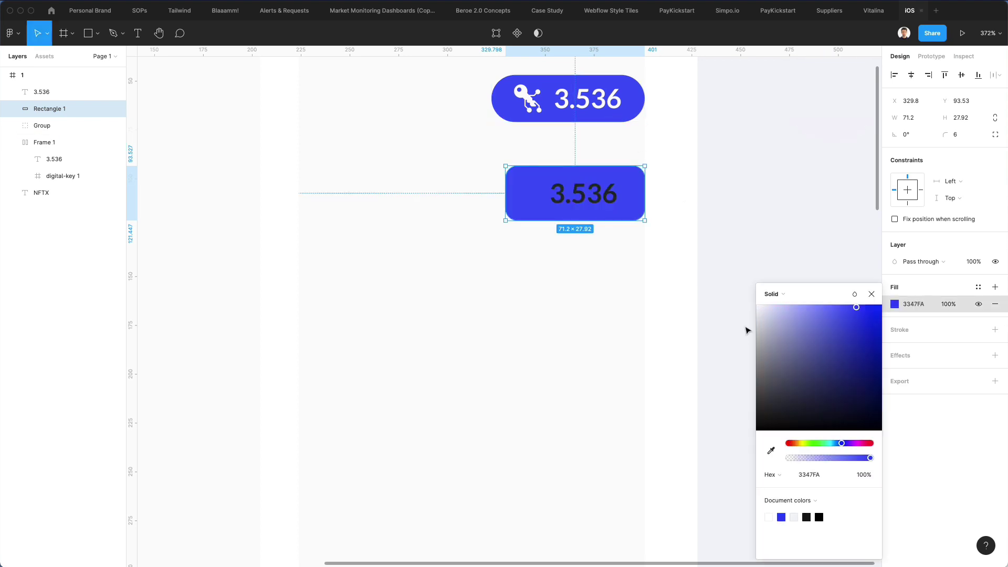
pyautogui.moveTo(756, 310); pyautogui.dragTo(760, 313)
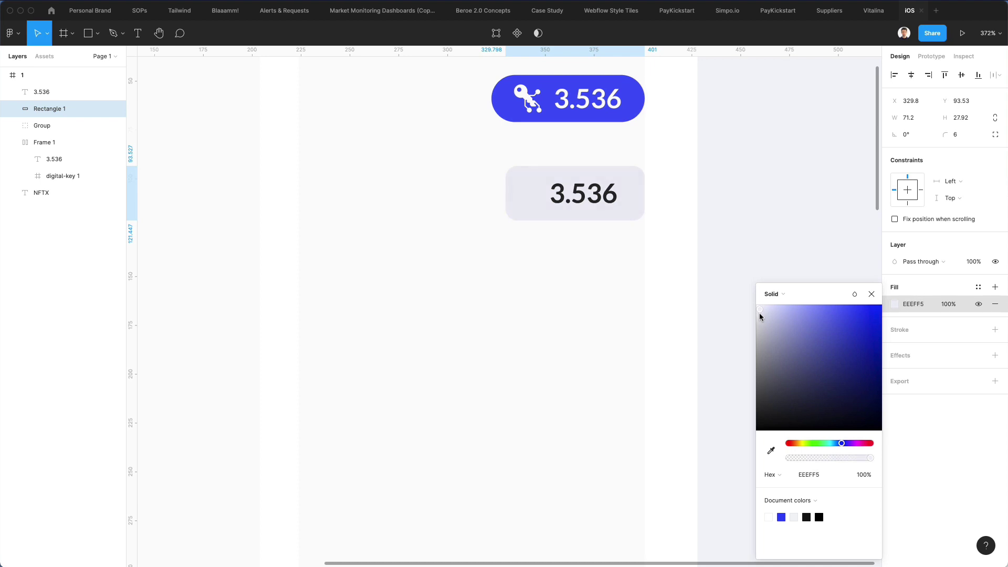
pyautogui.click(655, 182)
pyautogui.doubleClick(584, 194)
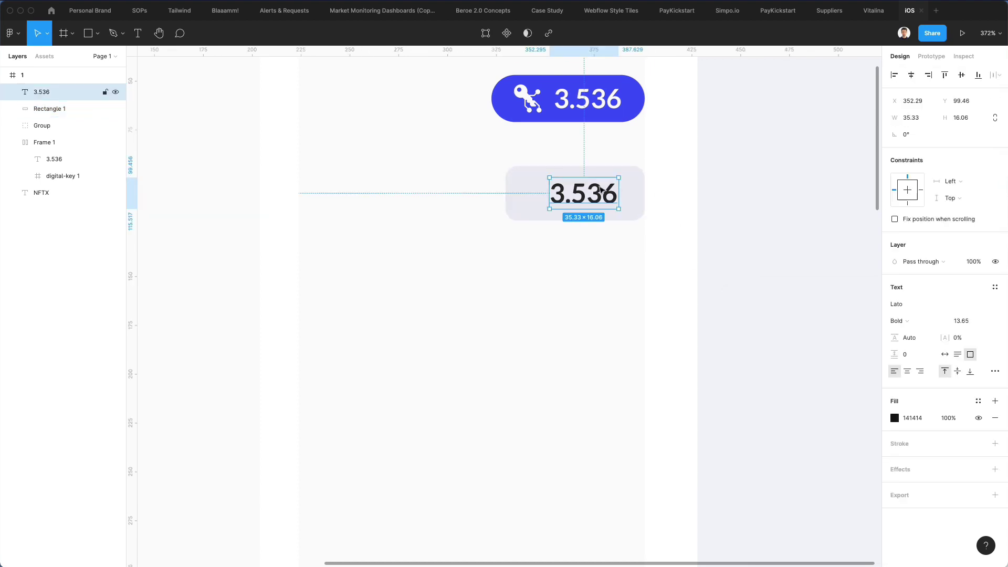
# Change the chip text to 'Art' with auto width and shift it right
pyautogui.write('Art')
pyautogui.press('Escape')
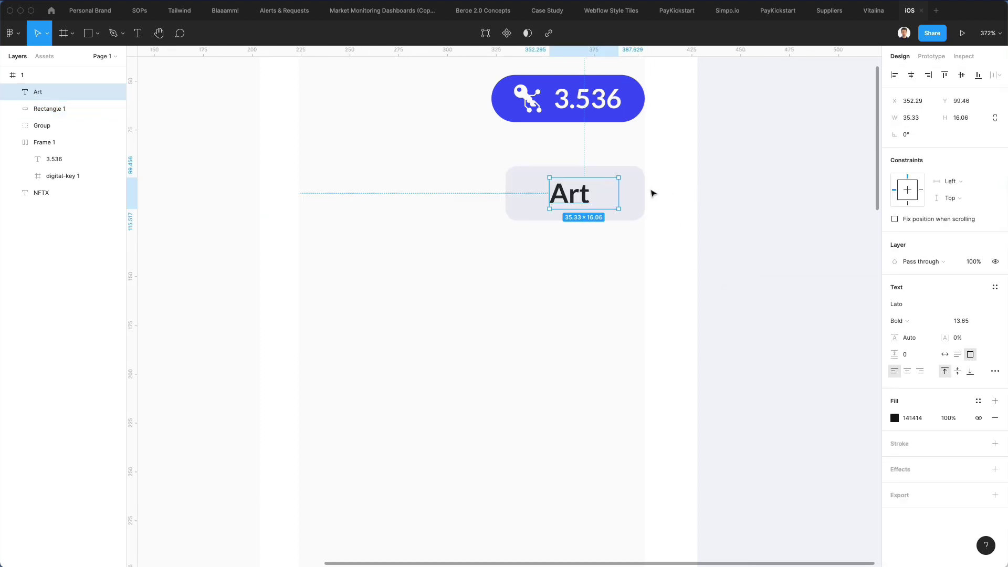
pyautogui.click(946, 355)
pyautogui.moveTo(568, 190); pyautogui.dragTo(544, 192)
# Replace the duplicated word with a palette emoji placed before Art
pyautogui.doubleClick(550, 194)
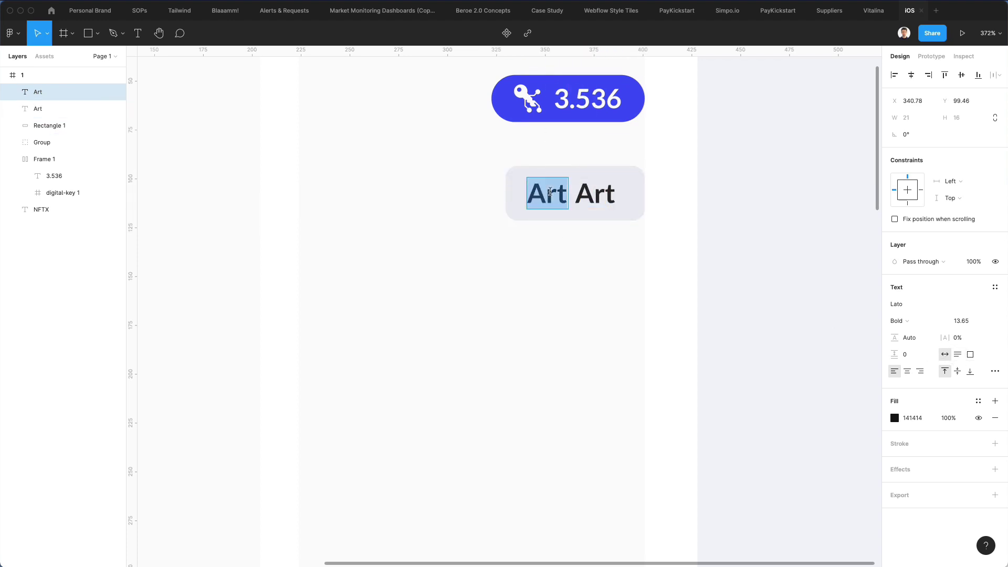
pyautogui.press('ctrl+super+space')
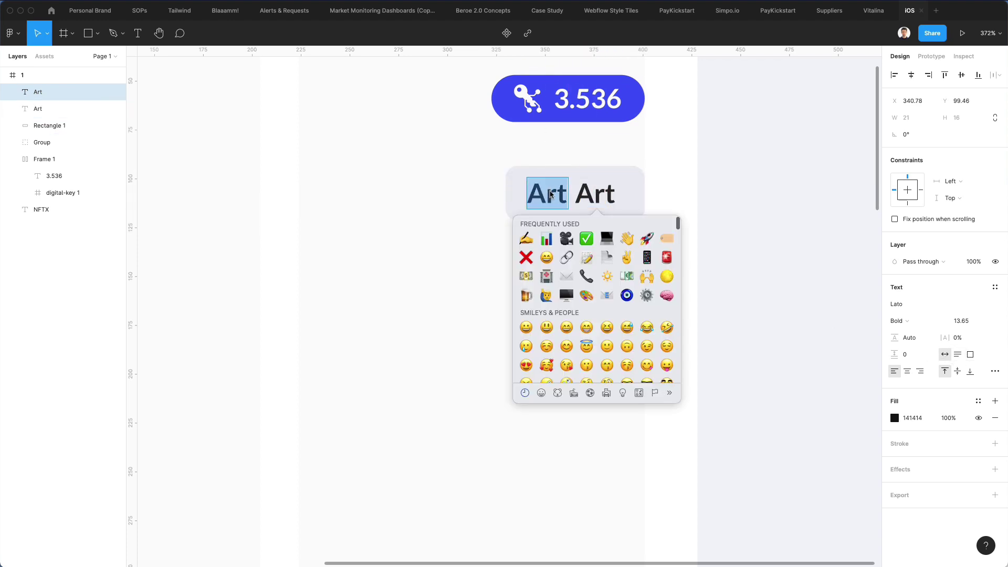
pyautogui.click(586, 296)
pyautogui.press('Escape')
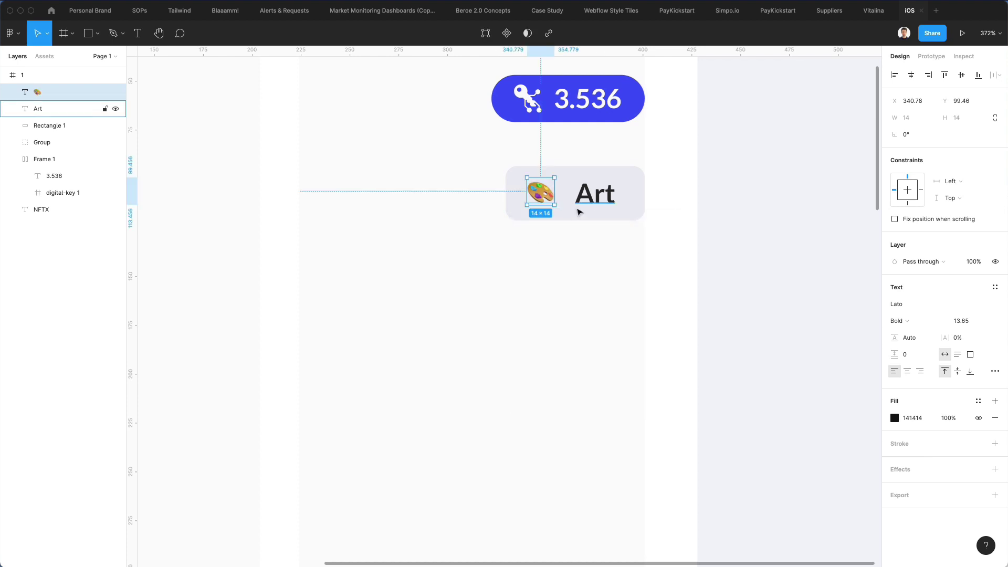
# Wrap the emoji, Art and rectangle in an auto-layout frame and move it left
pyautogui.click(590, 201)
pyautogui.moveTo(674, 162); pyautogui.dragTo(459, 235)
pyautogui.click(996, 160)
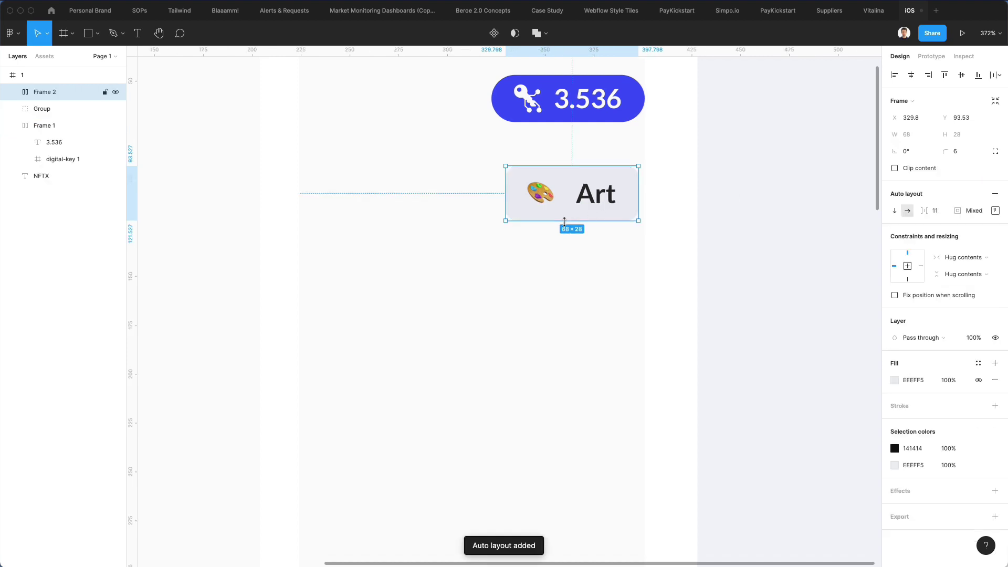
pyautogui.scroll(-5, 565, 221)
pyautogui.moveTo(565, 218); pyautogui.dragTo(333, 225)
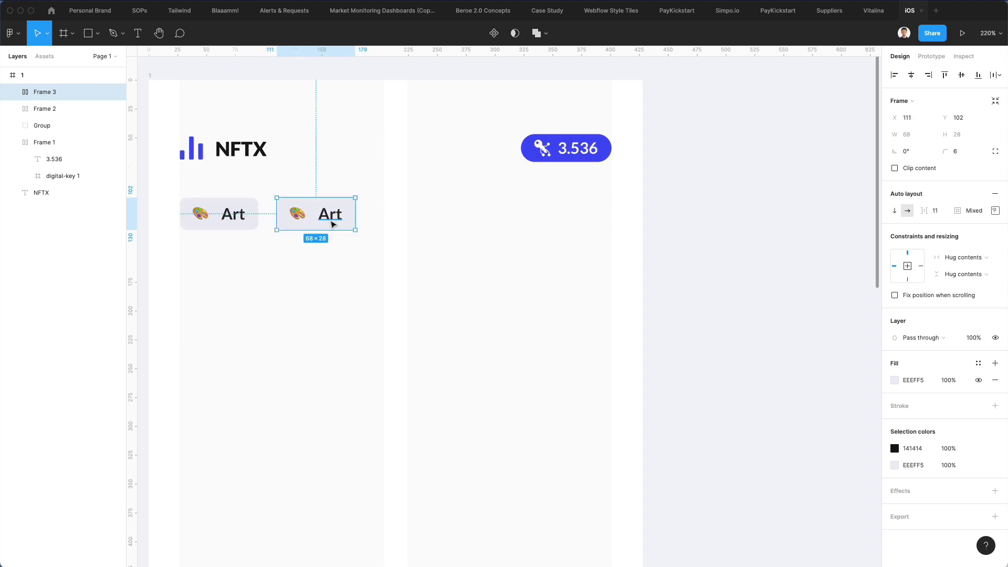
# Duplicate the Art tag and relabel the copies Sports, Music and Photography
pyautogui.press('super+d')
pyautogui.press('super+d')
pyautogui.press('super+d')
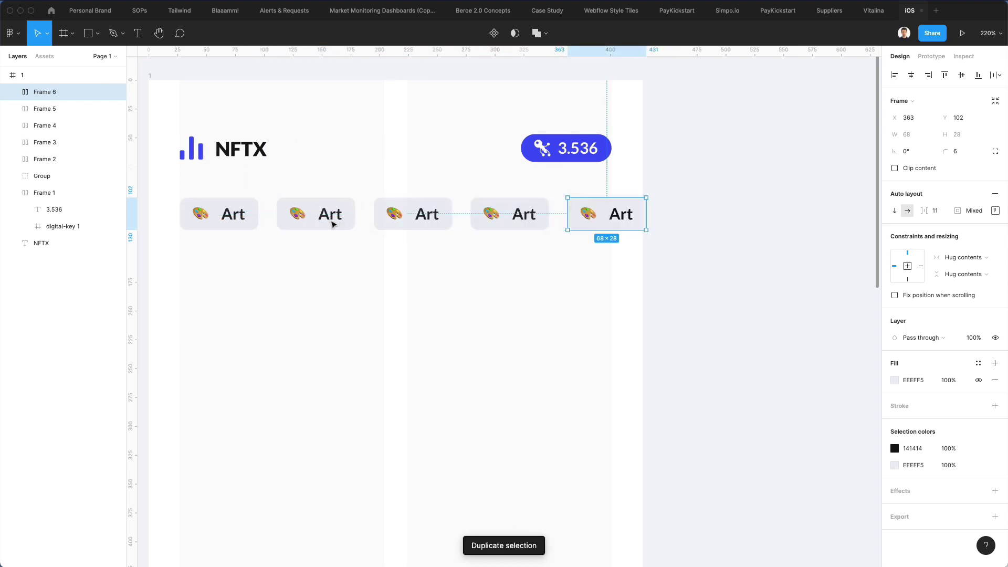
pyautogui.doubleClick(329, 221)
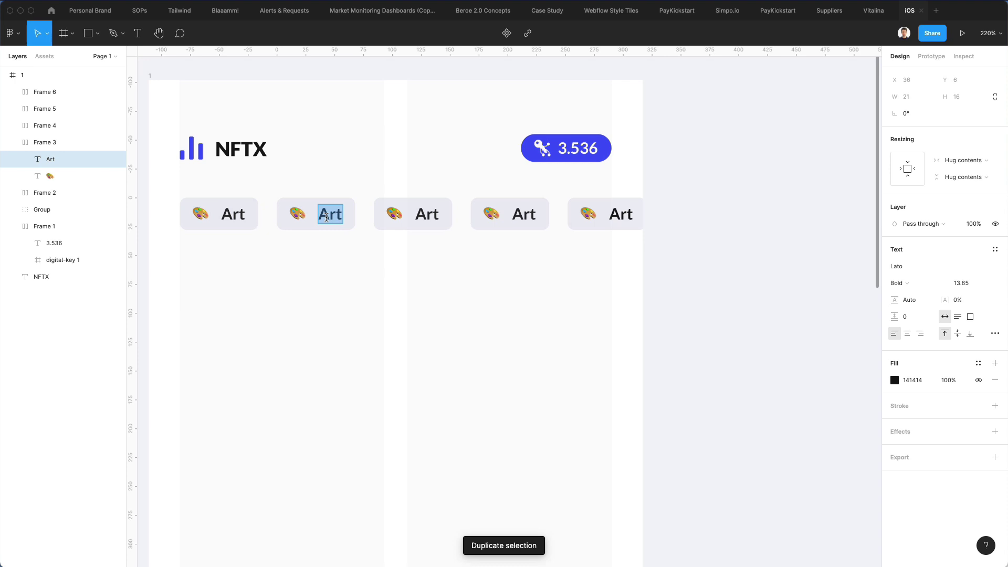
pyautogui.write('Sports')
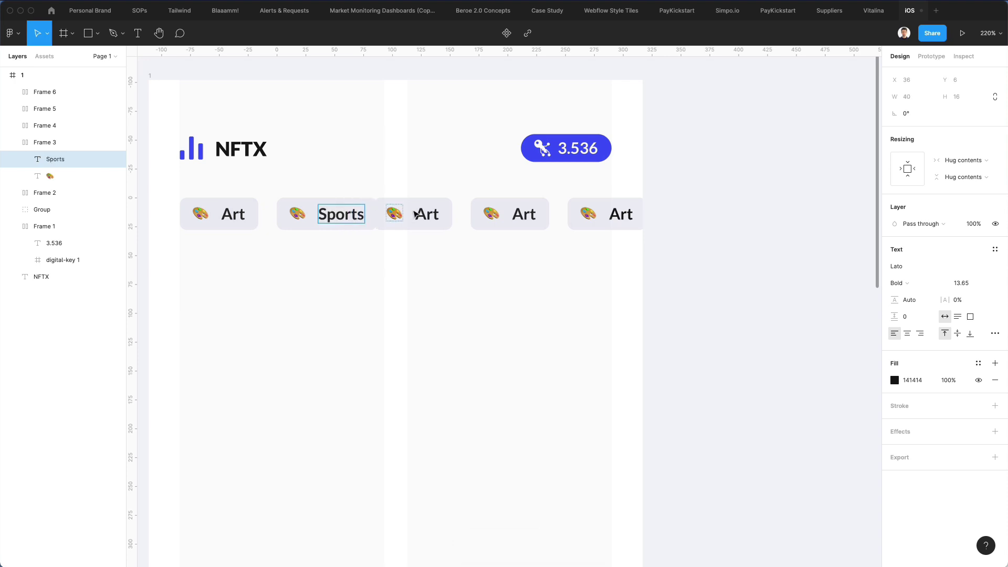
pyautogui.doubleClick(425, 215)
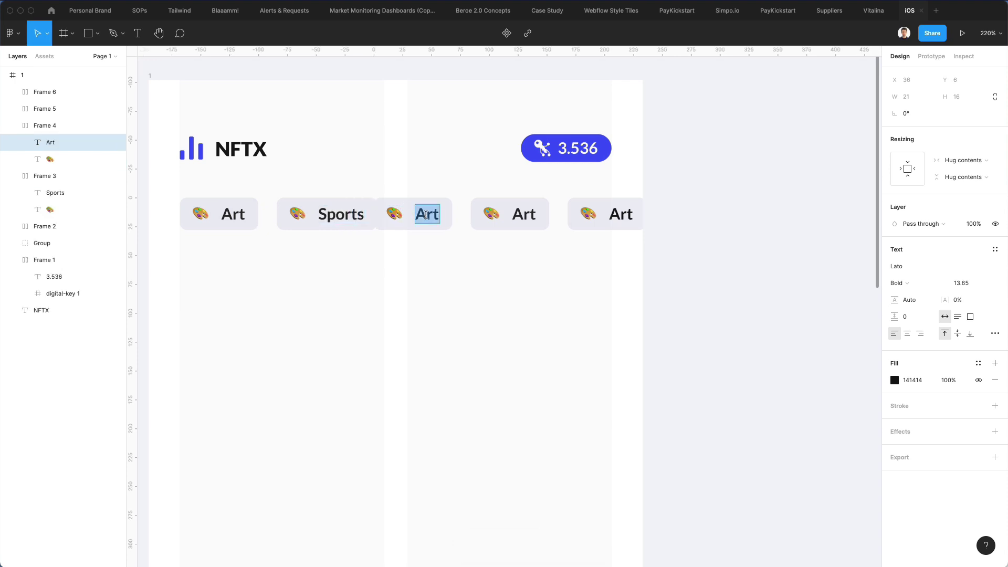
pyautogui.write('Music')
pyautogui.press('Escape')
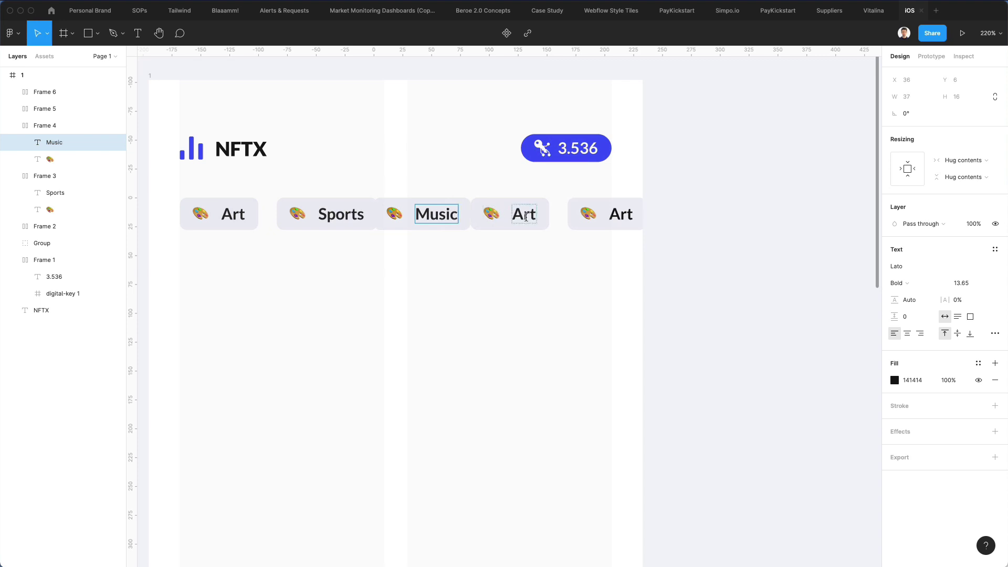
pyautogui.doubleClick(526, 217)
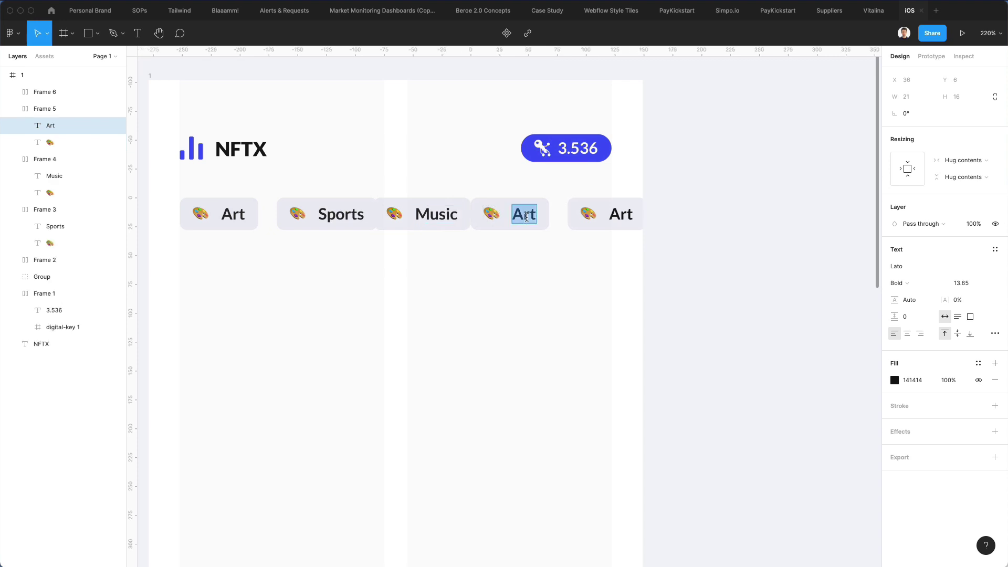
pyautogui.write('Photoge')
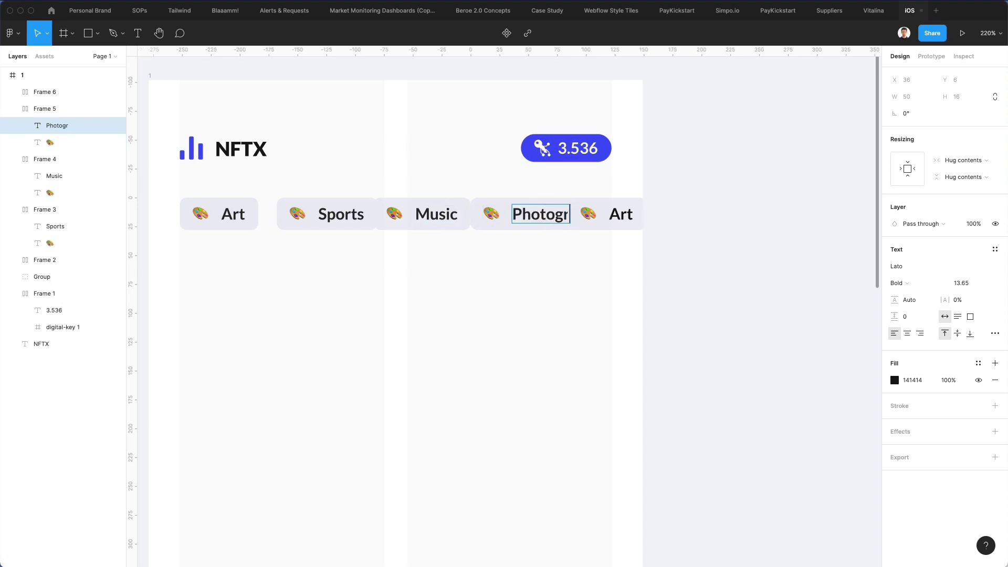
pyautogui.press('Escape')
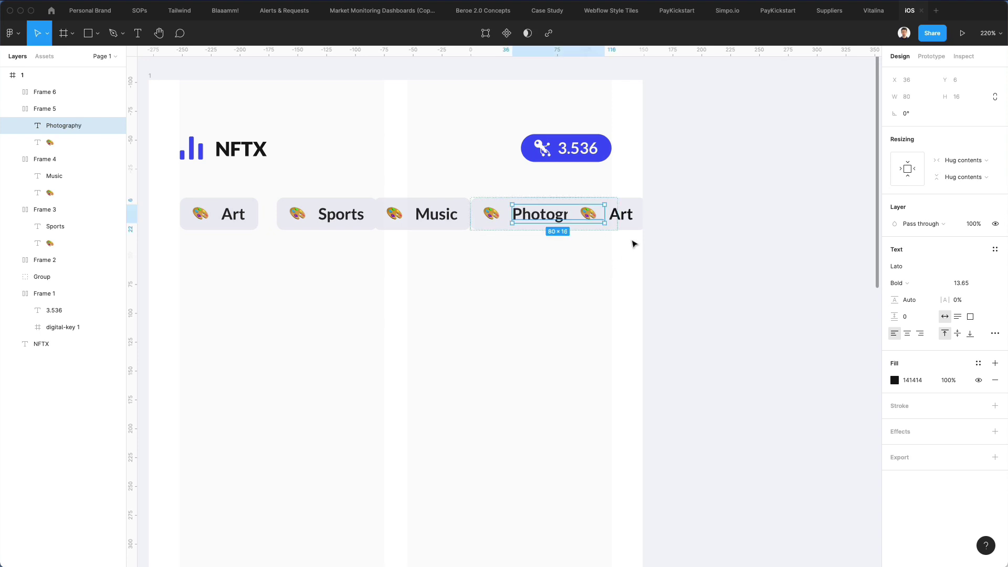
# Delete the extra Art chip, move Photography to the end, and distribute the chips evenly
pyautogui.click(639, 218)
pyautogui.press('Delete')
pyautogui.moveTo(570, 220); pyautogui.dragTo(533, 221)
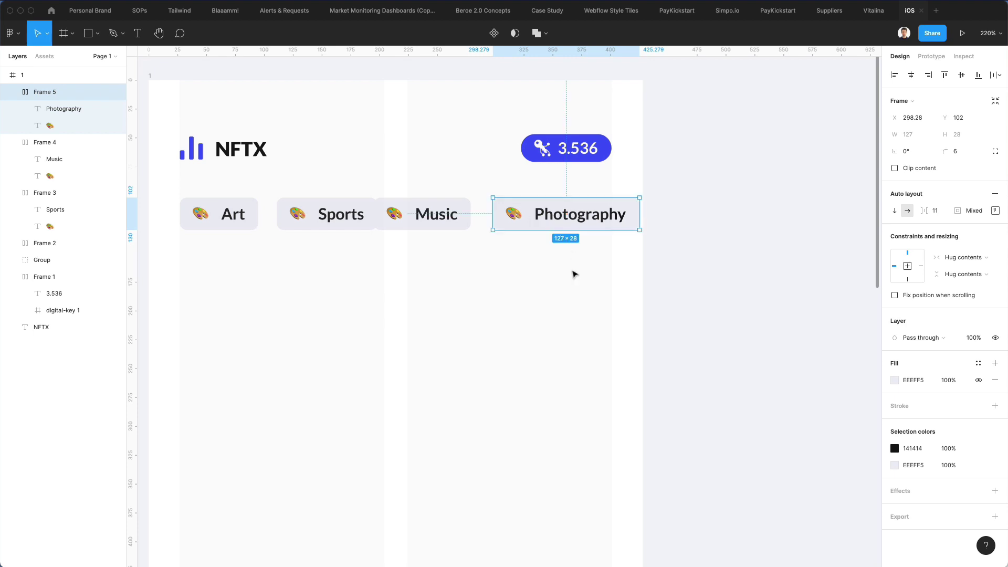
pyautogui.moveTo(570, 268); pyautogui.dragTo(153, 202)
pyautogui.click(989, 75)
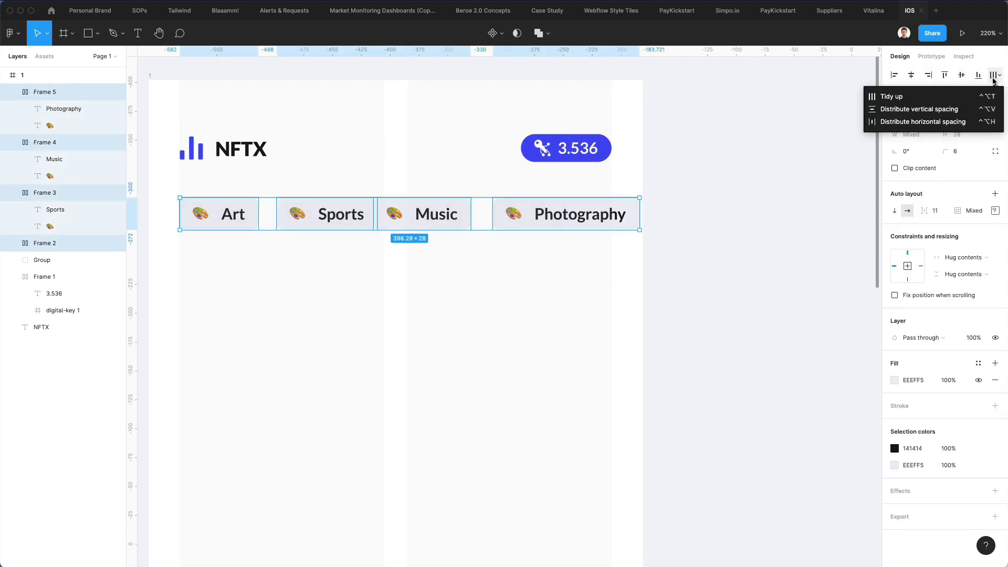
pyautogui.click(914, 122)
pyautogui.click(518, 282)
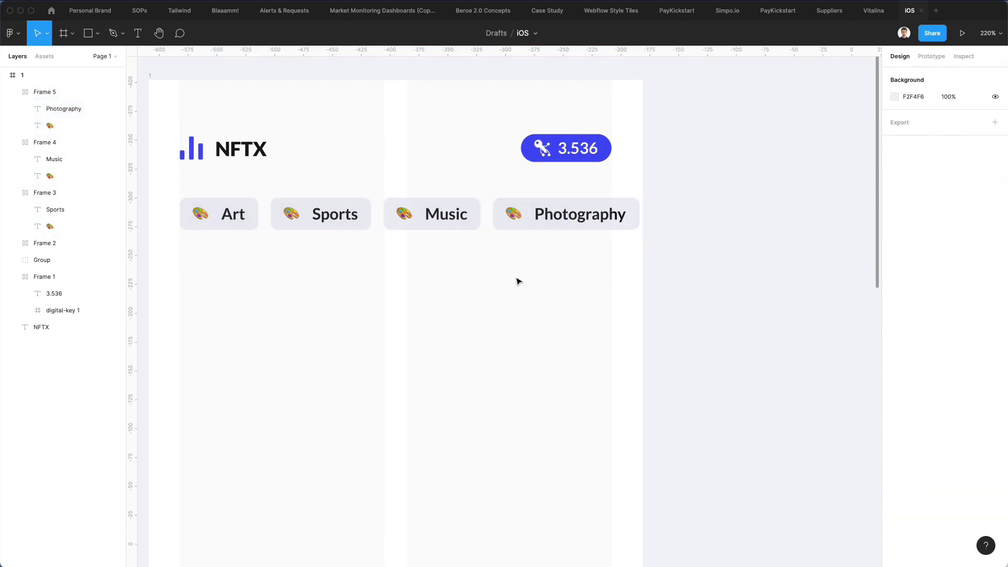
# Give the Sports chip a soccer ball emoji and the Music chip a guitar emoji
pyautogui.doubleClick(292, 214)
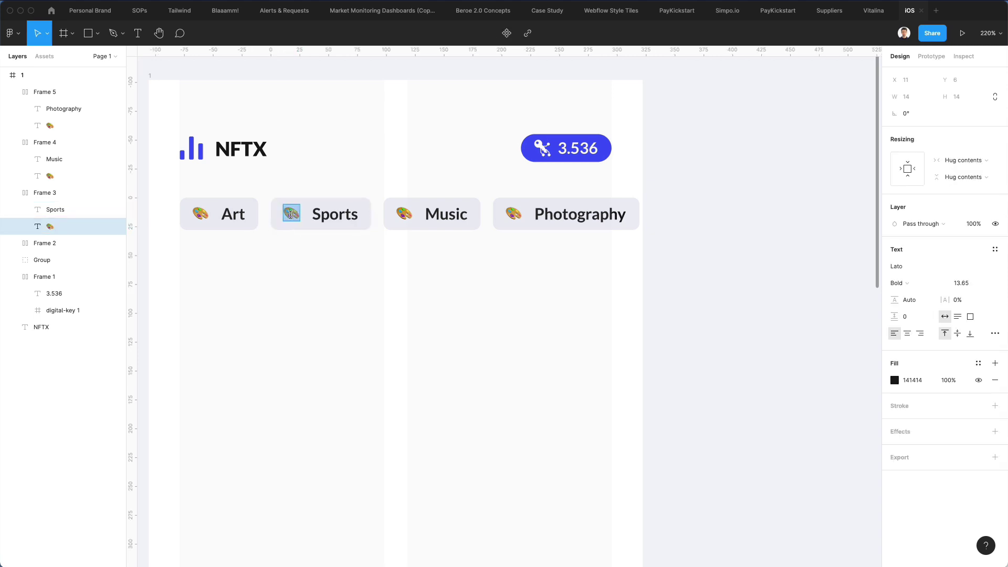
pyautogui.press('ctrl+super+space')
pyautogui.scroll(2, 661, 254)
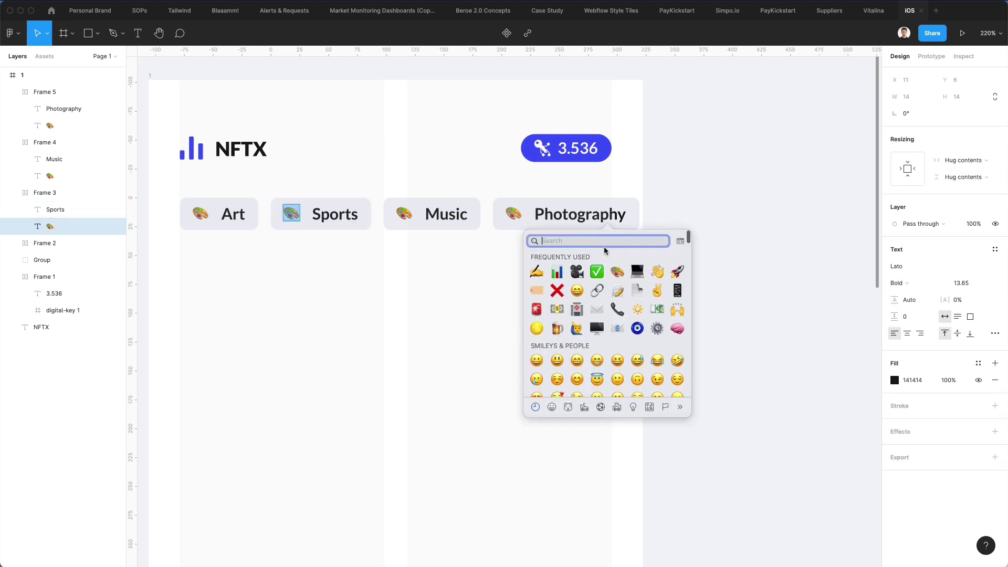
pyautogui.write('sports')
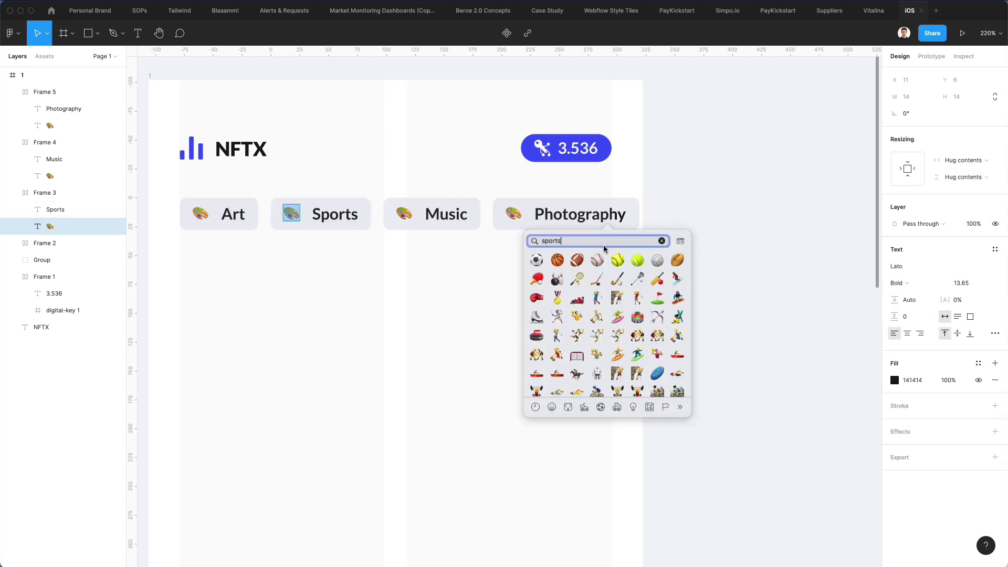
pyautogui.click(536, 260)
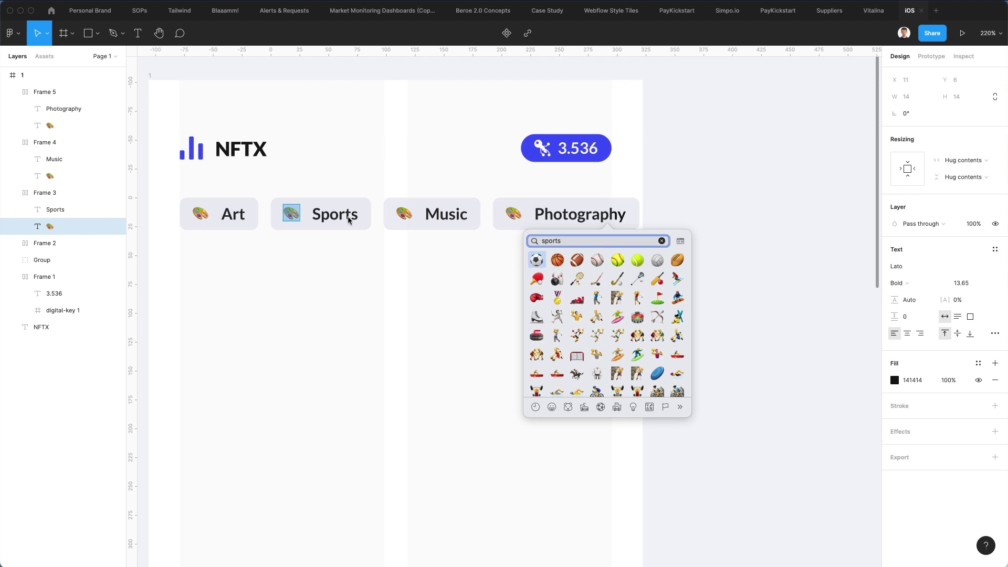
pyautogui.doubleClick(405, 214)
pyautogui.press('ctrl+super+space')
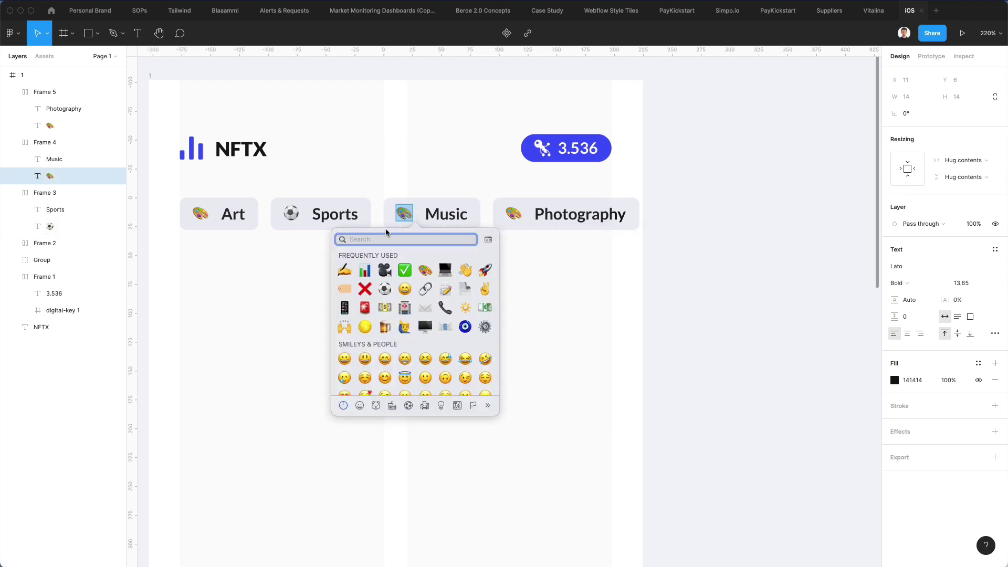
pyautogui.write('music')
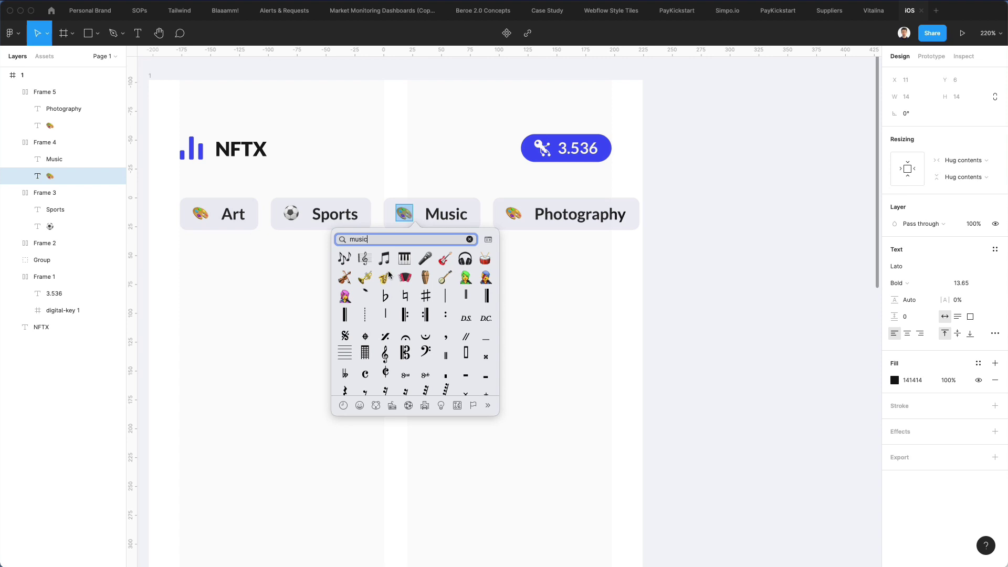
pyautogui.click(445, 259)
# Give the Photography chip a camera emoji
pyautogui.doubleClick(513, 215)
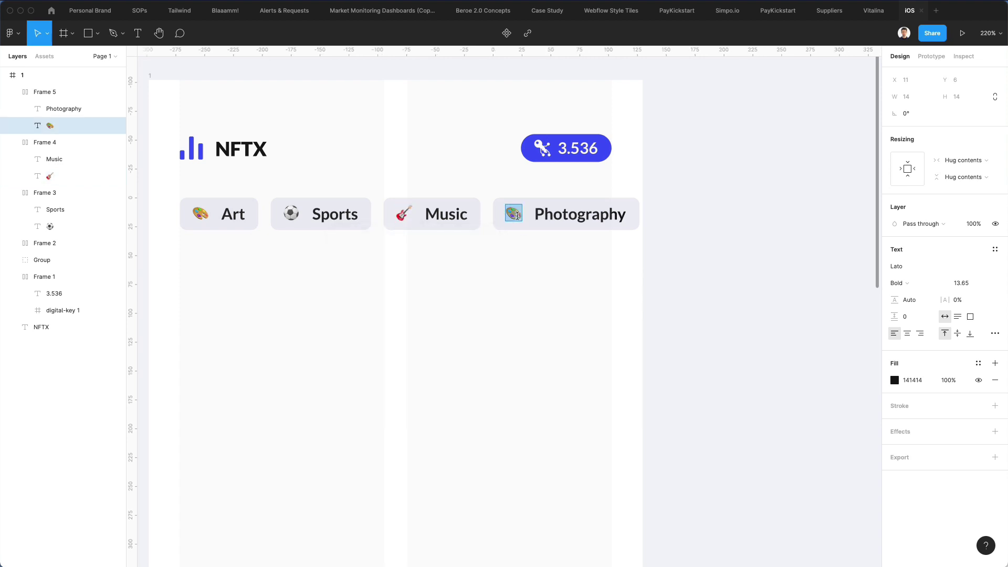
pyautogui.press('ctrl+super+space')
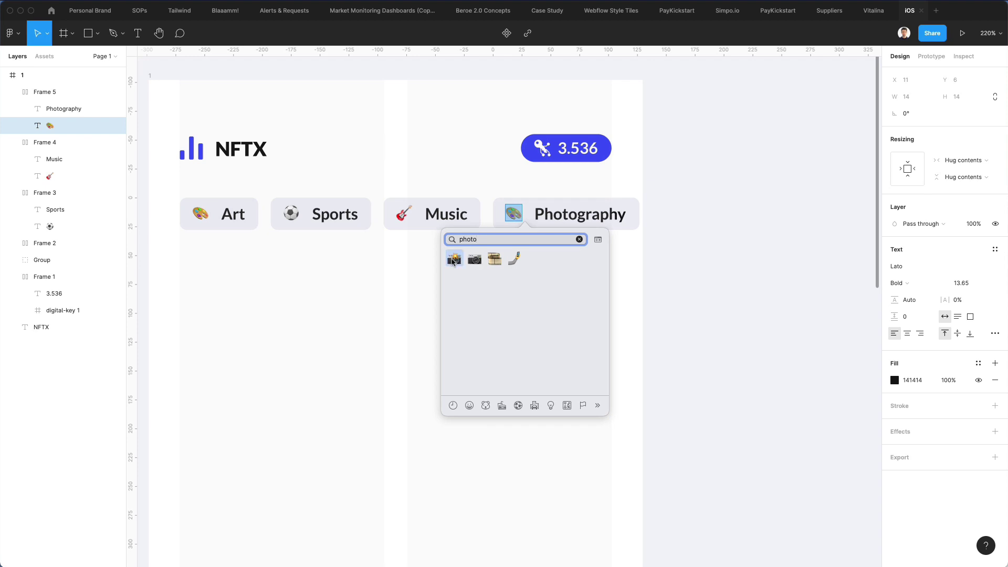
pyautogui.click(454, 259)
pyautogui.click(422, 268)
pyautogui.scroll(-5, 423, 269)
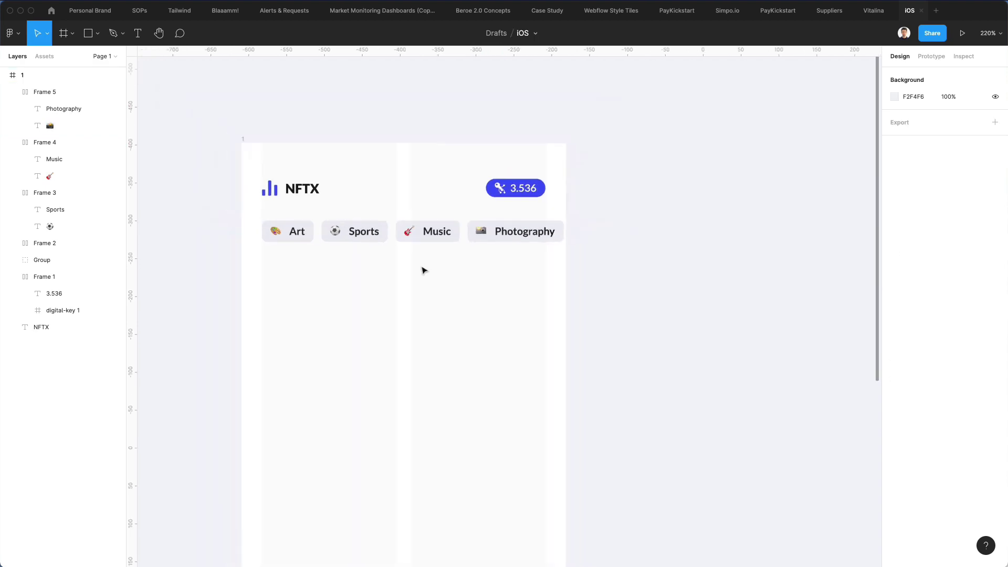
pyautogui.scroll(-4, 424, 270)
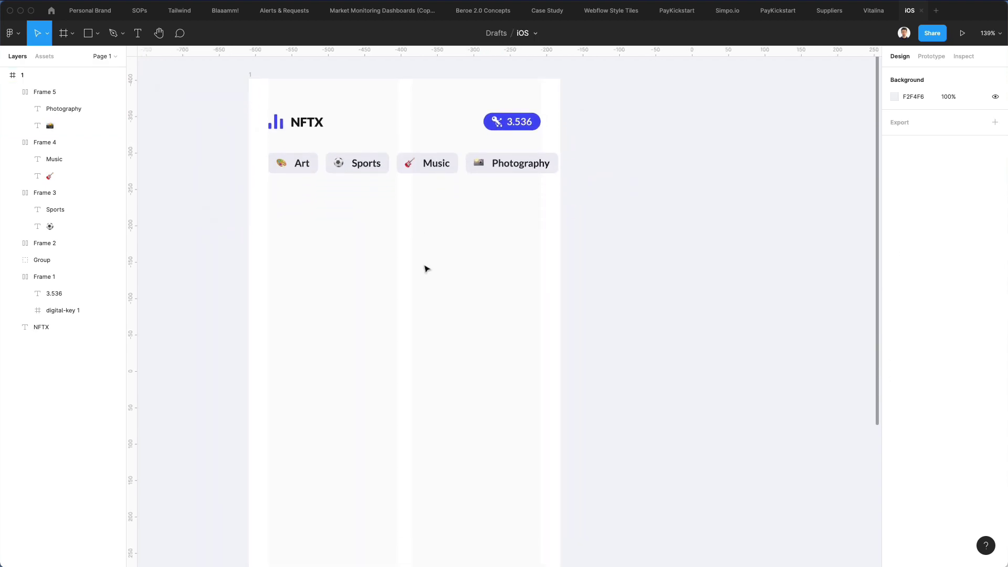
pyautogui.scroll(-1, 426, 268)
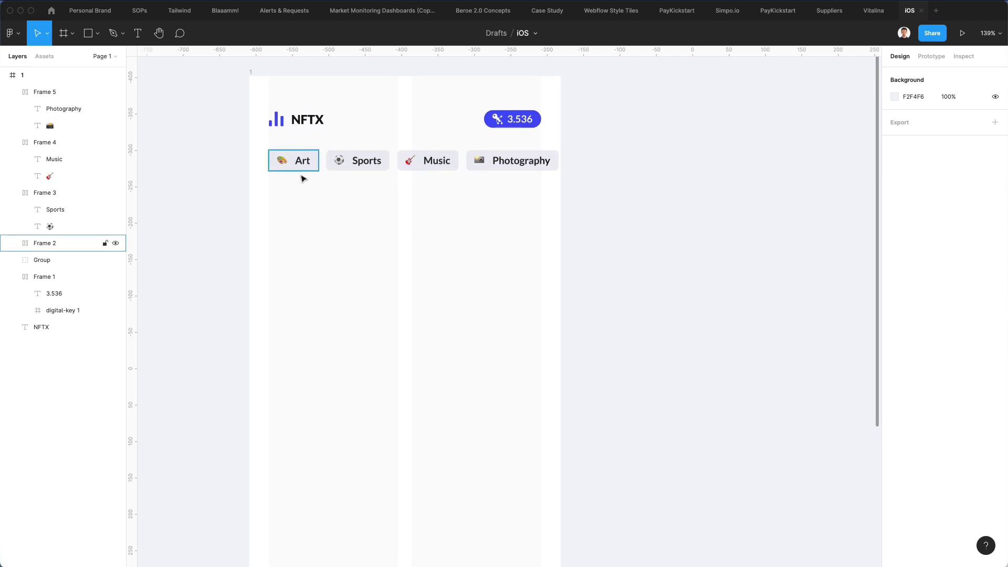
# Draw a wide rectangle under the chips with corner radius 6 and drag a copy of NFTX into it
pyautogui.press('r')
pyautogui.moveTo(271, 189); pyautogui.dragTo(542, 292)
pyautogui.click(494, 319)
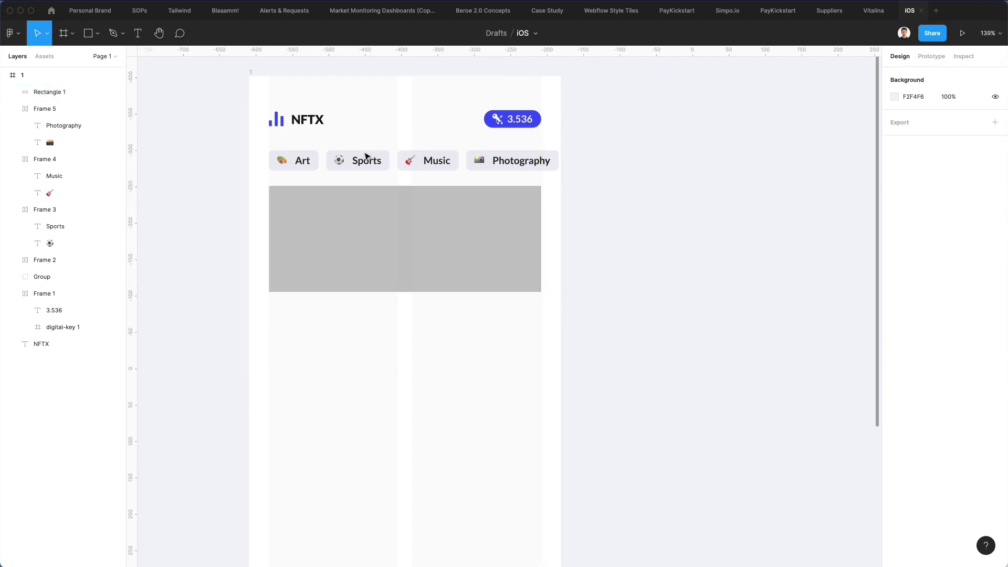
pyautogui.click(290, 160)
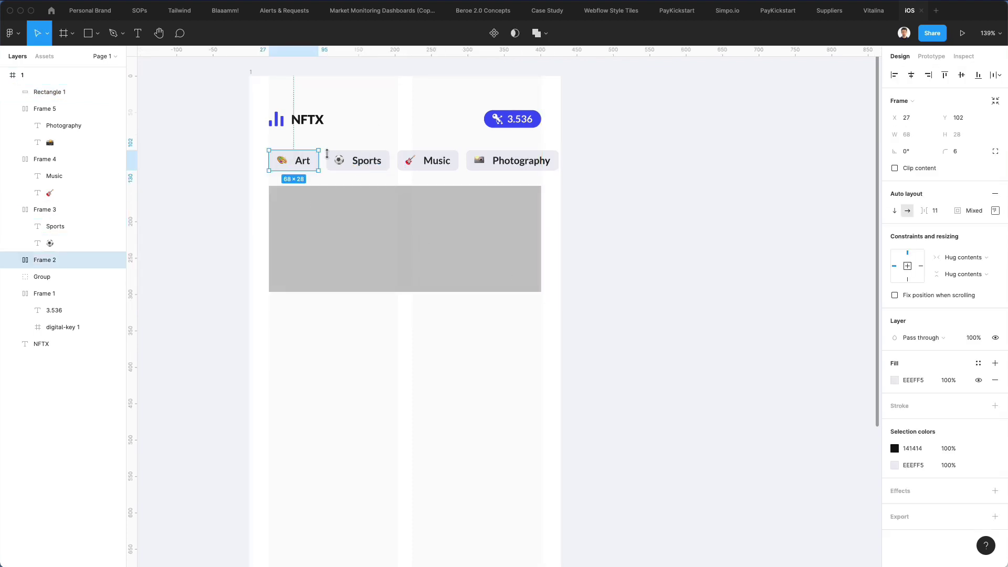
pyautogui.click(956, 152)
pyautogui.click(500, 190)
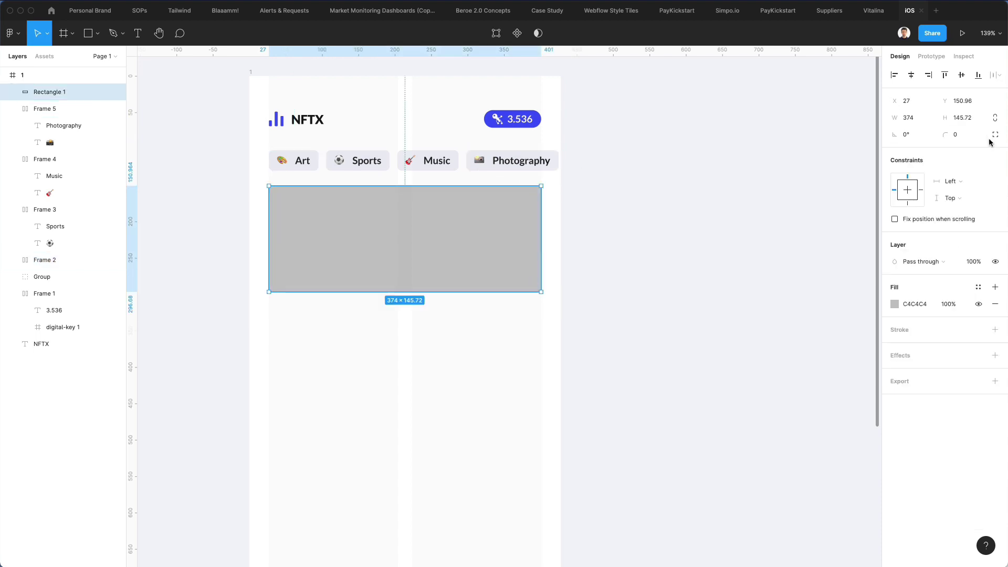
pyautogui.click(965, 136)
pyautogui.write('6')
pyautogui.press('Return')
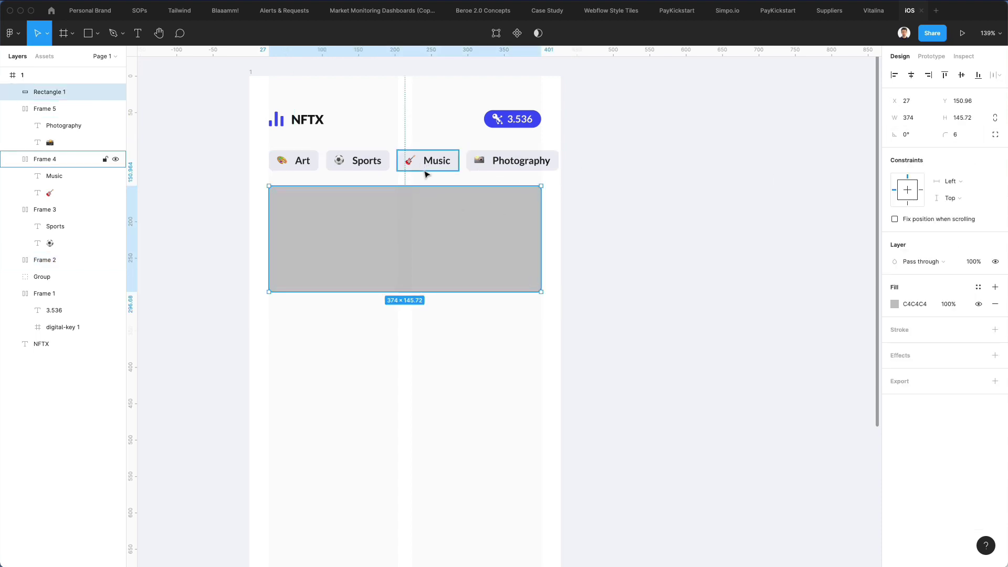
pyautogui.click(318, 124)
pyautogui.moveTo(318, 124); pyautogui.dragTo(316, 213)
# Retype the copied text as a two-line heading 'Collect and Sell' / 'extraordinary NFTs'
pyautogui.doubleClick(313, 211)
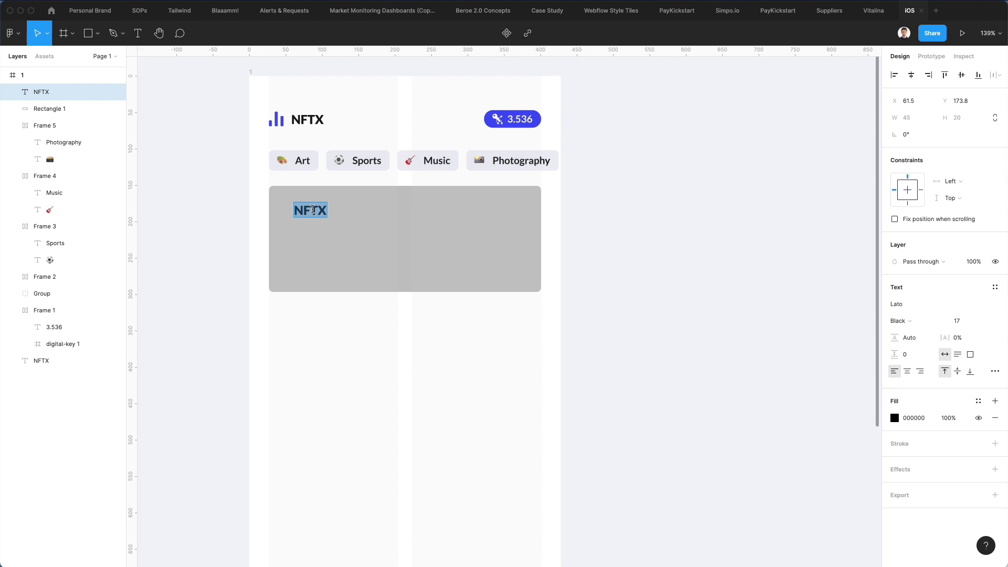
pyautogui.write('Collect')
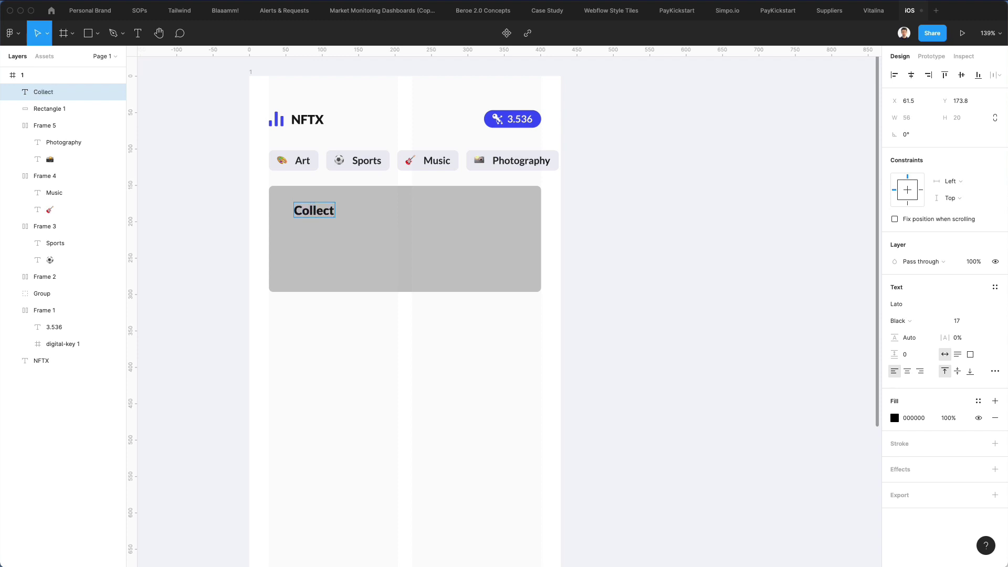
pyautogui.write(' and Se')
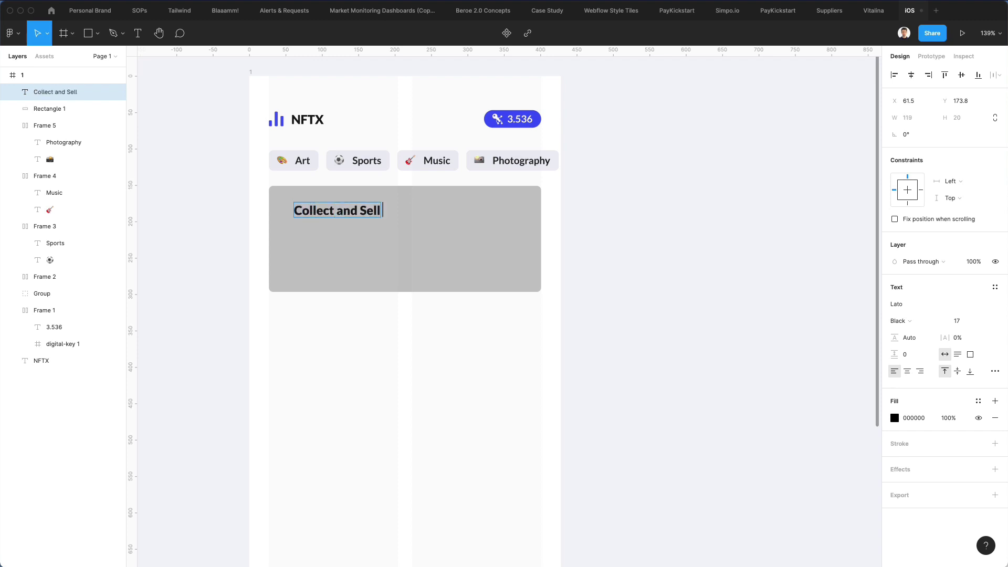
pyautogui.write('ll')
pyautogui.press('Return')
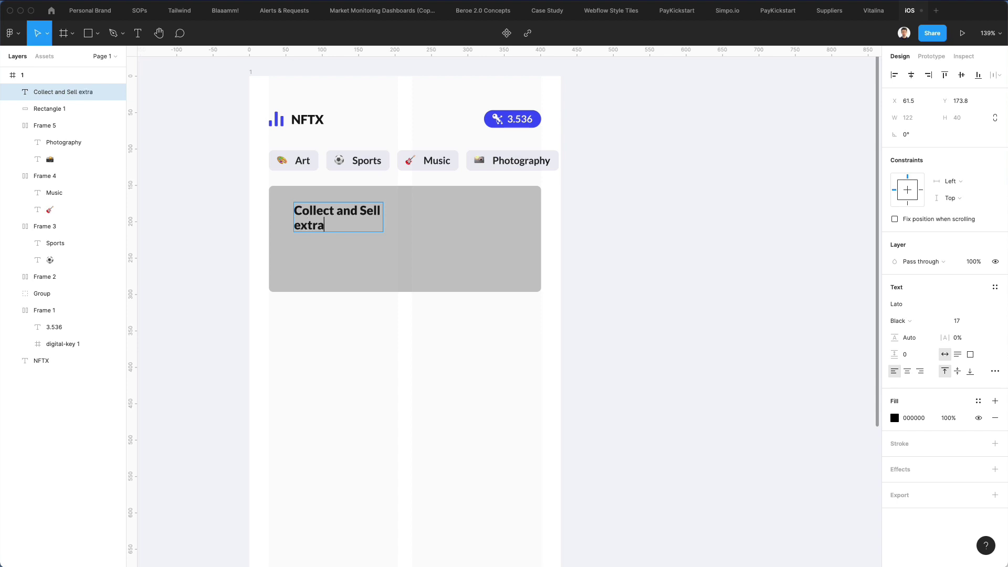
pyautogui.write('extraordinary NFTs')
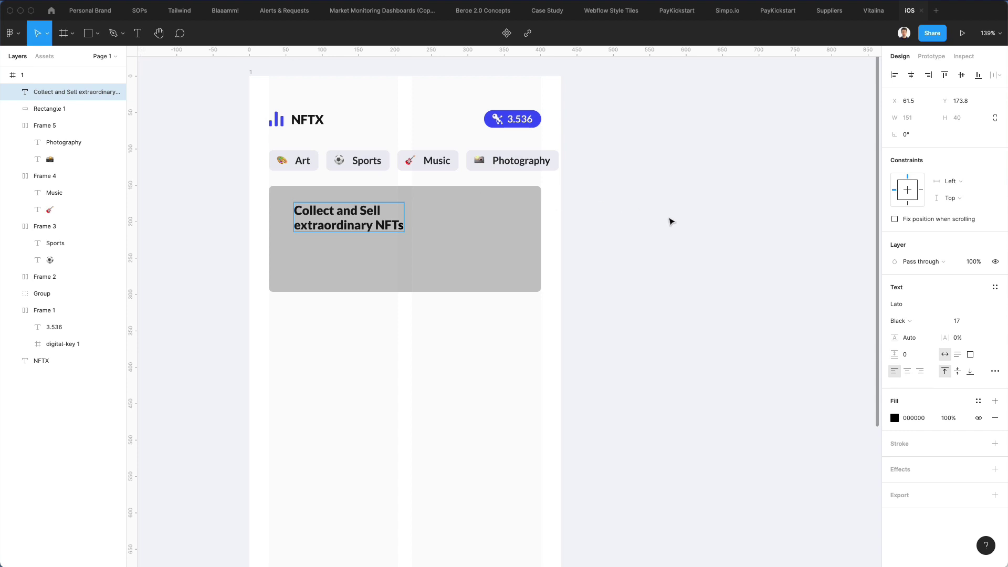
pyautogui.press('Escape')
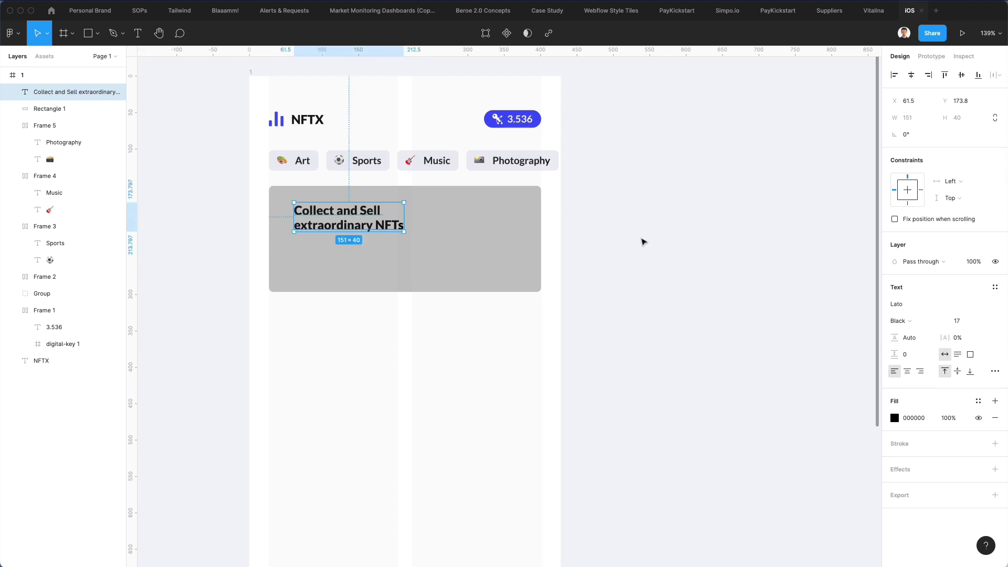
# Adjust the heading's font size, set line height 28, and move it up-left in the banner
pyautogui.click(957, 321)
pyautogui.write('27')
pyautogui.press('Return')
pyautogui.hotkey('shift', 'Down')
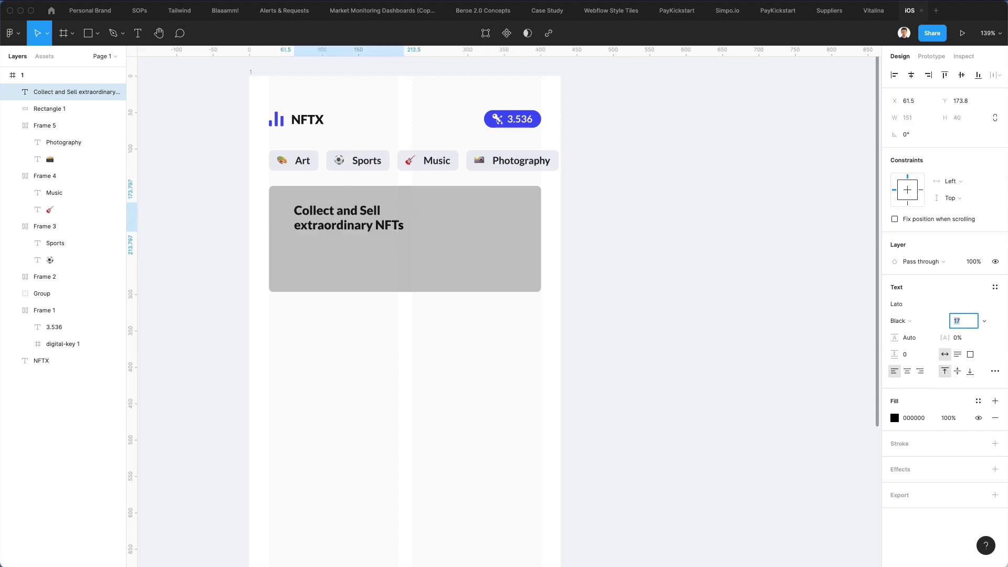
pyautogui.press('Up')
pyautogui.press('Up')
pyautogui.press('Up')
pyautogui.press('Up')
pyautogui.press('Up')
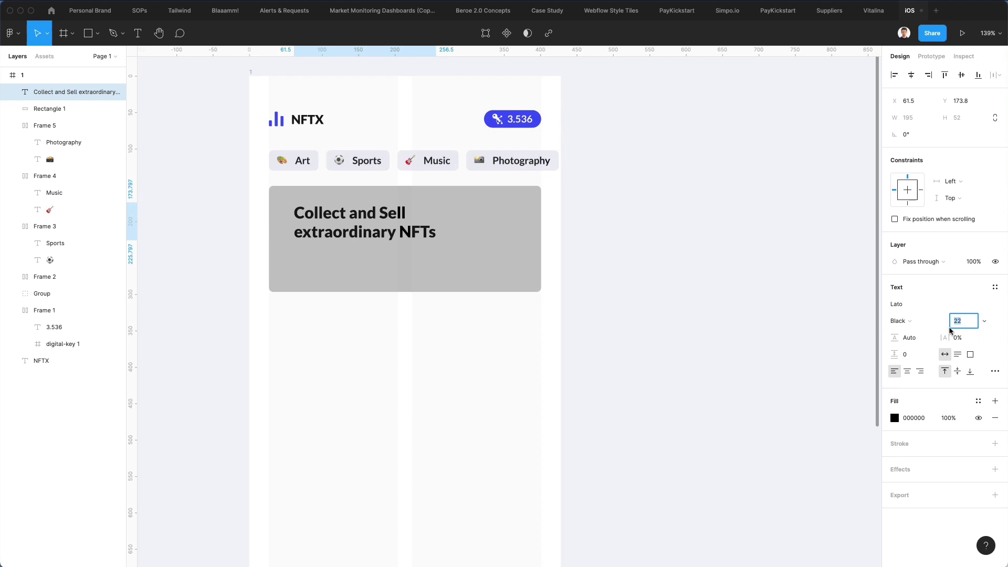
pyautogui.click(919, 338)
pyautogui.write('28')
pyautogui.press('Return')
pyautogui.press('Up')
pyautogui.press('Up')
pyautogui.press('Up')
pyautogui.press('Up')
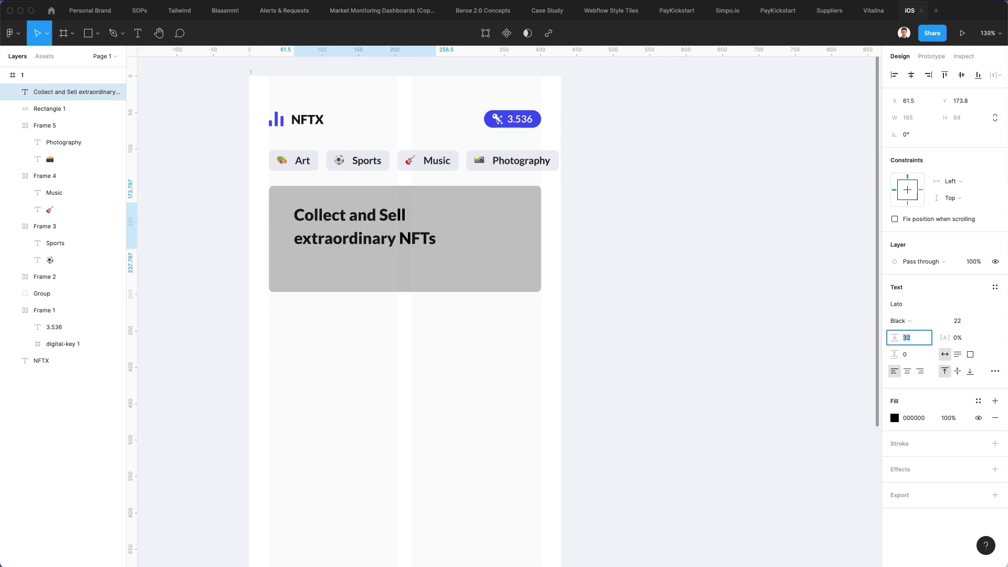
pyautogui.click(583, 295)
pyautogui.moveTo(360, 224); pyautogui.dragTo(344, 226)
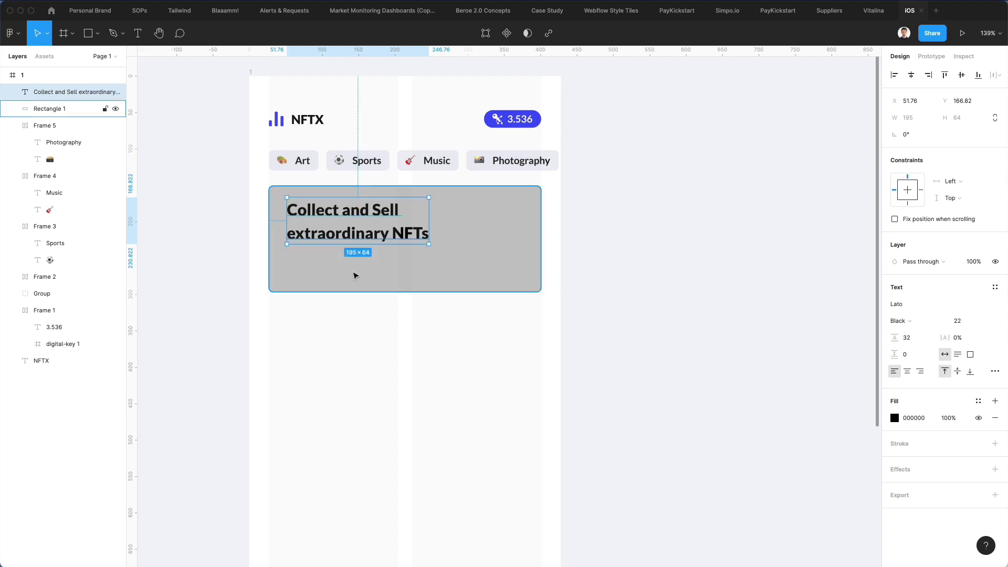
# Make the heading Lato Bold 20 with 28 line height and nudge it down 1 px
pyautogui.click(899, 321)
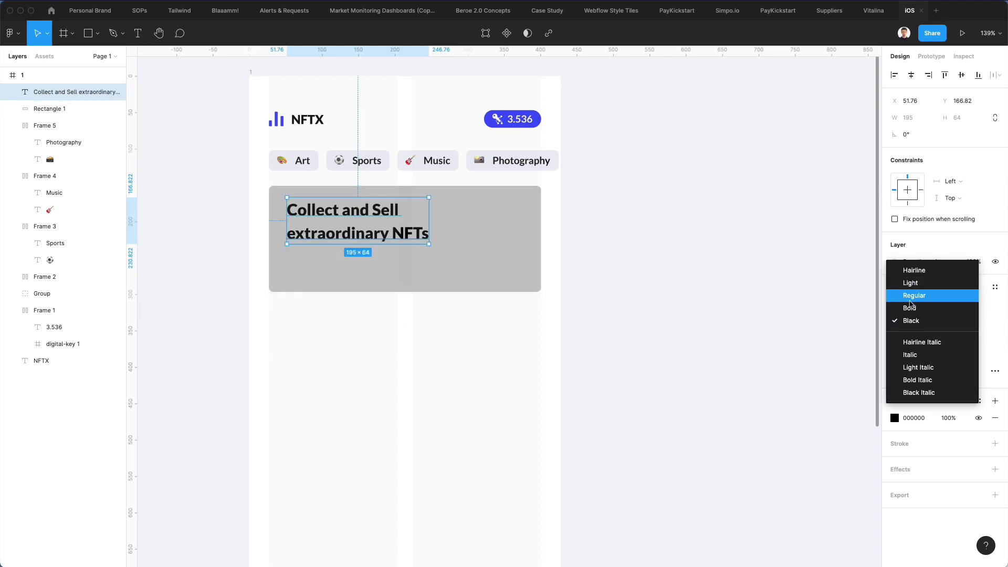
pyautogui.click(911, 308)
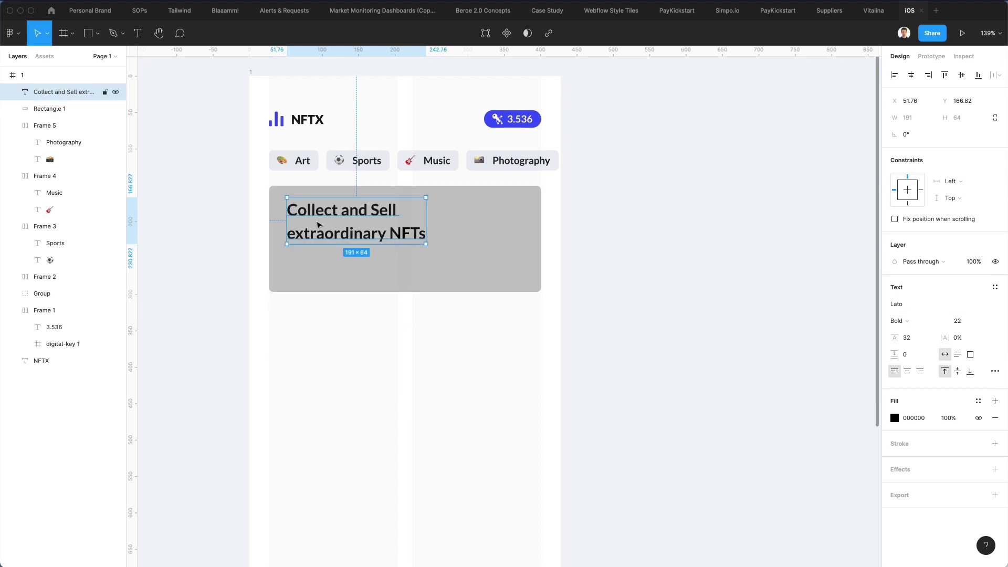
pyautogui.click(956, 321)
pyautogui.write('20')
pyautogui.press('Return')
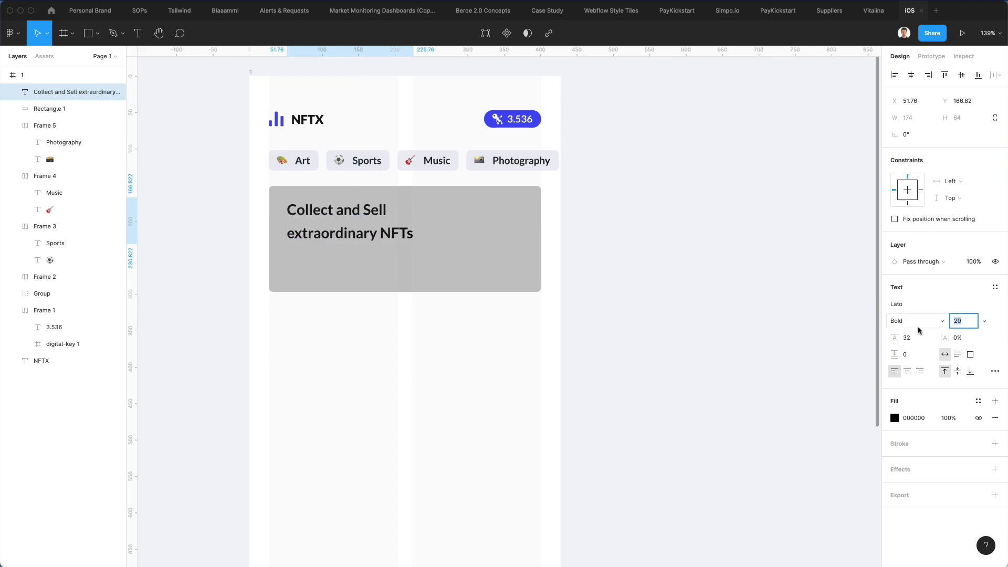
pyautogui.moveTo(901, 337); pyautogui.dragTo(897, 337)
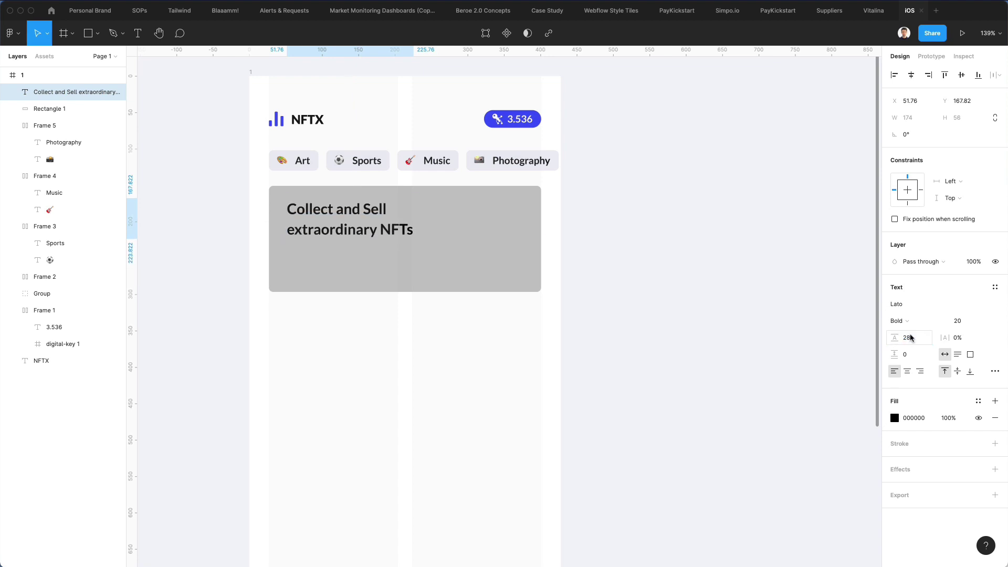
pyautogui.press('Down')
pyautogui.doubleClick(362, 161)
pyautogui.press('super+c')
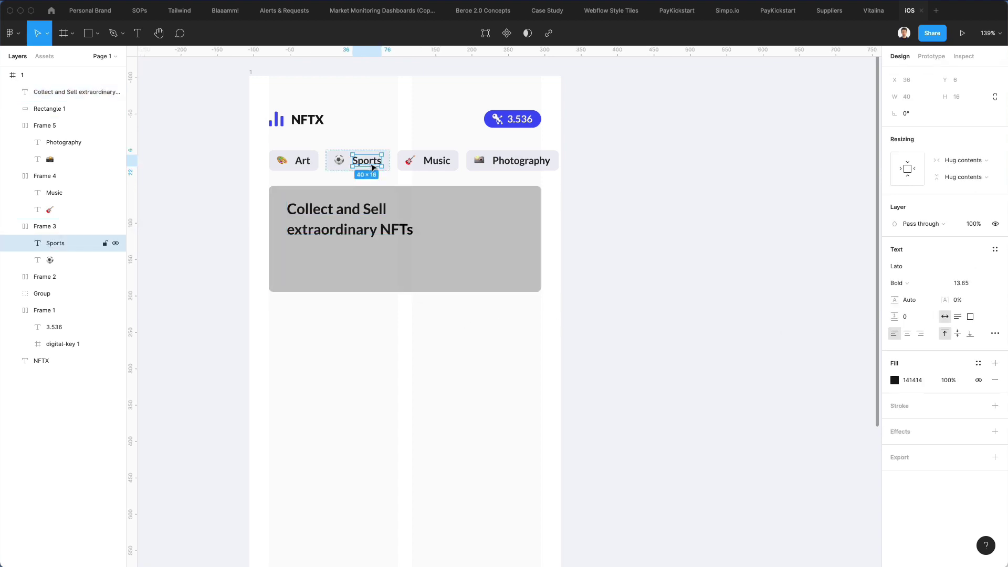
# Paste a copy of the Sports text into the grey card and retype it as 'Learn more'
pyautogui.click(701, 227)
pyautogui.click(386, 160)
pyautogui.press('super+v')
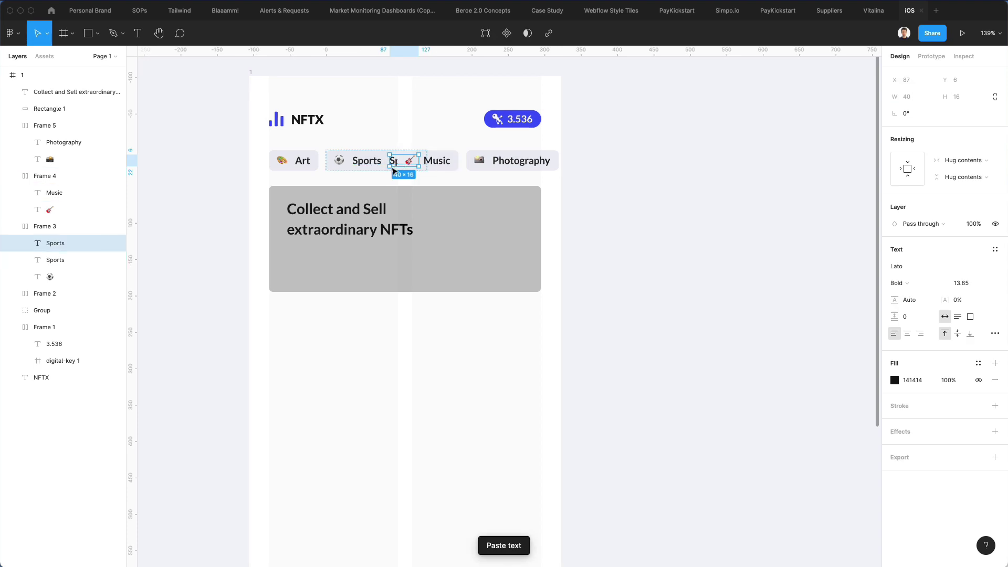
pyautogui.moveTo(386, 160); pyautogui.dragTo(303, 273)
pyautogui.doubleClick(301, 270)
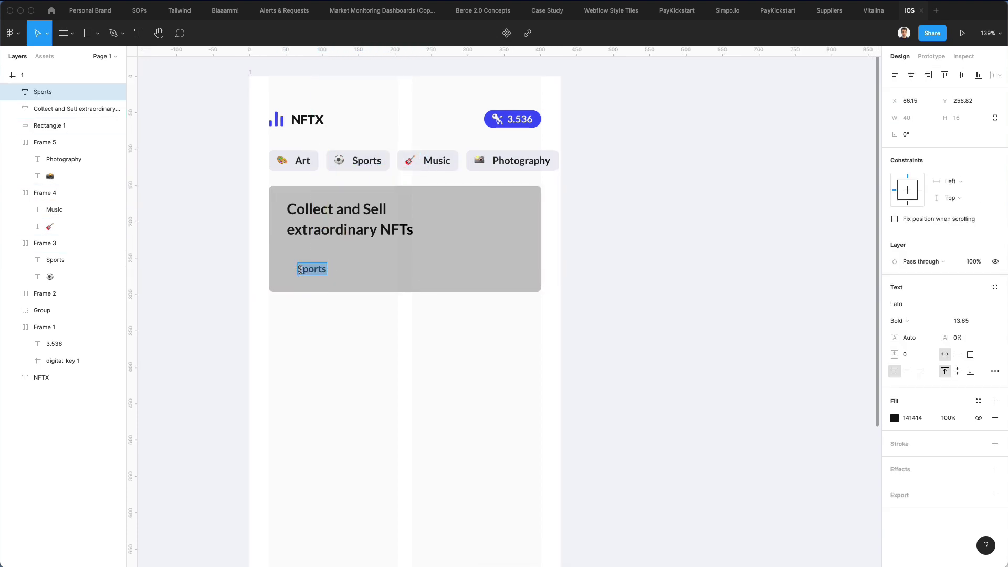
pyautogui.write('Learn more')
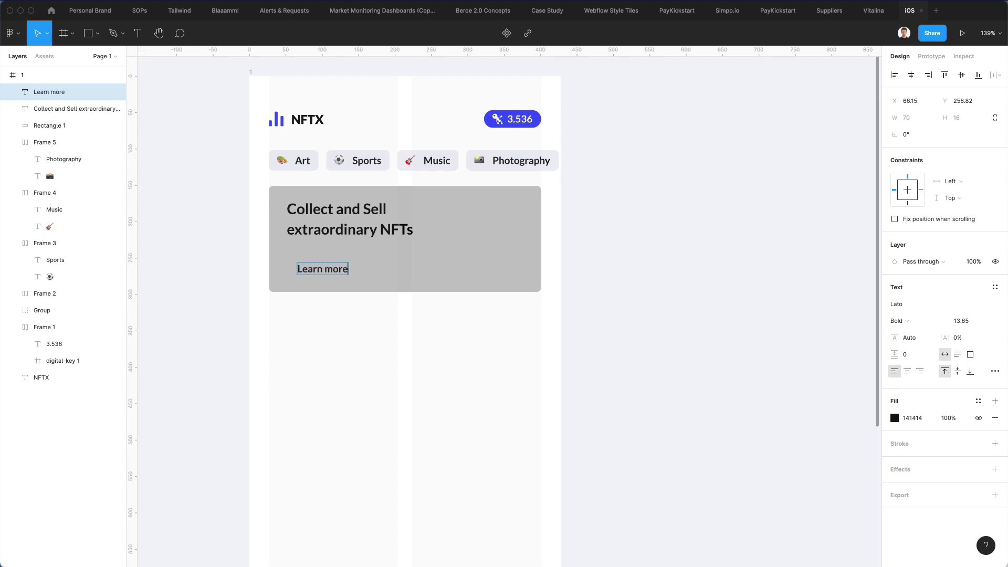
pyautogui.click(387, 334)
pyautogui.scroll(2, 326, 277)
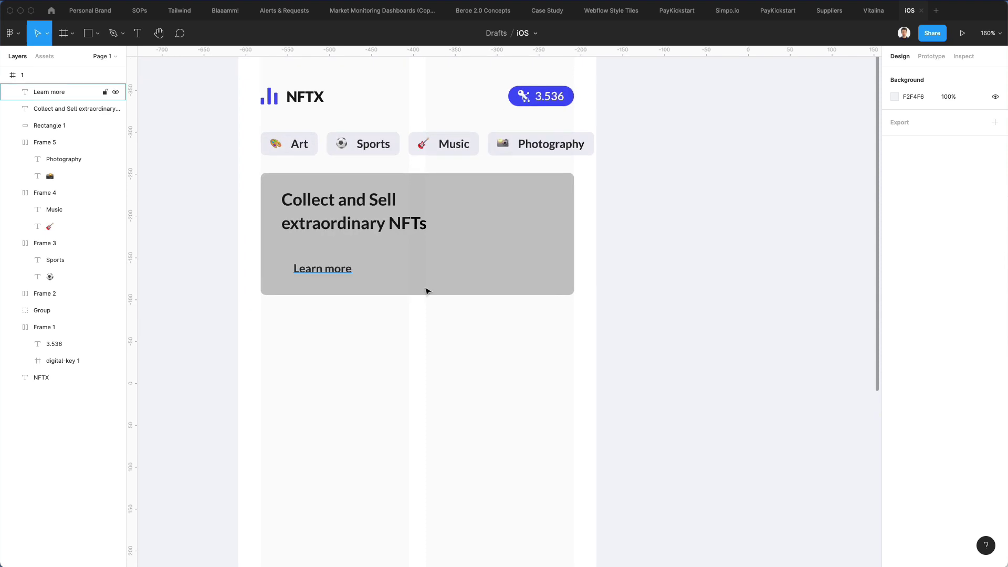
pyautogui.press('super+shift+n')
# Search the Nucleo icon library for 'video' and browse the results
pyautogui.moveTo(799, 204); pyautogui.dragTo(762, 188)
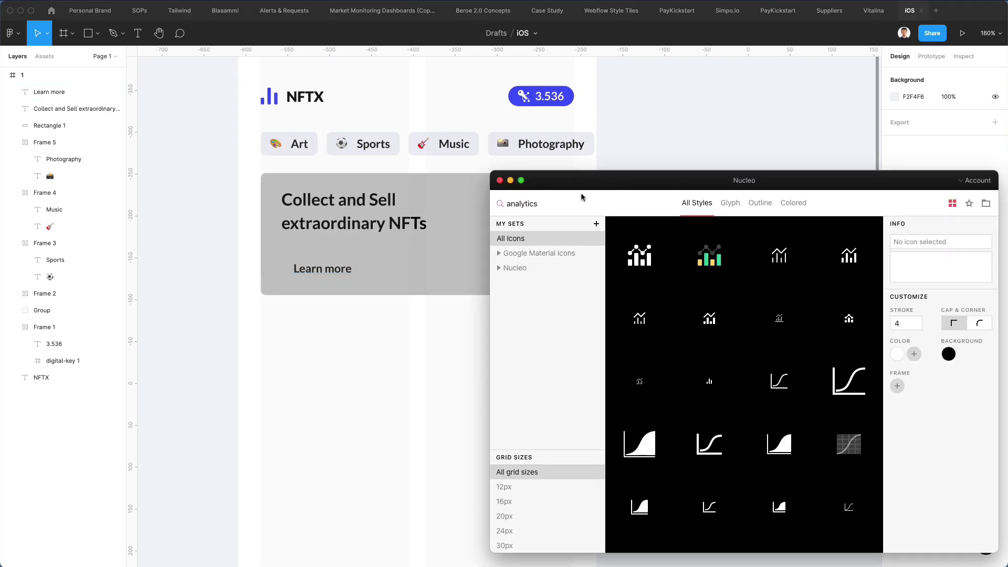
pyautogui.click(565, 202)
pyautogui.write('video')
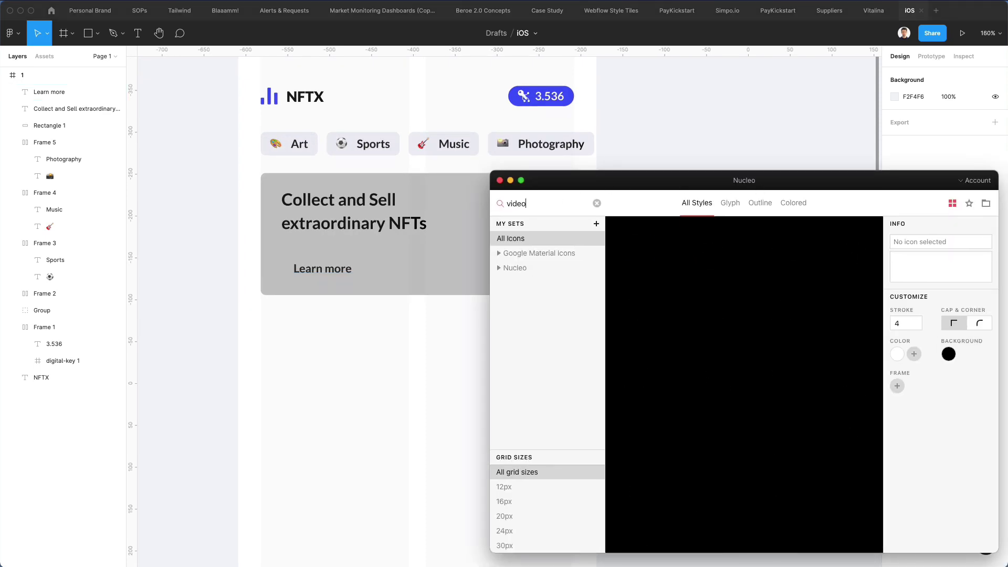
pyautogui.scroll(-10, 735, 292)
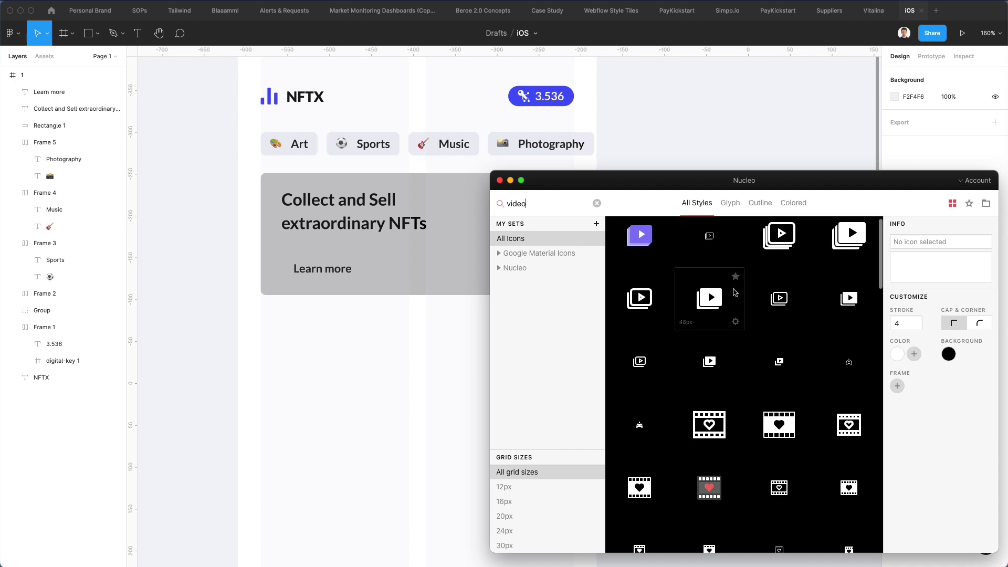
pyautogui.scroll(-10, 735, 293)
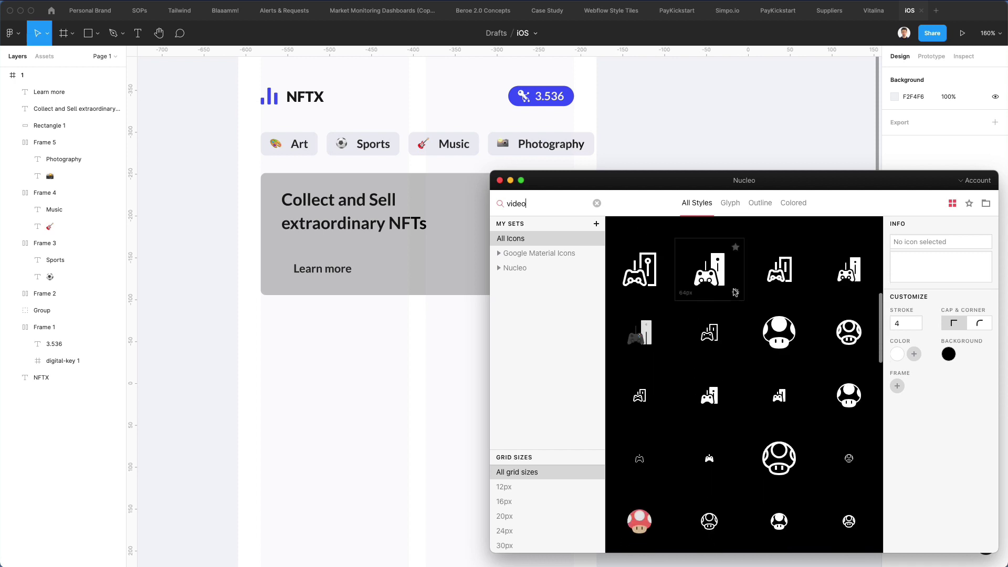
pyautogui.scroll(-15, 773, 305)
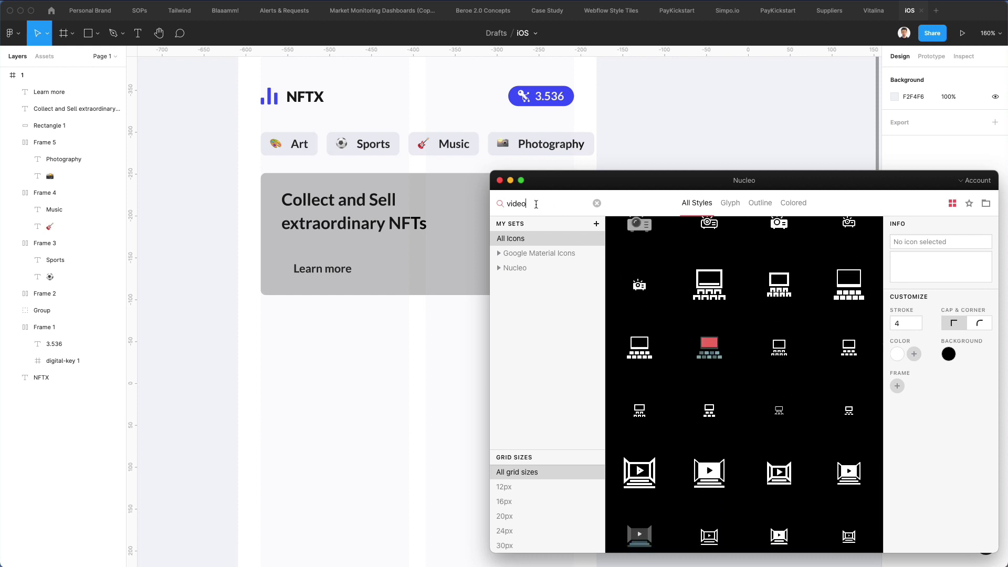
# Change the search to 'play' and scroll through the play icons
pyautogui.write('lay')
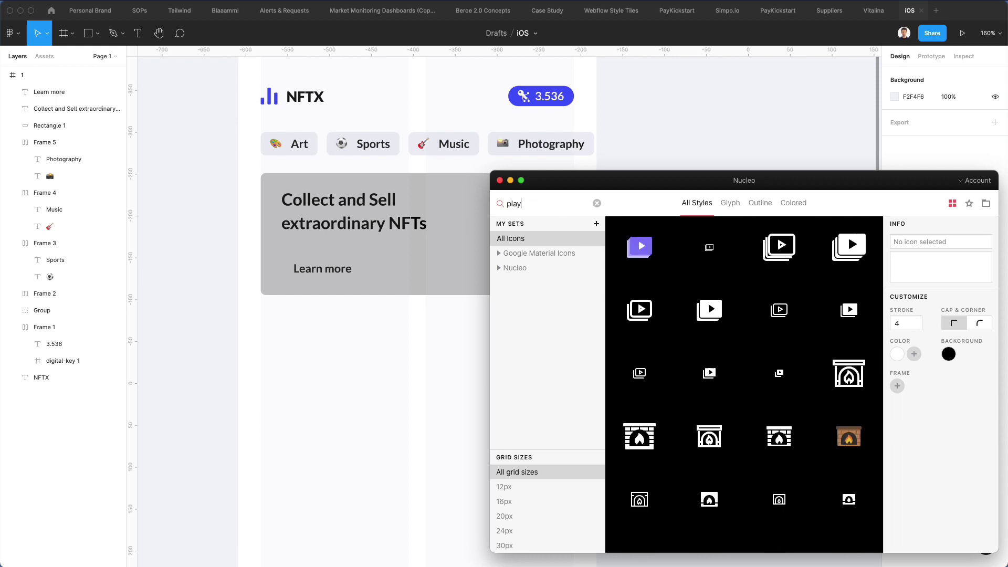
pyautogui.scroll(-3, 677, 284)
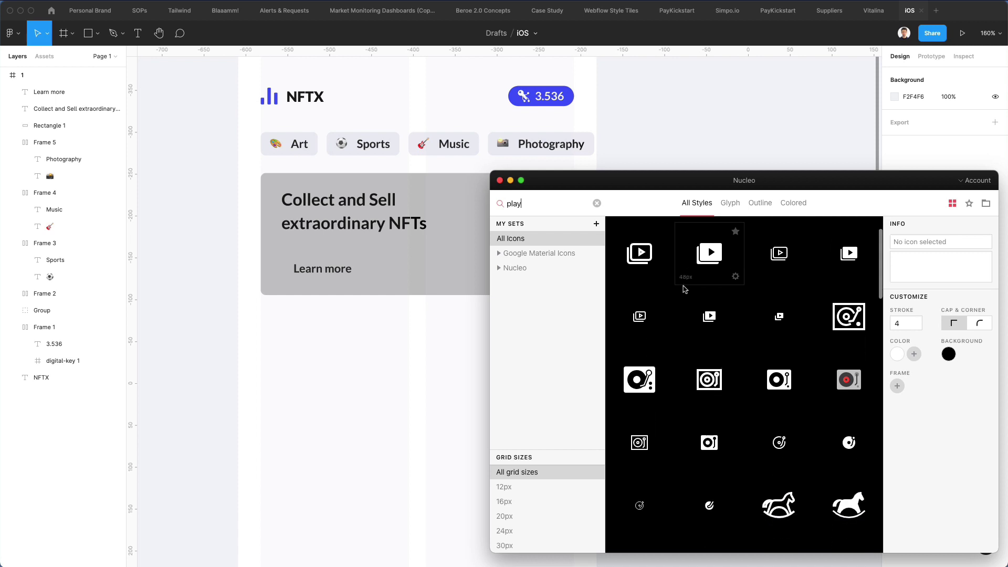
pyautogui.scroll(-6, 699, 289)
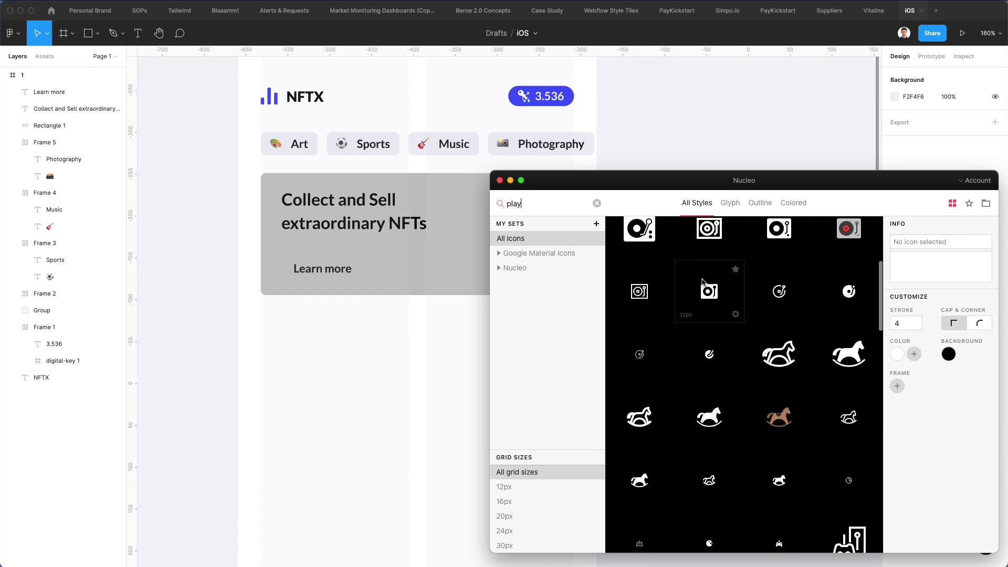
pyautogui.scroll(-15, 720, 288)
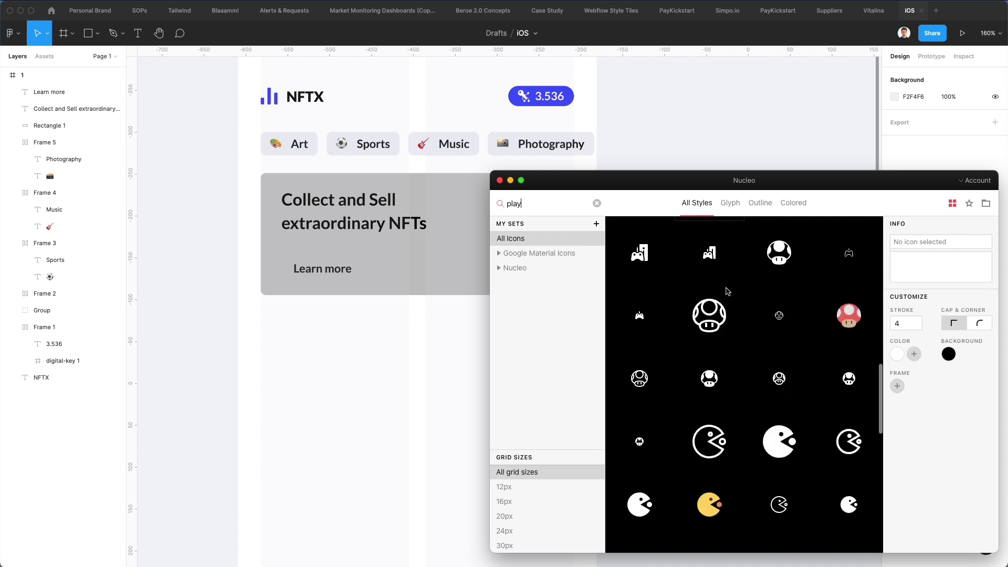
pyautogui.scroll(8, 751, 284)
pyautogui.scroll(-10, 751, 283)
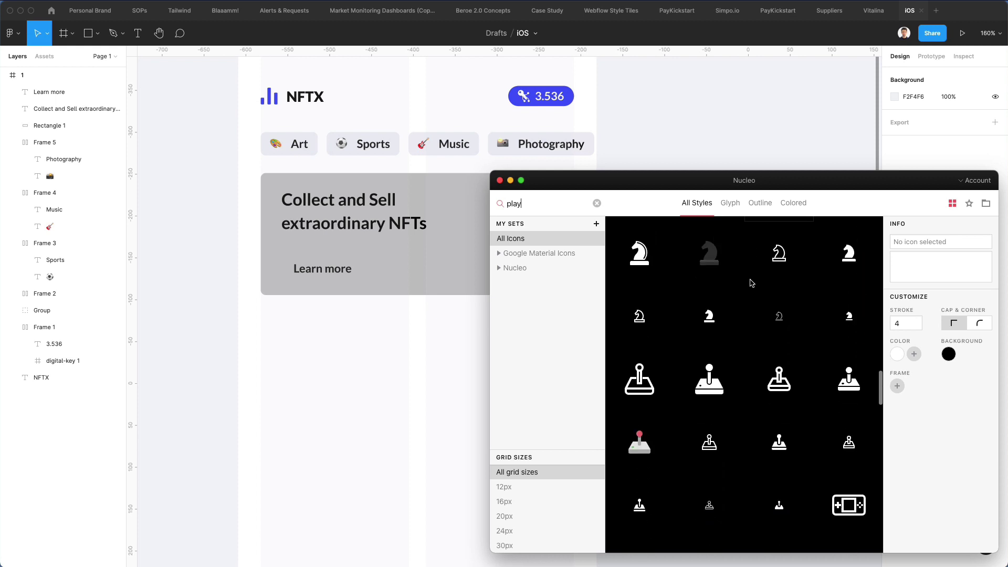
pyautogui.scroll(-20, 751, 283)
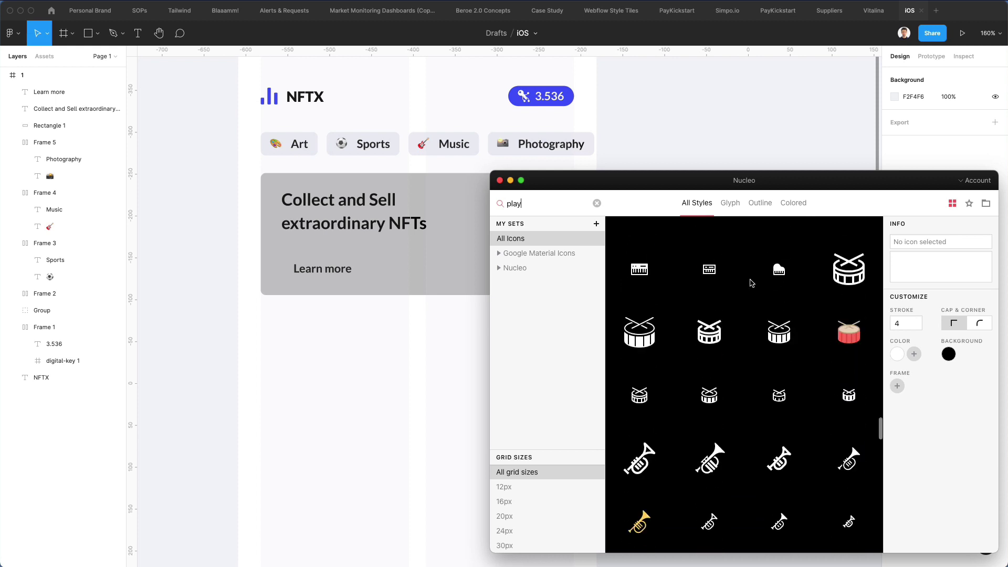
pyautogui.scroll(-5, 754, 291)
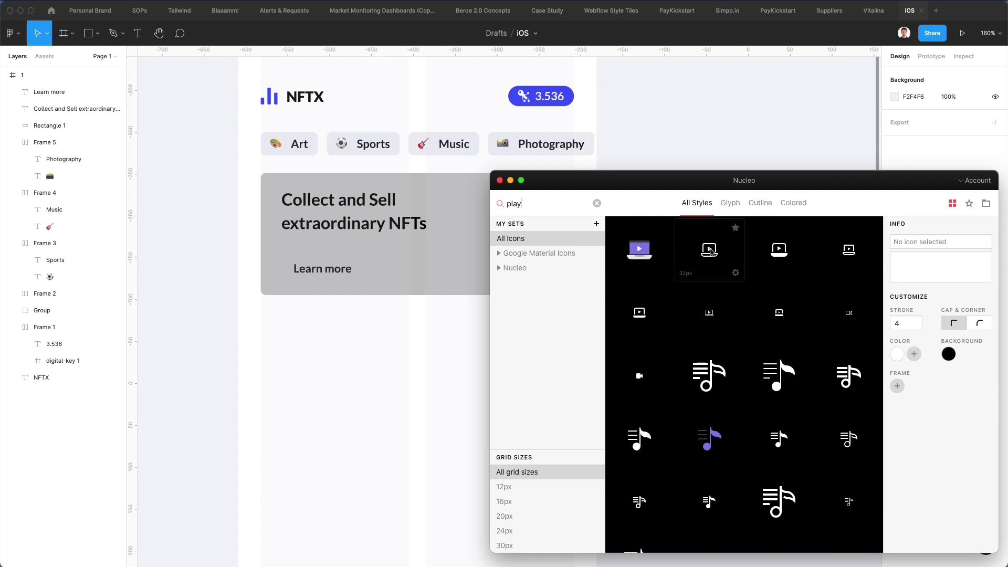
# Place the Nucleo play-media icon left of 'Learn more', ungroup it and shrink it to about 15×12
pyautogui.moveTo(640, 319); pyautogui.dragTo(286, 268)
pyautogui.scroll(5, 286, 265)
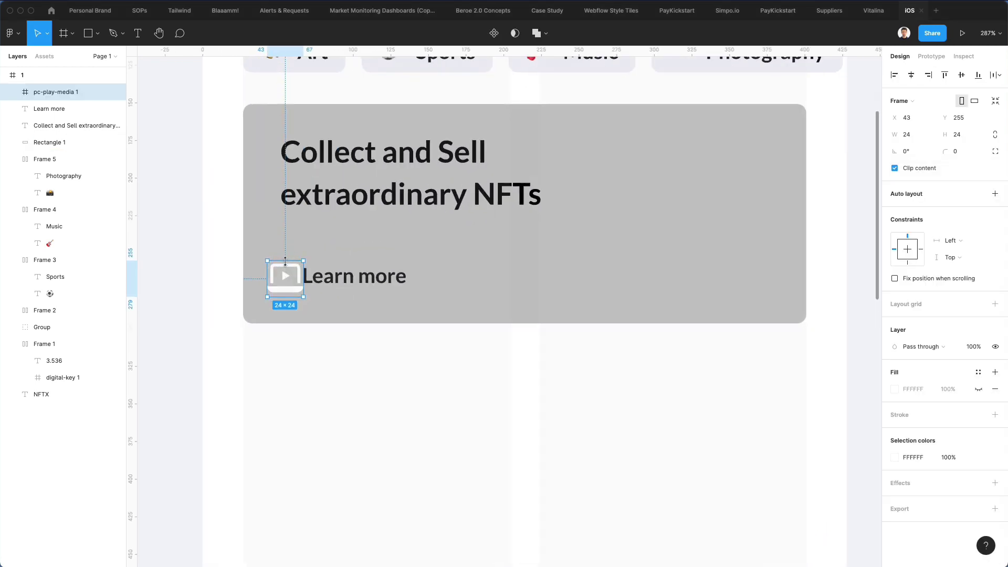
pyautogui.press('super+shift+g')
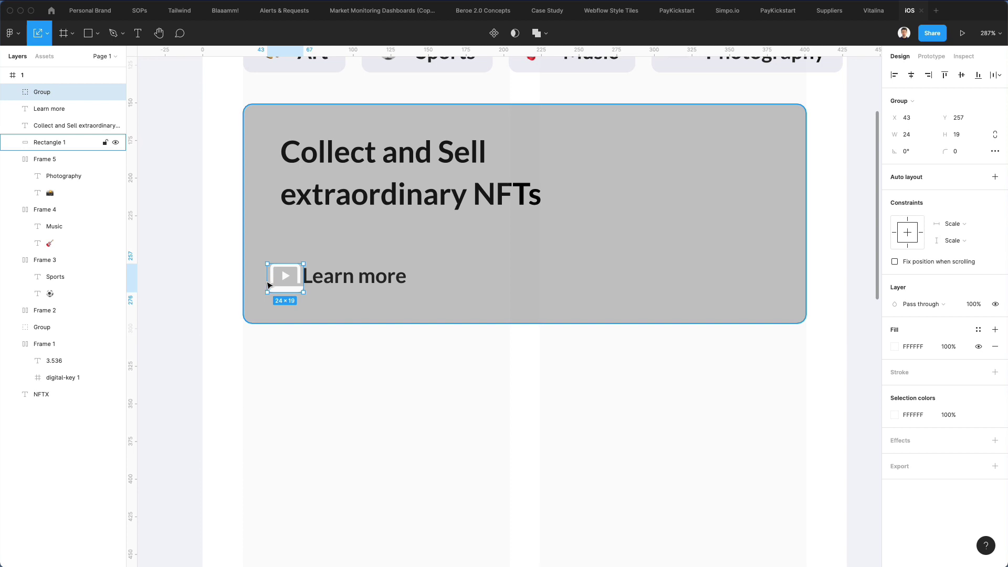
pyautogui.moveTo(268, 289); pyautogui.dragTo(347, 284)
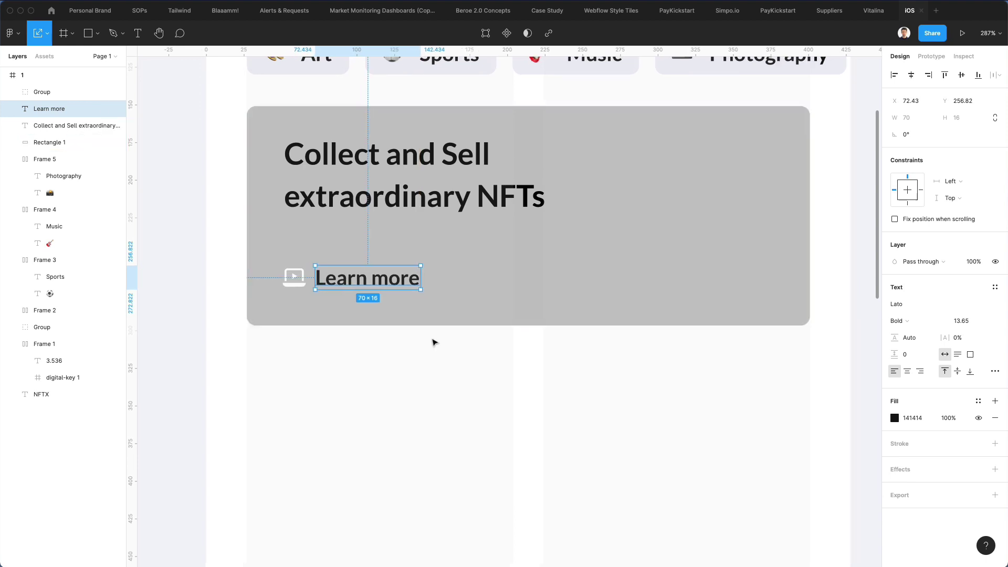
pyautogui.click(450, 373)
pyautogui.scroll(-3, 496, 284)
pyautogui.scroll(-2, 499, 282)
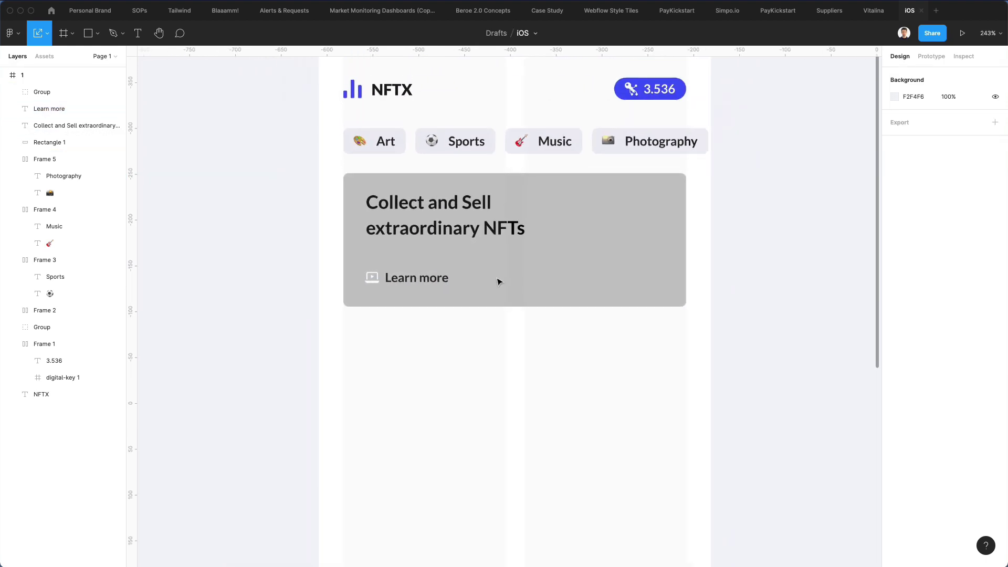
pyautogui.scroll(-4, 499, 282)
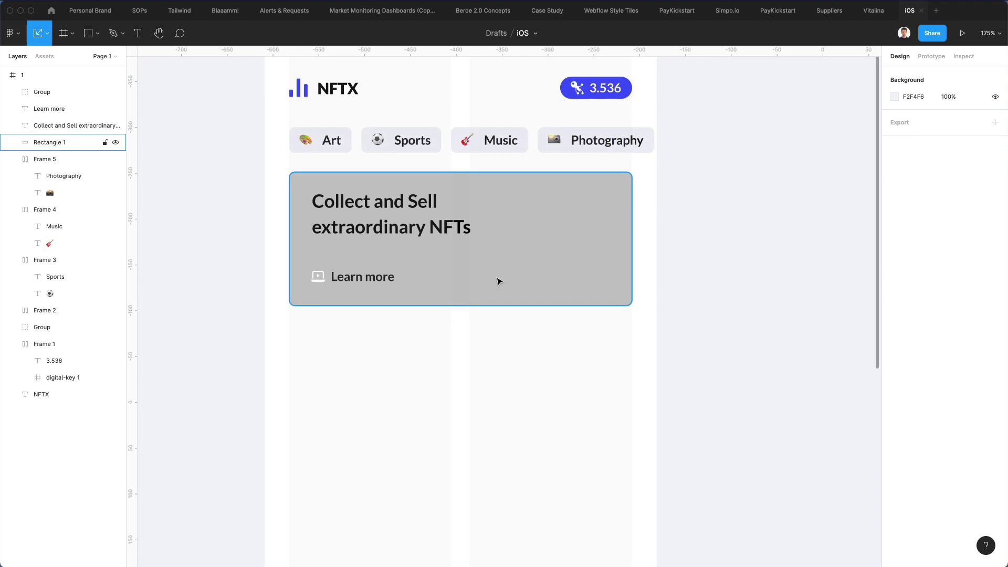
pyautogui.scroll(-5, 499, 282)
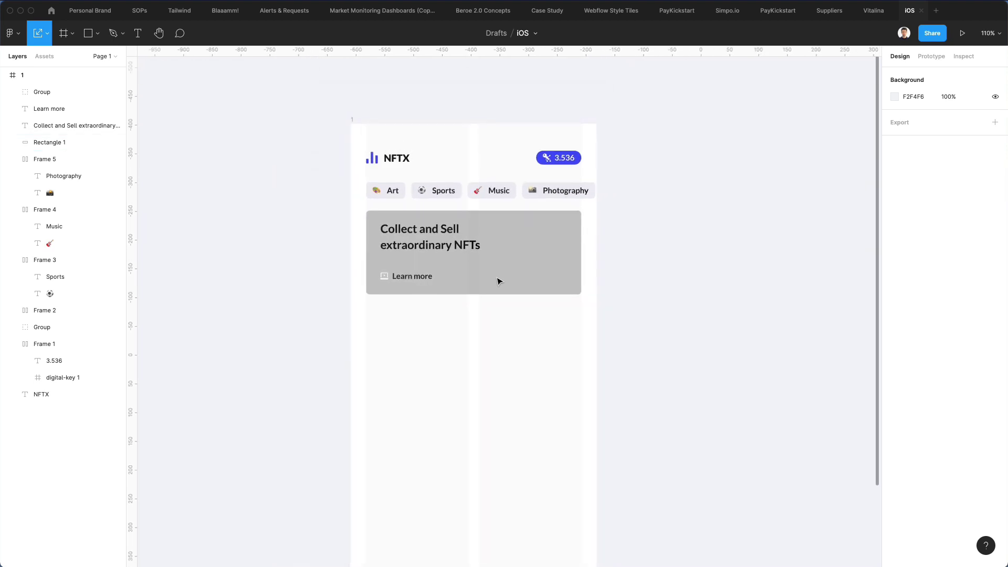
pyautogui.scroll(2, 498, 281)
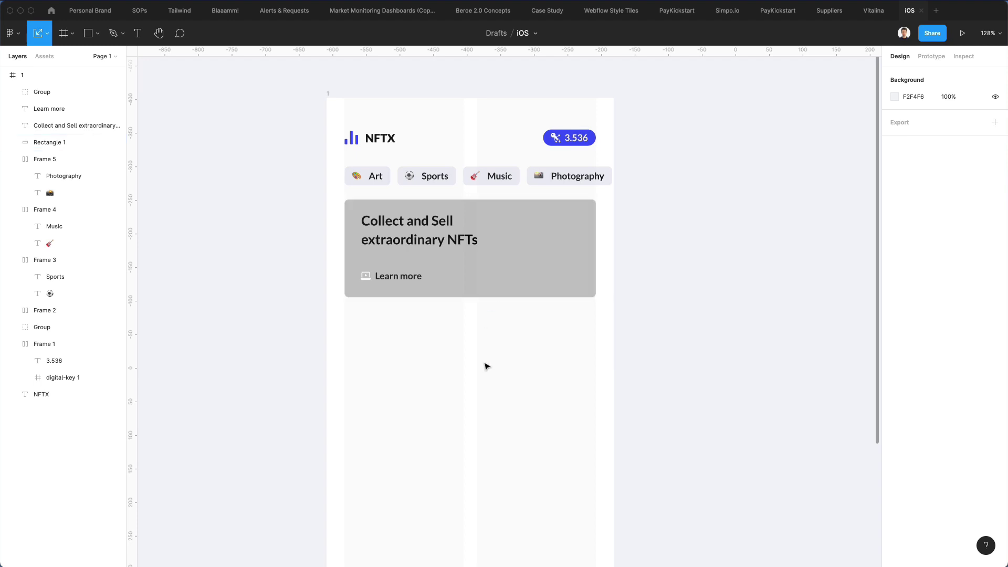
# Fill the grey banner rectangle with a dark leaf photo from an Unsplash 'minimal' search
pyautogui.click(452, 210)
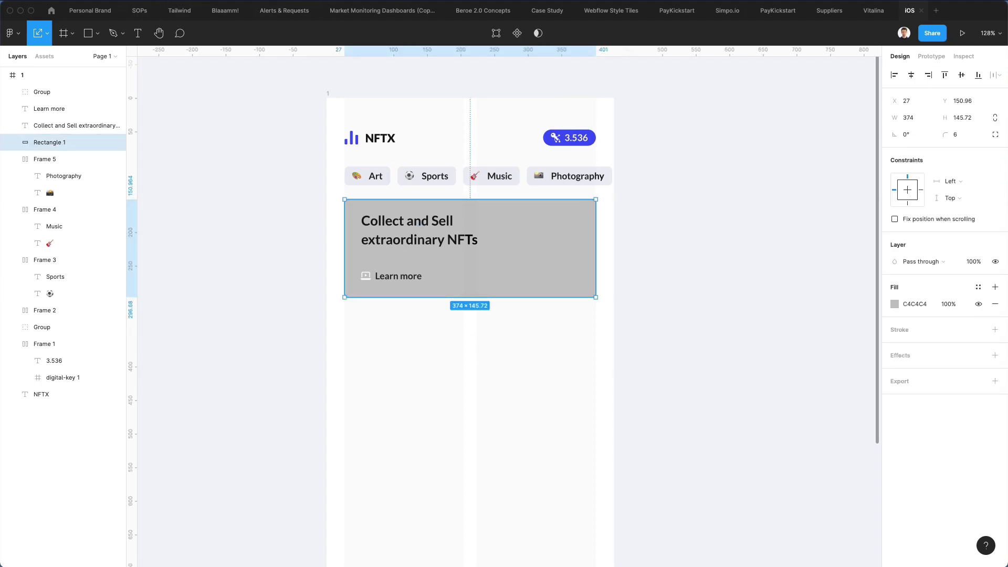
pyautogui.click(11, 33)
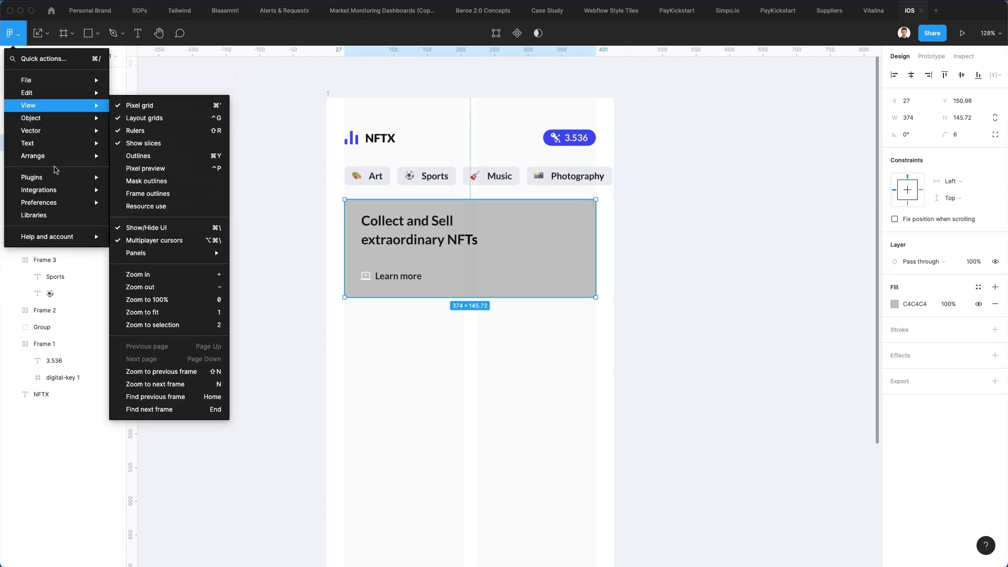
pyautogui.moveTo(52, 177)
pyautogui.click(170, 301)
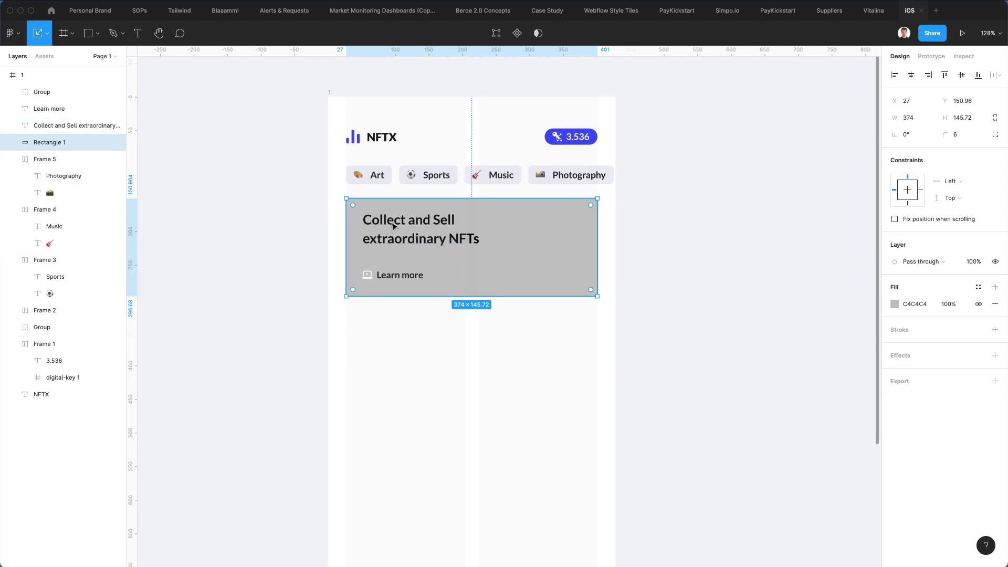
pyautogui.hscroll(-1, 399, 227)
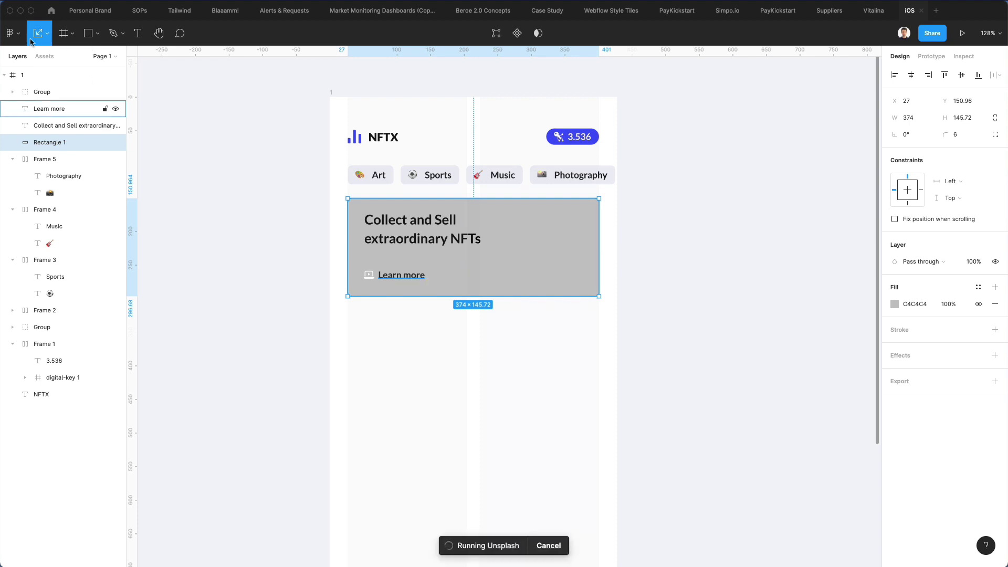
pyautogui.click(141, 168)
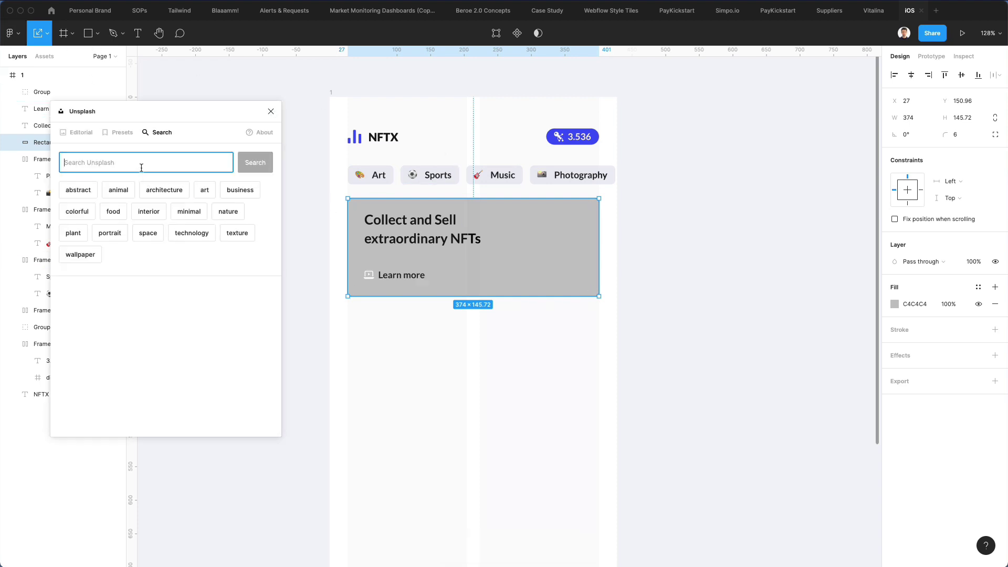
pyautogui.write('minim')
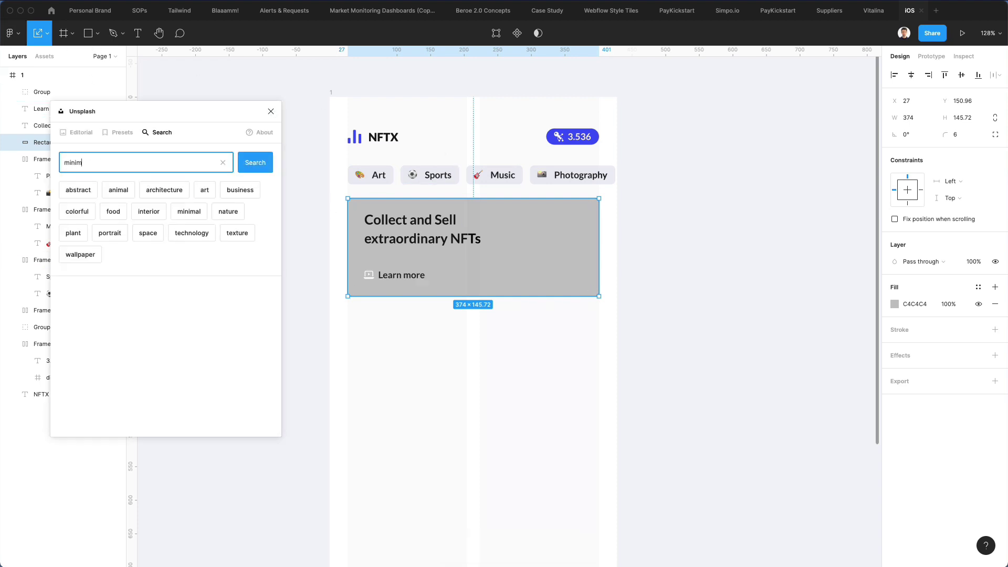
pyautogui.write('al')
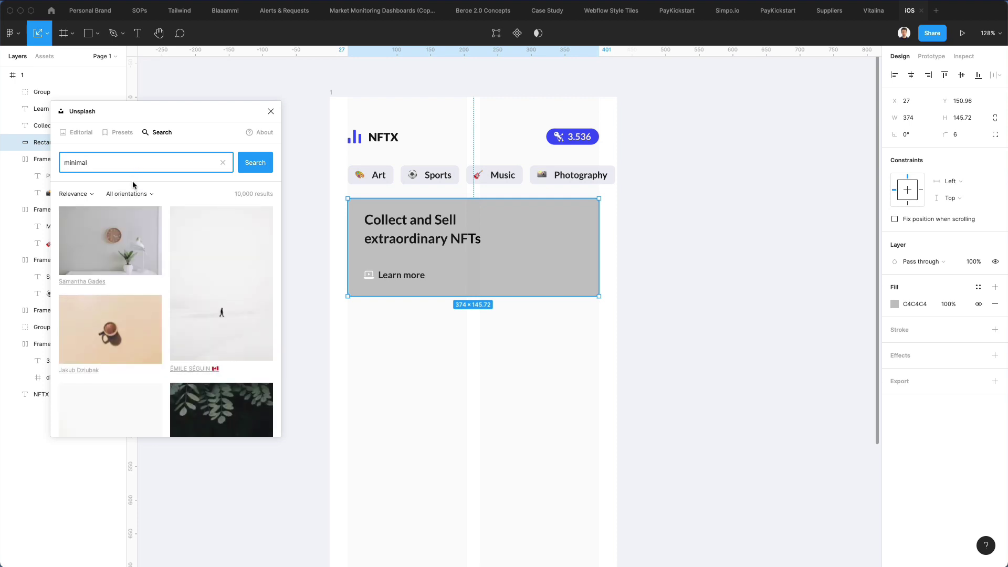
pyautogui.scroll(-5, 223, 284)
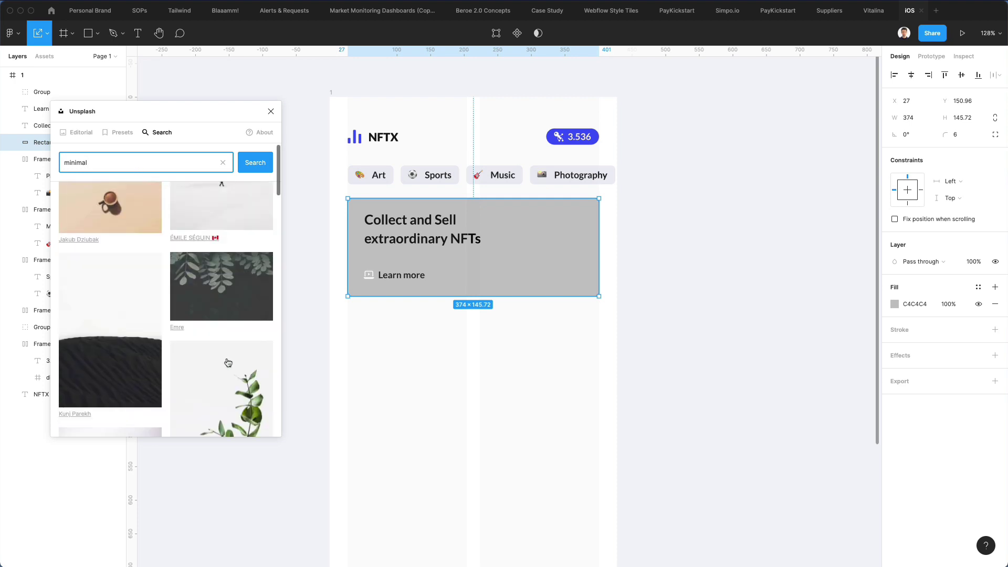
pyautogui.click(223, 281)
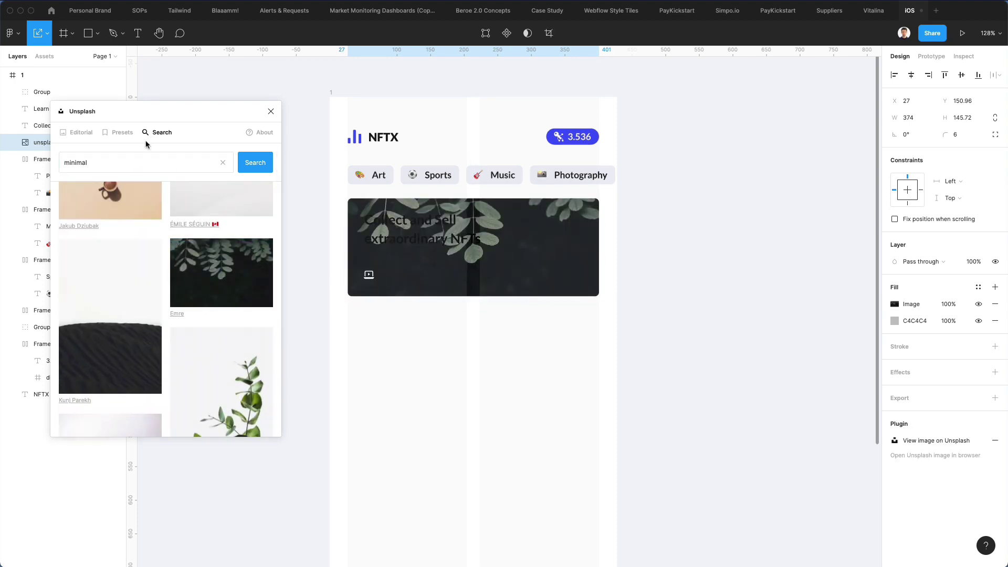
pyautogui.click(137, 170)
# Search Unsplash for 'nft' and fill the banner with the purple wave image
pyautogui.doubleClick(137, 172)
pyautogui.write('nft')
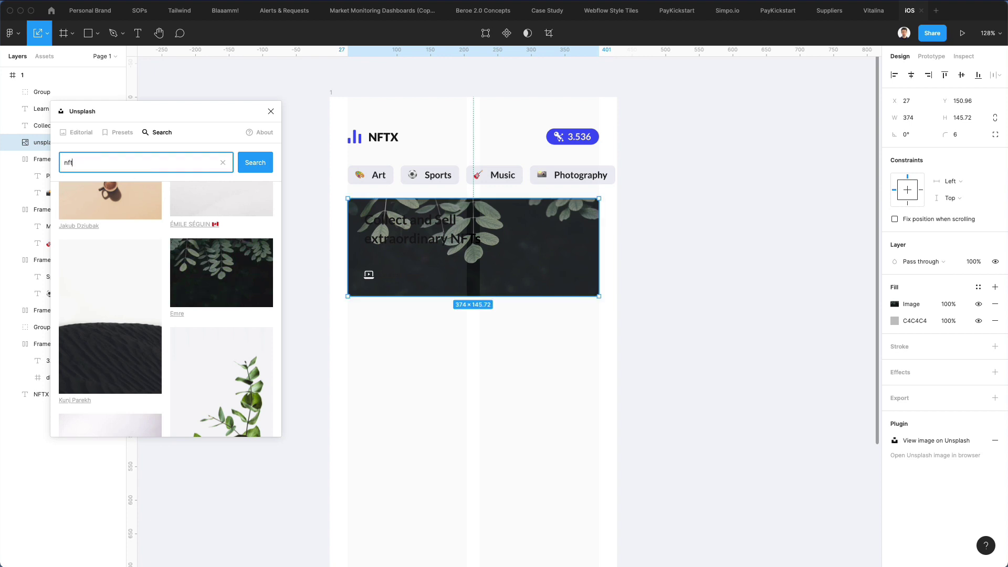
pyautogui.press('Return')
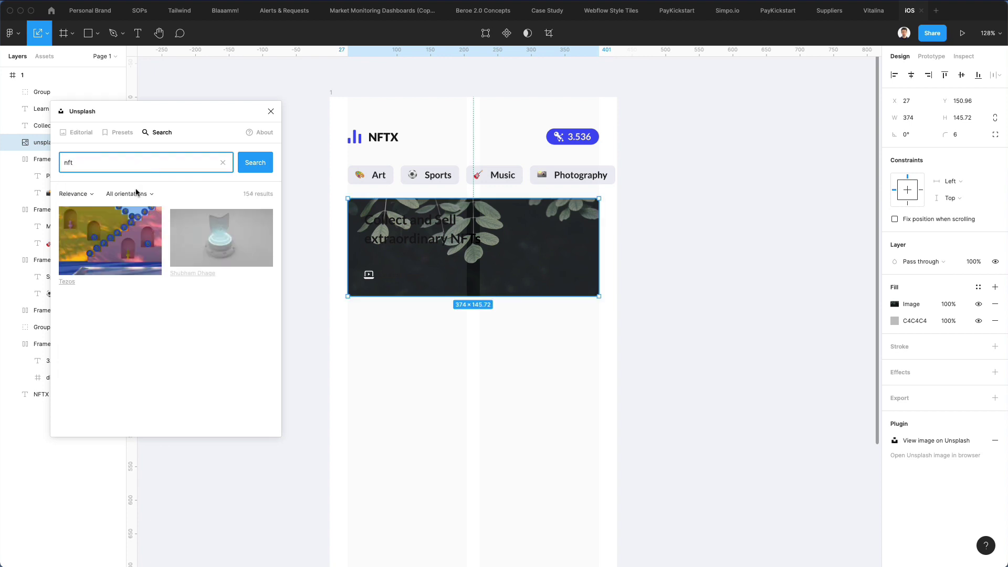
pyautogui.scroll(-2, 168, 252)
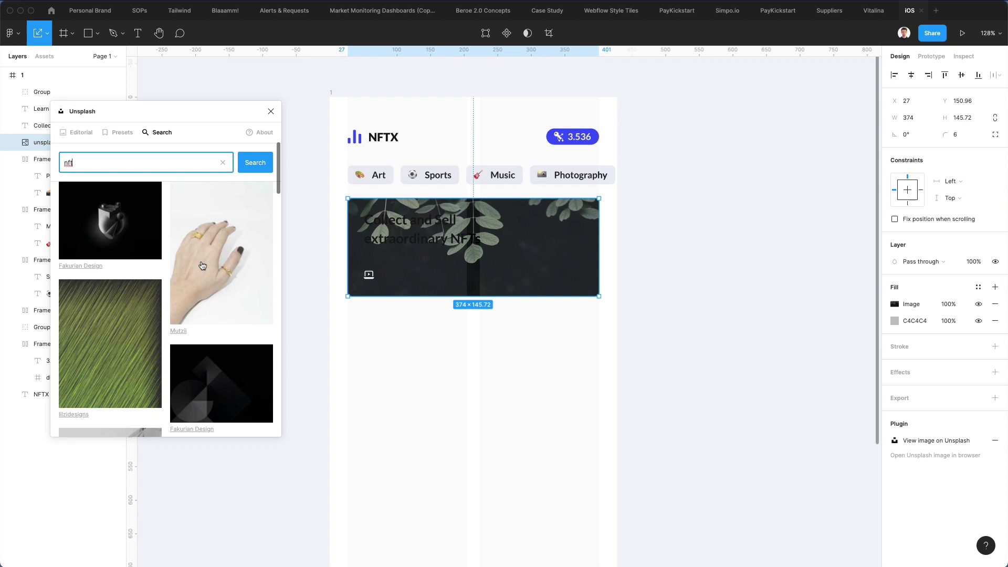
pyautogui.click(129, 223)
pyautogui.scroll(-3, 160, 219)
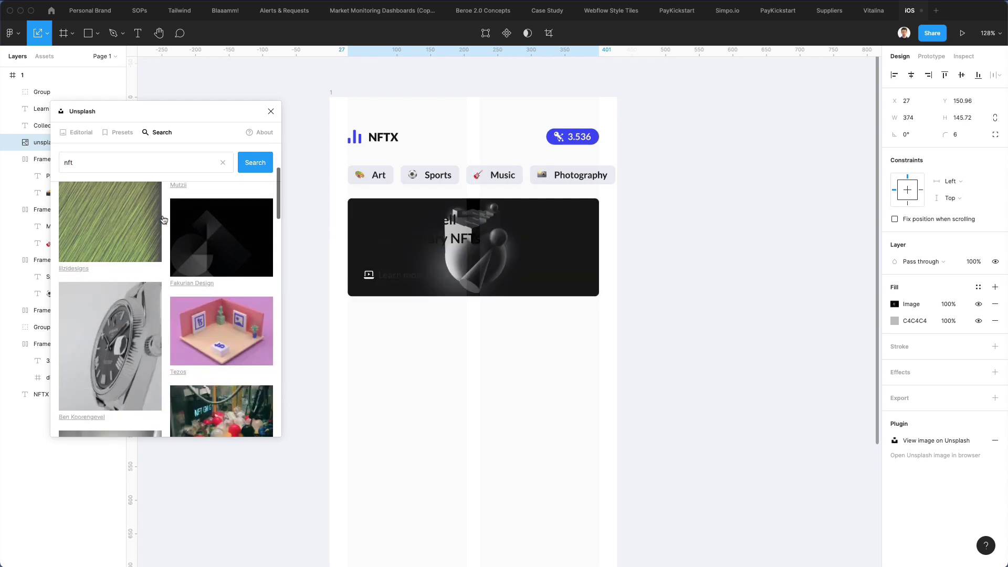
pyautogui.scroll(-3, 162, 219)
pyautogui.scroll(-6, 163, 219)
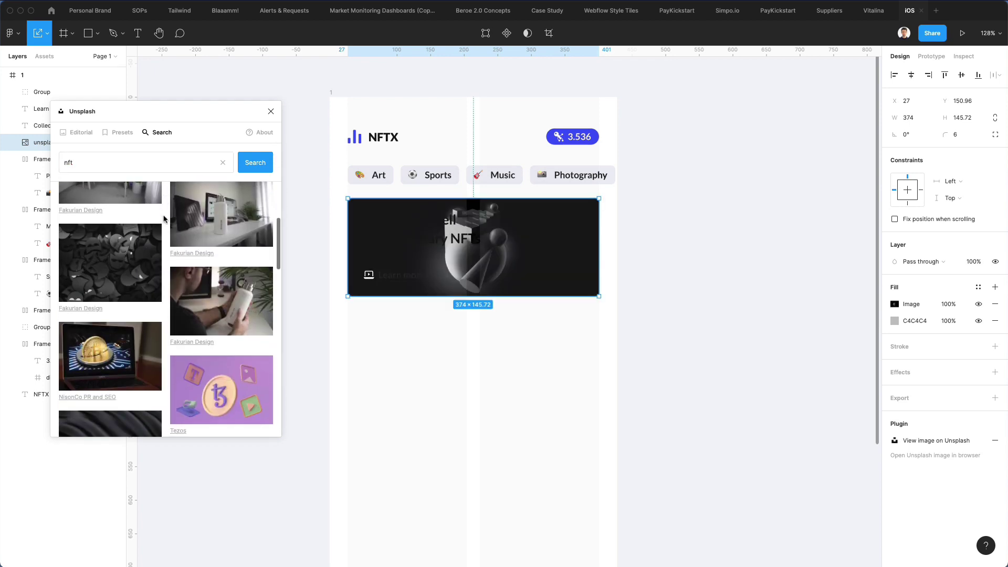
pyautogui.scroll(-4, 246, 271)
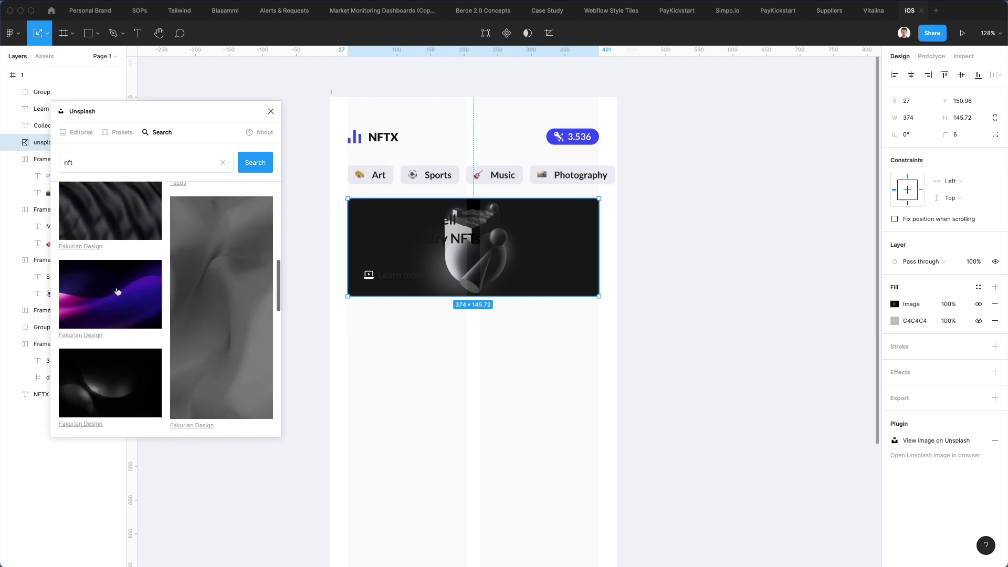
pyautogui.click(126, 284)
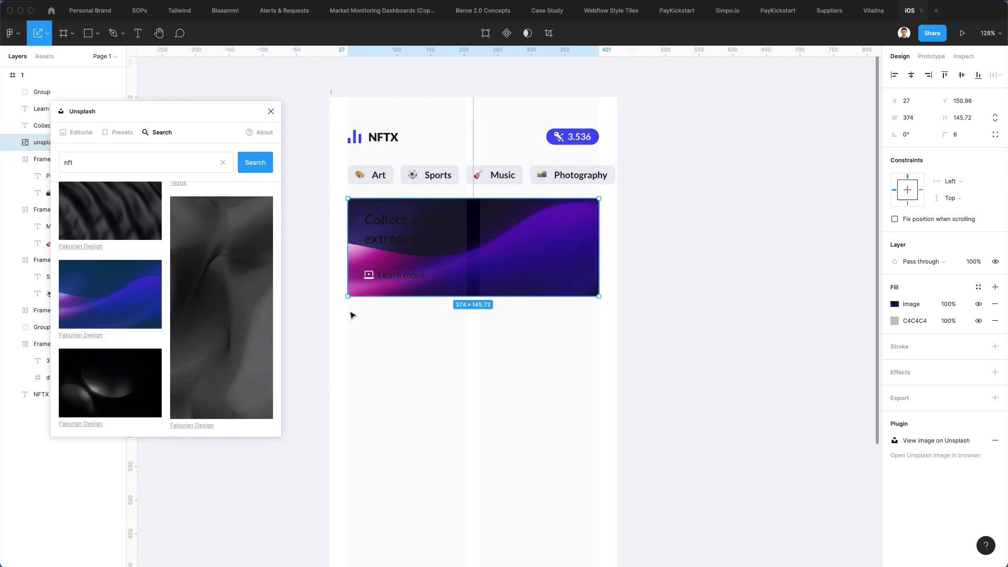
# Select the Collect and Sell heading and Learn more text, then clear the selection
pyautogui.click(415, 227)
pyautogui.keyDown('shift'); pyautogui.click(404, 280); pyautogui.keyUp('shift')
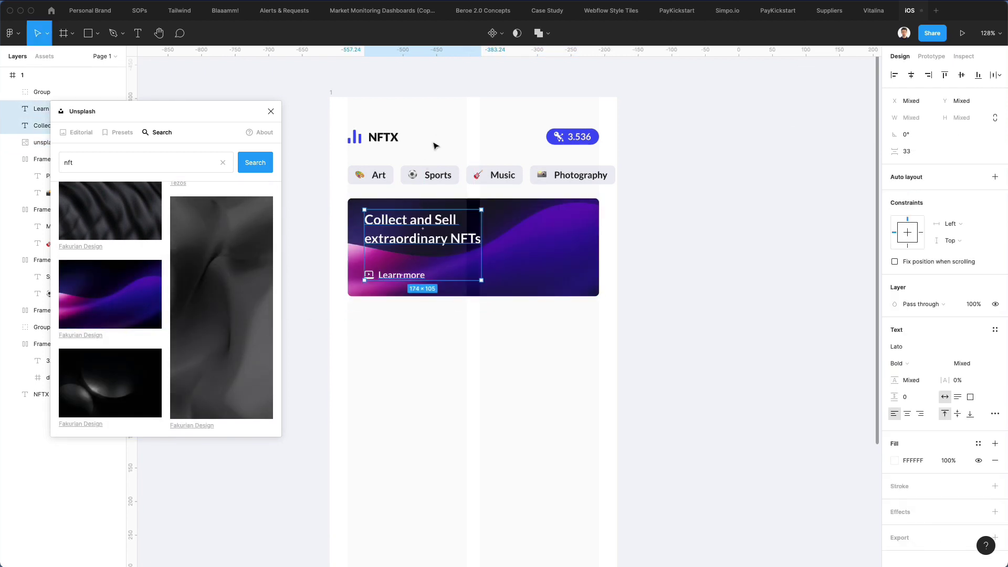
pyautogui.scroll(1, 447, 315)
pyautogui.click(450, 357)
pyautogui.hscroll(1, 451, 358)
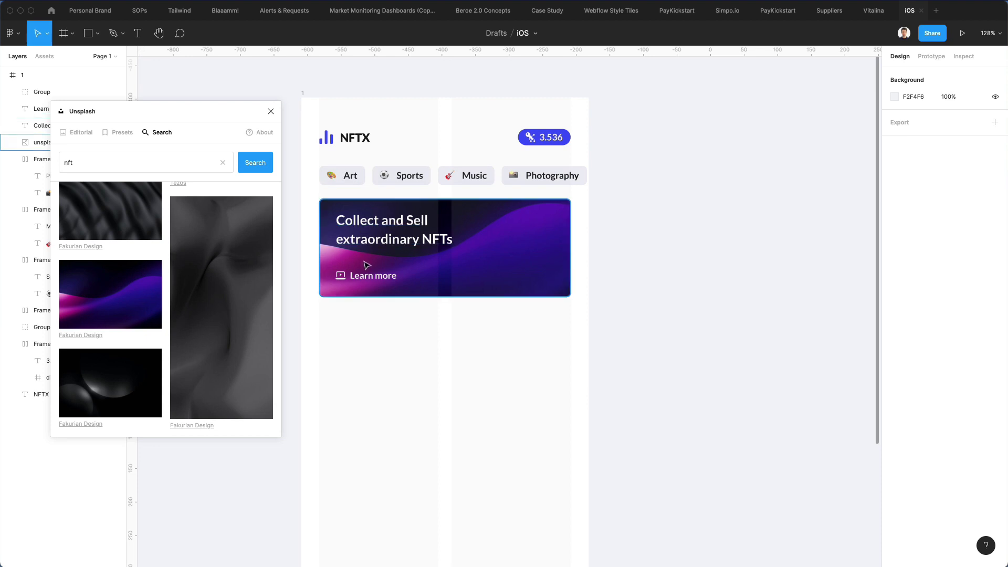
# Copy the NFTX text below the banner and retype it as the 'Live Bidding' heading
pyautogui.click(355, 139)
pyautogui.moveTo(355, 138); pyautogui.dragTo(338, 324)
pyautogui.doubleClick(336, 321)
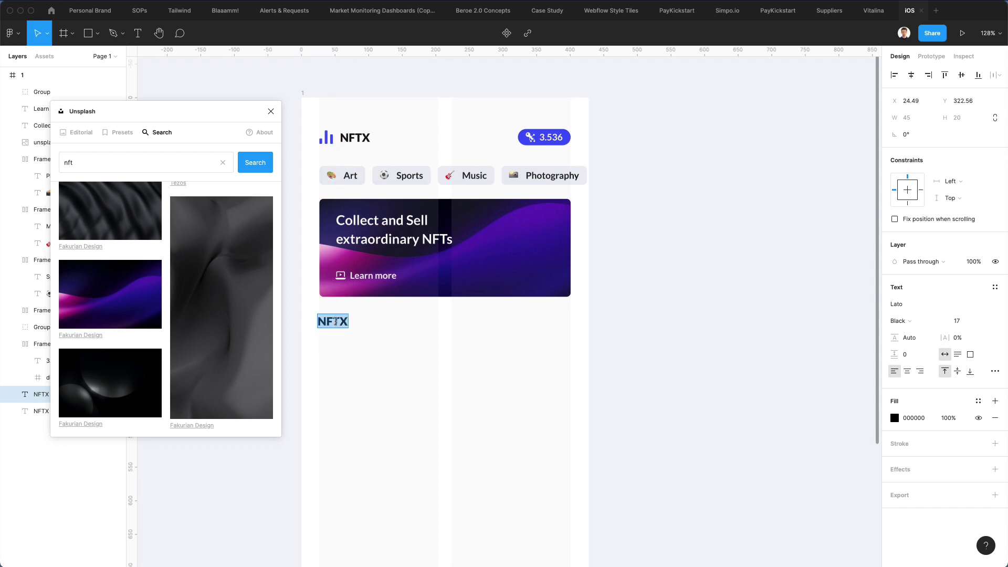
pyautogui.write('Live Bidding')
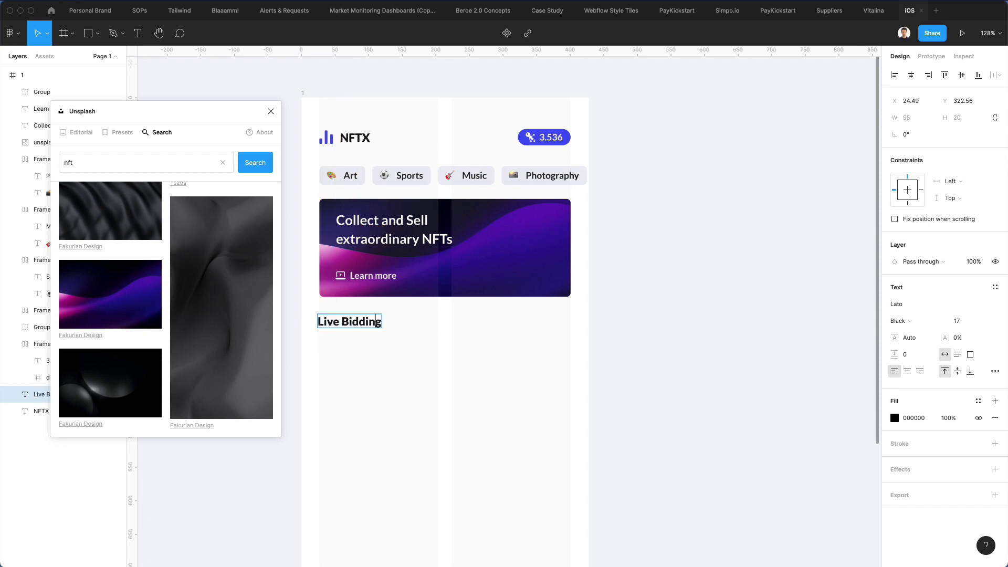
pyautogui.press('Escape')
pyautogui.press('Escape')
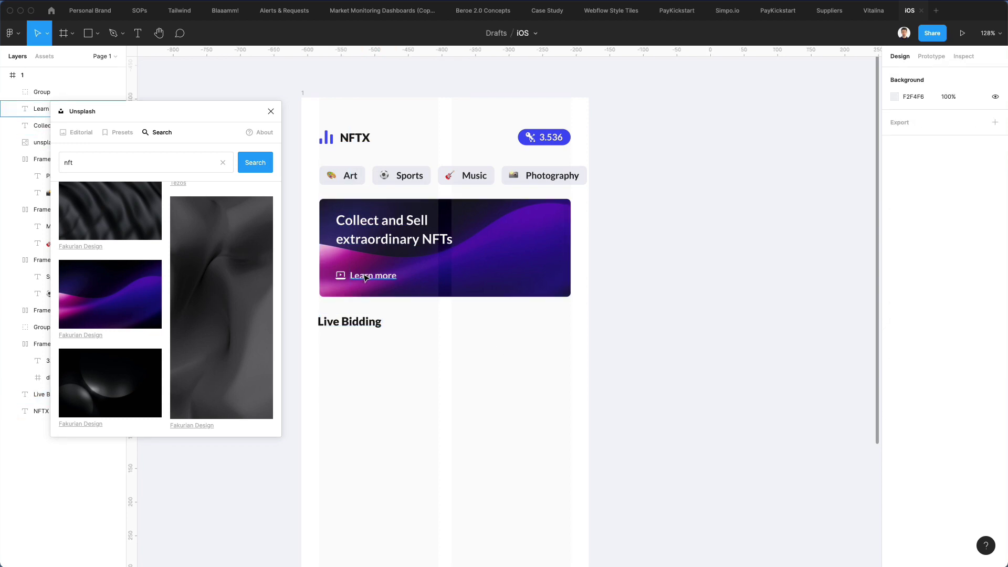
# Add a dark 'See all' label, copied from Learn more, aligned to the frame's right edge
pyautogui.moveTo(366, 278); pyautogui.dragTo(413, 324)
pyautogui.press('i')
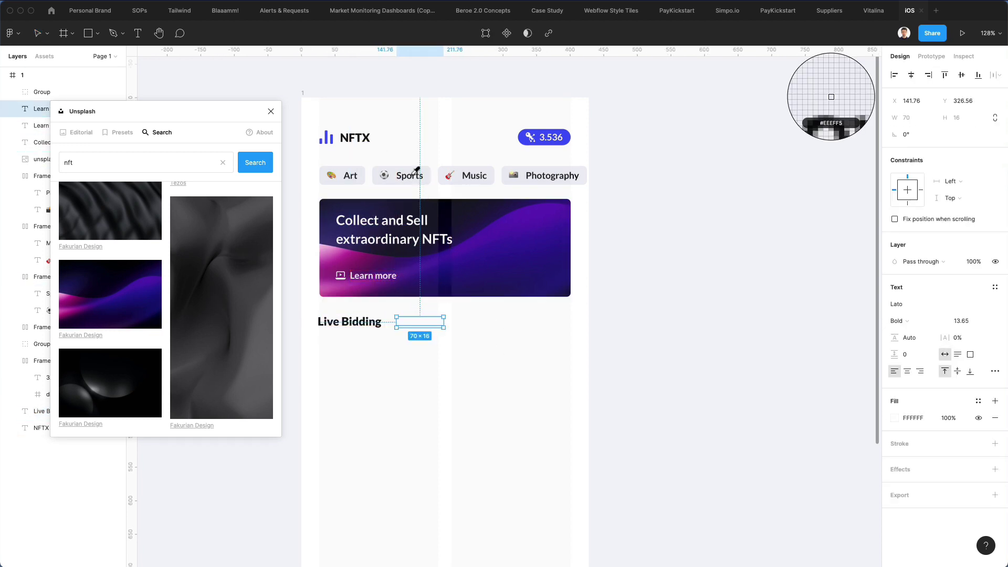
pyautogui.click(415, 178)
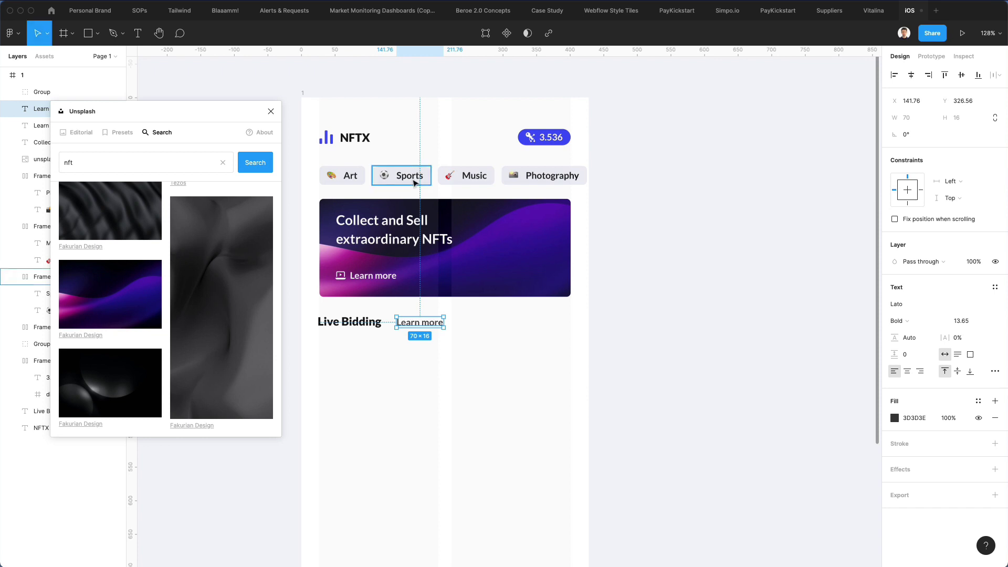
pyautogui.moveTo(416, 330); pyautogui.dragTo(543, 325)
pyautogui.write('See all')
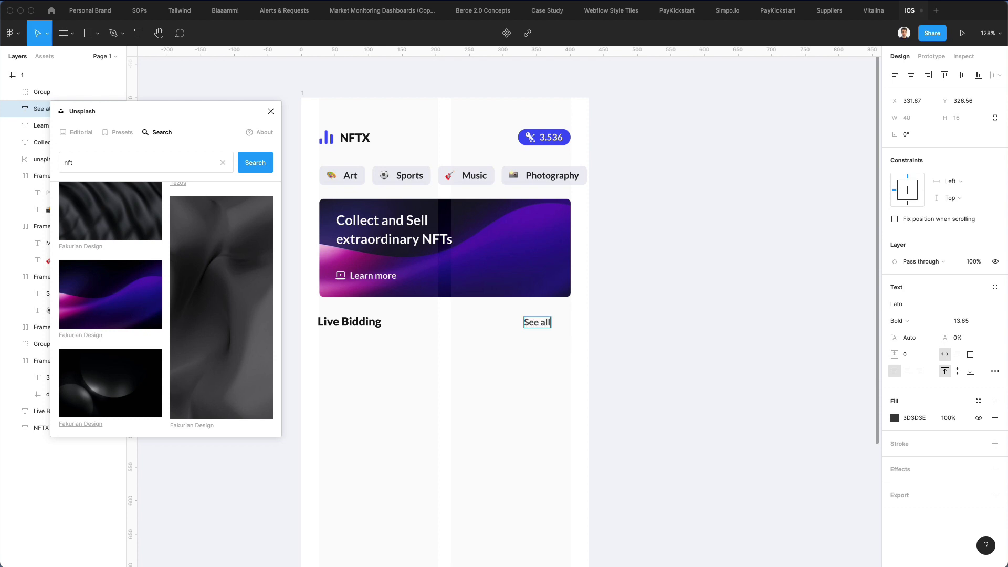
pyautogui.press('Escape')
pyautogui.moveTo(539, 325); pyautogui.dragTo(561, 326)
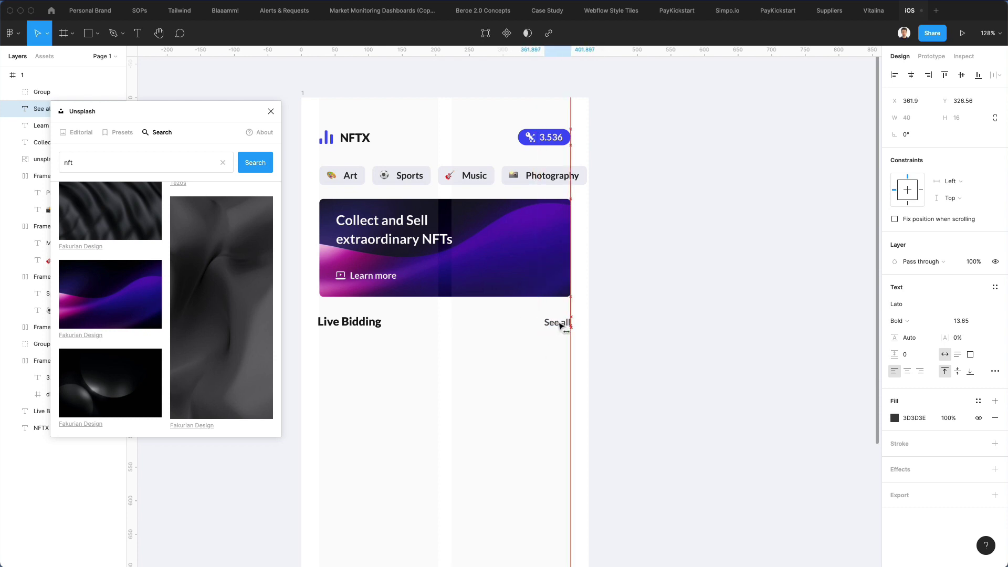
pyautogui.click(484, 346)
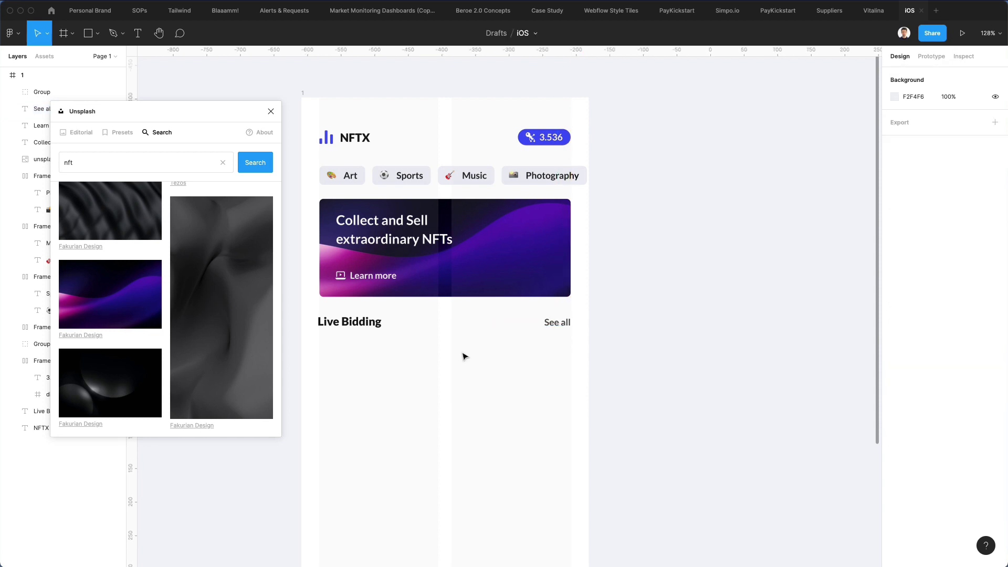
pyautogui.scroll(-2, 464, 357)
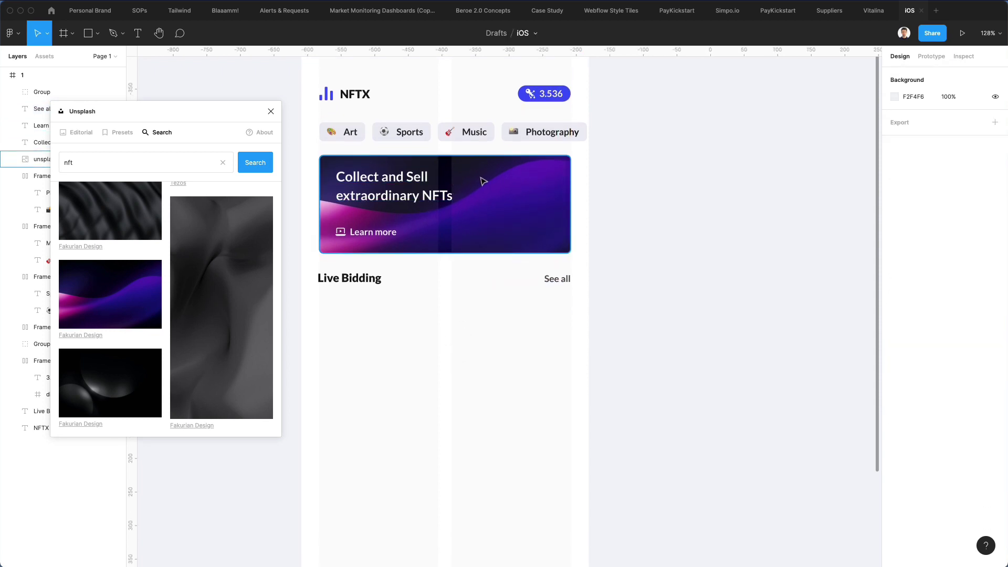
# Duplicate the banner image below Live Bidding as a 177×204.92 card and paste the image onto it
pyautogui.moveTo(479, 180); pyautogui.dragTo(489, 315)
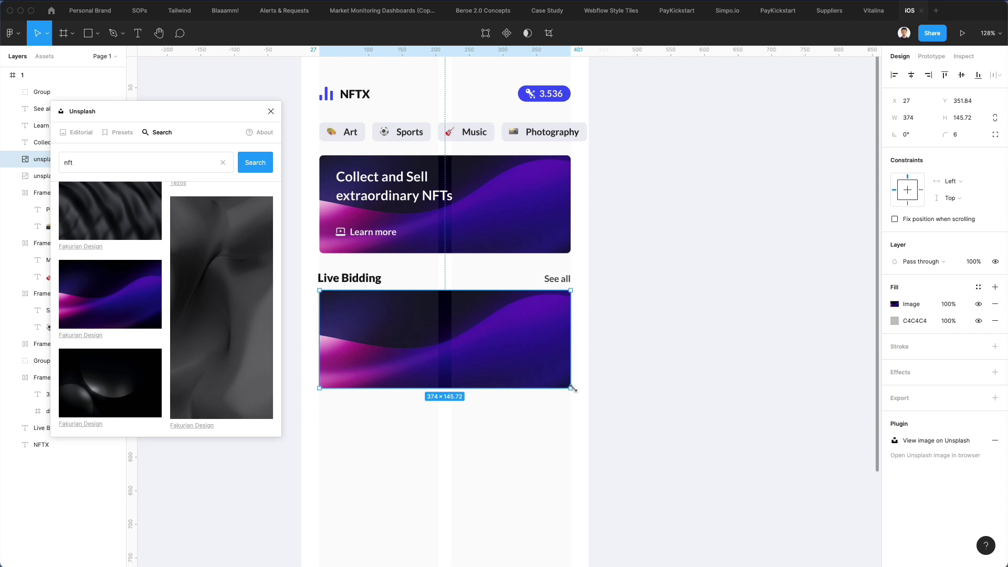
pyautogui.moveTo(572, 390); pyautogui.dragTo(441, 430)
pyautogui.moveTo(382, 364); pyautogui.dragTo(382, 372)
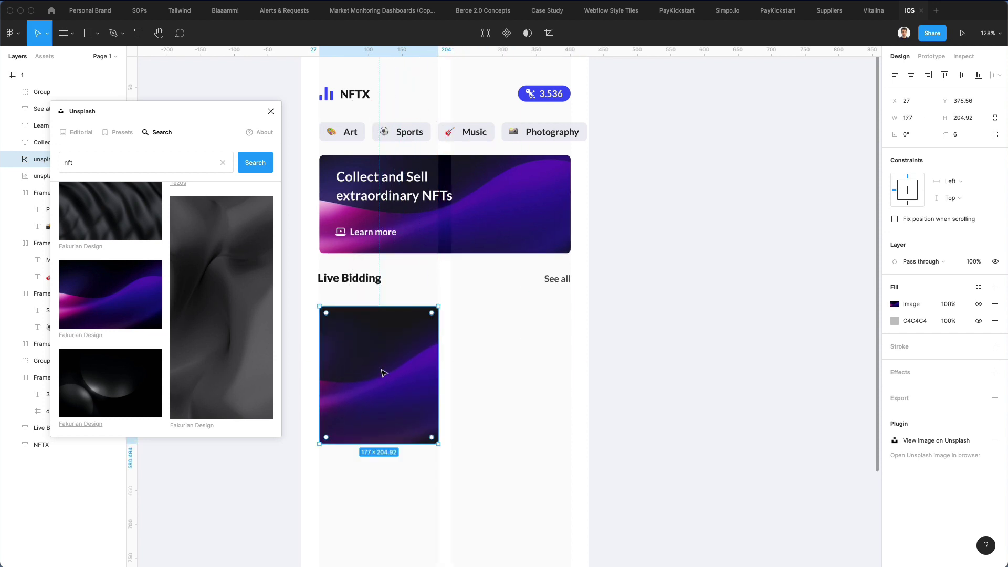
pyautogui.hotkey('ctrl', 'v')
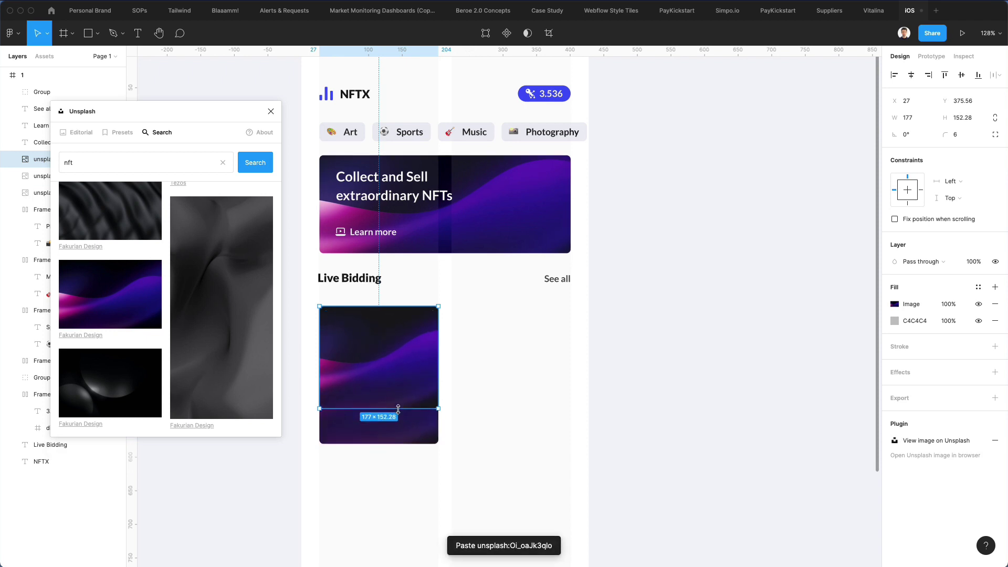
pyautogui.click(411, 434)
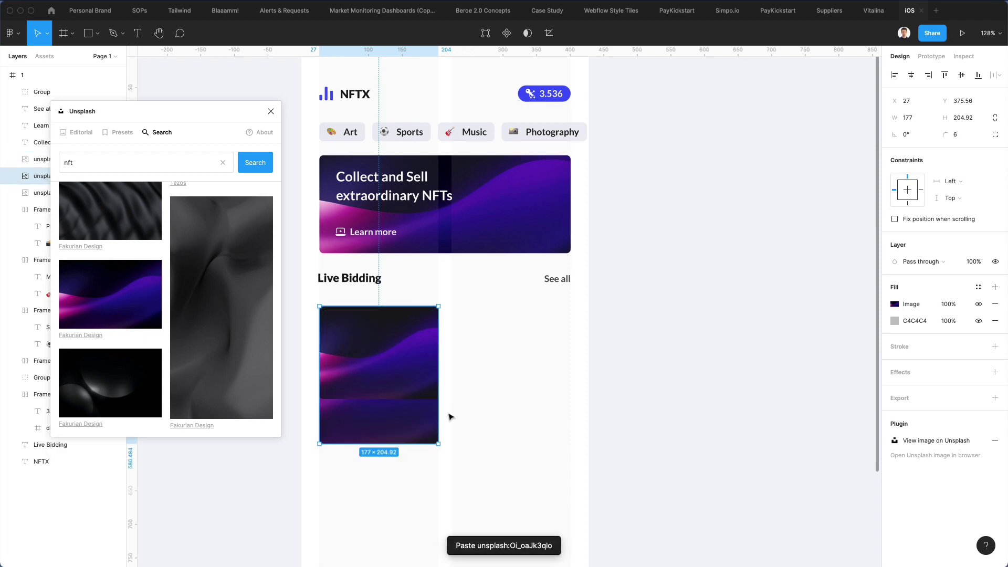
# Give the card a drop shadow with blur 2, vertical offset 2 and 14% opacity
pyautogui.hscroll(1, 452, 421)
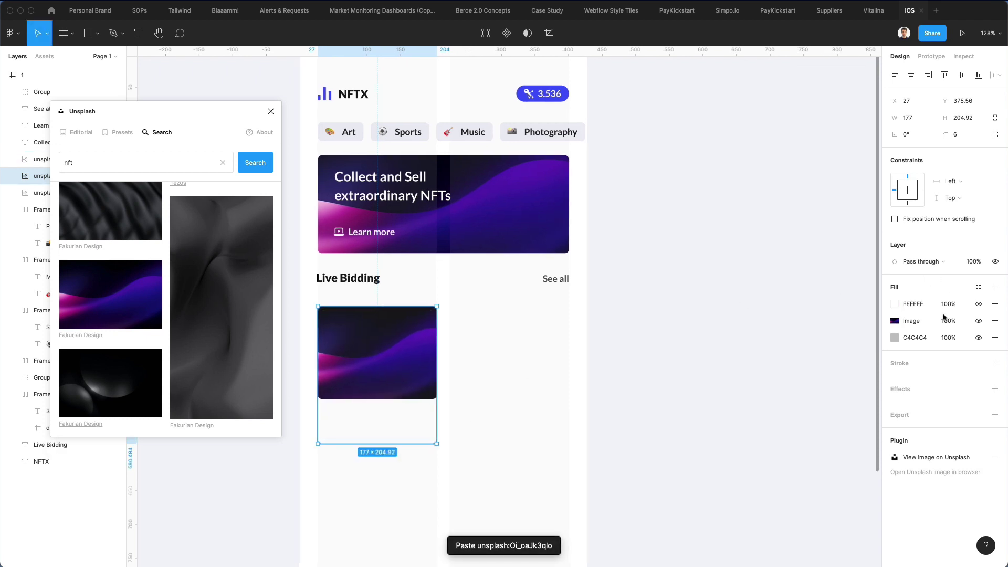
pyautogui.click(901, 390)
pyautogui.click(895, 406)
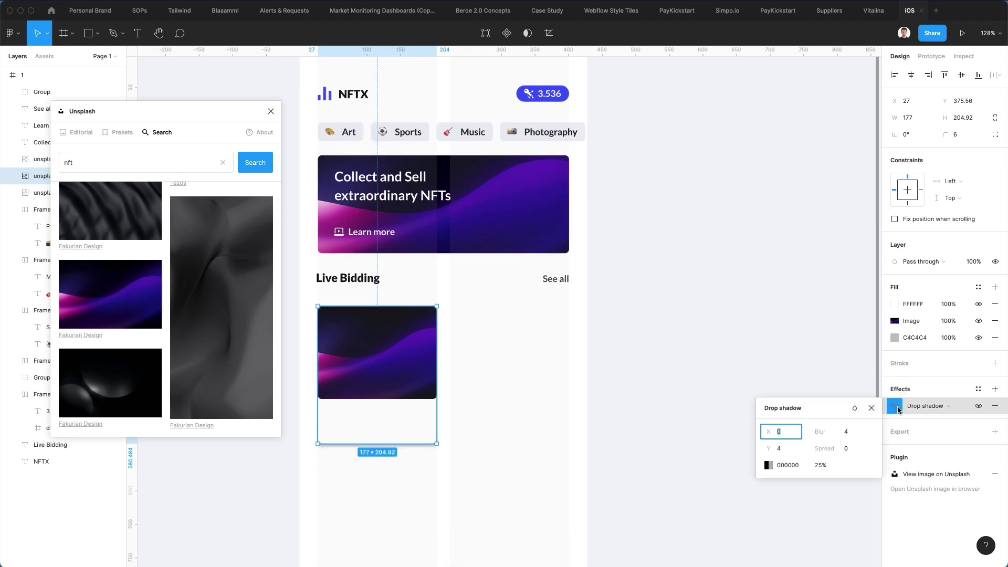
pyautogui.click(847, 432)
pyautogui.write('2')
pyautogui.press('Return')
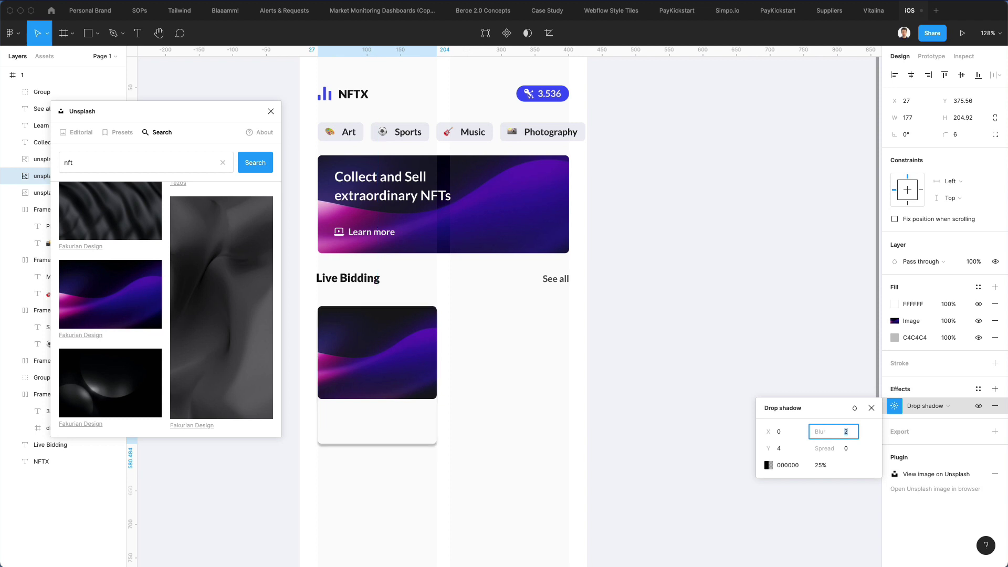
pyautogui.click(795, 447)
pyautogui.write('2')
pyautogui.press('Return')
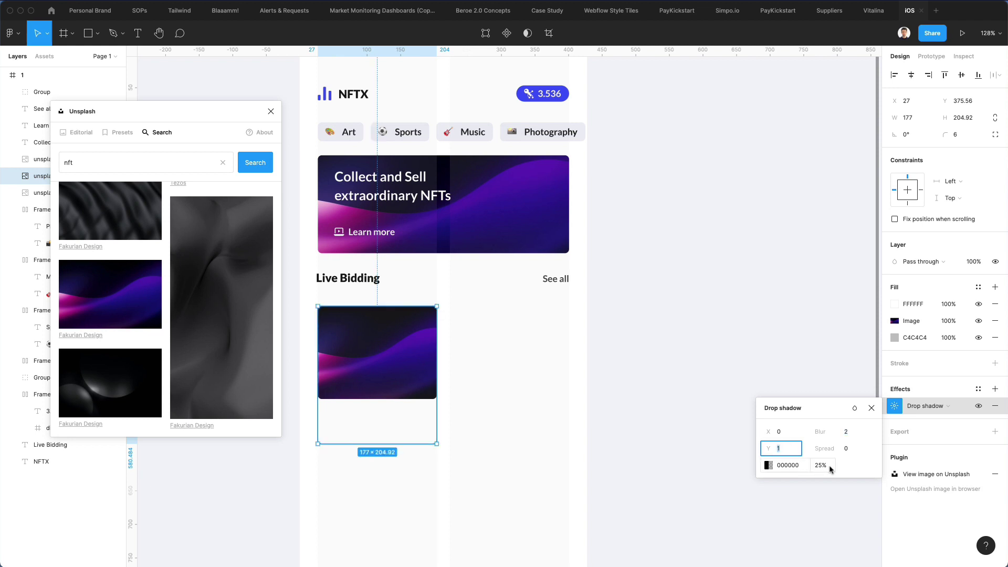
pyautogui.click(821, 465)
pyautogui.write('15')
pyautogui.press('Return')
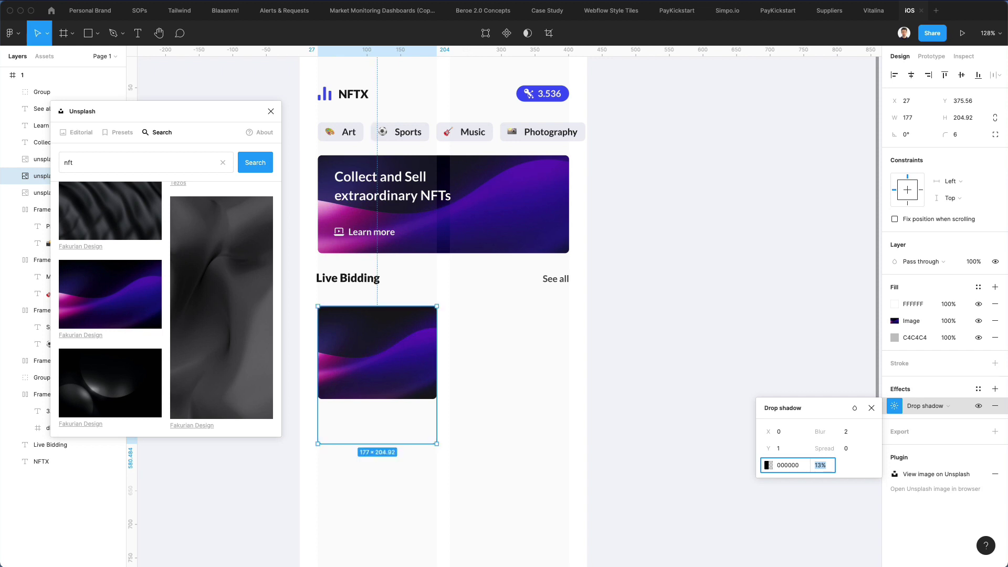
pyautogui.press('Up')
pyautogui.click(498, 430)
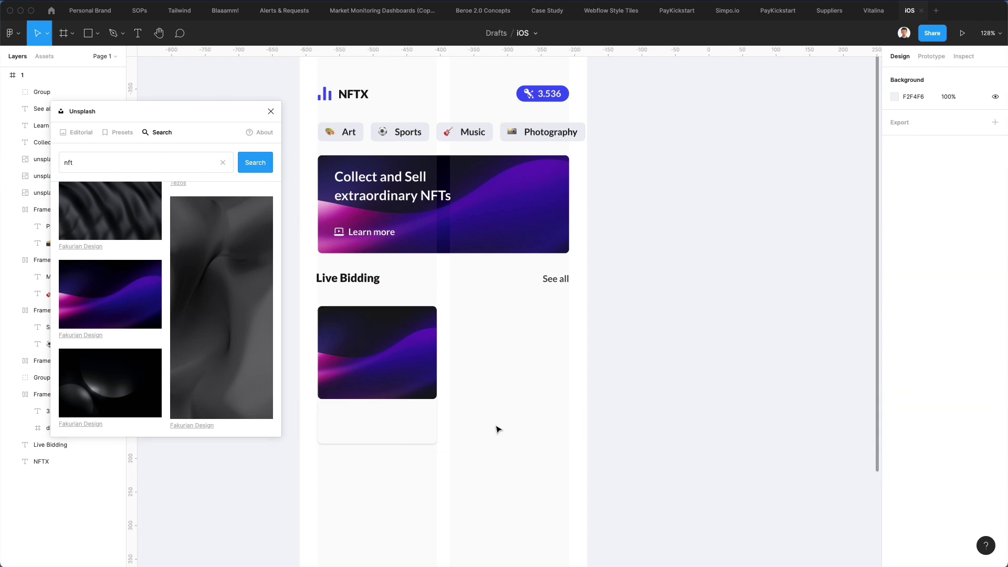
# Set the card image's bottom-right and bottom-left corner radii to 0 using independent corners
pyautogui.doubleClick(383, 396)
pyautogui.press('Escape')
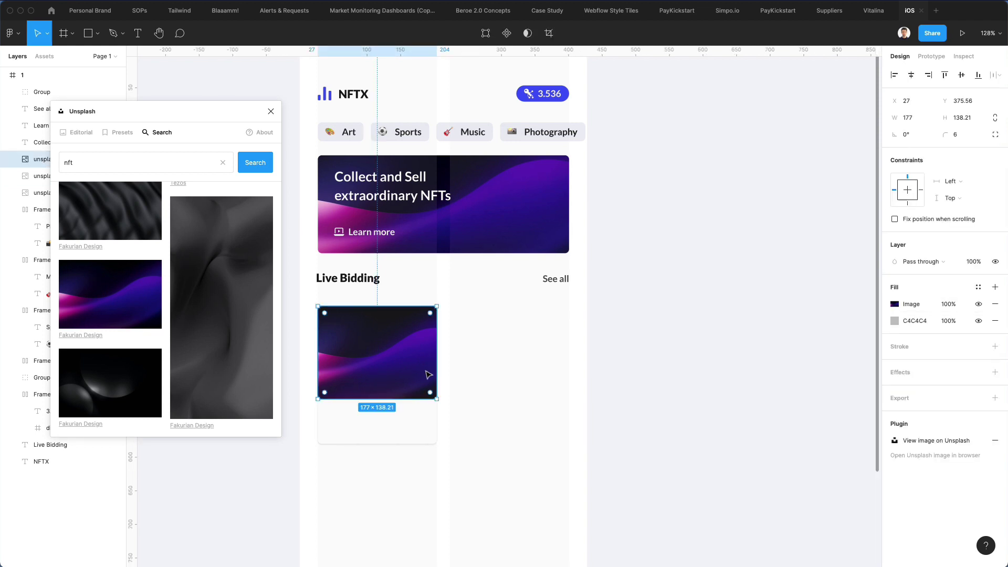
pyautogui.doubleClick(403, 377)
pyautogui.press('Escape')
pyautogui.click(995, 135)
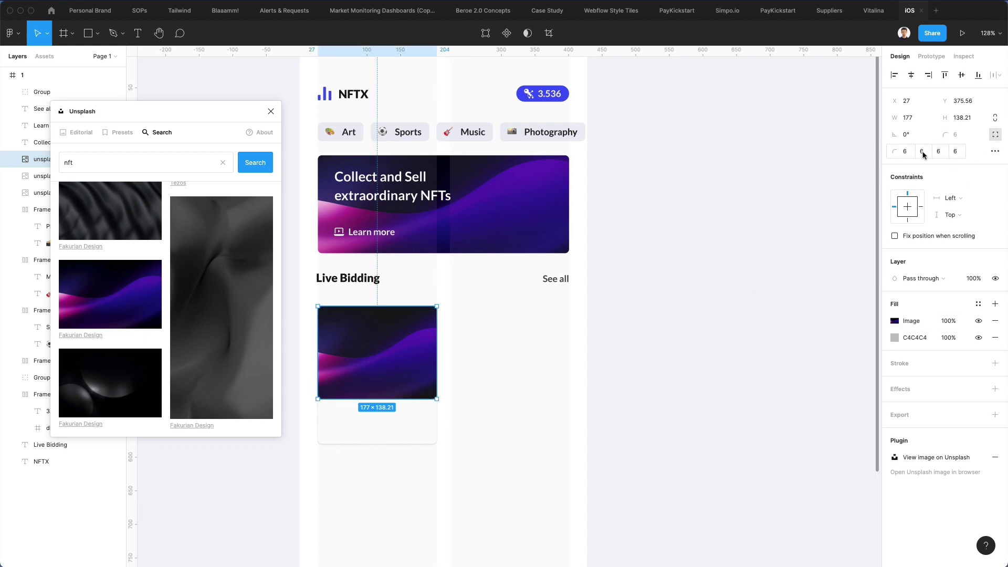
pyautogui.click(939, 152)
pyautogui.press('Return')
pyautogui.click(954, 153)
pyautogui.write('0')
pyautogui.press('Return')
pyautogui.click(467, 407)
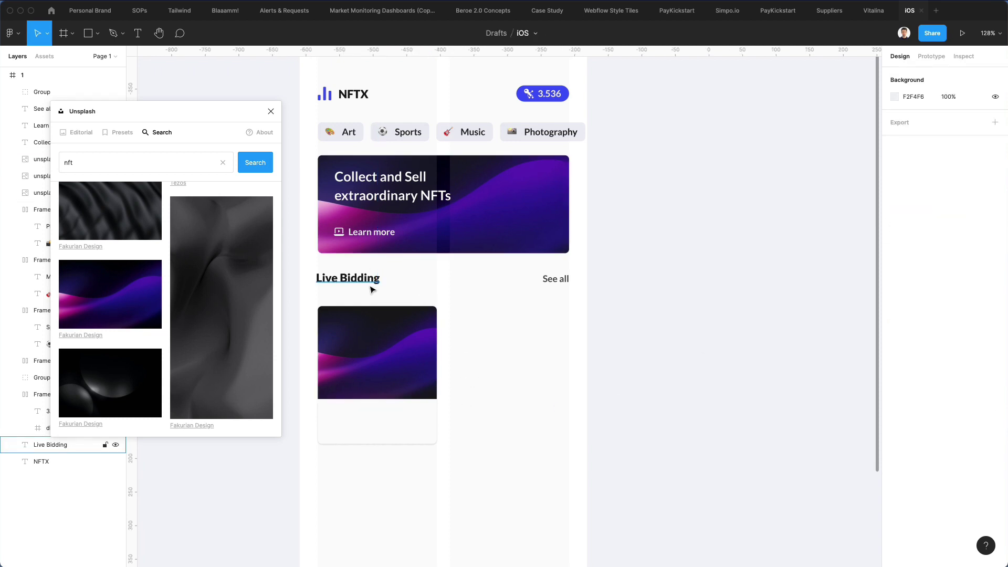
# Copy See all into the card as a black 'The Space 305' title and make the card taller
pyautogui.keyDown('alt'); pyautogui.moveTo(555, 279); pyautogui.dragTo(360, 415); pyautogui.keyUp('alt')
pyautogui.doubleClick(344, 414)
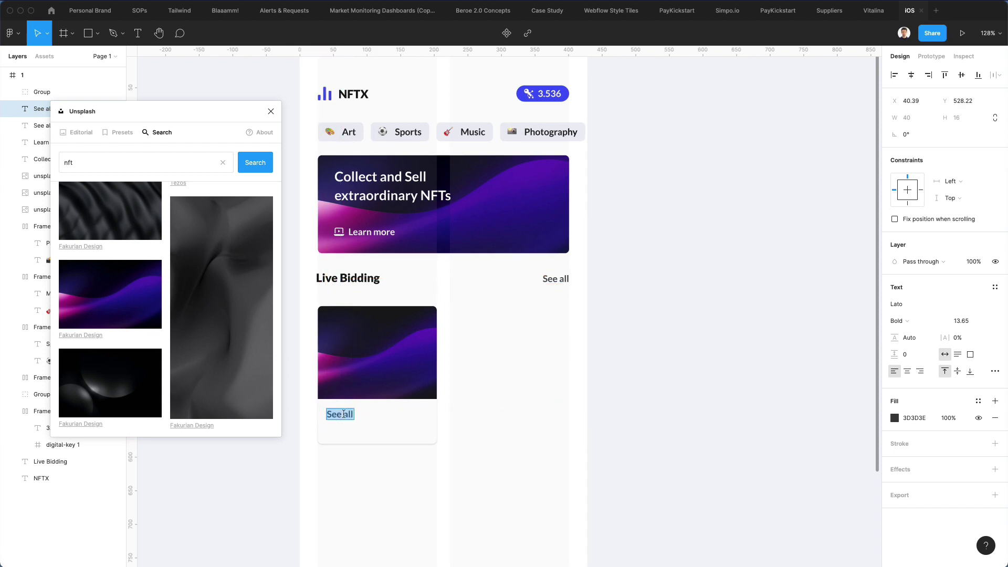
pyautogui.write('The Space 305')
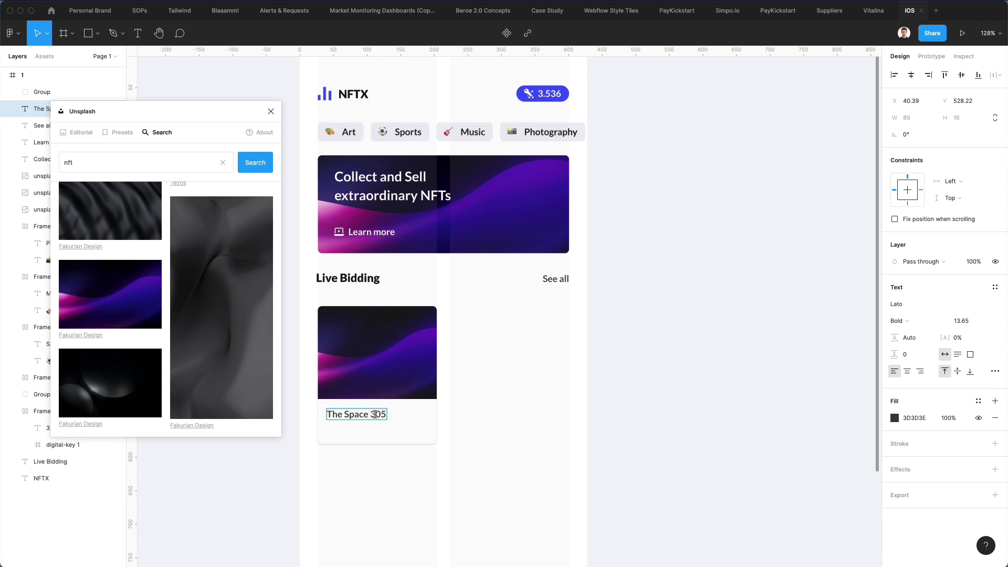
pyautogui.press('Escape')
pyautogui.press('i')
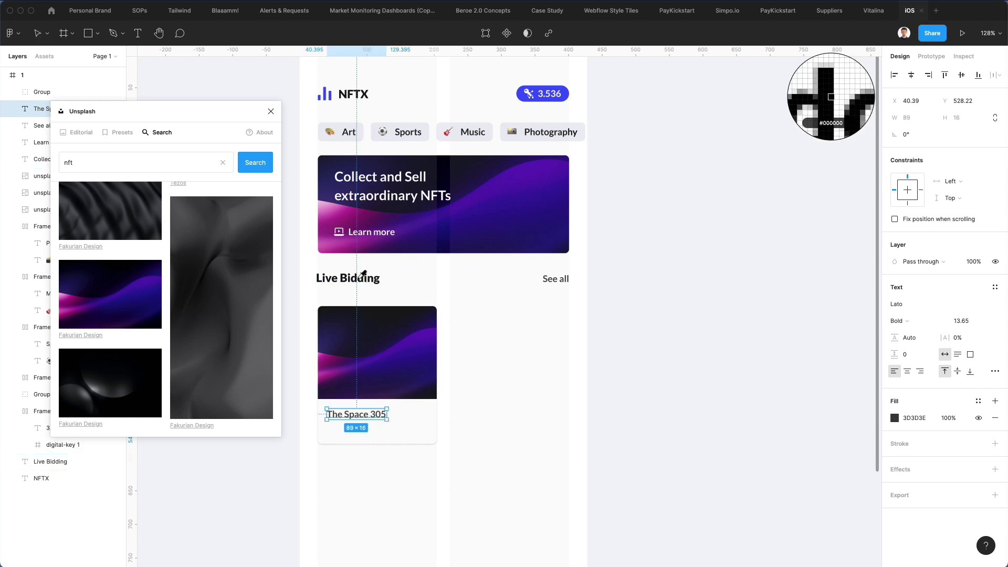
pyautogui.click(364, 272)
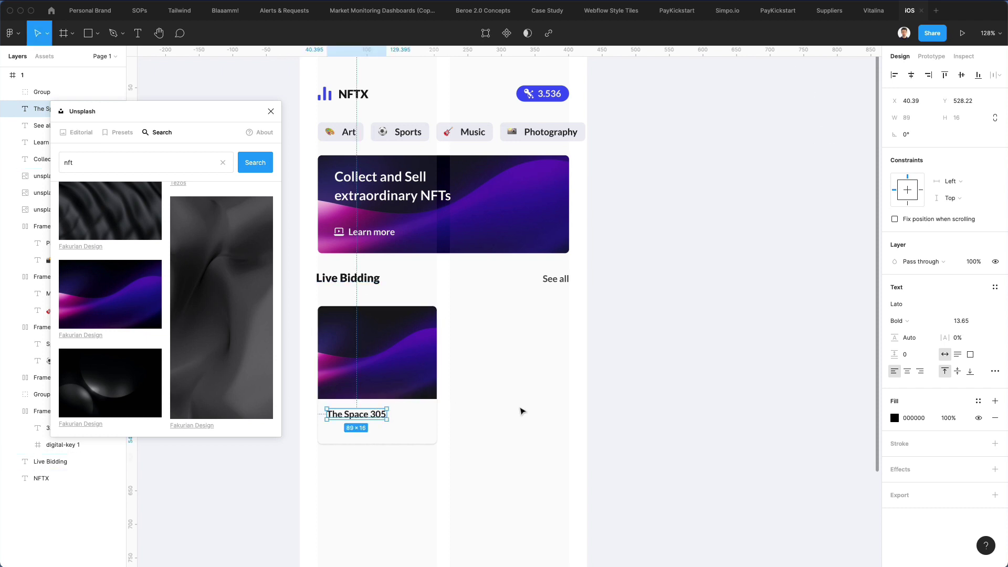
pyautogui.scroll(3, 412, 450)
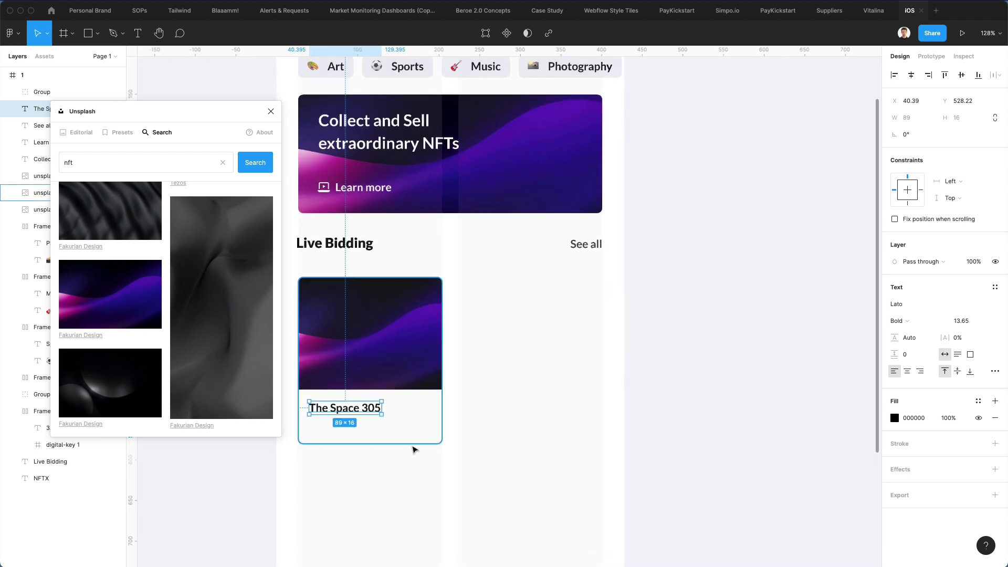
pyautogui.click(352, 437)
pyautogui.moveTo(352, 443); pyautogui.dragTo(348, 462)
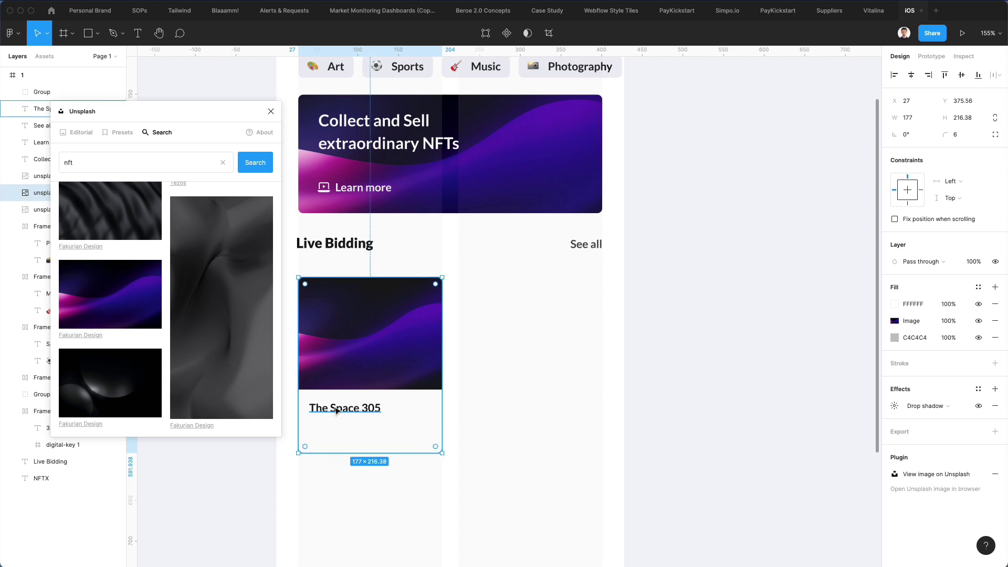
# Add a smaller, muted grey creator name line above the title
pyautogui.moveTo(336, 410); pyautogui.dragTo(339, 404)
pyautogui.doubleClick(339, 402)
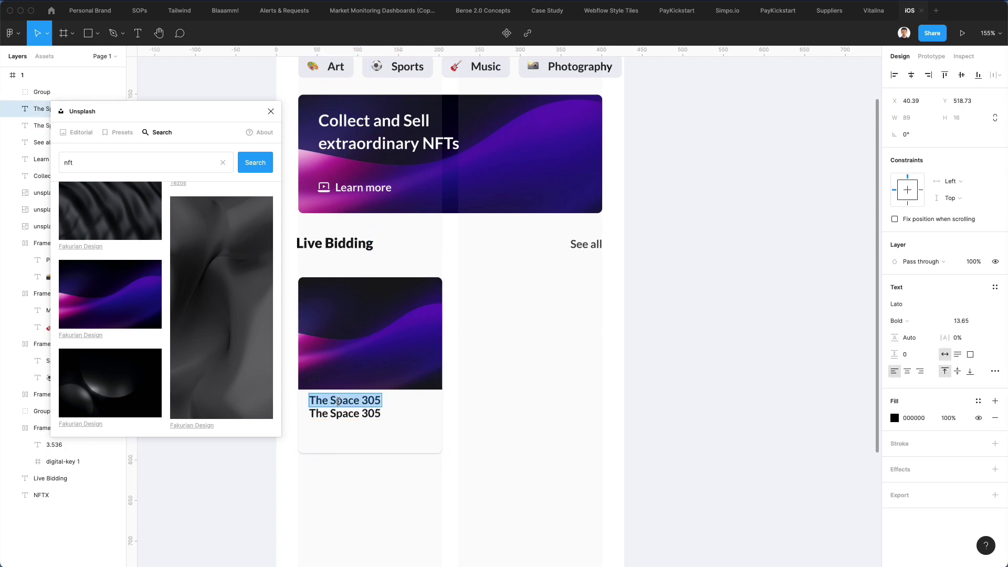
pyautogui.write('Shapire Cole')
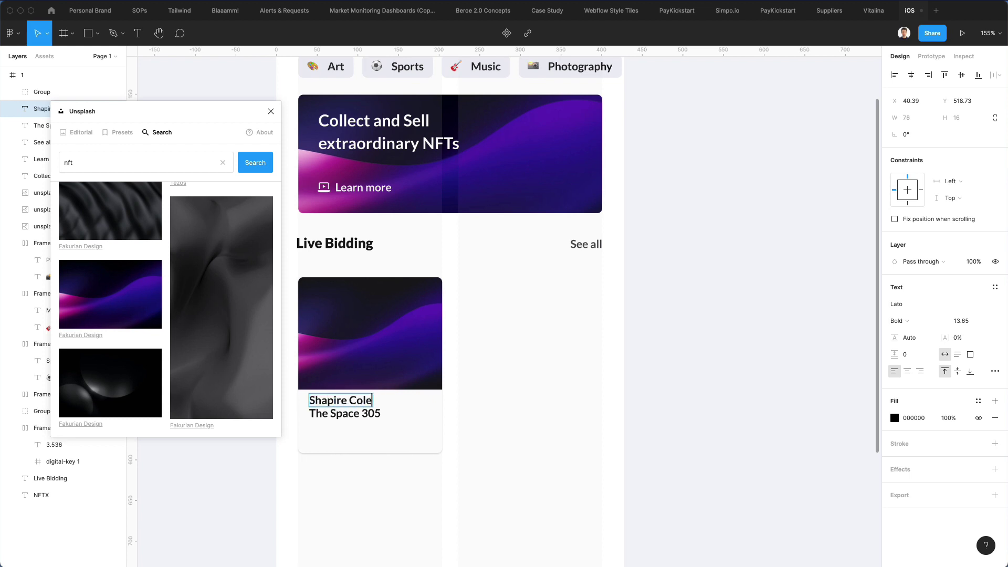
pyautogui.press('Escape')
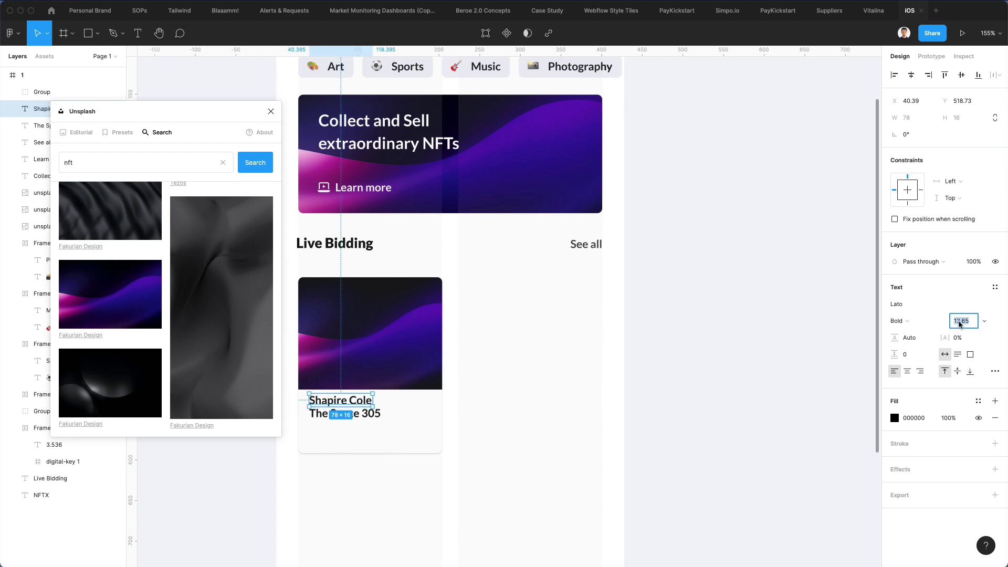
pyautogui.press('Down')
pyautogui.press('Down')
pyautogui.press('Down')
pyautogui.press('Down')
pyautogui.press('Down')
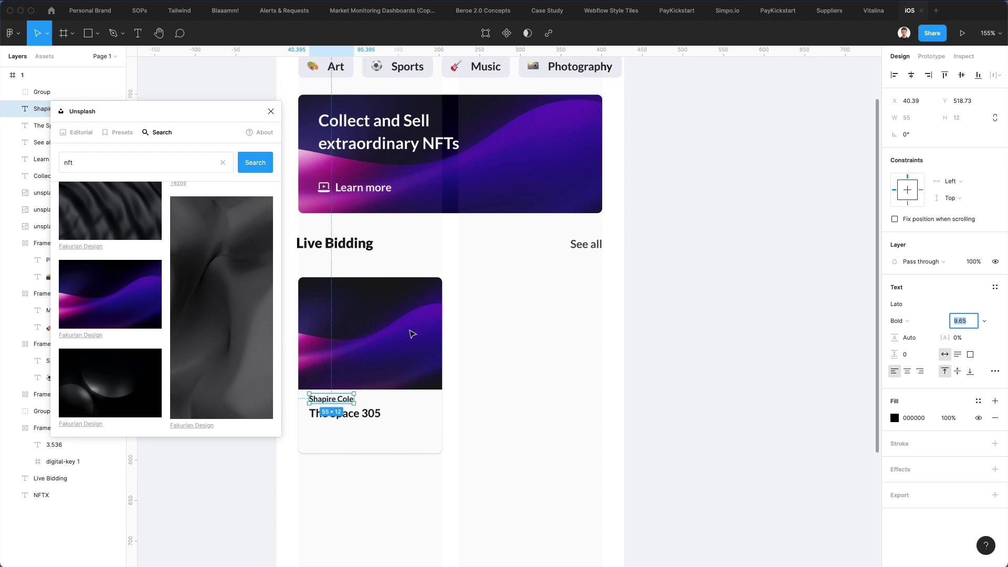
pyautogui.scroll(2, 400, 275)
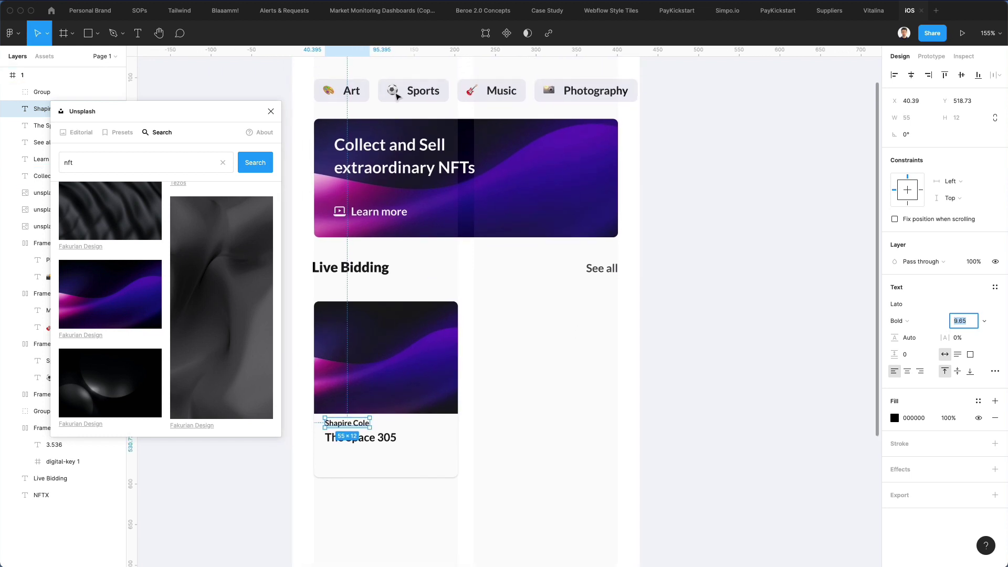
pyautogui.press('i')
pyautogui.click(390, 95)
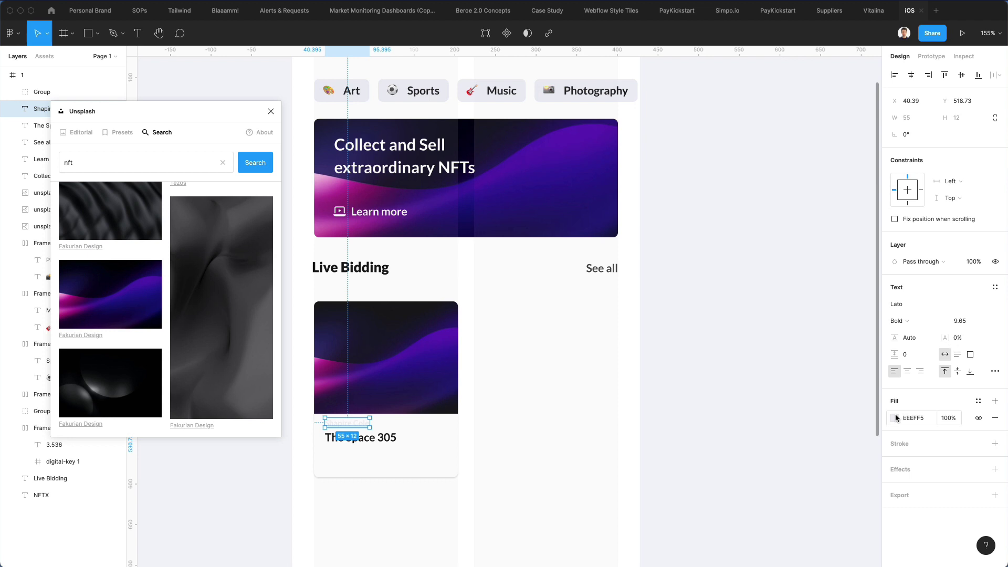
pyautogui.click(896, 418)
pyautogui.moveTo(762, 329); pyautogui.dragTo(780, 347)
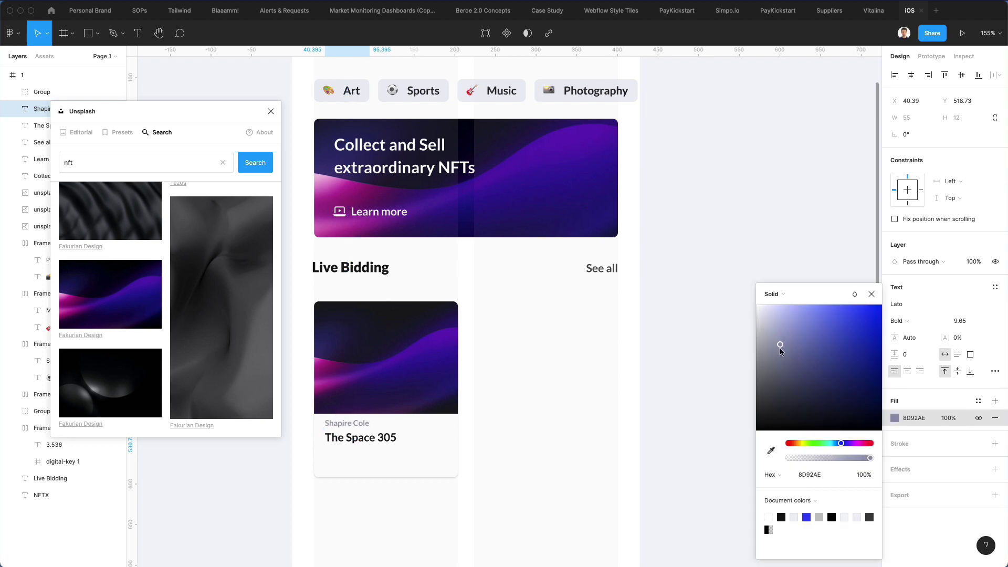
pyautogui.click(604, 401)
# Nudge the creator name and title lines down together
pyautogui.click(351, 426)
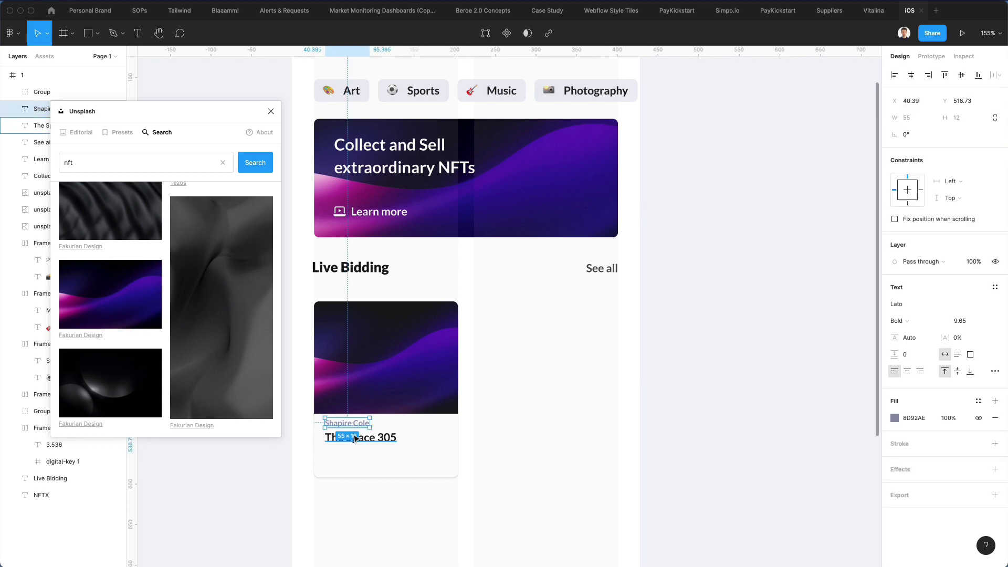
pyautogui.keyDown('shift'); pyautogui.click(355, 439); pyautogui.keyUp('shift')
pyautogui.press('Down')
pyautogui.press('Down')
pyautogui.press('Down')
pyautogui.press('Down')
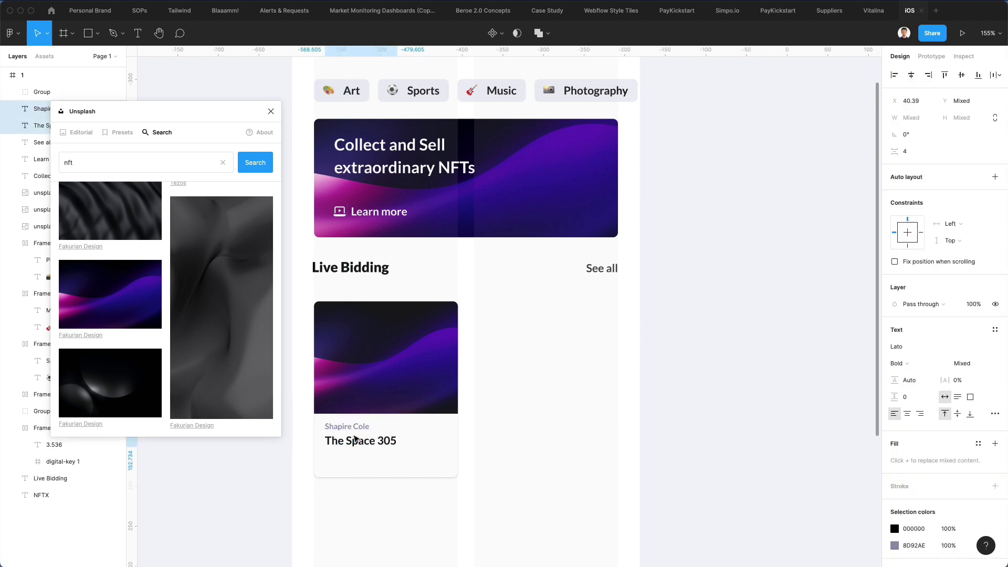
pyautogui.press('Down')
pyautogui.click(619, 429)
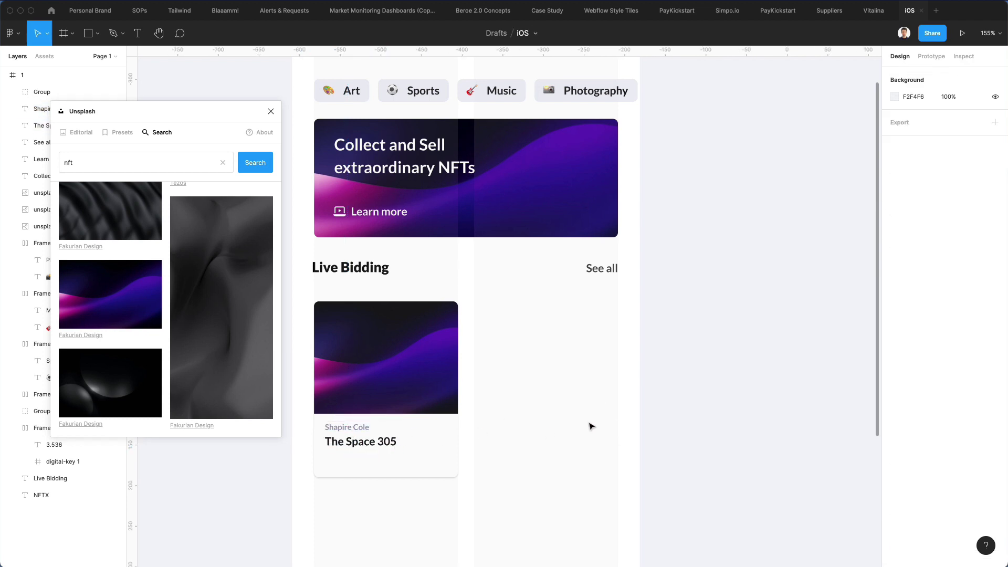
# Add a bright green 00BD79 '0.47 ETH' price at the card's right edge
pyautogui.moveTo(348, 427); pyautogui.dragTo(423, 444)
pyautogui.doubleClick(425, 444)
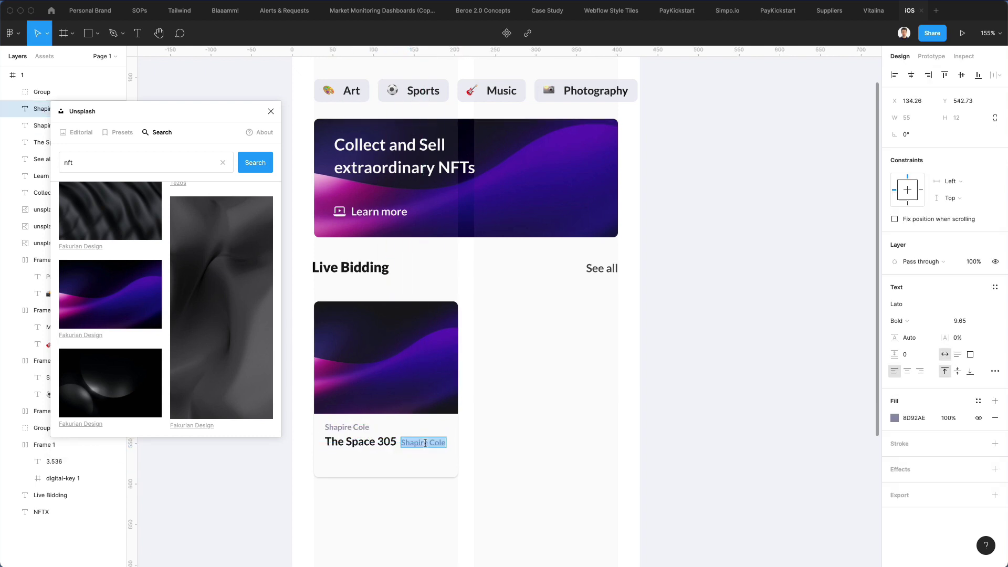
pyautogui.write('0.47 ETH')
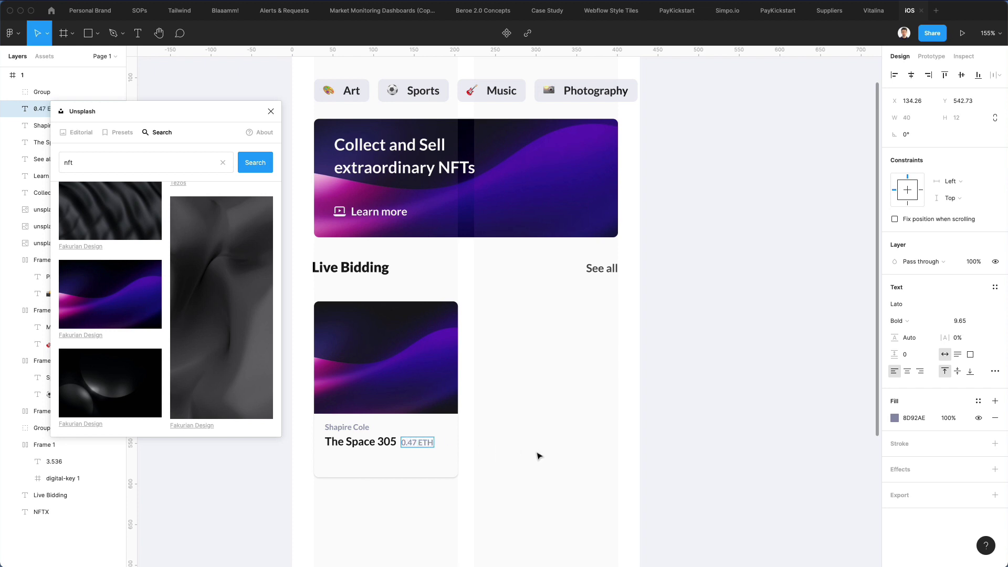
pyautogui.moveTo(418, 443); pyautogui.dragTo(429, 446)
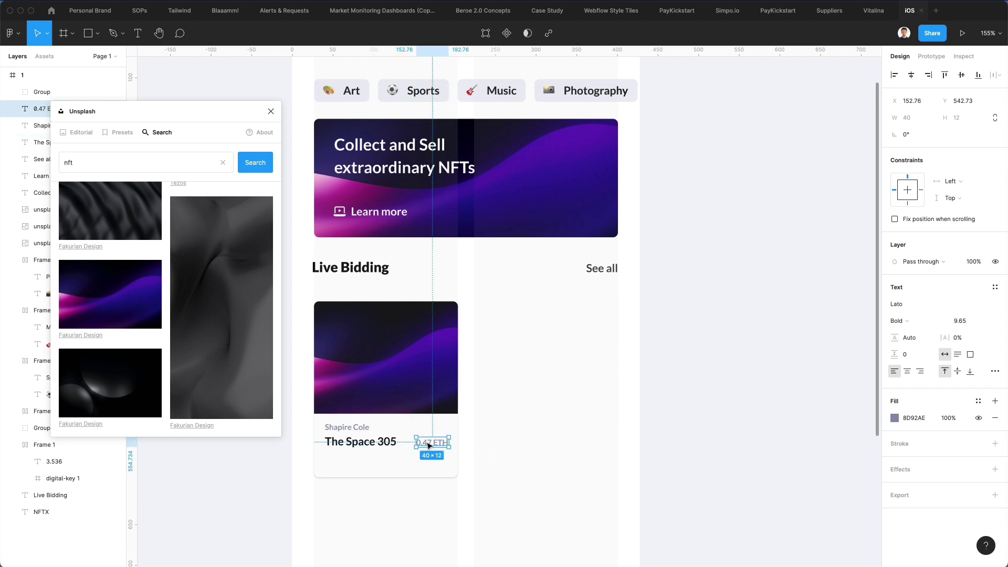
pyautogui.click(895, 419)
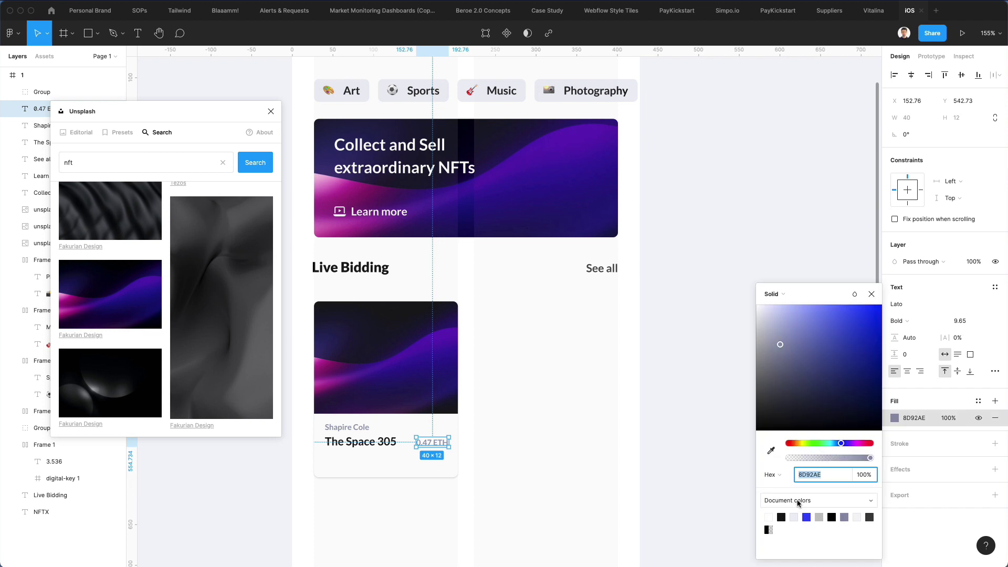
pyautogui.moveTo(827, 446); pyautogui.dragTo(827, 444)
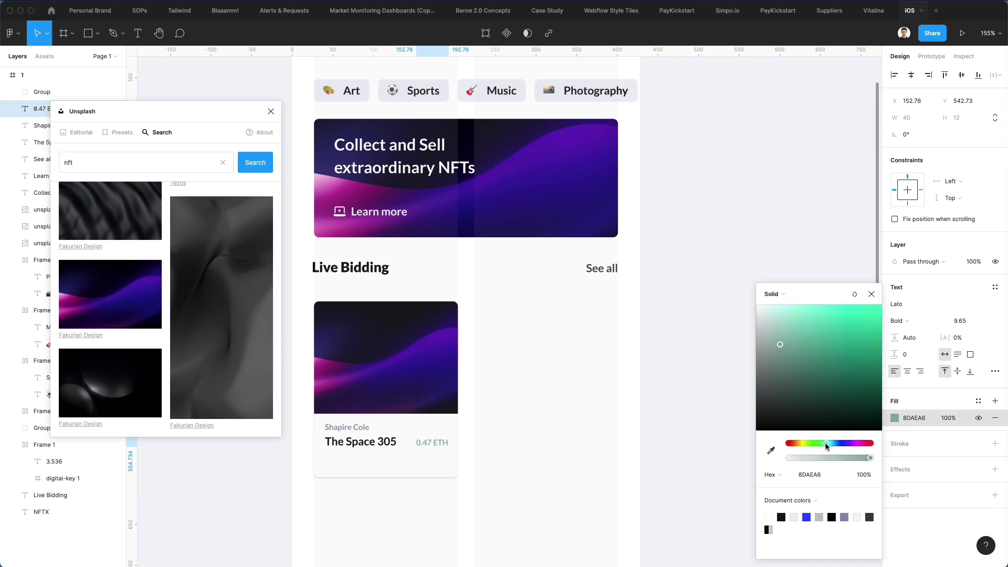
pyautogui.moveTo(850, 352); pyautogui.dragTo(922, 344)
pyautogui.click(636, 494)
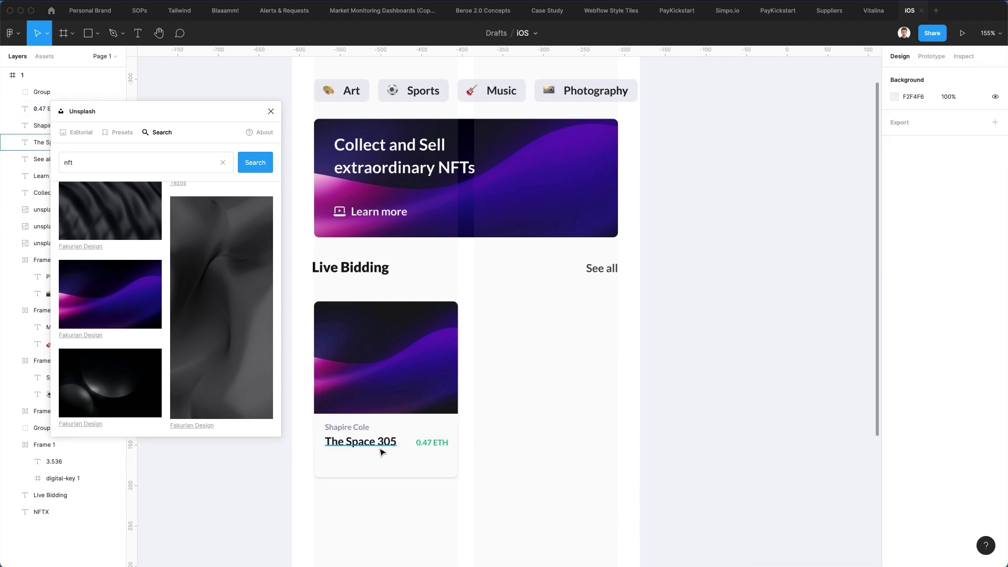
pyautogui.click(378, 471)
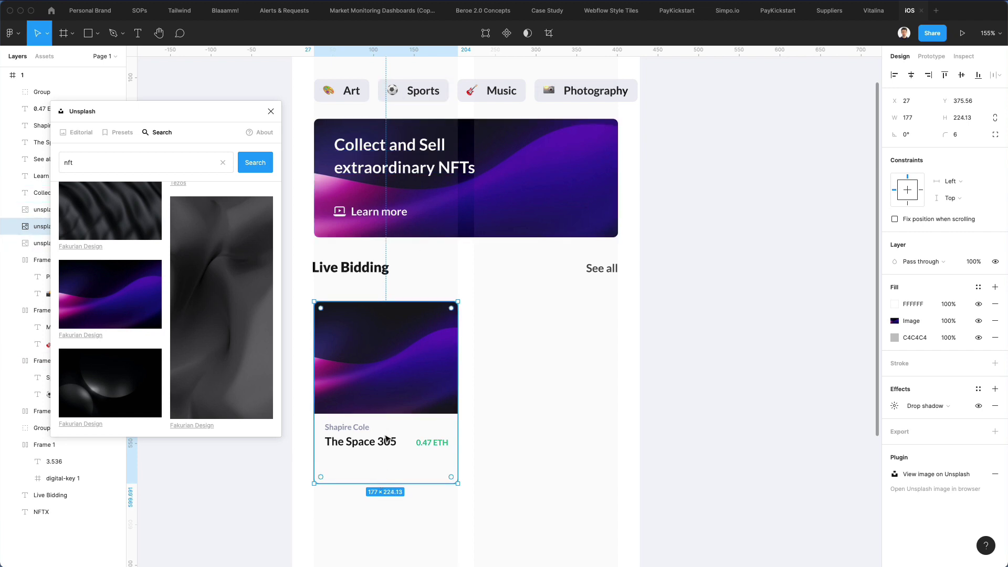
# Copy the 3.536 badge into the card below the title
pyautogui.scroll(4, 494, 92)
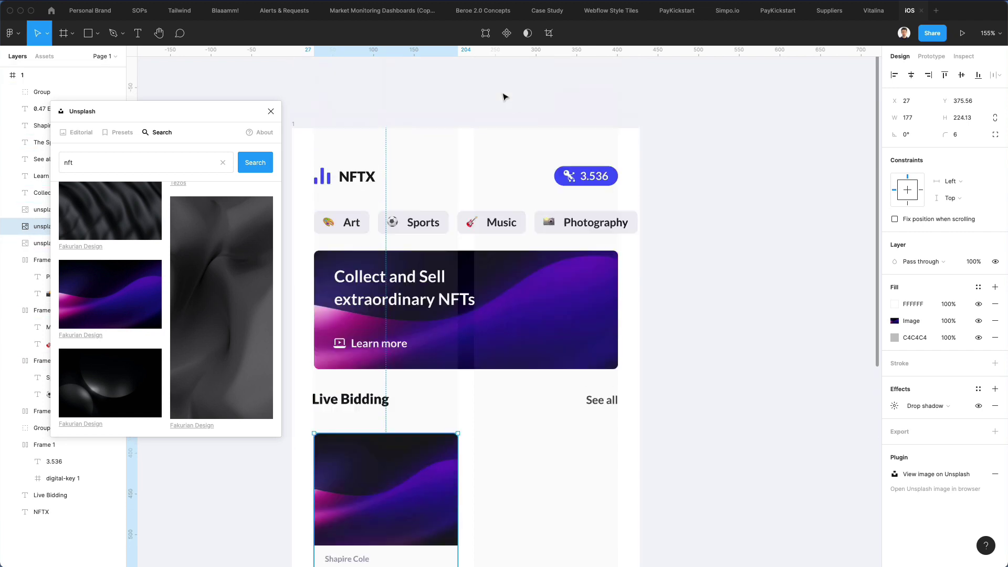
pyautogui.moveTo(569, 135); pyautogui.dragTo(348, 430)
pyautogui.scroll(-1, 374, 440)
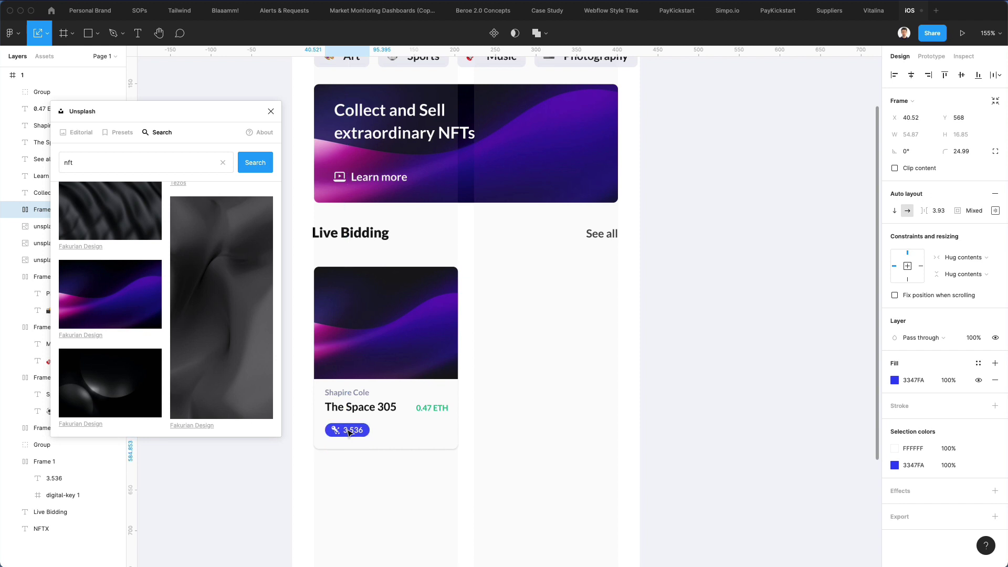
pyautogui.doubleClick(349, 432)
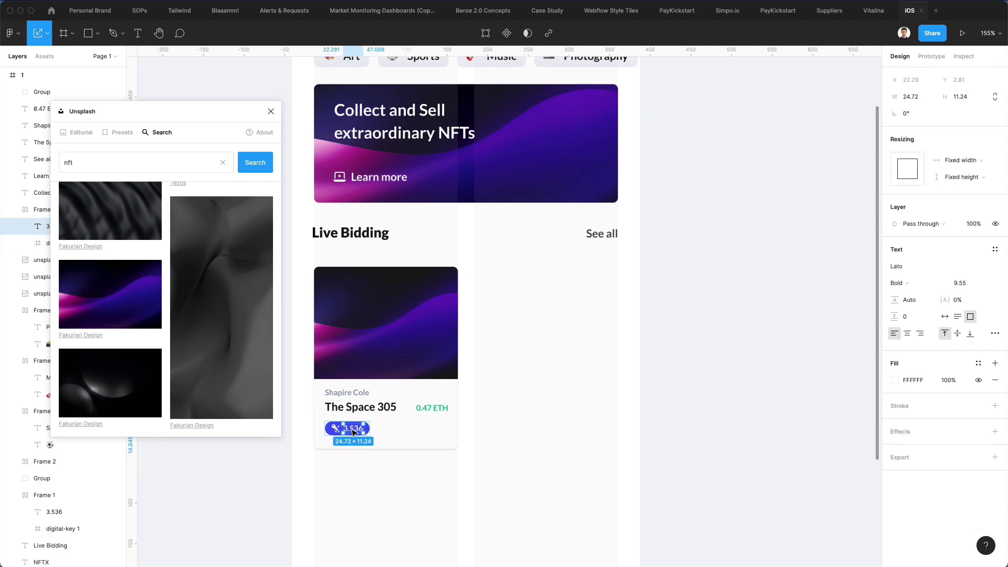
pyautogui.doubleClick(352, 430)
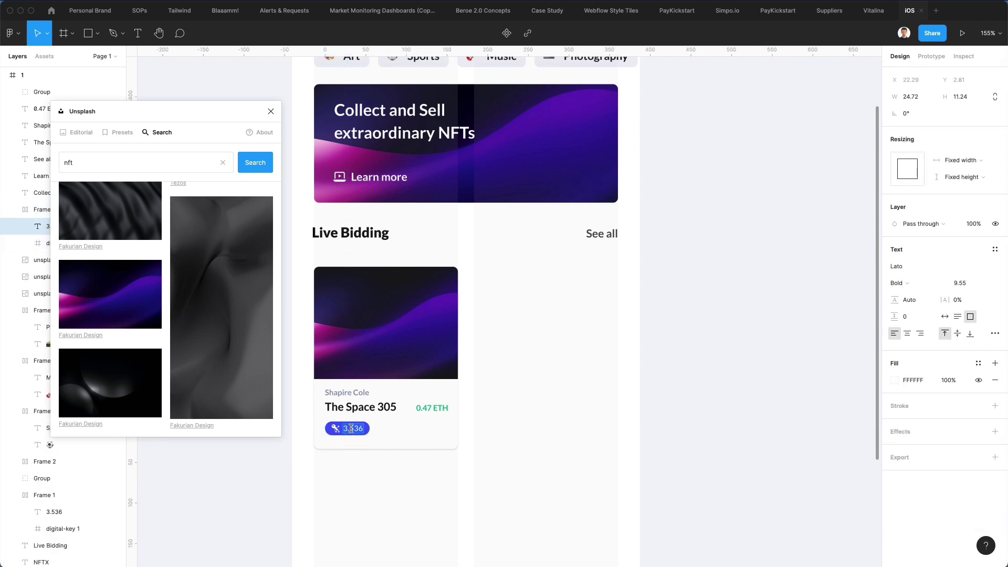
pyautogui.press('Escape')
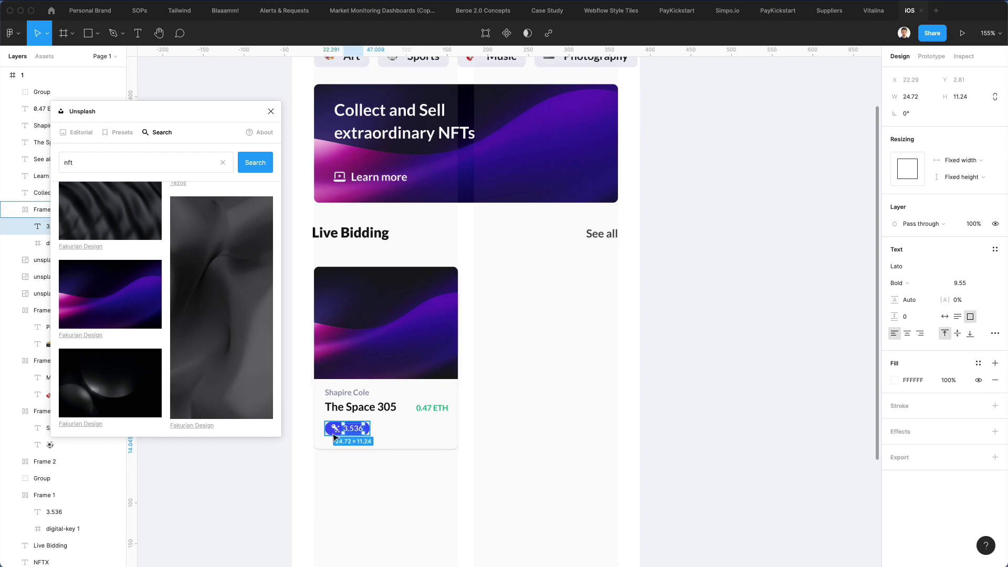
# Colour the badge text and key icon blue 3347FA and set the pill fill opacity to 10%
pyautogui.scroll(5, 329, 432)
pyautogui.keyDown('shift'); pyautogui.click(333, 428); pyautogui.keyUp('shift')
pyautogui.press('Delete')
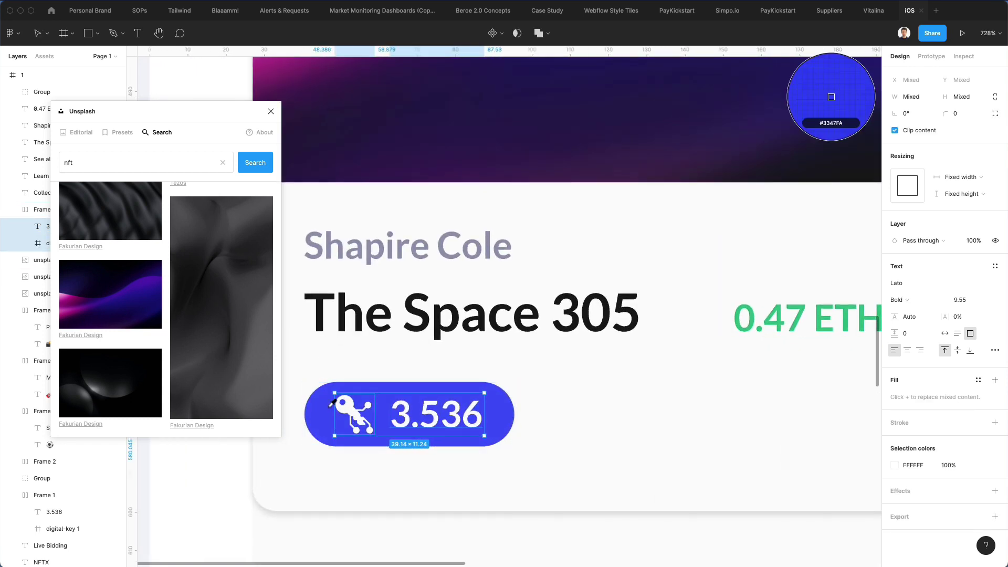
pyautogui.click(361, 408)
pyautogui.doubleClick(359, 411)
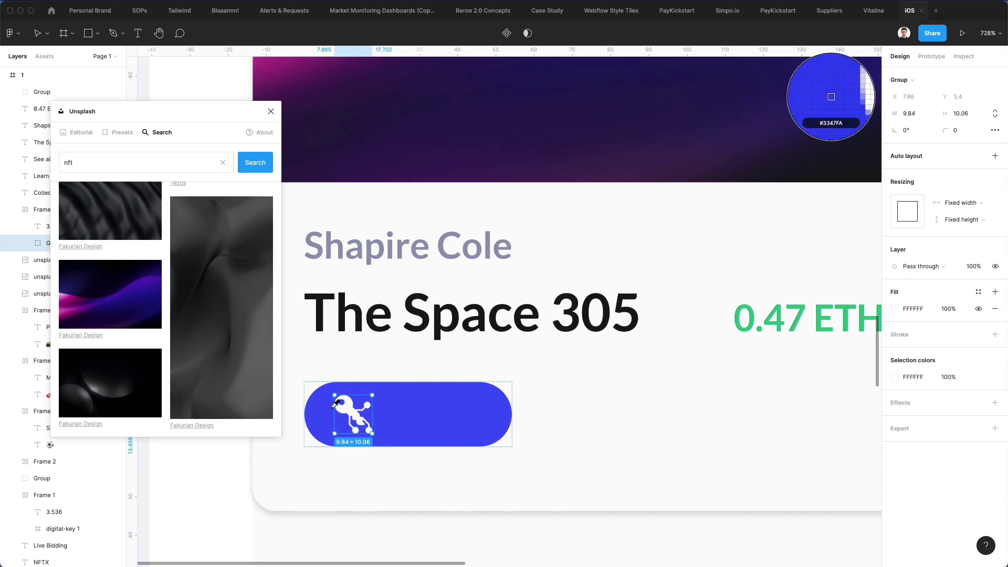
pyautogui.hotkey('ctrl', 'shift', 'r')
pyautogui.press('Escape')
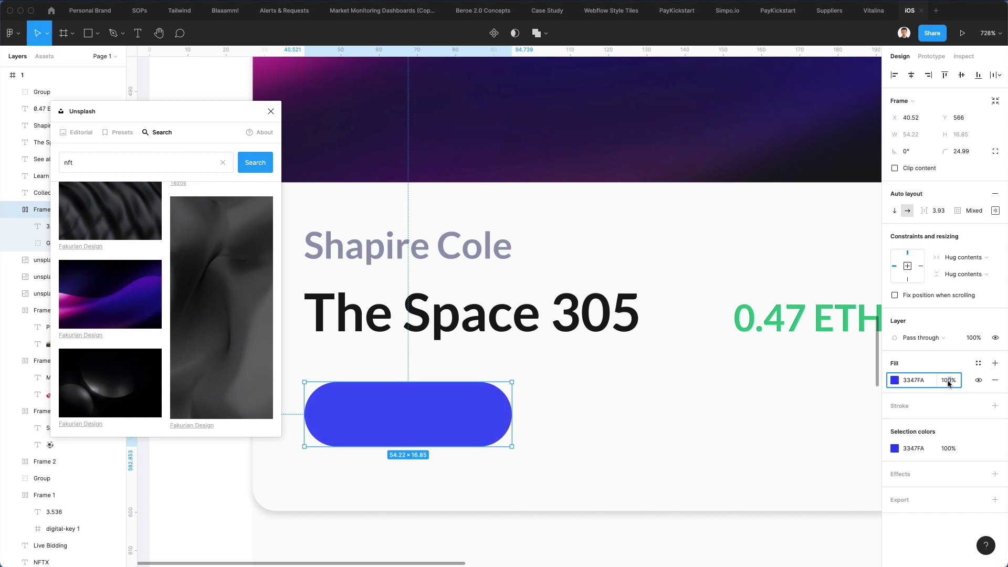
pyautogui.press('Return')
pyautogui.scroll(-10, 589, 428)
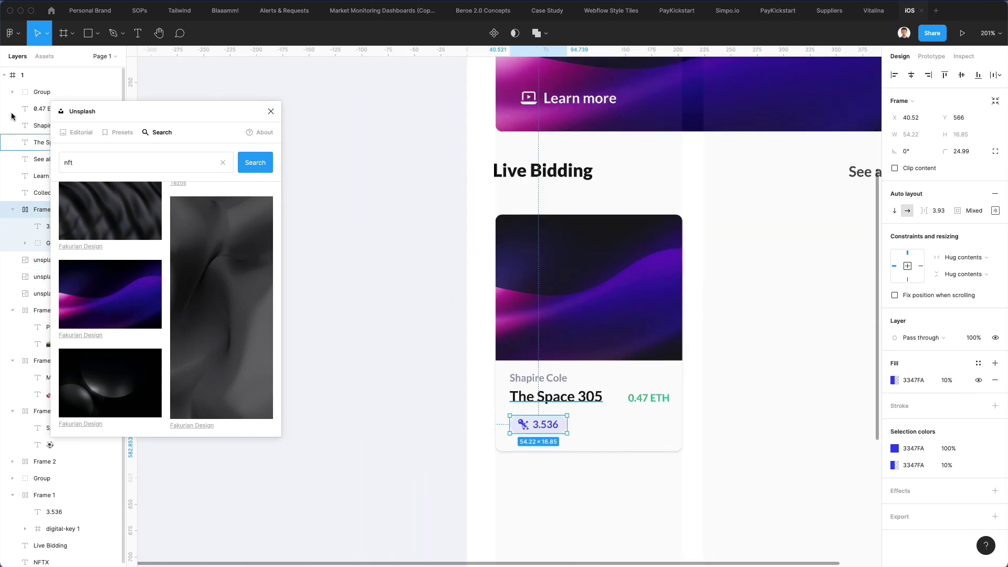
# Close the Unsplash plugin panel and clear the canvas selection
pyautogui.click(271, 112)
pyautogui.click(392, 381)
pyautogui.hscroll(5, 391, 381)
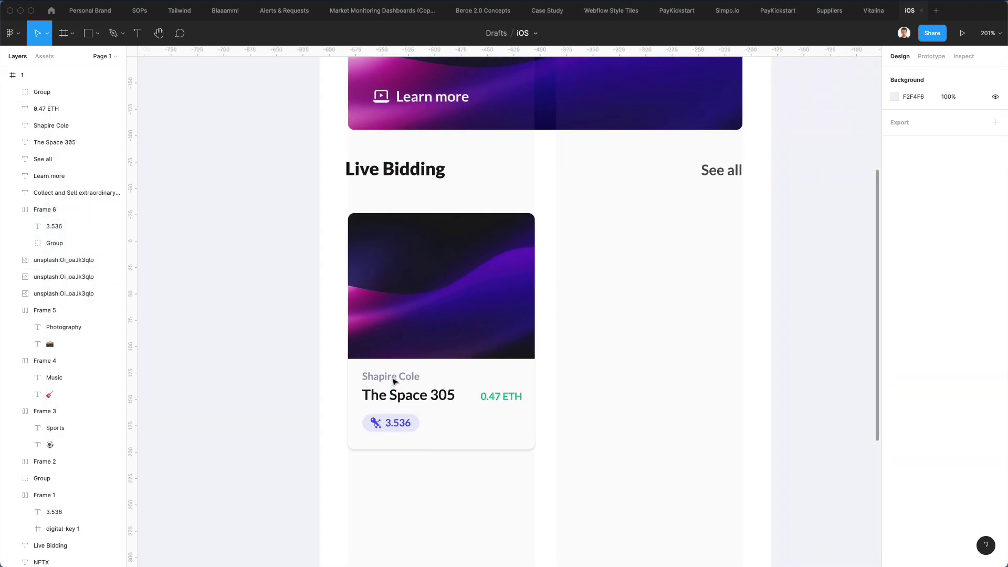
pyautogui.scroll(-3, 395, 381)
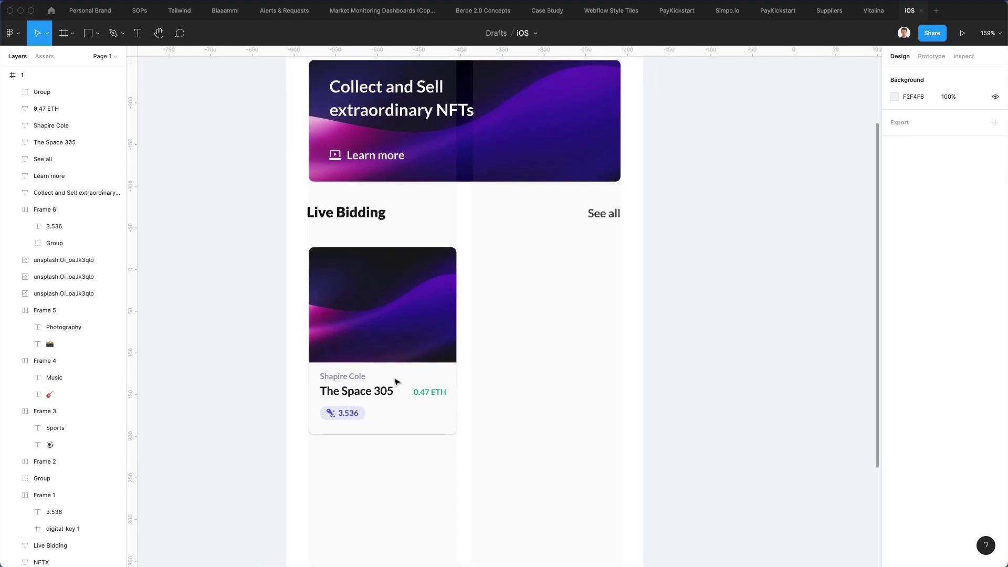
pyautogui.scroll(1, 395, 382)
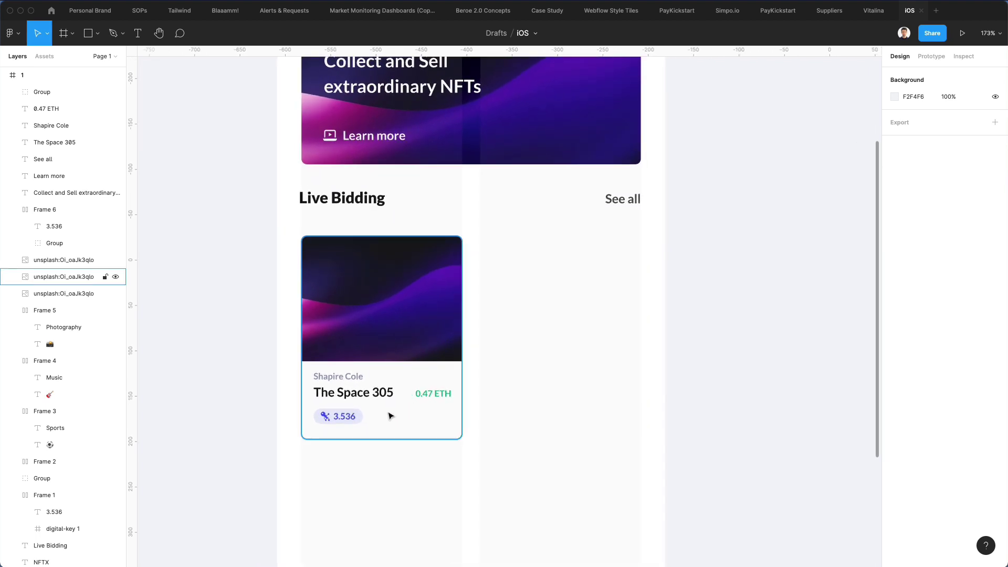
pyautogui.scroll(3, 386, 416)
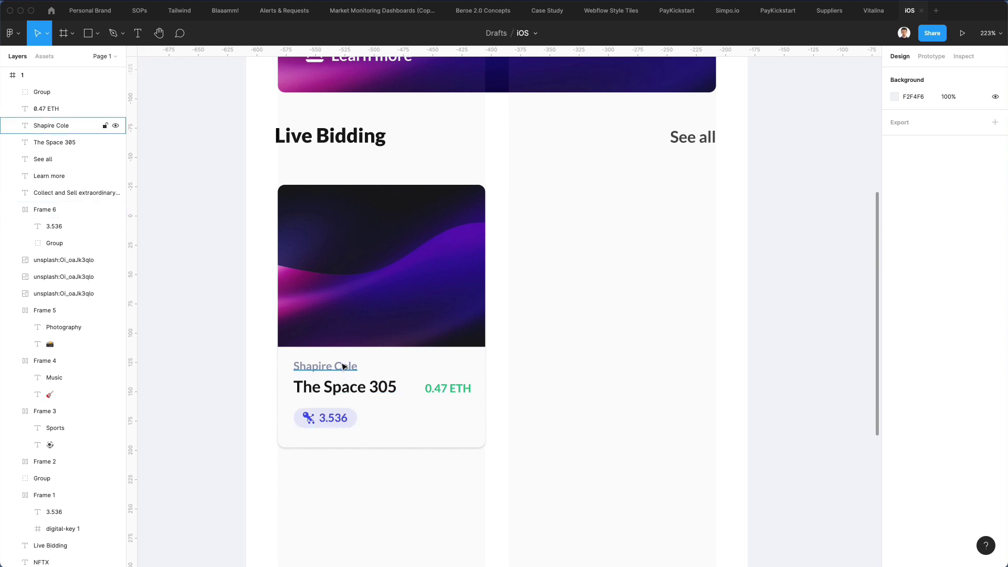
# Duplicate 'Shapire Cole' beside the 3.536 badge, retype it as 'View' and give it the badge's blue
pyautogui.moveTo(342, 367); pyautogui.dragTo(420, 418)
pyautogui.doubleClick(417, 415)
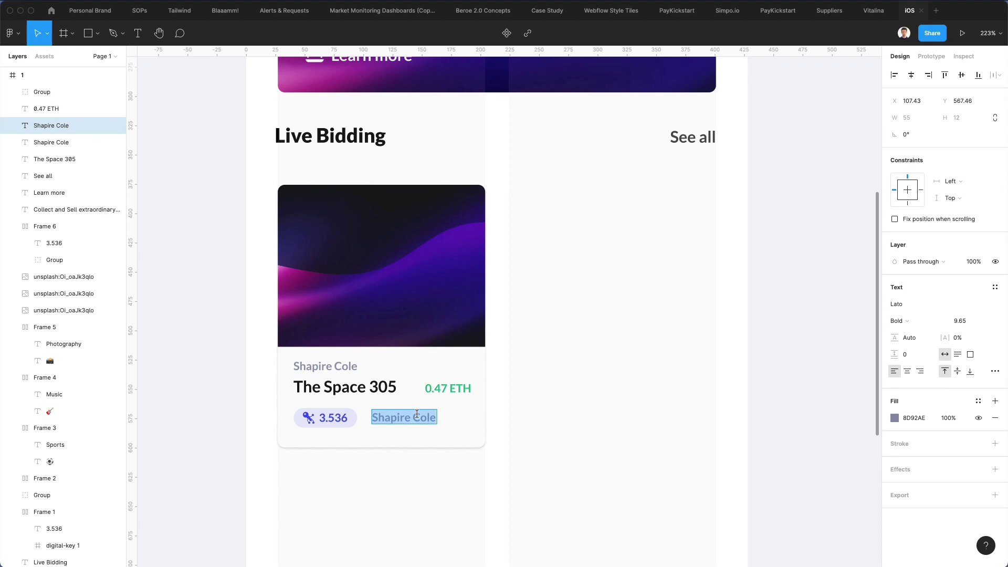
pyautogui.write('View')
pyautogui.press('Escape')
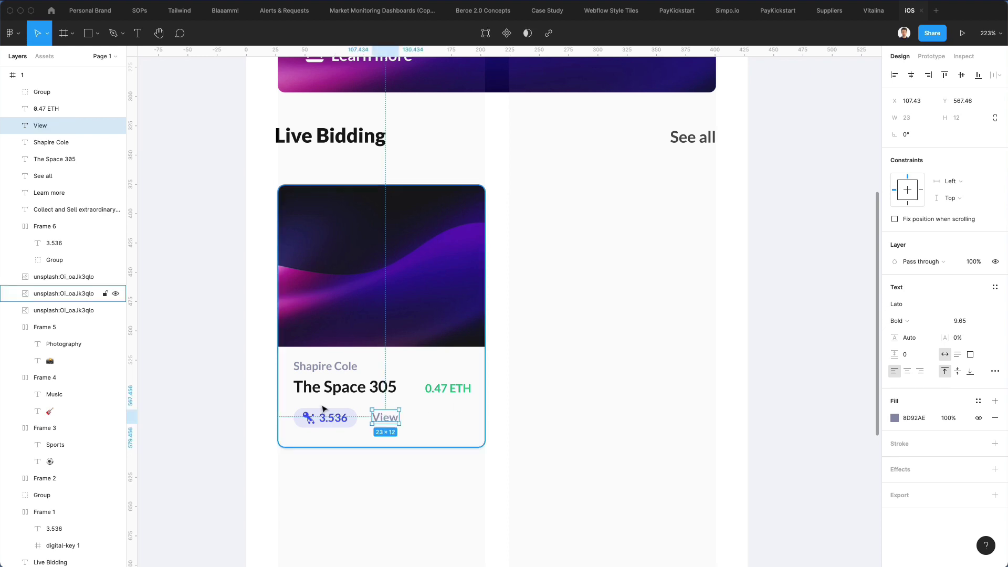
pyautogui.press('i')
pyautogui.click(312, 413)
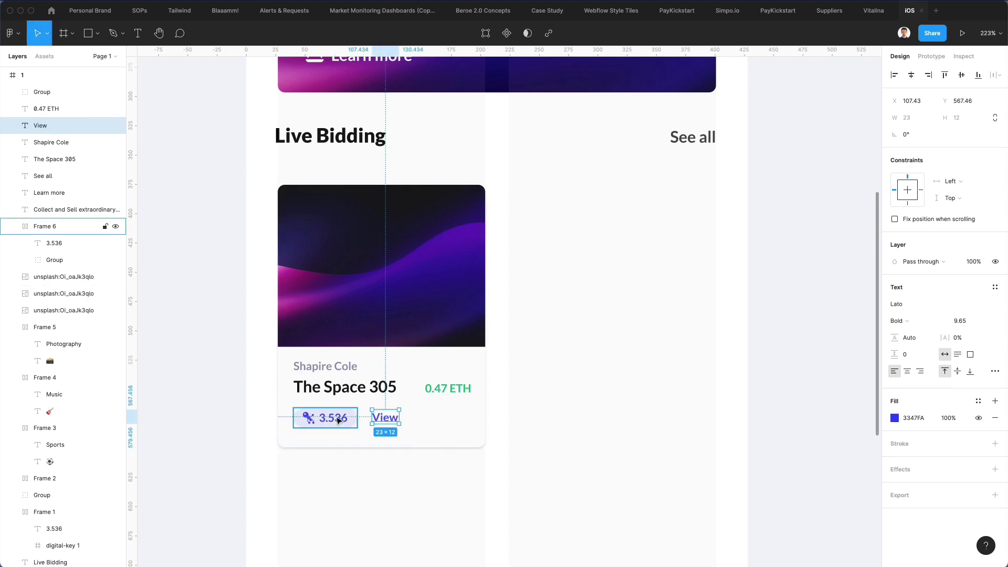
pyautogui.click(387, 462)
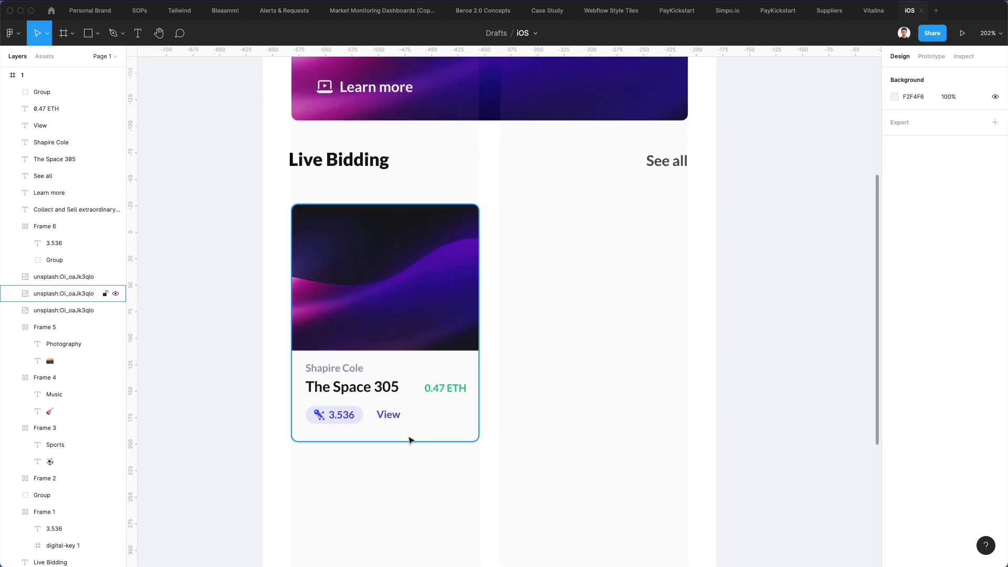
# Nudge 'The Space 305' title and the 0.47 ETH price down slightly
pyautogui.click(409, 439)
pyautogui.click(387, 448)
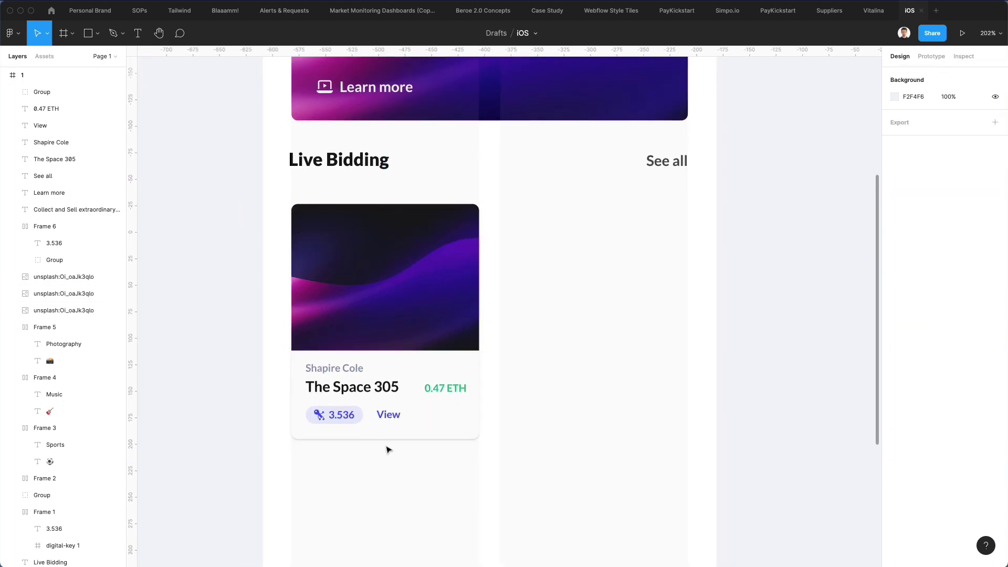
pyautogui.click(367, 388)
pyautogui.keyDown('shift'); pyautogui.click(444, 389); pyautogui.keyUp('shift')
pyautogui.press('Down')
pyautogui.press('Down')
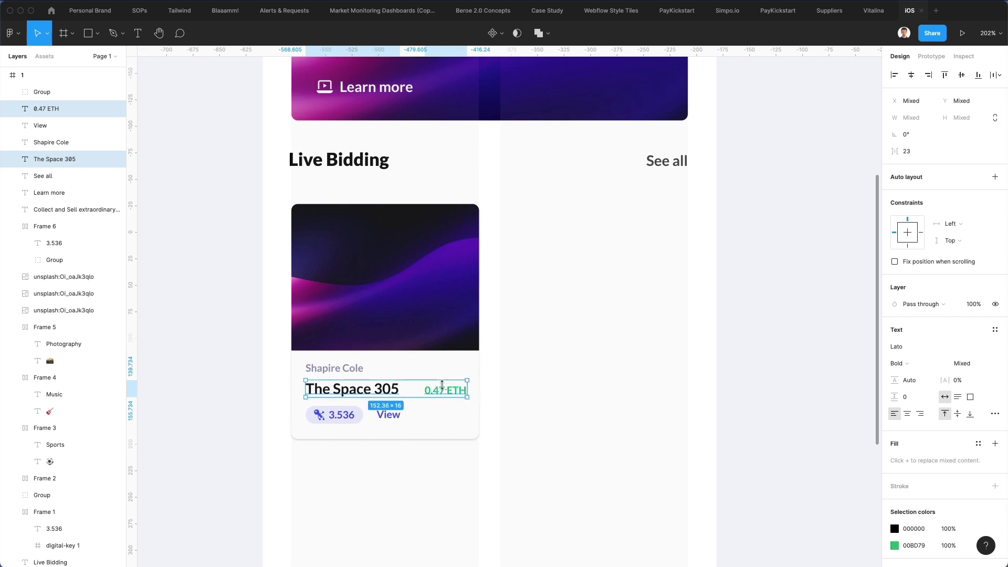
pyautogui.press('Up')
pyautogui.press('Down')
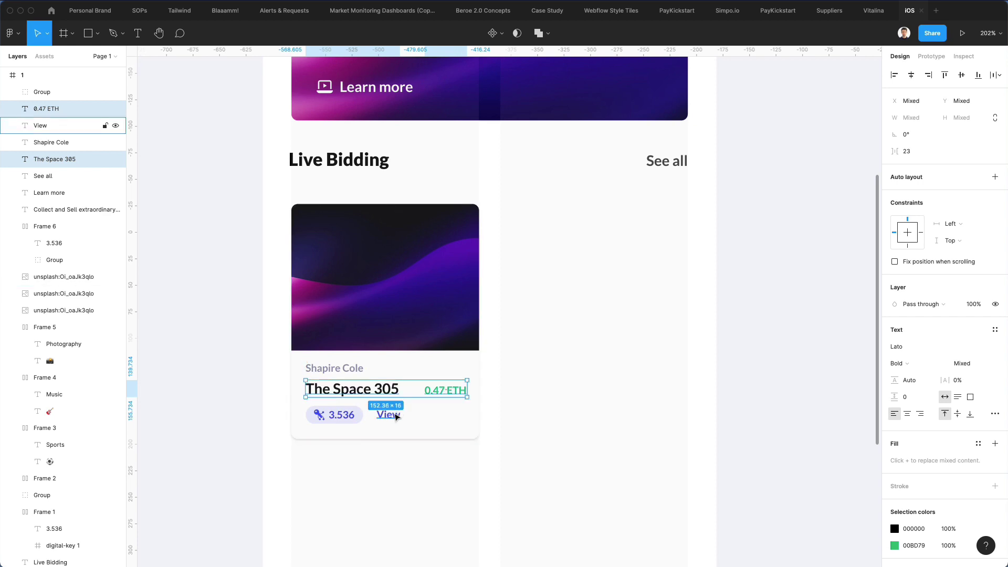
# Check the View text's placement against the 3.536 badge
pyautogui.click(393, 416)
pyautogui.keyDown('shift'); pyautogui.click(338, 419); pyautogui.keyUp('shift')
pyautogui.press('Escape')
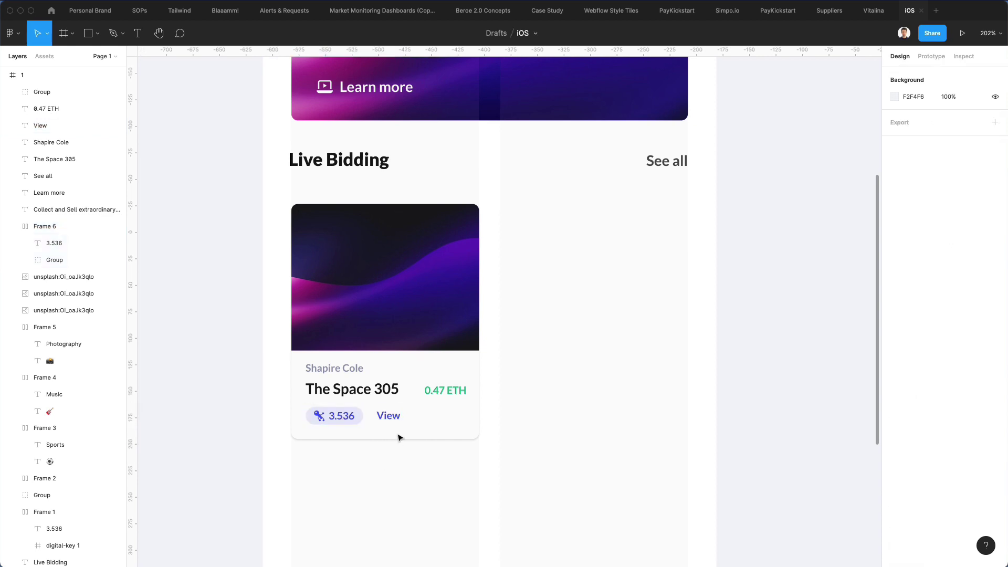
pyautogui.click(390, 417)
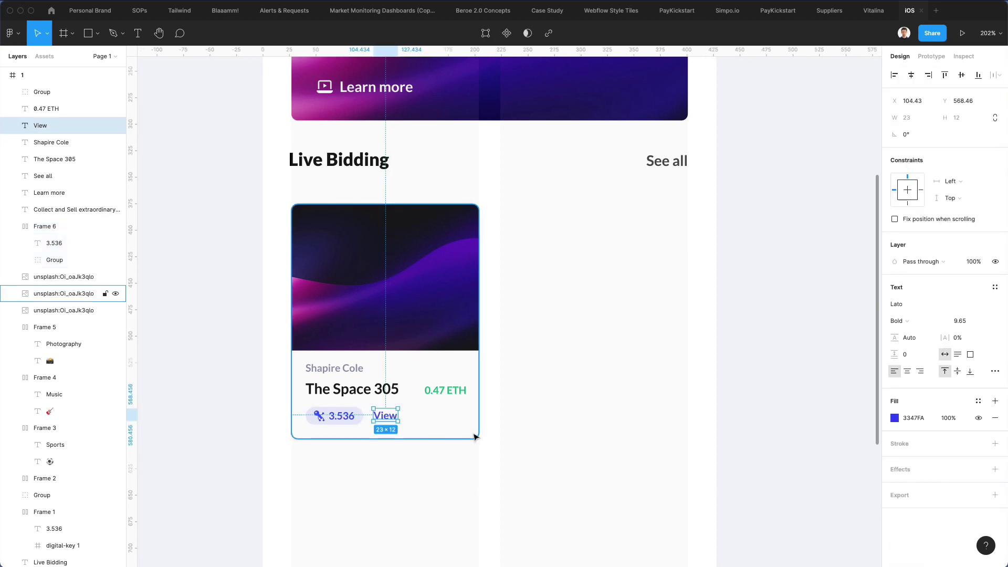
pyautogui.click(500, 484)
pyautogui.scroll(-2, 502, 486)
pyautogui.hscroll(3, 501, 486)
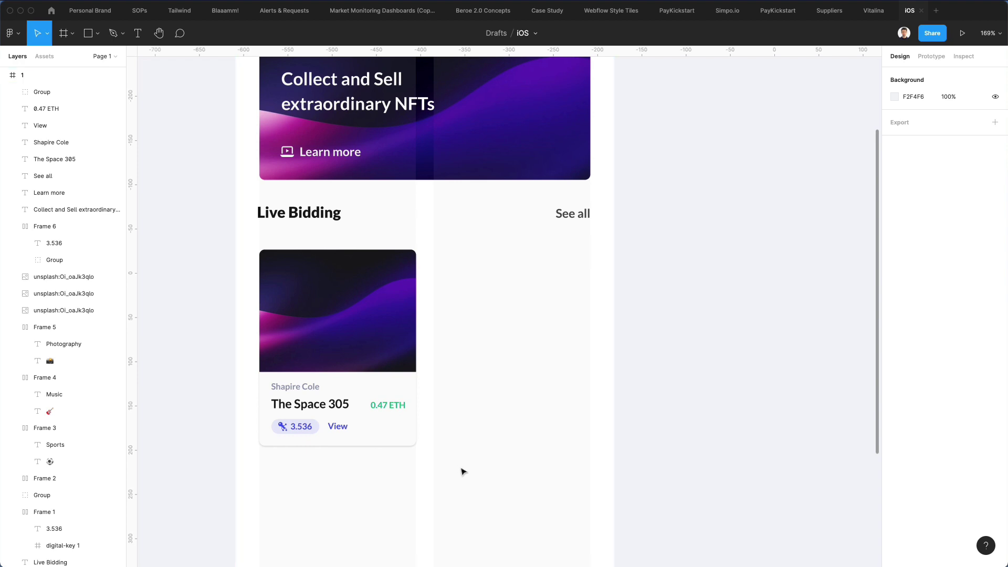
# Duplicate the whole Live Bidding card 20 to the right of the original
pyautogui.moveTo(460, 467); pyautogui.dragTo(239, 244)
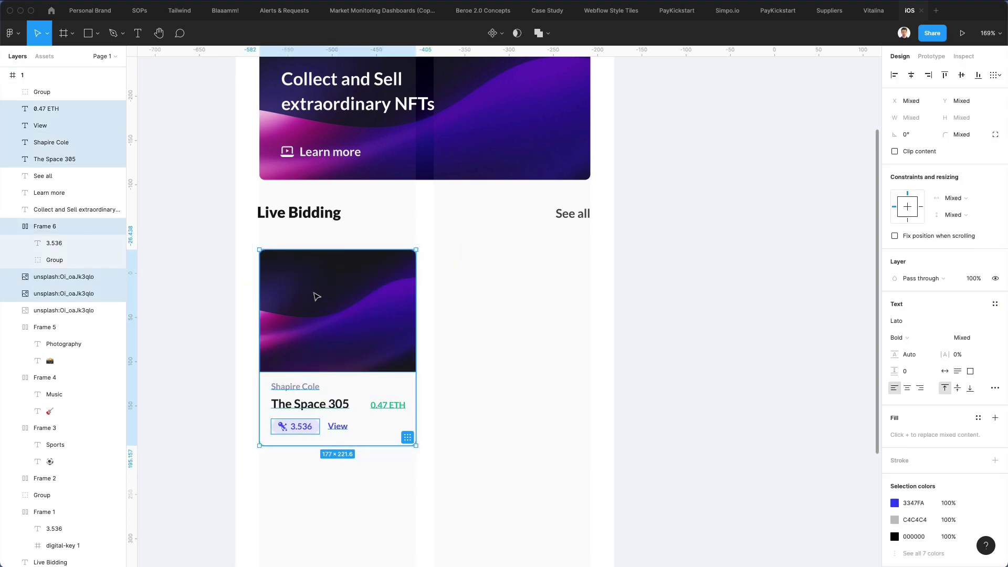
pyautogui.moveTo(317, 297); pyautogui.dragTo(530, 290)
pyautogui.keyDown('super'); pyautogui.click(376, 289); pyautogui.keyUp('super')
pyautogui.scroll(-3, 378, 295)
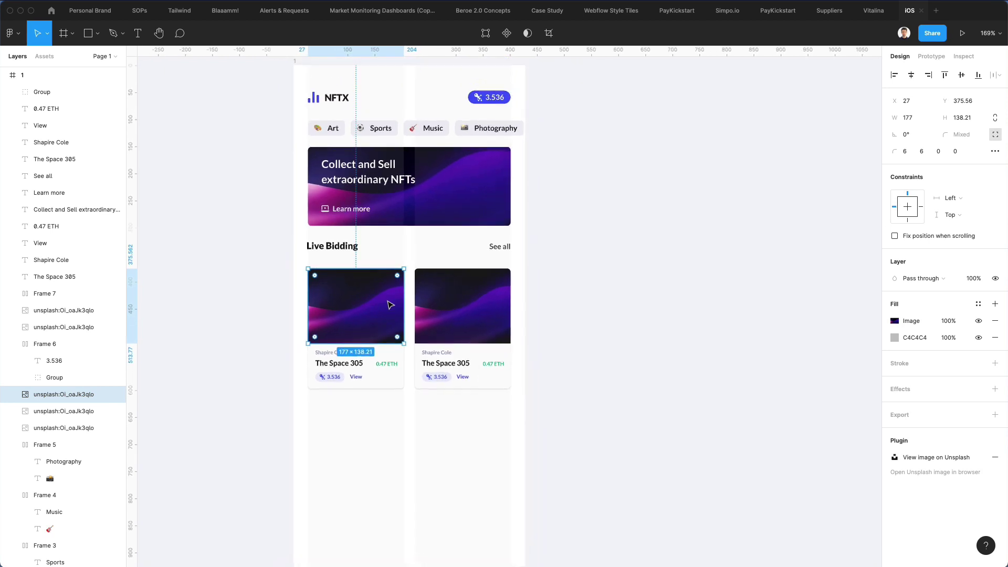
pyautogui.scroll(-3, 390, 305)
pyautogui.scroll(3, 390, 306)
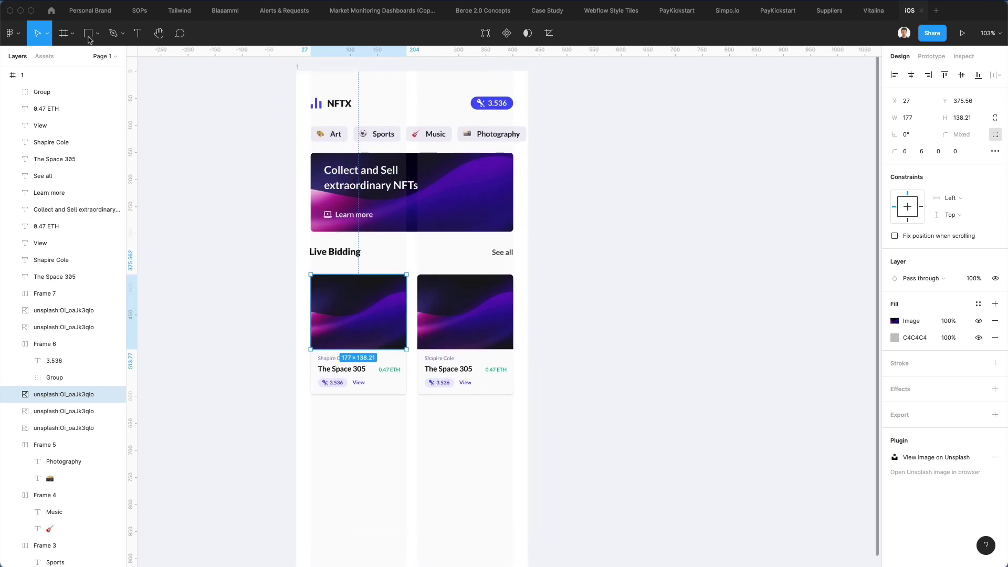
# Rerun the Unsplash plugin and search for 'nft' images
pyautogui.click(13, 33)
pyautogui.moveTo(70, 178)
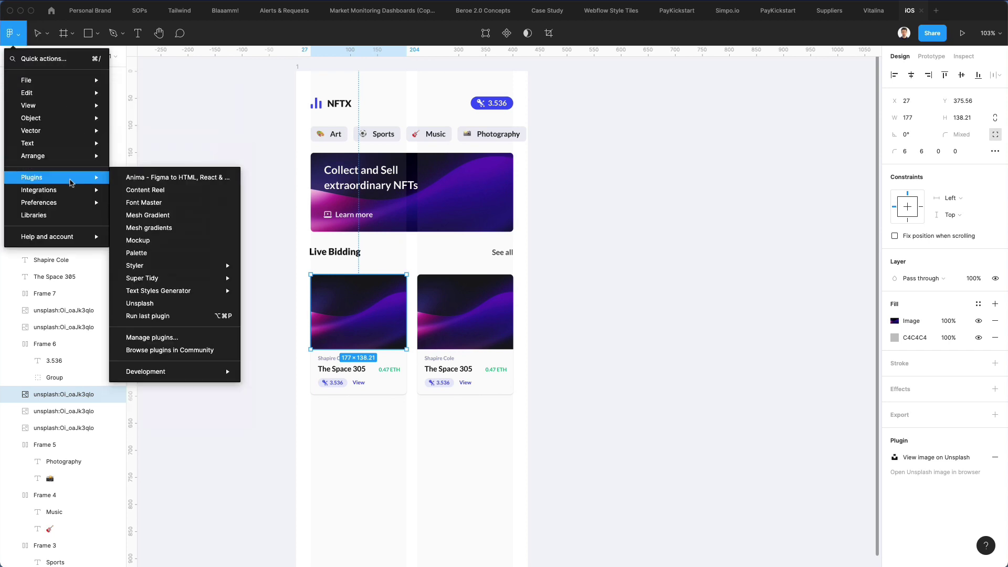
pyautogui.click(176, 317)
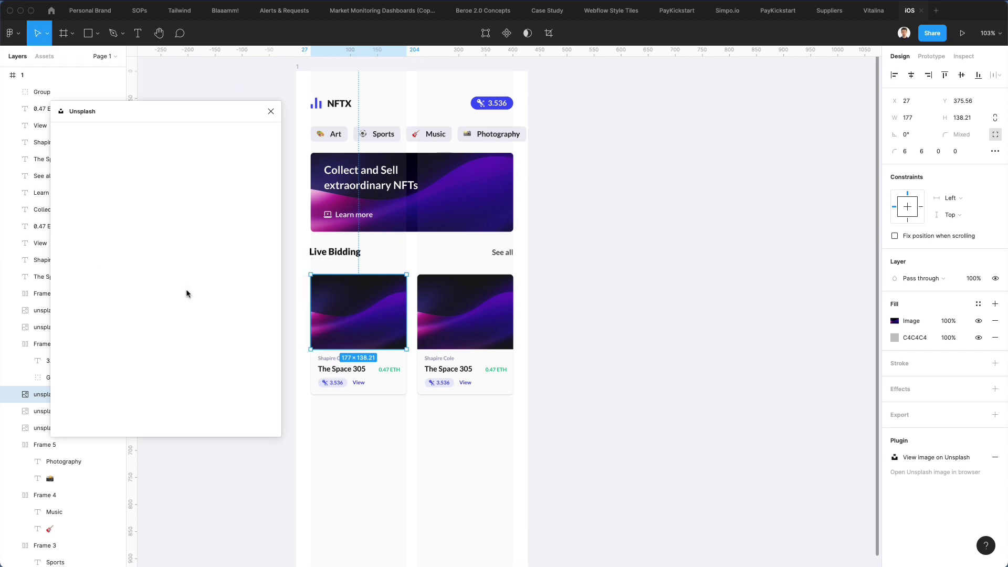
pyautogui.click(115, 158)
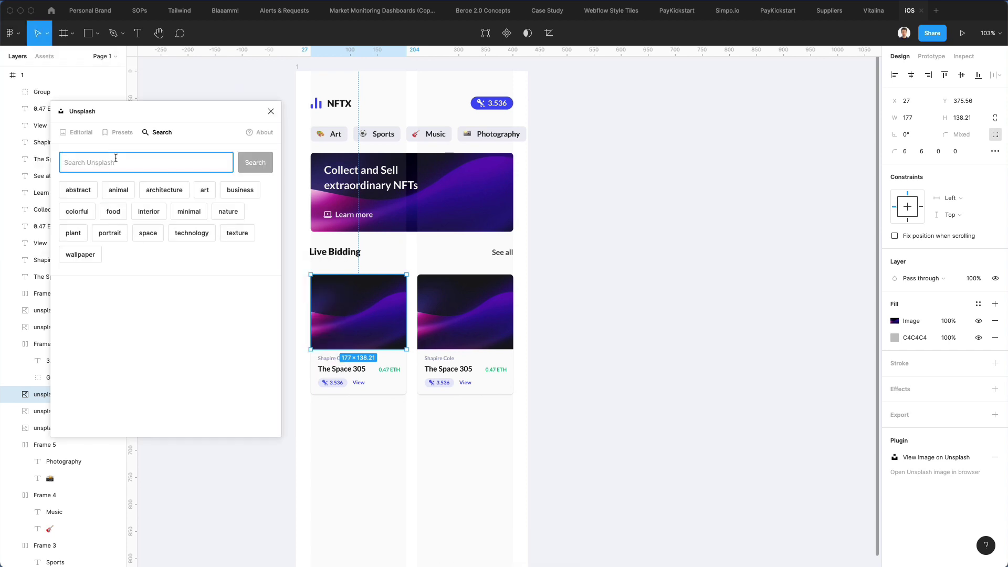
pyautogui.write('nft')
pyautogui.press('Return')
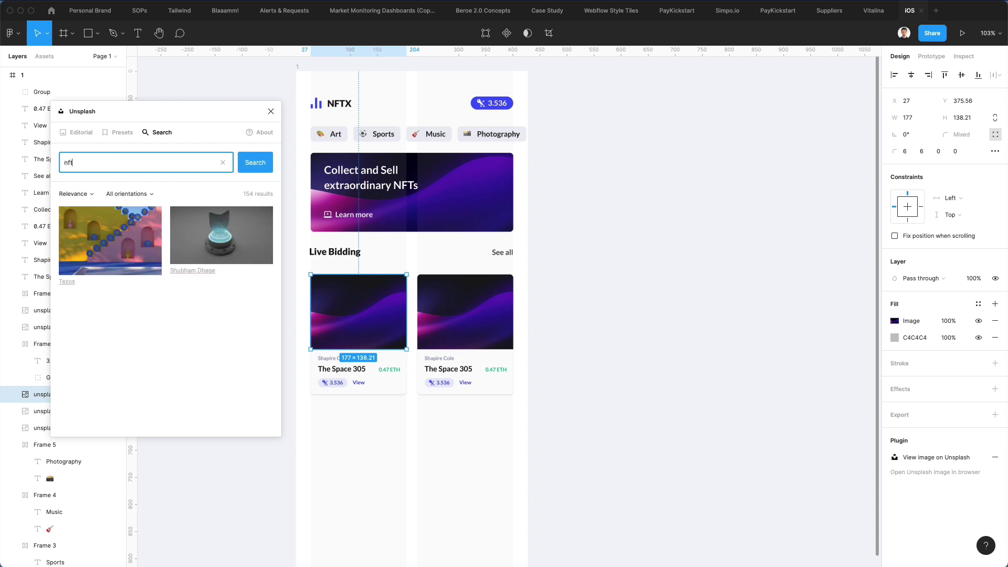
# Fill both card images with the Tezos room photo
pyautogui.scroll(-3, 168, 271)
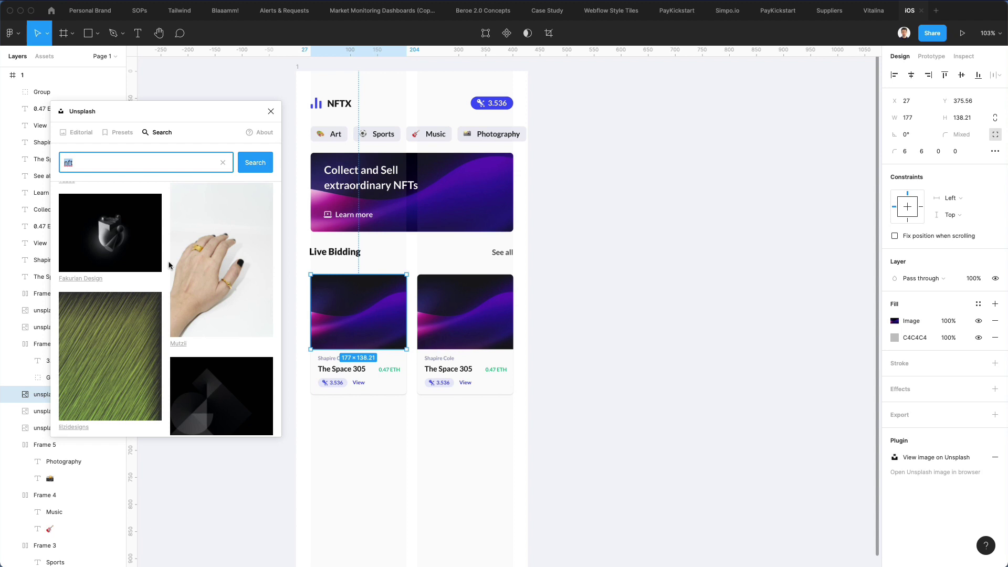
pyautogui.scroll(-8, 169, 265)
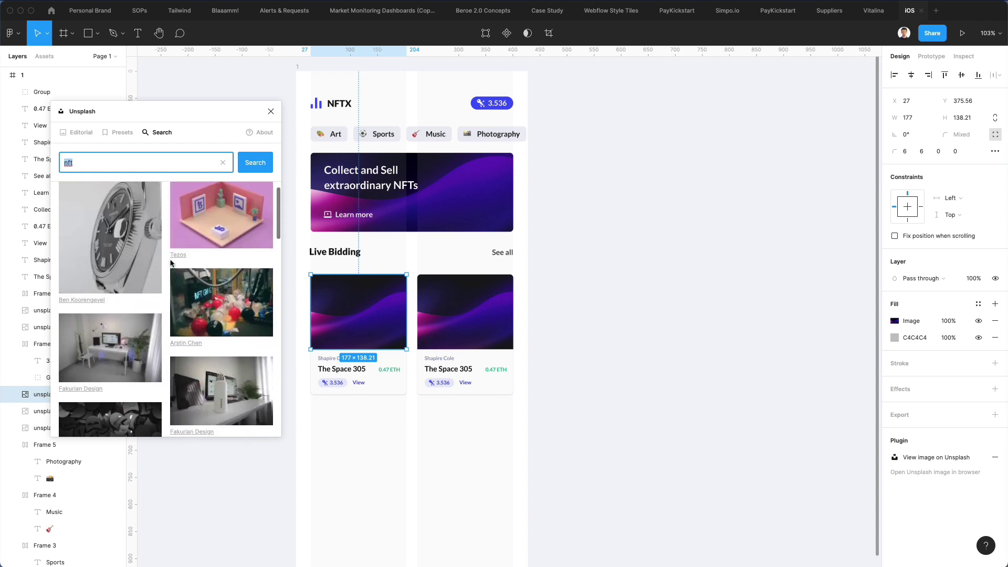
pyautogui.click(232, 207)
pyautogui.scroll(-7, 239, 236)
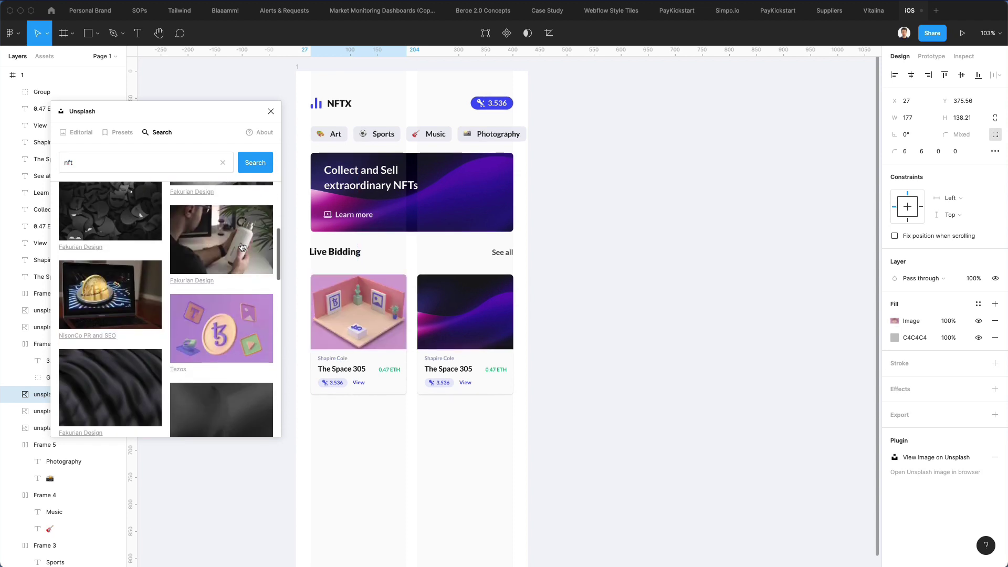
pyautogui.scroll(-10, 241, 246)
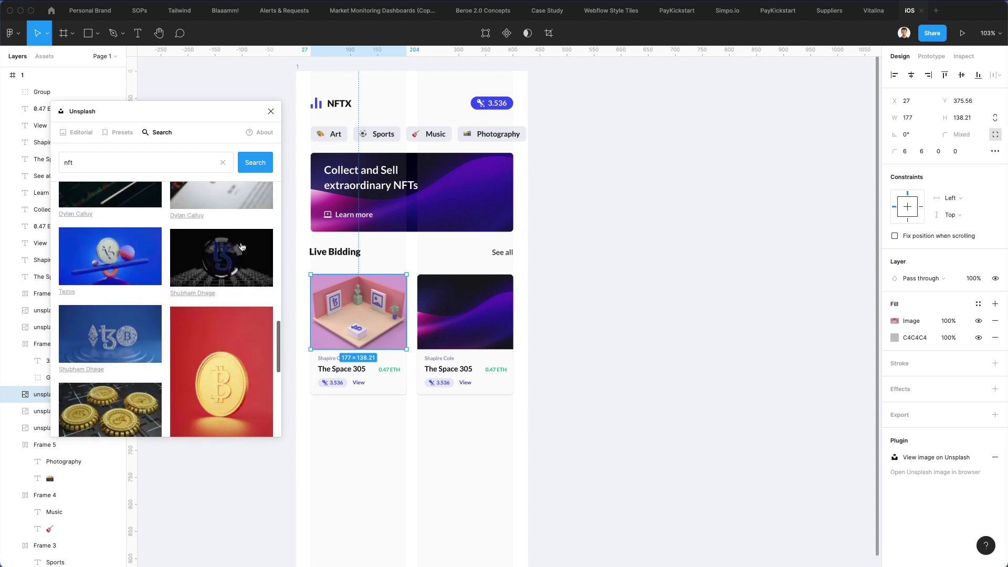
pyautogui.scroll(-3, 242, 247)
pyautogui.doubleClick(496, 310)
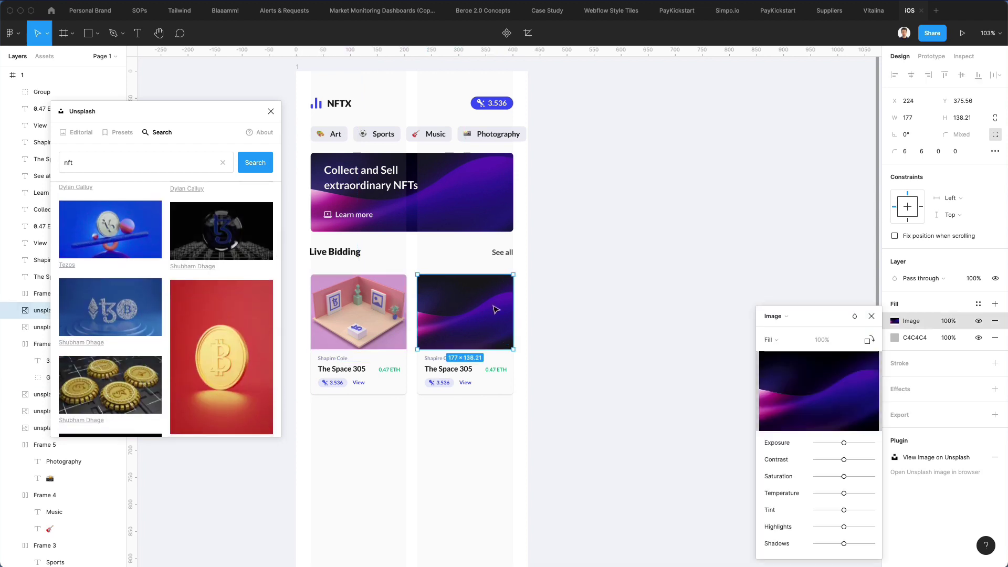
pyautogui.press('Escape')
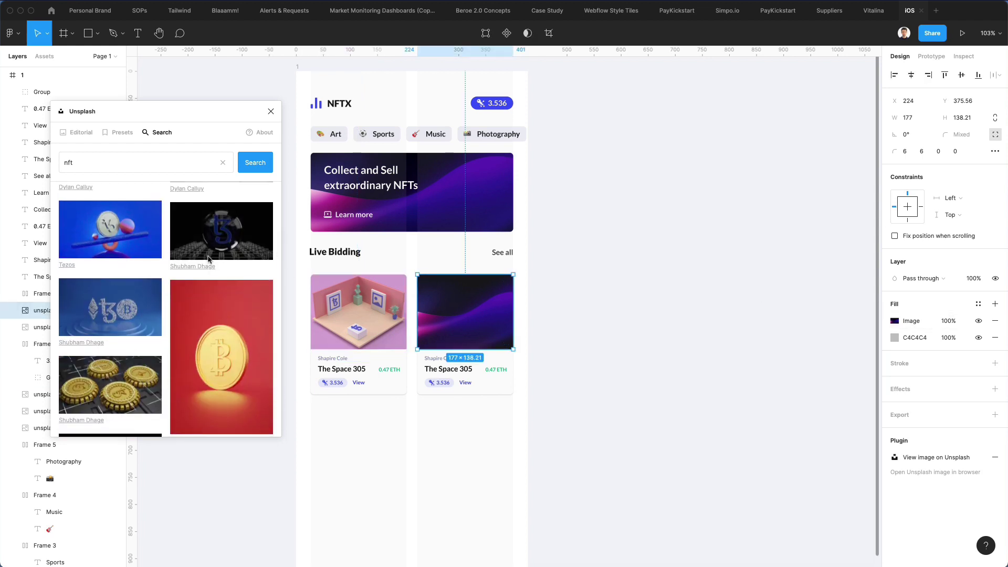
pyautogui.click(159, 256)
# Replace the images with a green gradient on the first card and orange-purple on the second
pyautogui.scroll(-3, 198, 310)
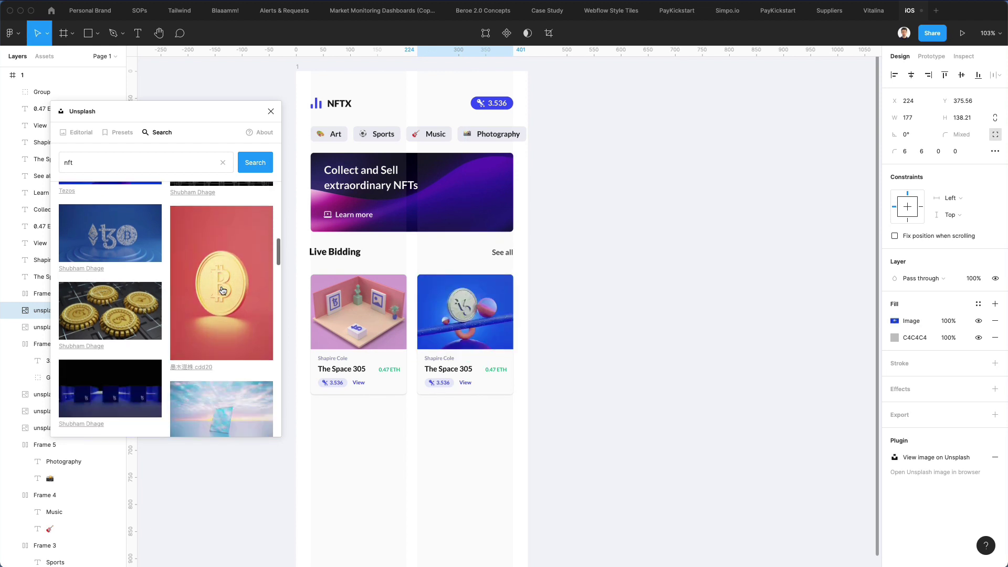
pyautogui.hotkey('shift', 'Tab')
pyautogui.scroll(-3, 198, 310)
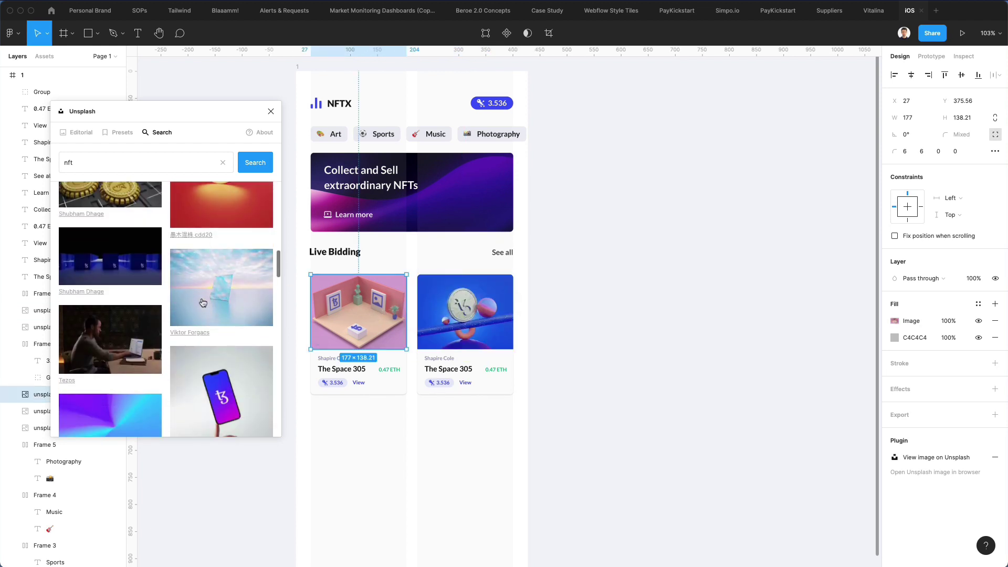
pyautogui.scroll(-3, 157, 326)
pyautogui.scroll(-3, 146, 337)
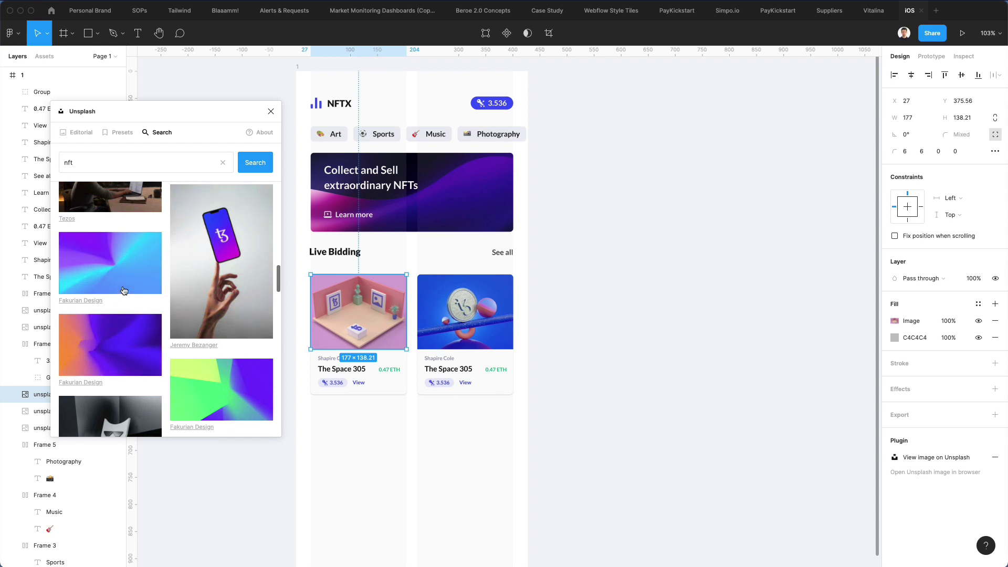
pyautogui.click(199, 376)
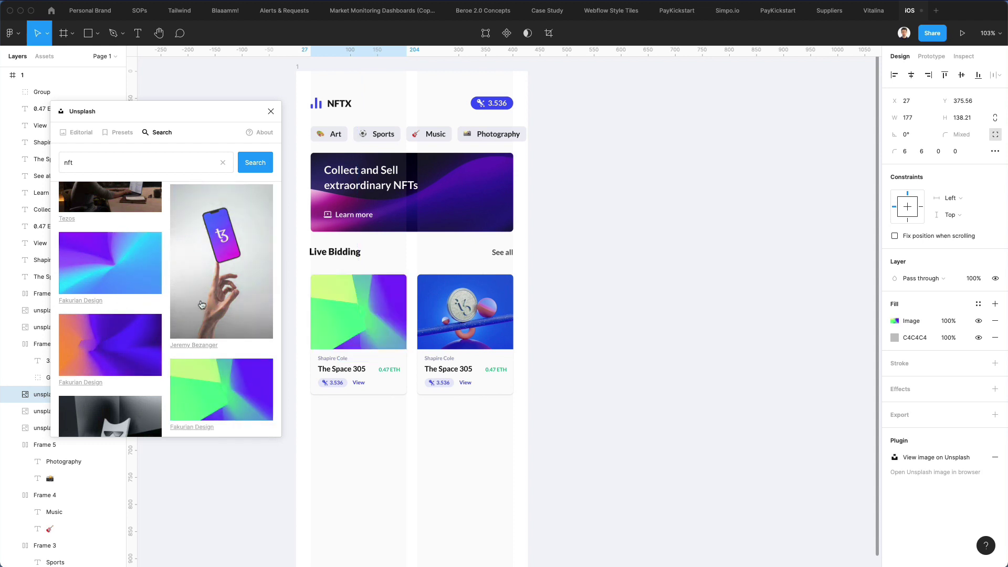
pyautogui.click(487, 303)
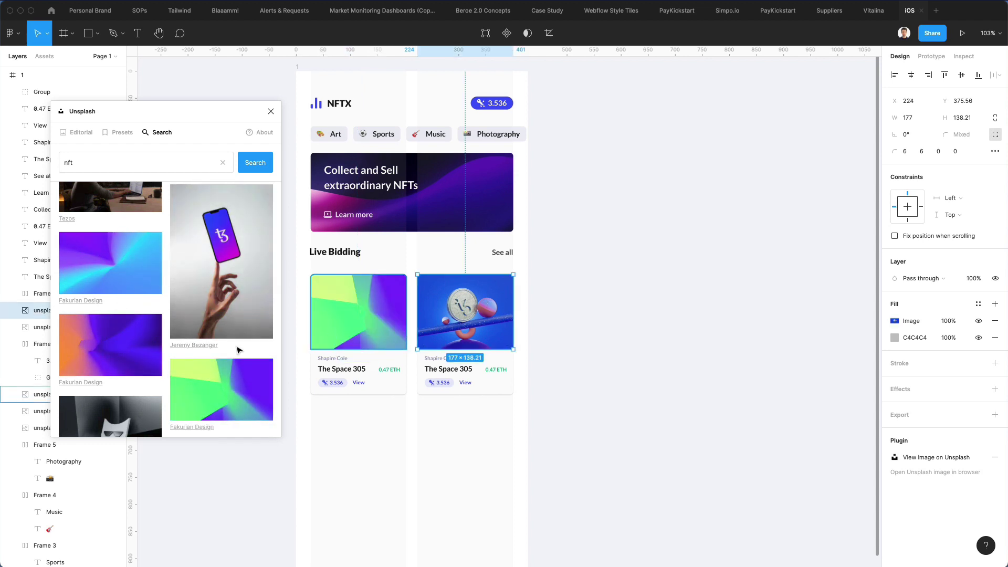
pyautogui.click(110, 342)
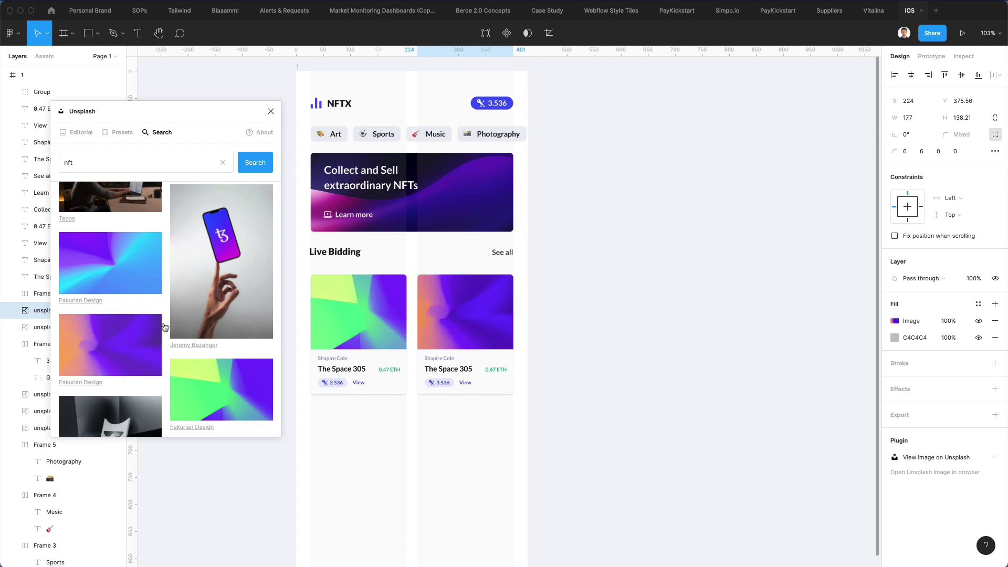
# Duplicate both Live Bidding cards into a second row below, forming a 2×2 grid
pyautogui.click(632, 300)
pyautogui.hscroll(-2, 625, 300)
pyautogui.scroll(-1, 625, 300)
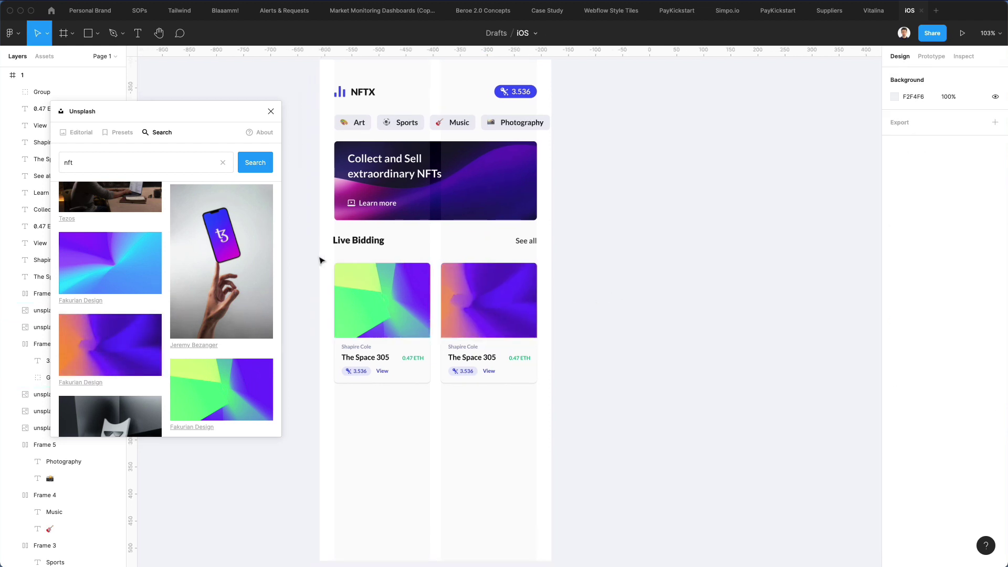
pyautogui.moveTo(321, 260); pyautogui.dragTo(559, 416)
pyautogui.moveTo(528, 377); pyautogui.dragTo(480, 435)
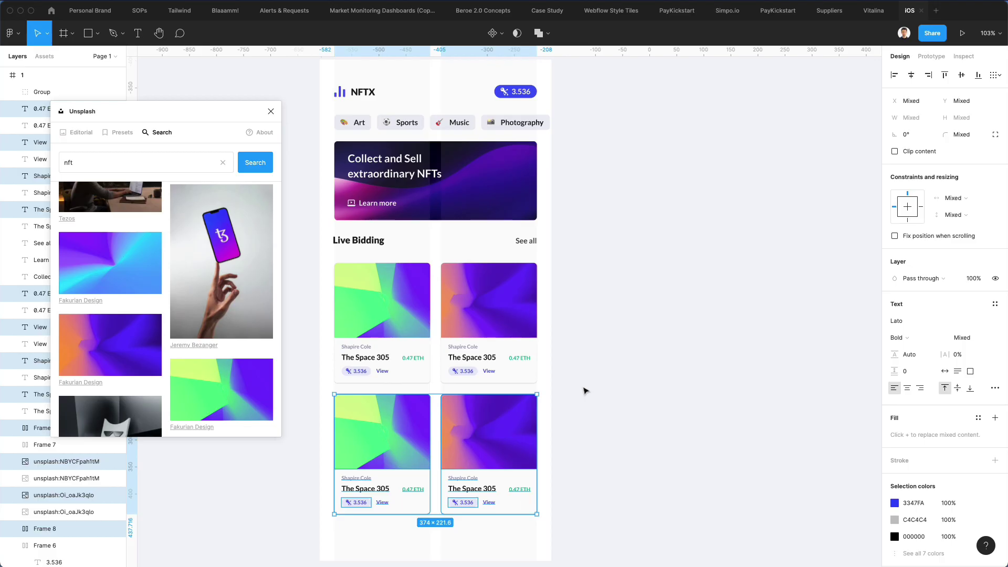
pyautogui.click(555, 335)
pyautogui.scroll(-3, 556, 331)
pyautogui.scroll(3, 558, 330)
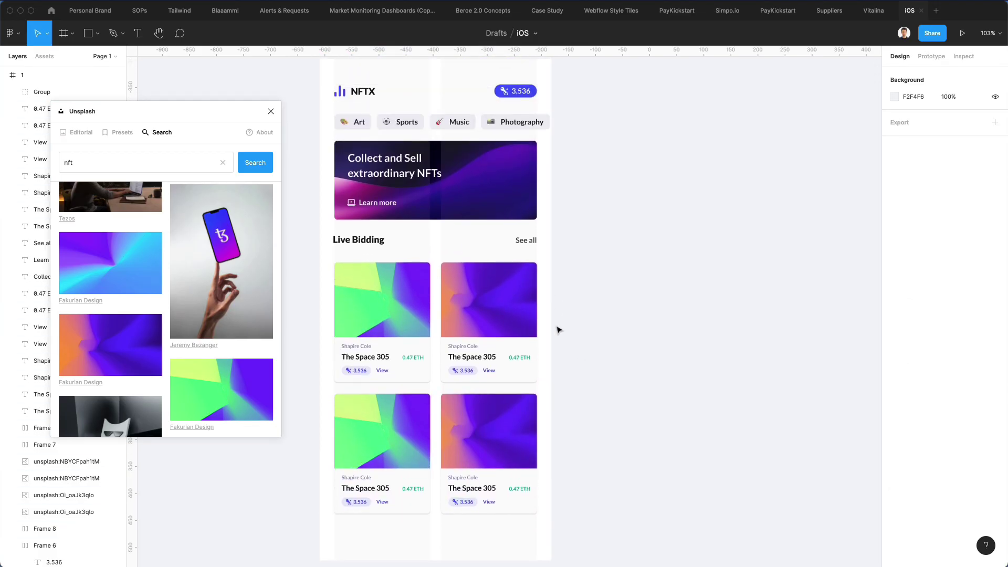
# Fill the bottom-left card with a blue-cyan wave gradient and the bottom-right with a green-violet one
pyautogui.click(403, 408)
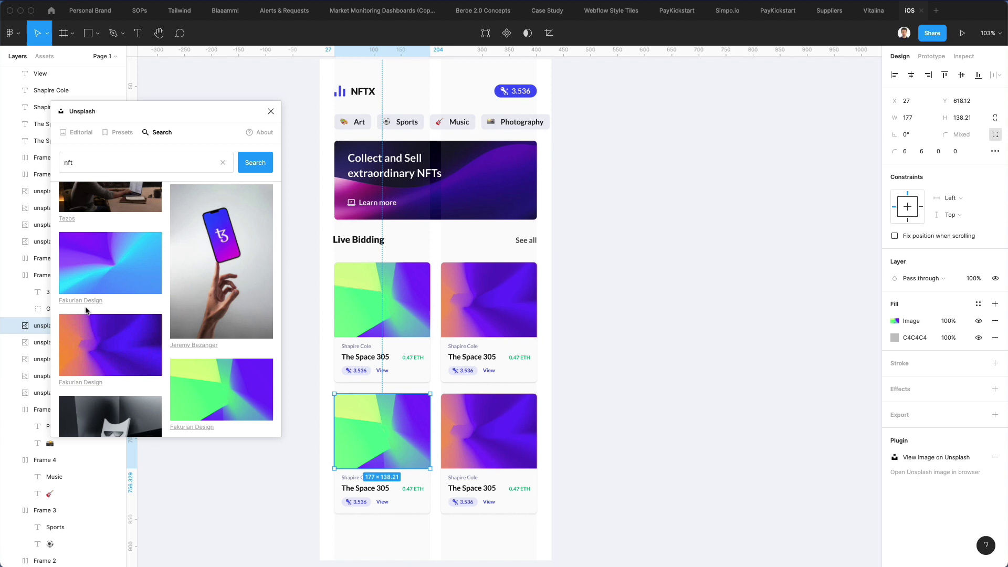
pyautogui.click(131, 327)
pyautogui.scroll(-3, 227, 334)
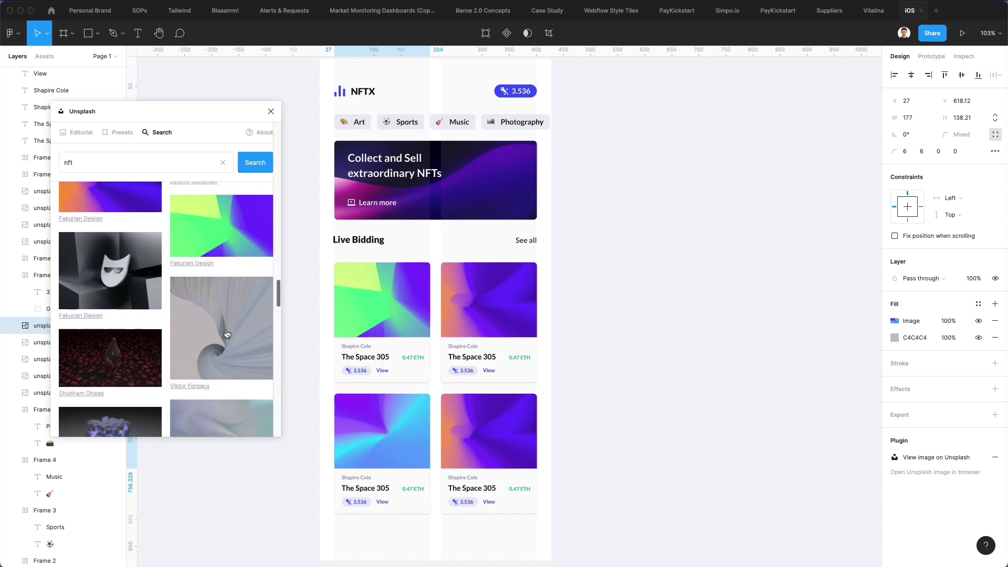
pyautogui.click(500, 439)
pyautogui.scroll(-2, 177, 255)
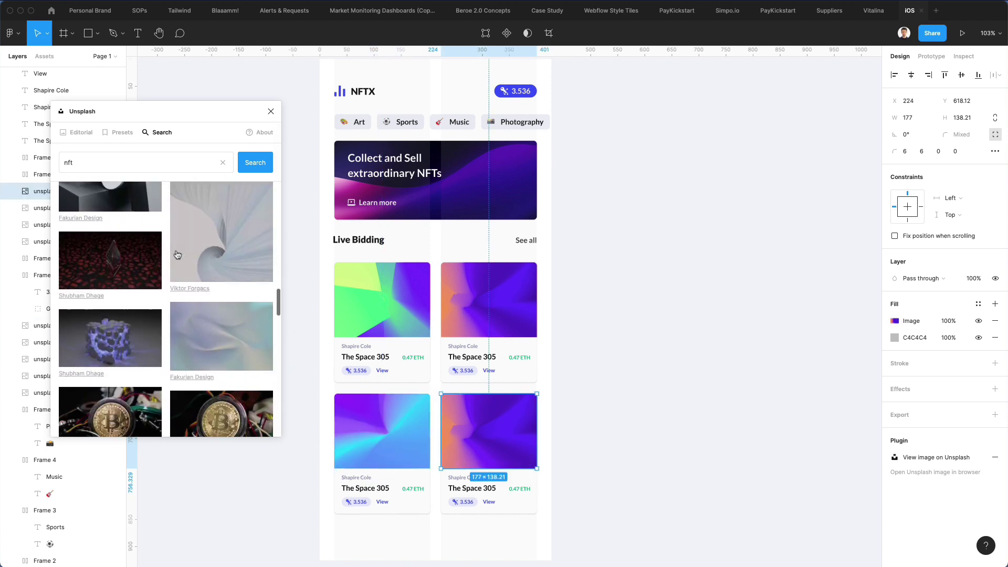
pyautogui.scroll(-3, 177, 255)
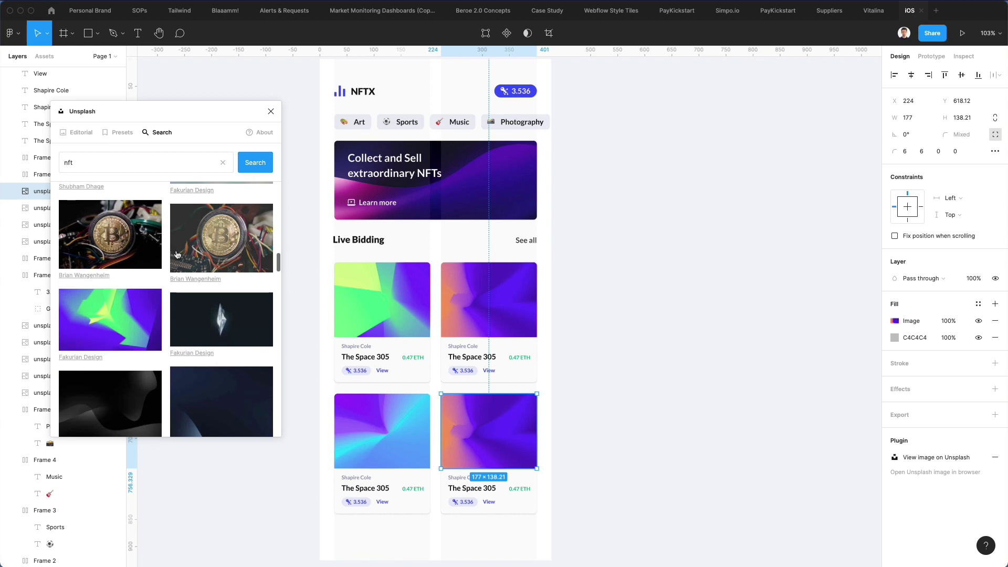
pyautogui.click(128, 314)
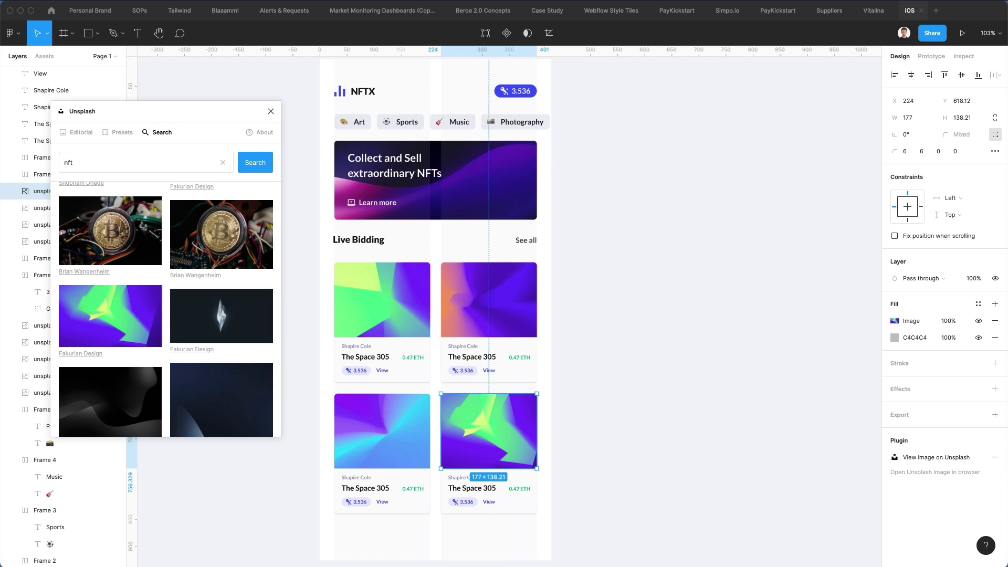
pyautogui.scroll(-5, 131, 258)
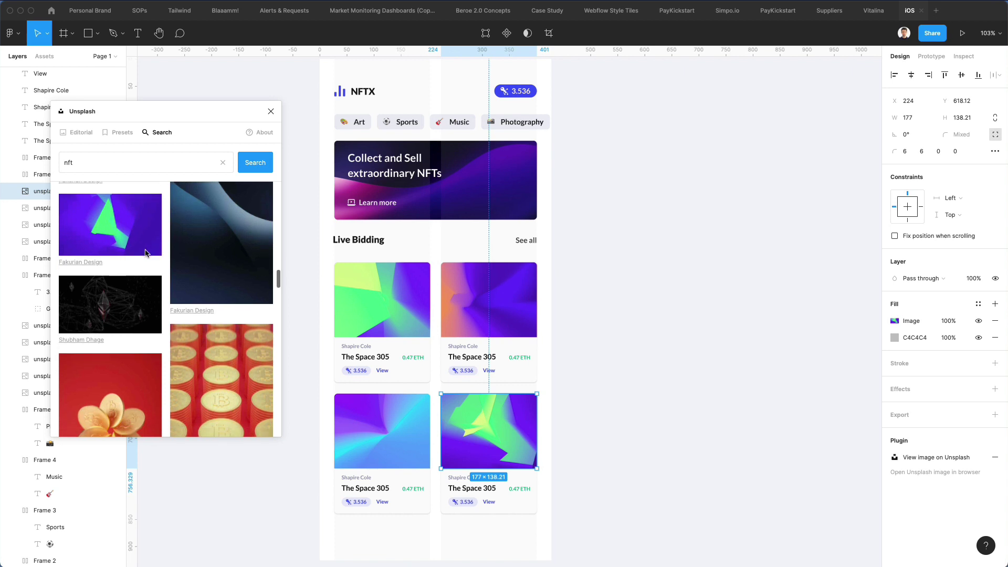
pyautogui.scroll(3, 152, 242)
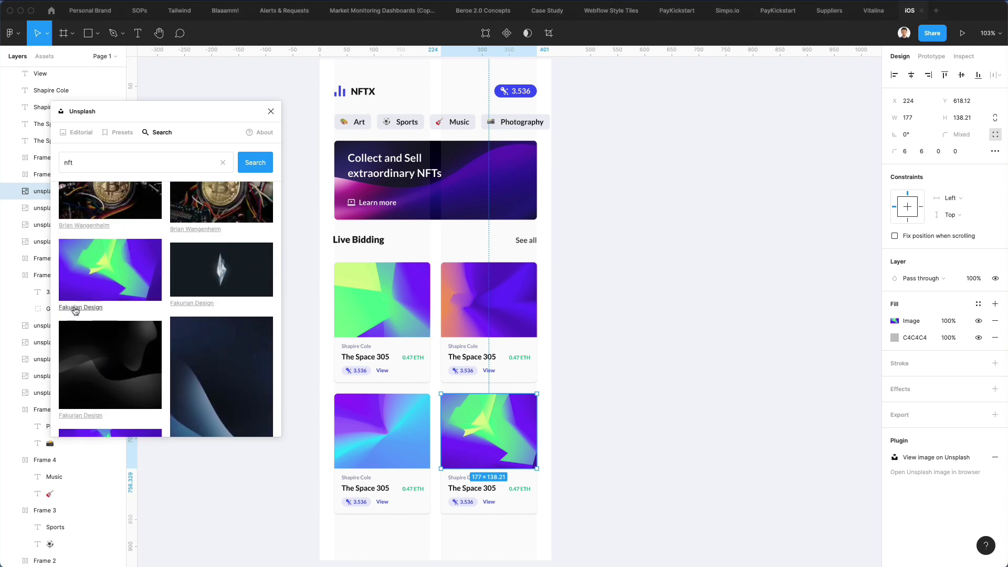
pyautogui.click(131, 158)
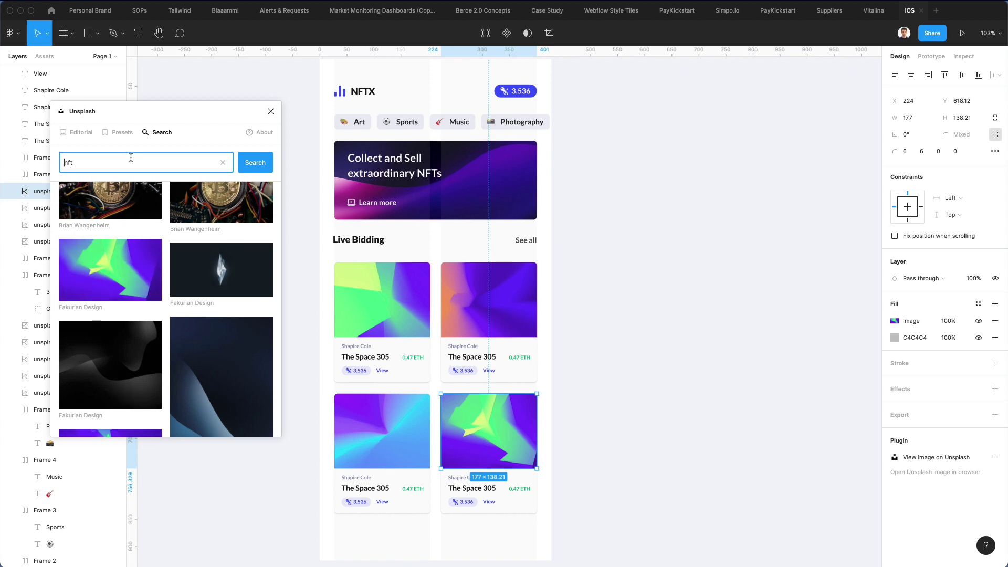
# Run the 'Fakurian Design' Unsplash search and browse its mostly everyday-photo results
pyautogui.click(255, 167)
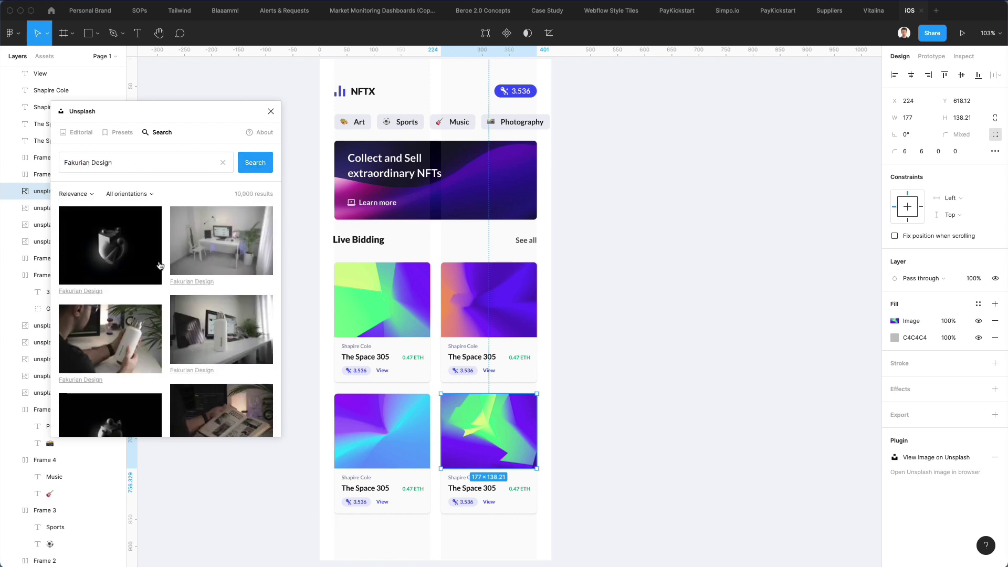
pyautogui.scroll(-10, 165, 254)
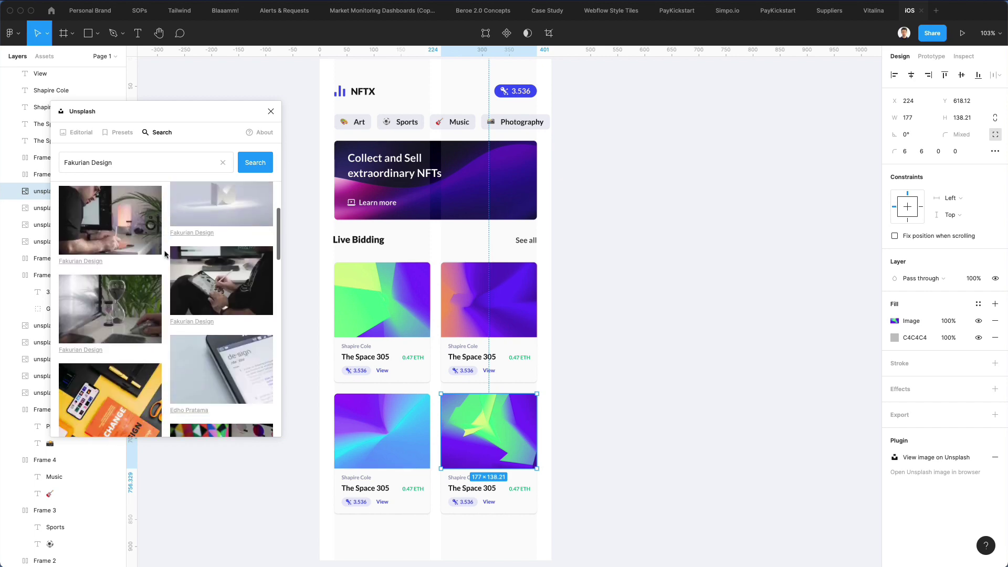
pyautogui.scroll(-10, 165, 254)
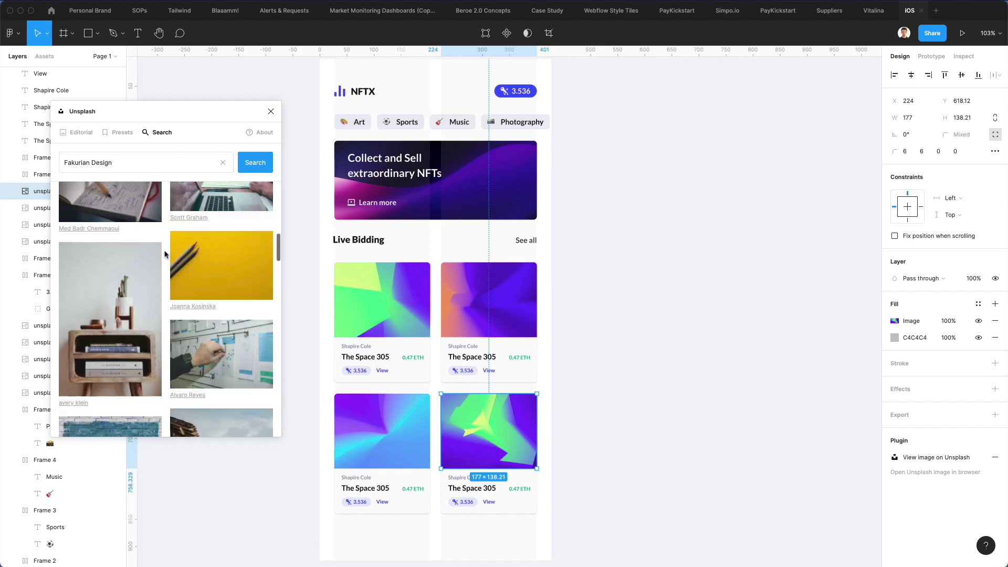
pyautogui.scroll(-3, 165, 254)
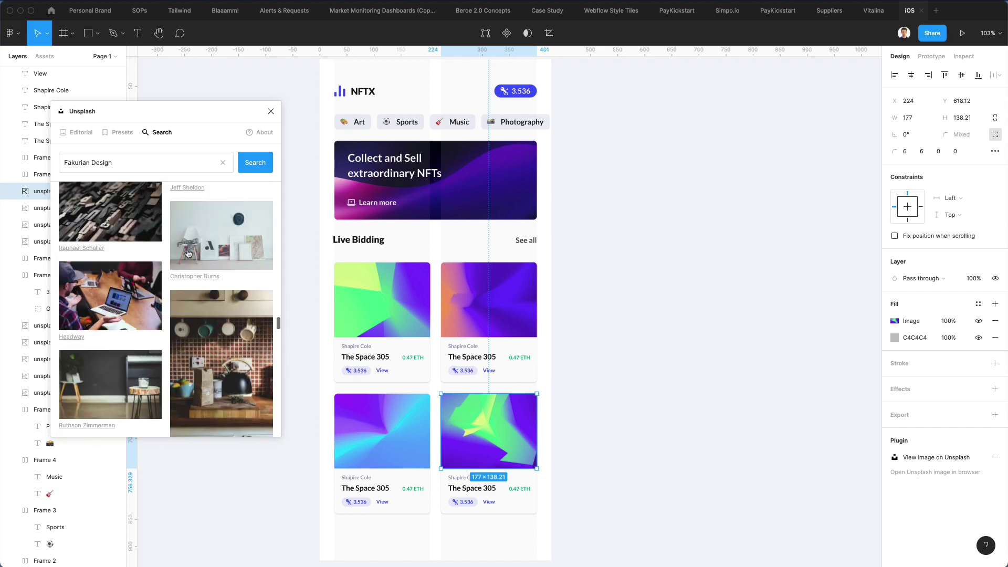
pyautogui.scroll(-5, 188, 253)
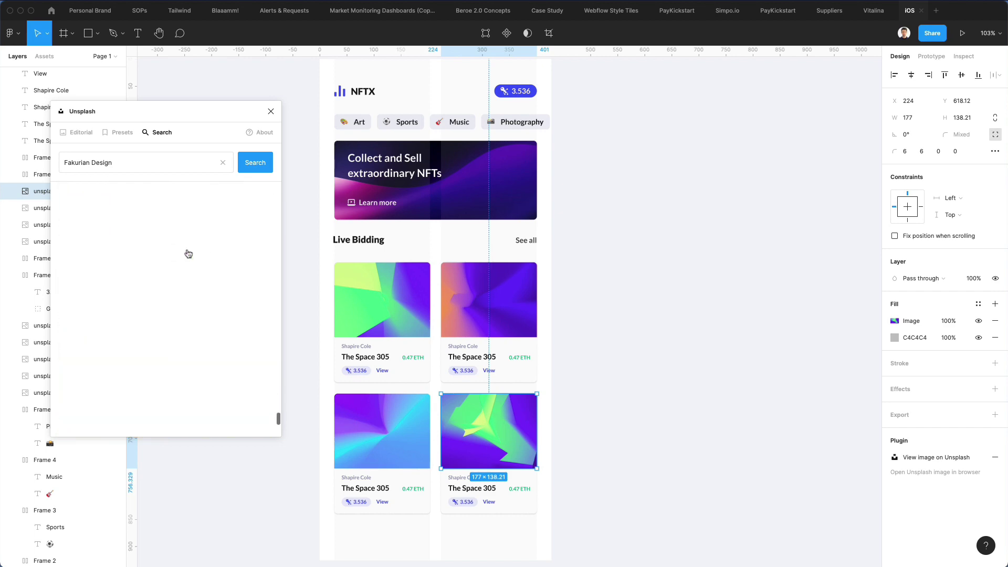
pyautogui.scroll(-5, 188, 253)
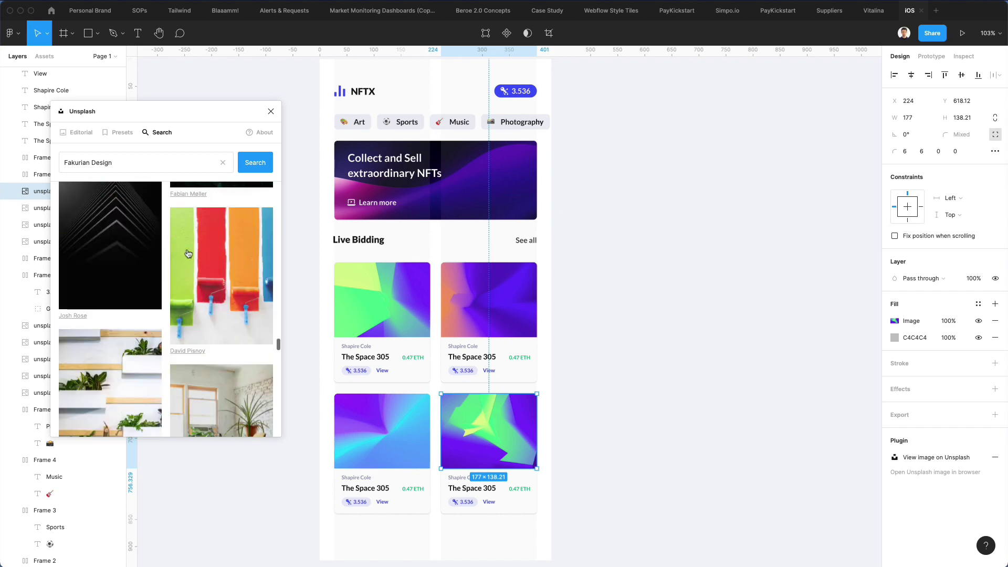
pyautogui.scroll(-15, 167, 269)
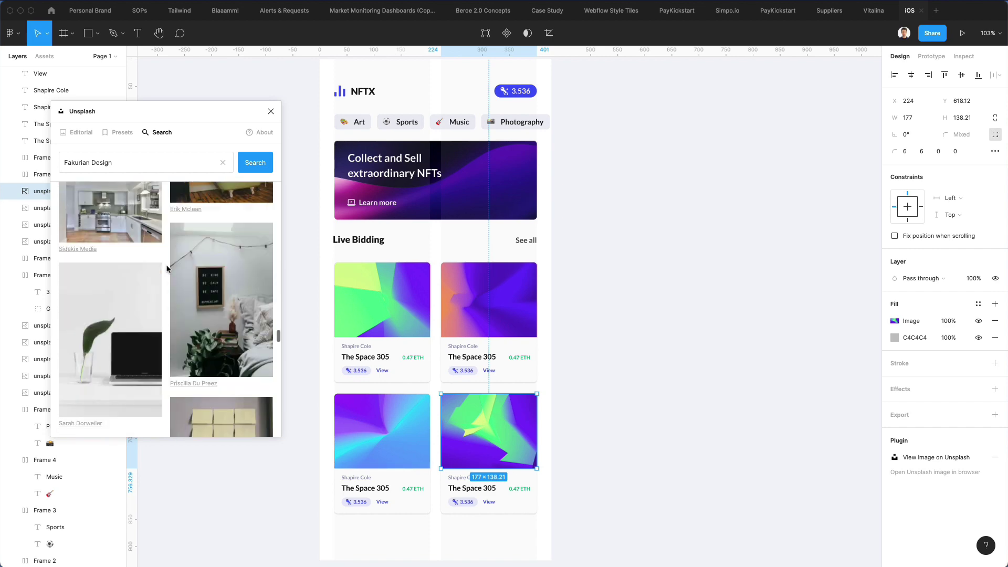
pyautogui.scroll(-10, 167, 269)
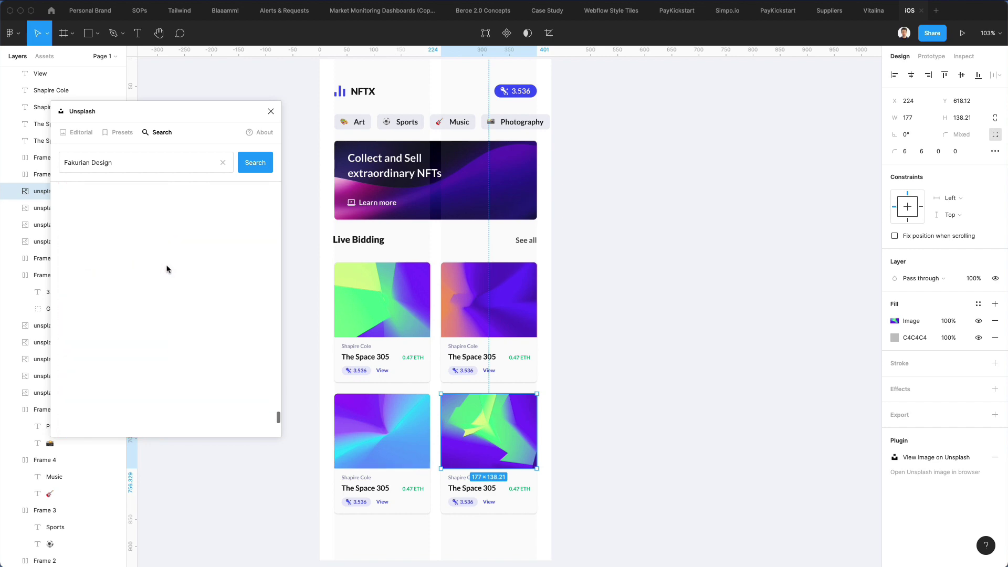
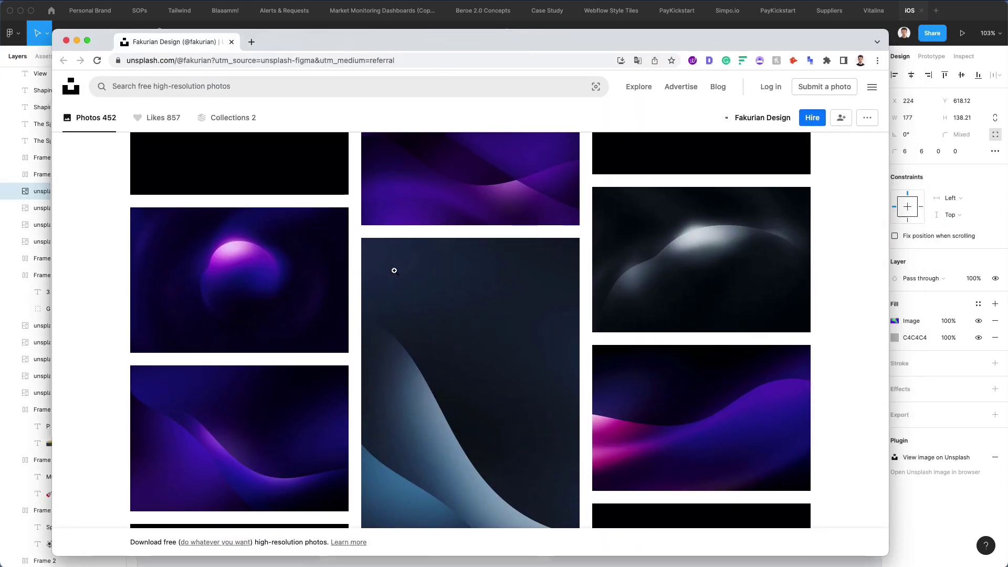
# Scroll the photographer's Unsplash profile and load more abstract photos
pyautogui.scroll(-15, 361, 288)
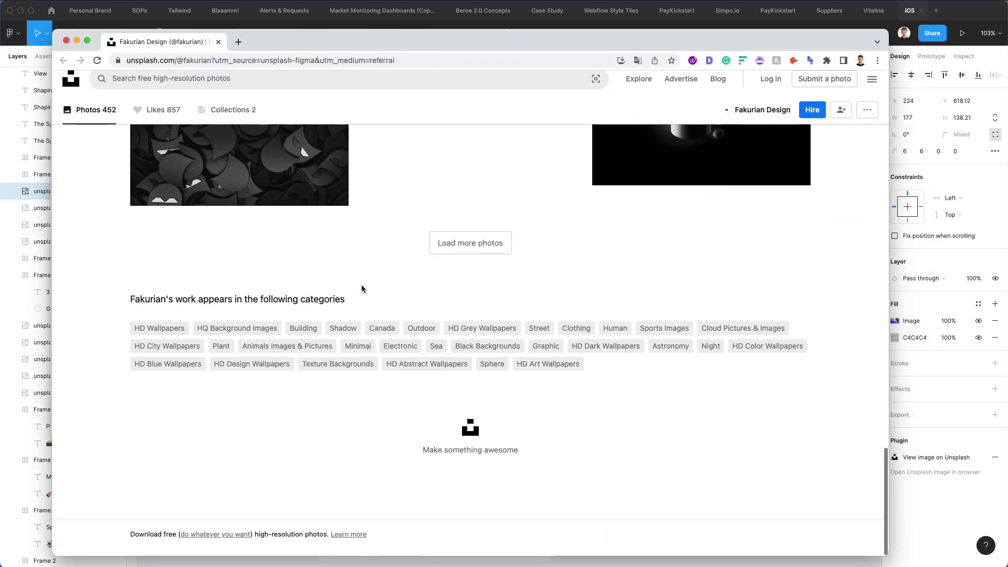
pyautogui.scroll(5, 362, 288)
pyautogui.scroll(-3, 362, 288)
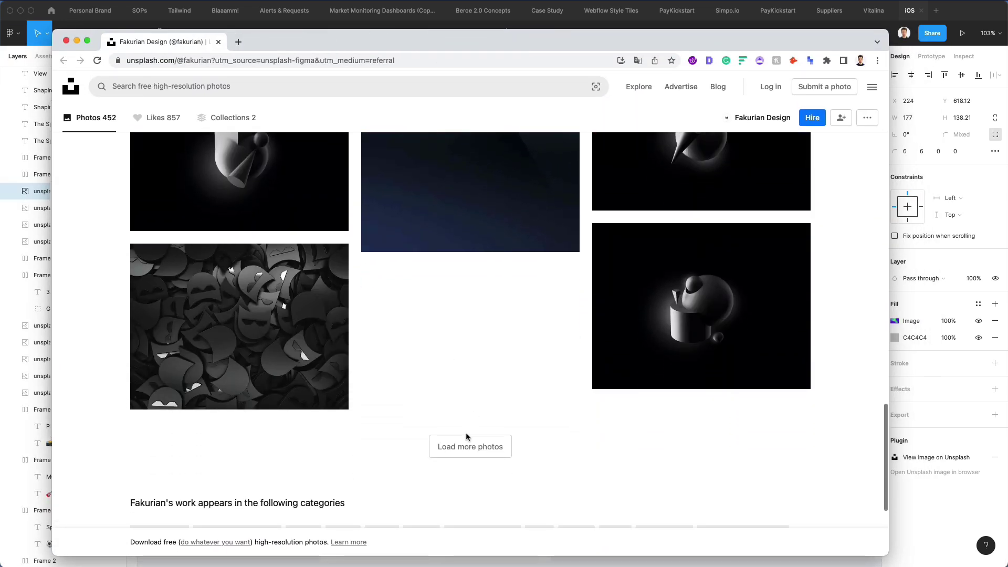
pyautogui.click(468, 438)
# Open the purple glowing sphere photo's detail page
pyautogui.scroll(-15, 405, 293)
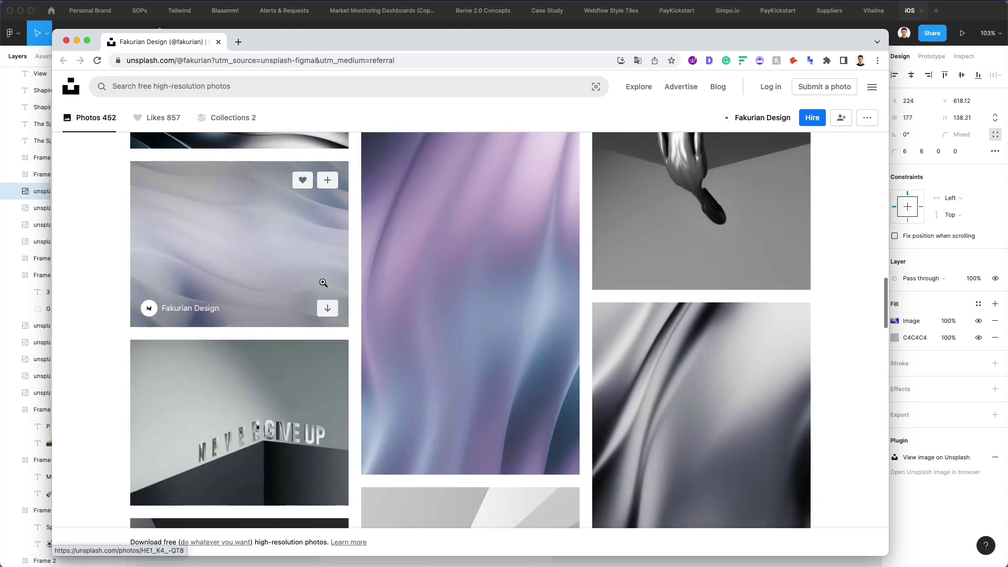
pyautogui.scroll(-15, 323, 283)
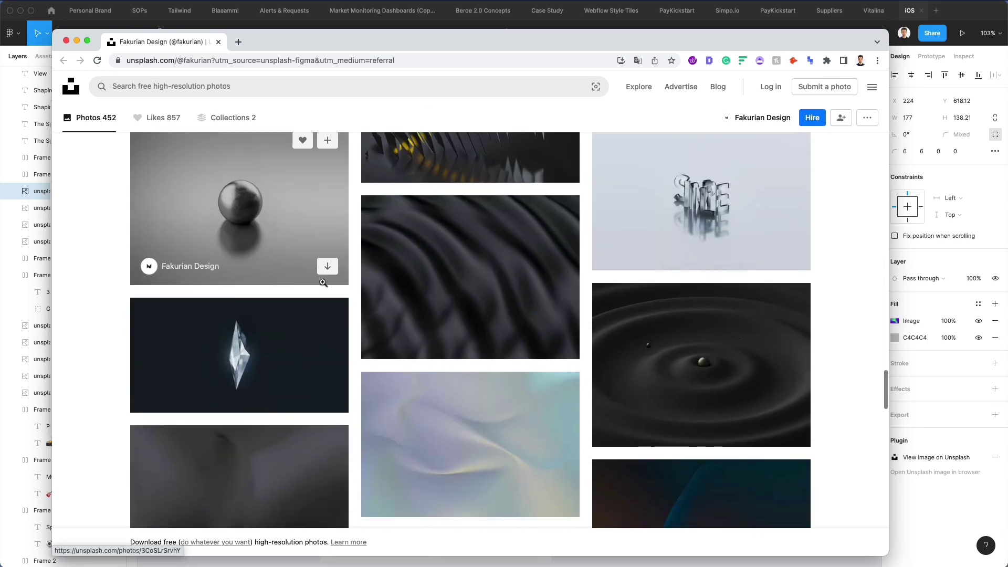
pyautogui.scroll(-15, 274, 269)
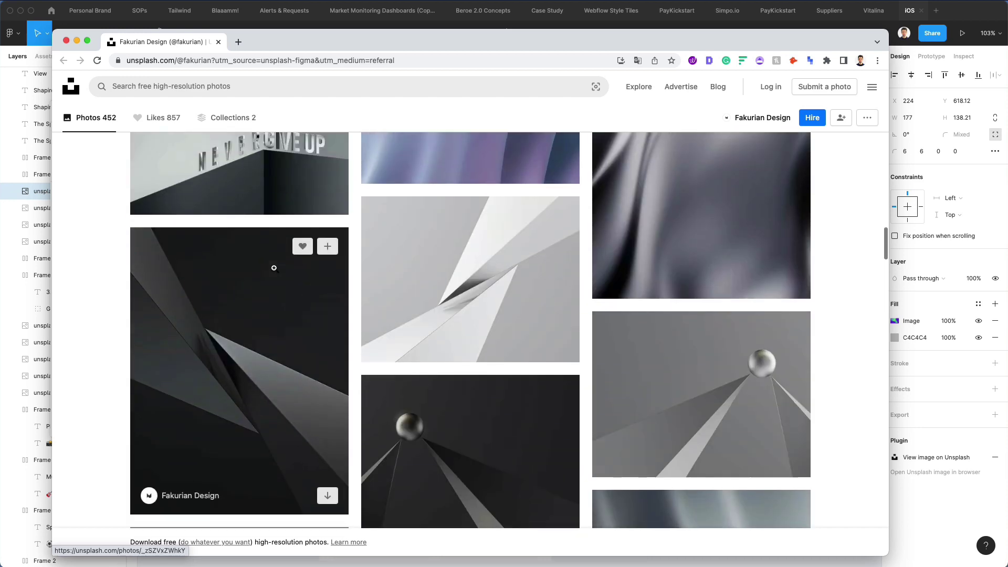
pyautogui.scroll(5, 274, 269)
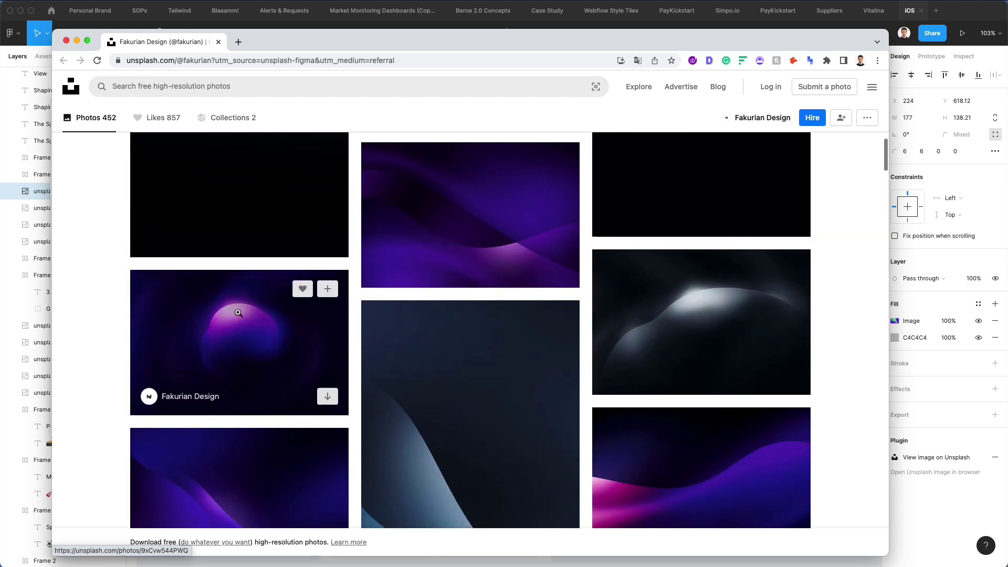
pyautogui.click(234, 299)
# Move the browser aside, review the sphere photo's details, and return to Figma
pyautogui.moveTo(492, 31); pyautogui.dragTo(670, 34)
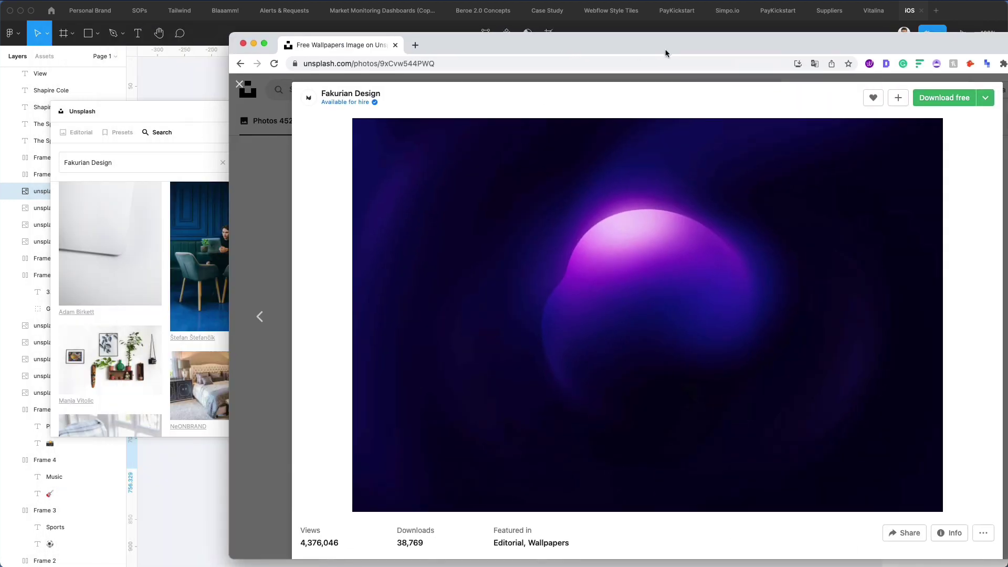
pyautogui.scroll(-3, 677, 181)
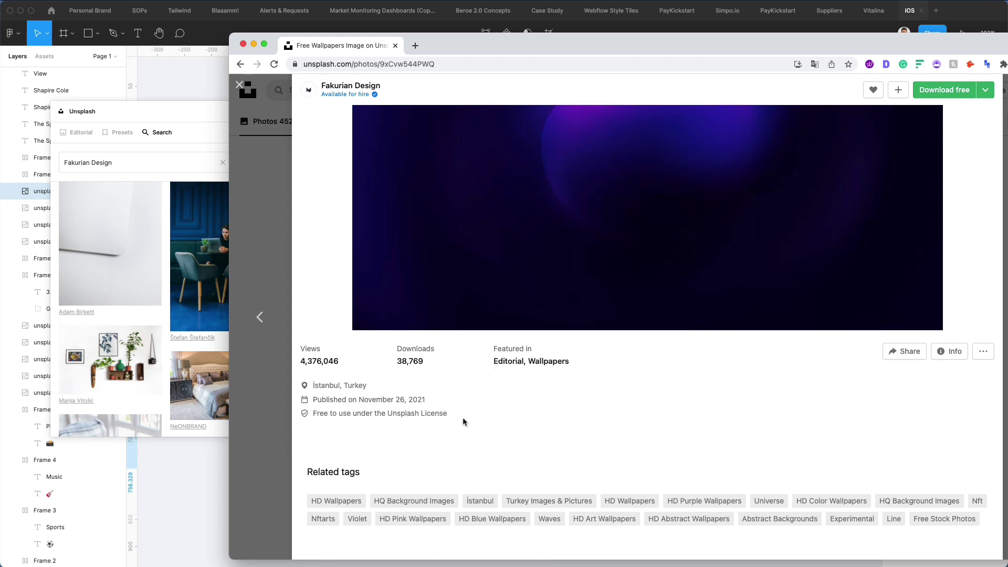
pyautogui.scroll(4, 560, 376)
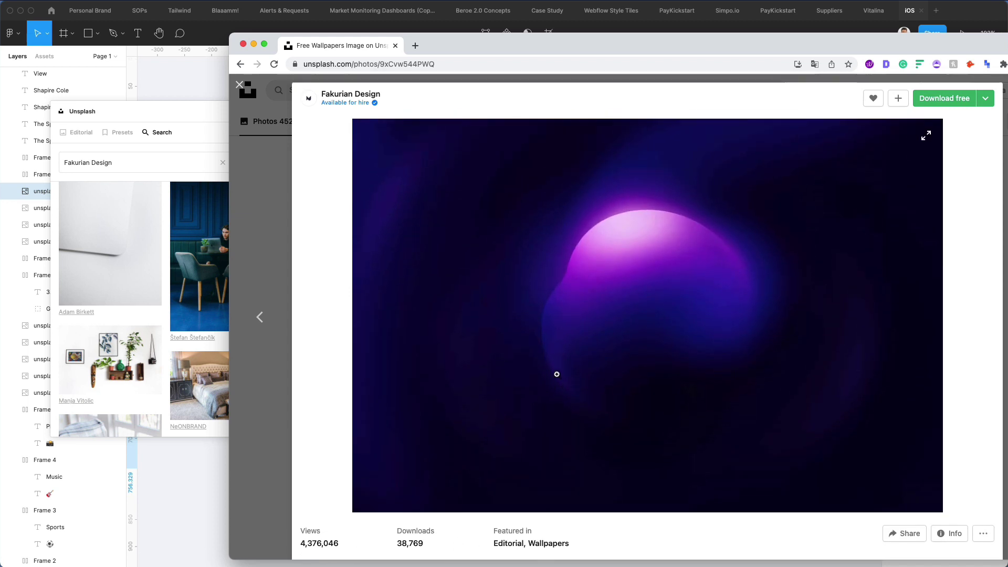
pyautogui.scroll(-8, 549, 162)
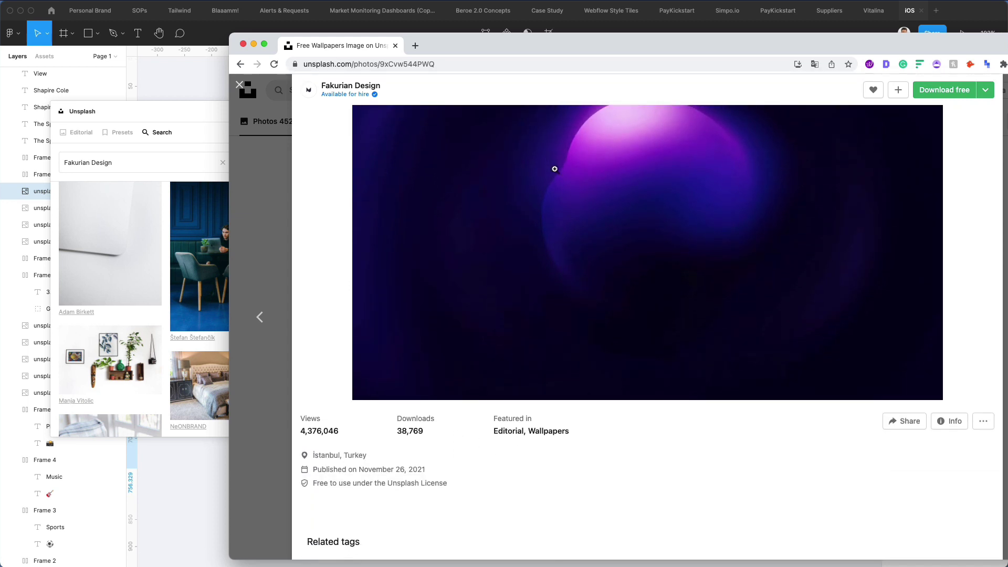
pyautogui.scroll(-5, 351, 326)
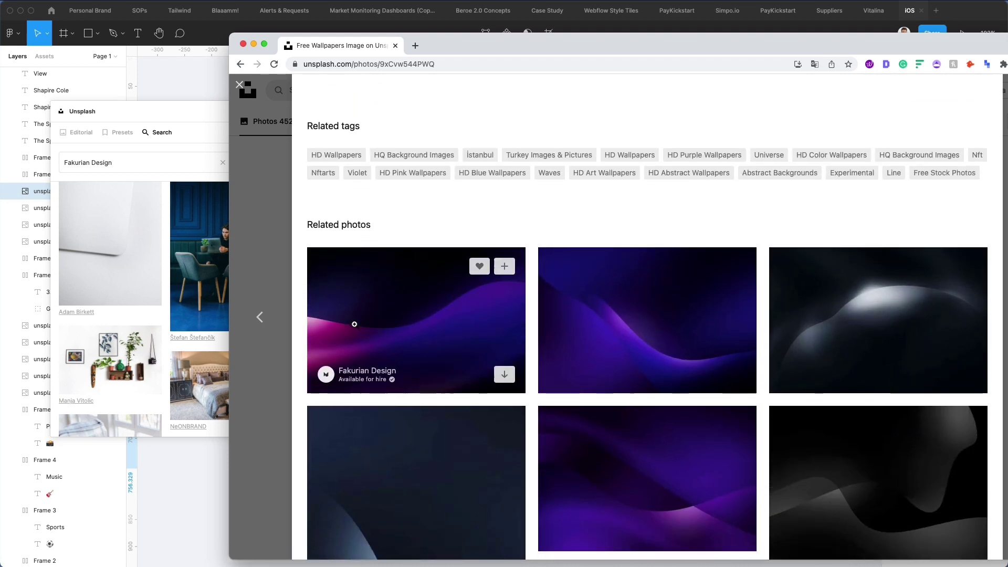
pyautogui.scroll(-15, 355, 325)
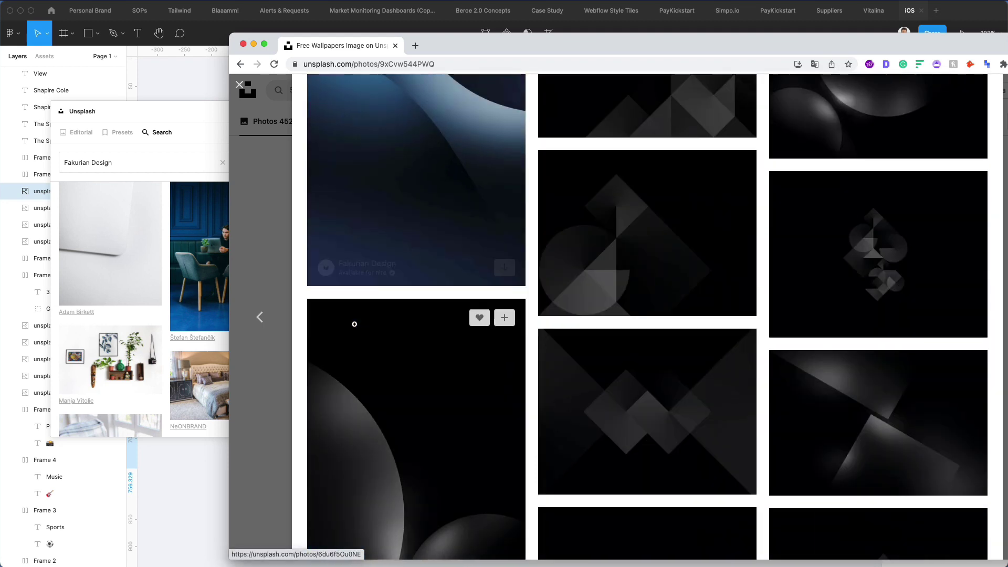
pyautogui.scroll(-10, 354, 325)
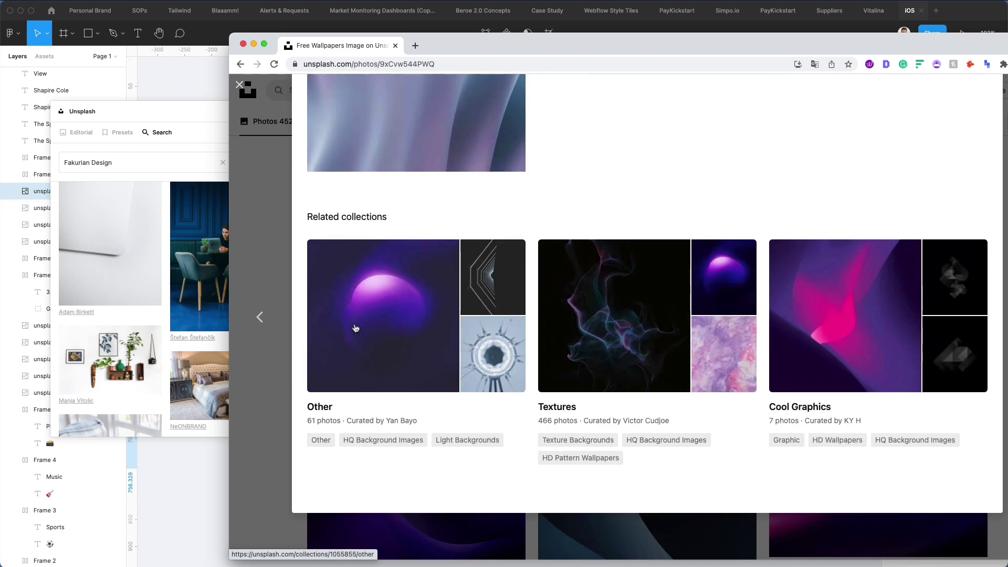
pyautogui.press('super+Tab')
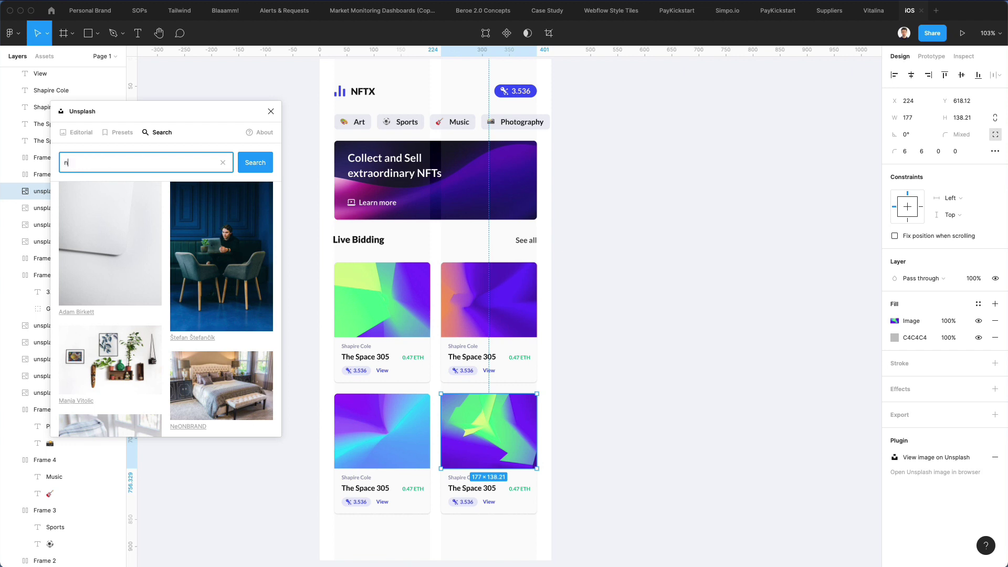
# Run the Unsplash plugin search for 'nft' and browse the results
pyautogui.press('Return')
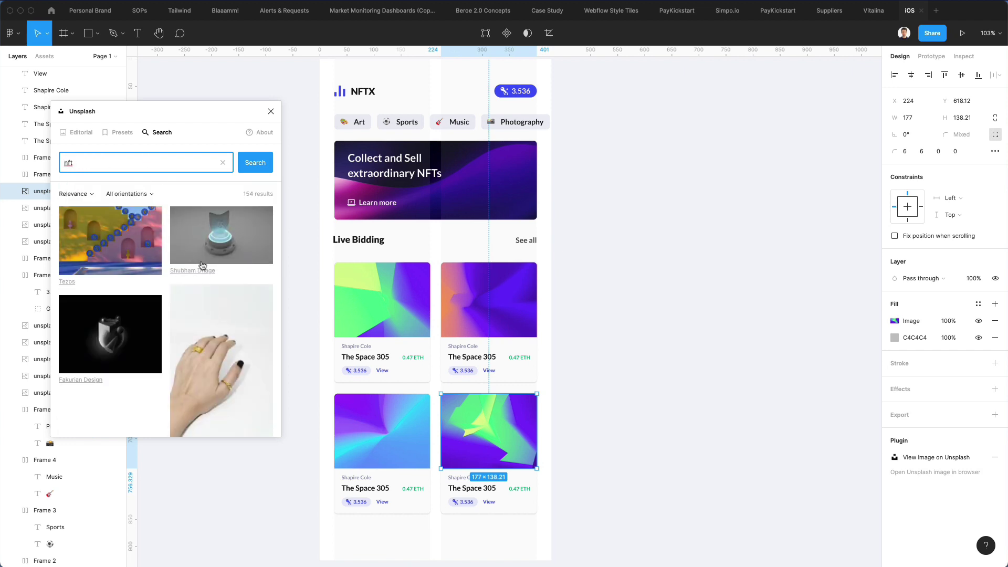
pyautogui.scroll(-3, 200, 266)
pyautogui.scroll(-10, 200, 265)
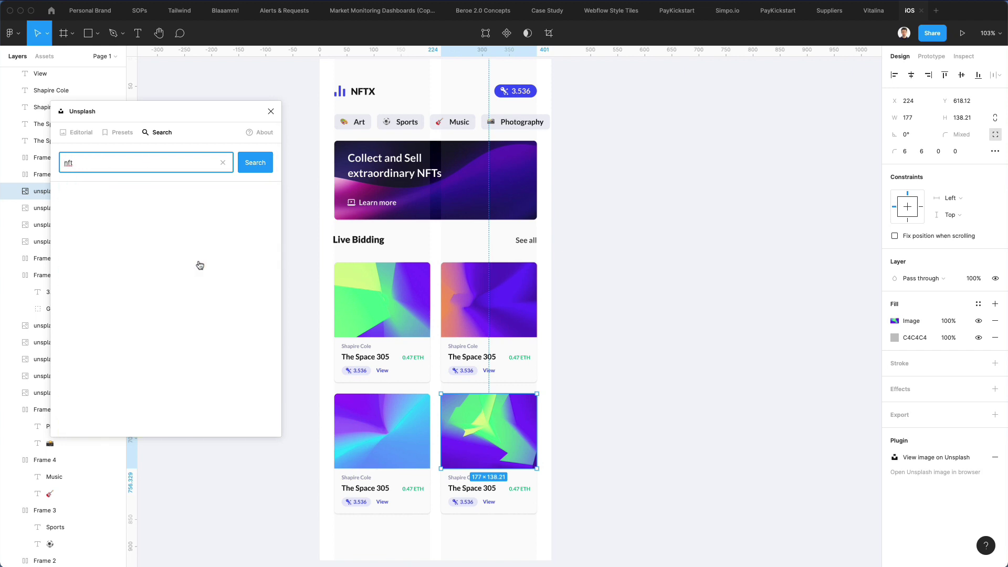
pyautogui.scroll(-5, 199, 265)
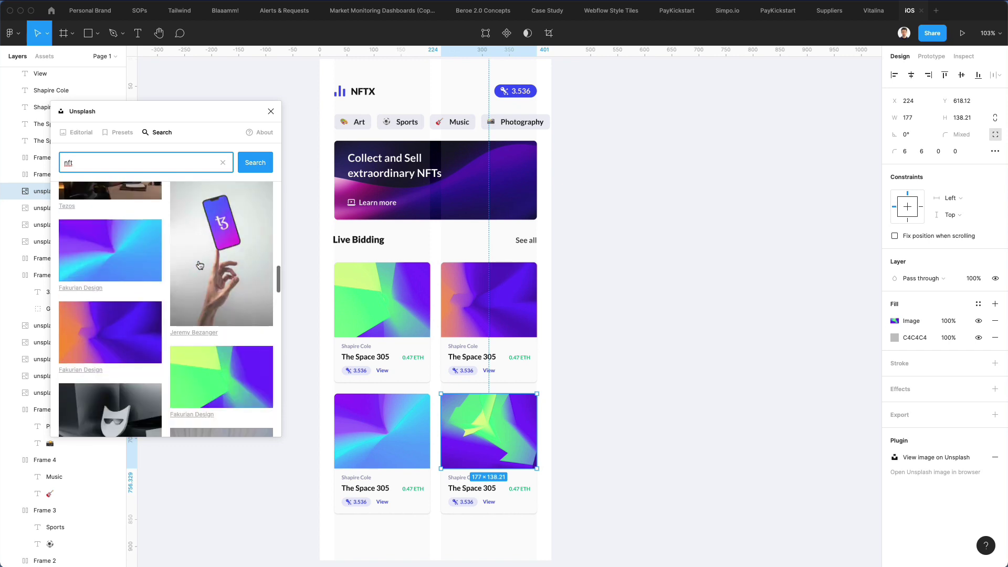
pyautogui.scroll(-10, 199, 265)
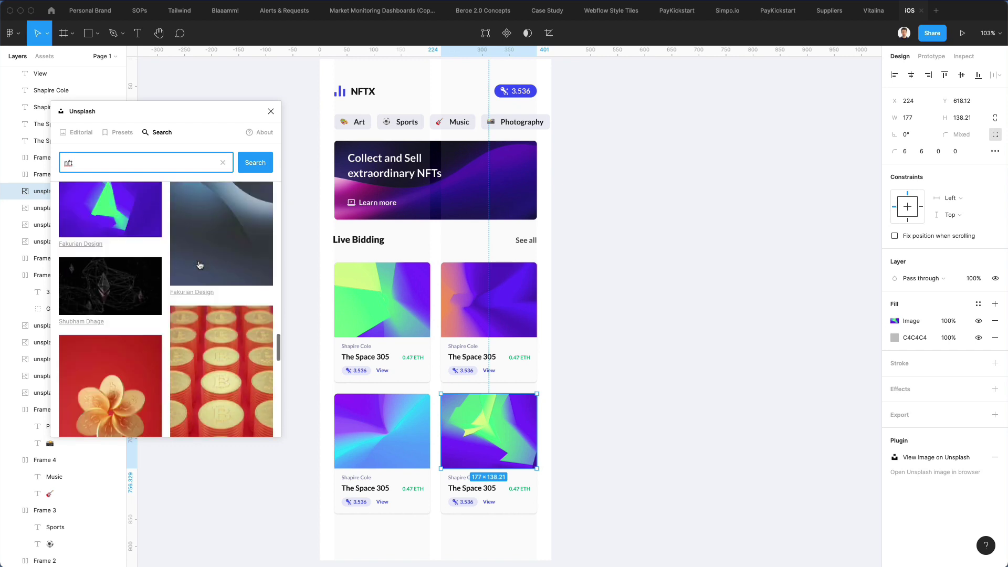
pyautogui.scroll(3, 109, 269)
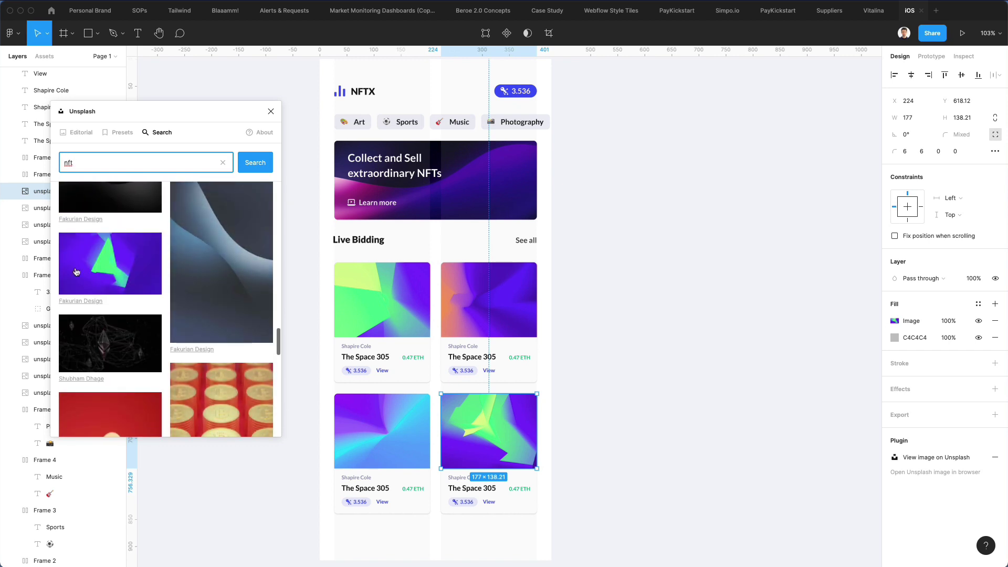
# Try abstract thumbnails on the bottom-right card, ending with the dark purple orb image
pyautogui.click(110, 261)
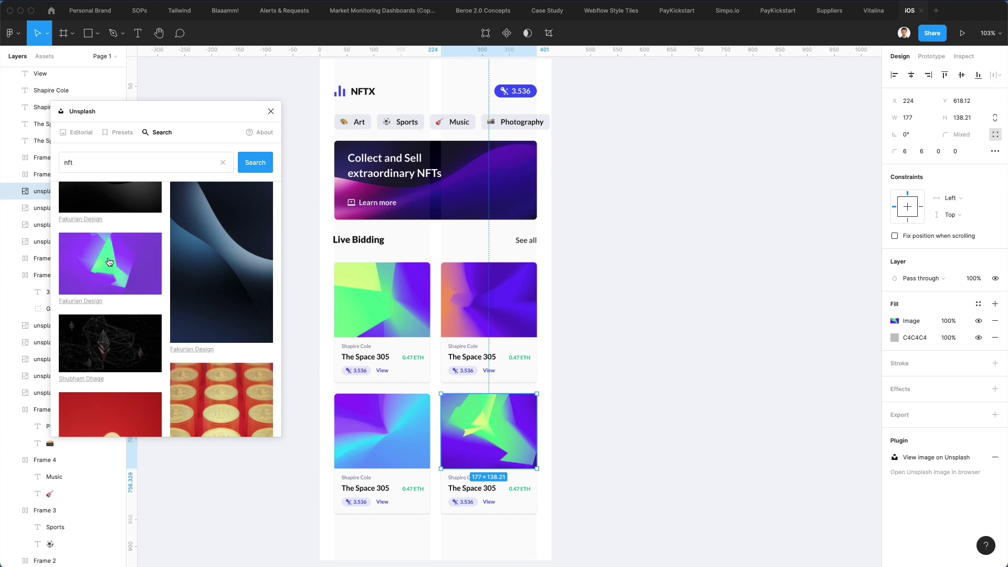
pyautogui.scroll(-8, 203, 294)
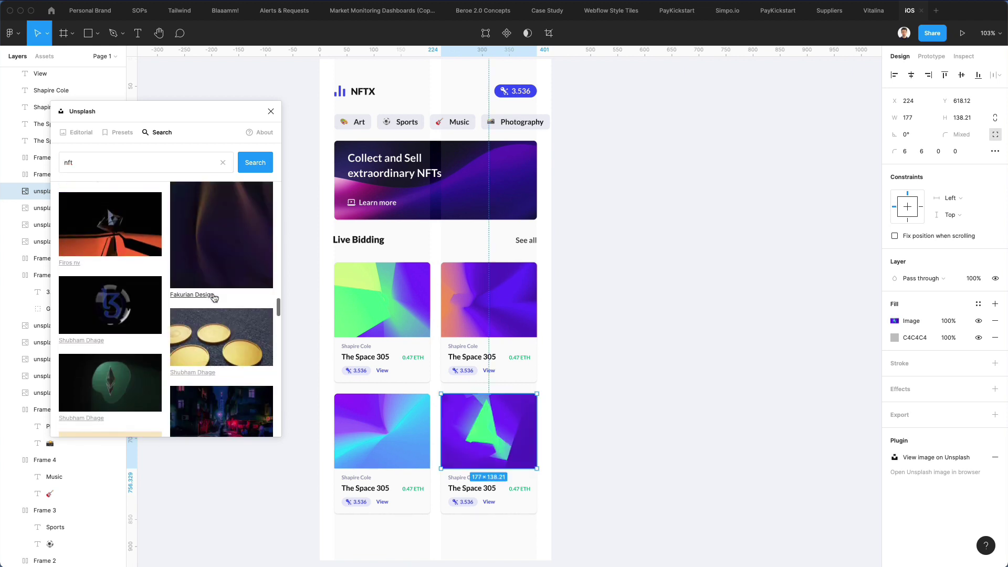
pyautogui.scroll(1, 214, 298)
pyautogui.click(90, 275)
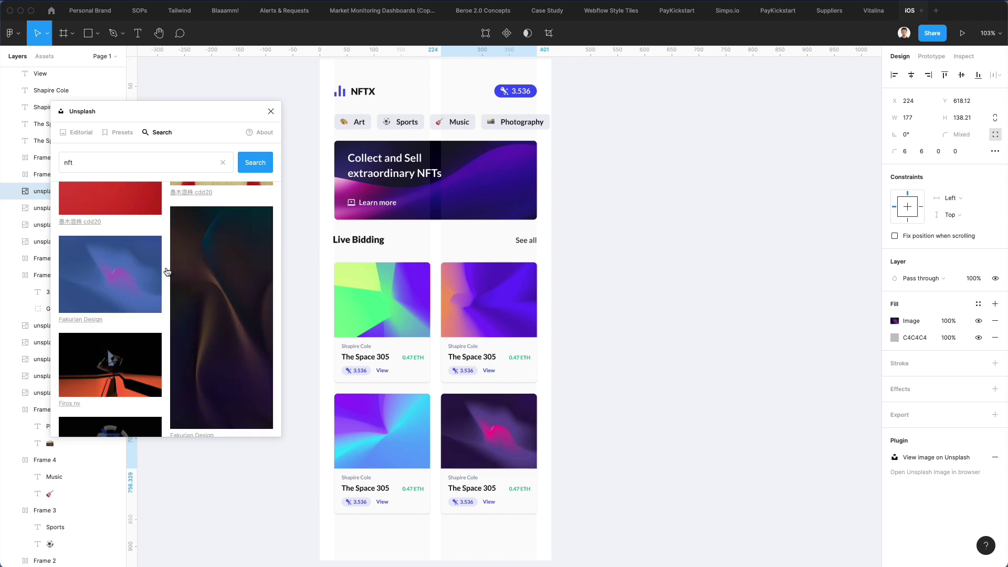
pyautogui.scroll(-10, 164, 337)
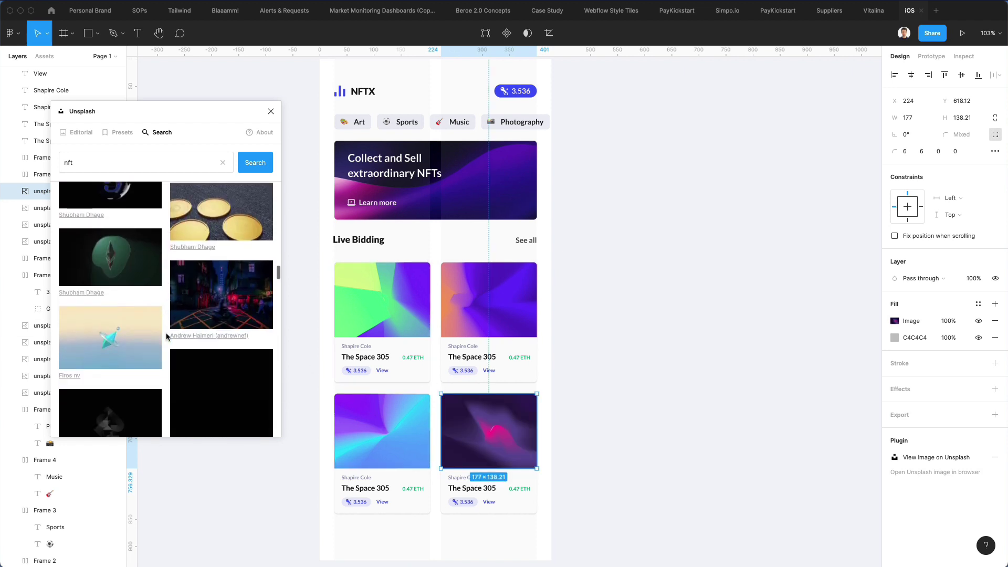
pyautogui.scroll(-6, 166, 337)
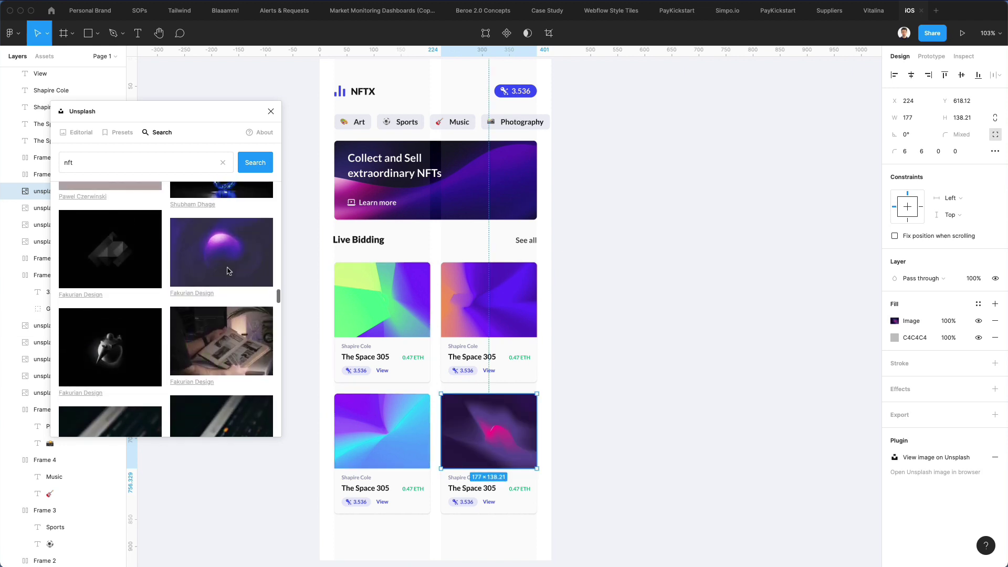
pyautogui.scroll(-4, 157, 295)
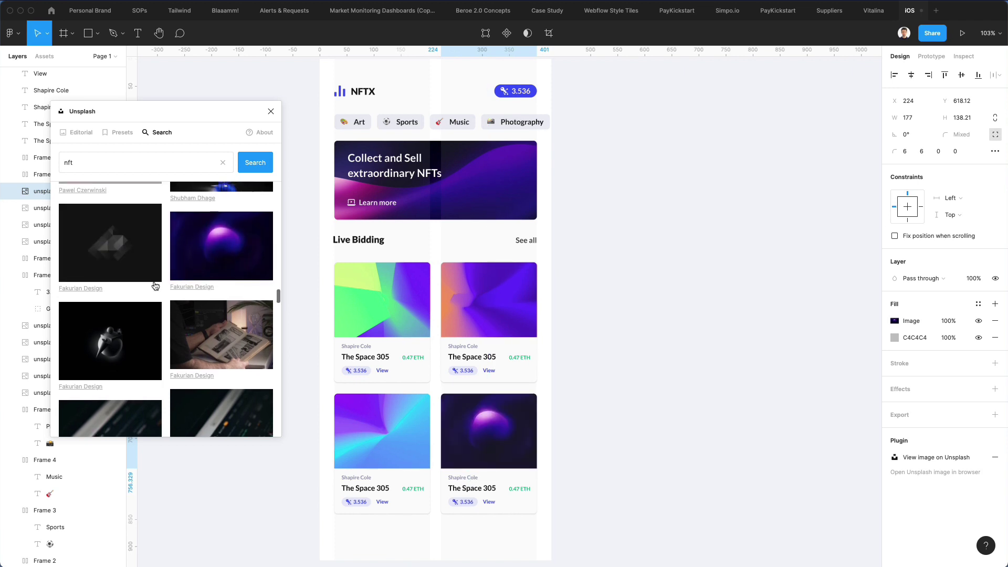
pyautogui.scroll(-15, 156, 286)
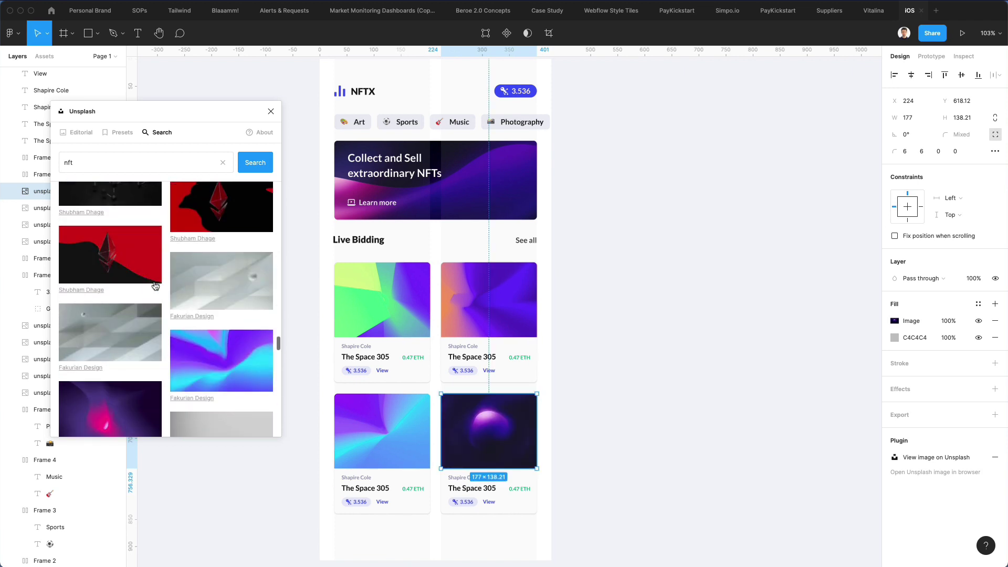
pyautogui.scroll(-10, 156, 285)
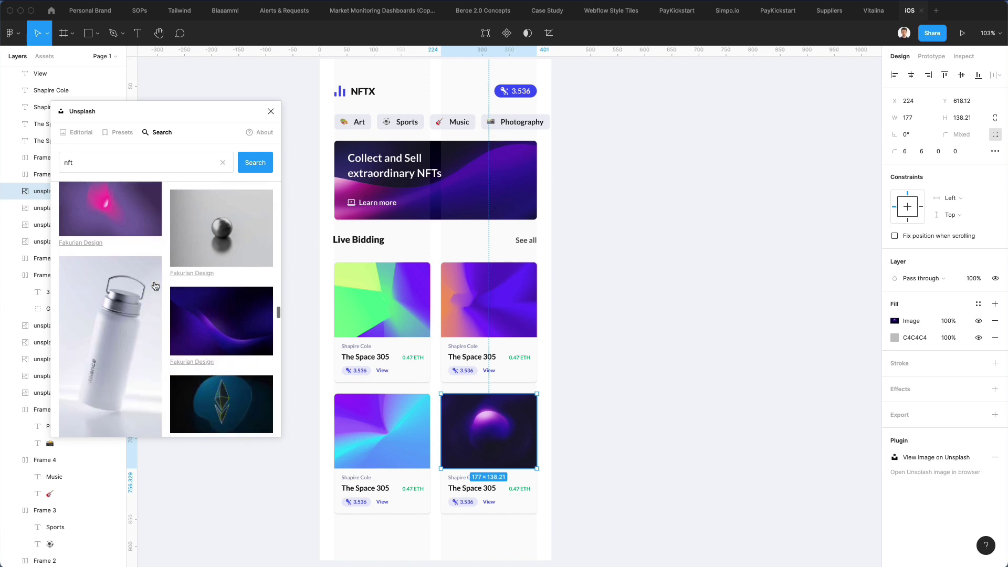
pyautogui.scroll(-10, 155, 285)
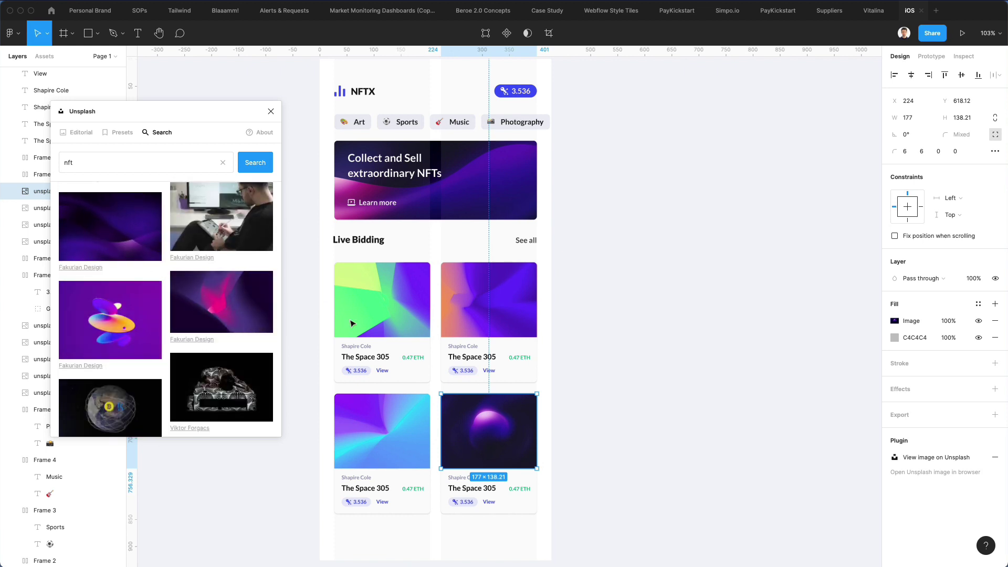
# Fill the bottom-left card's image with the colourful 3D blob picture
pyautogui.click(403, 434)
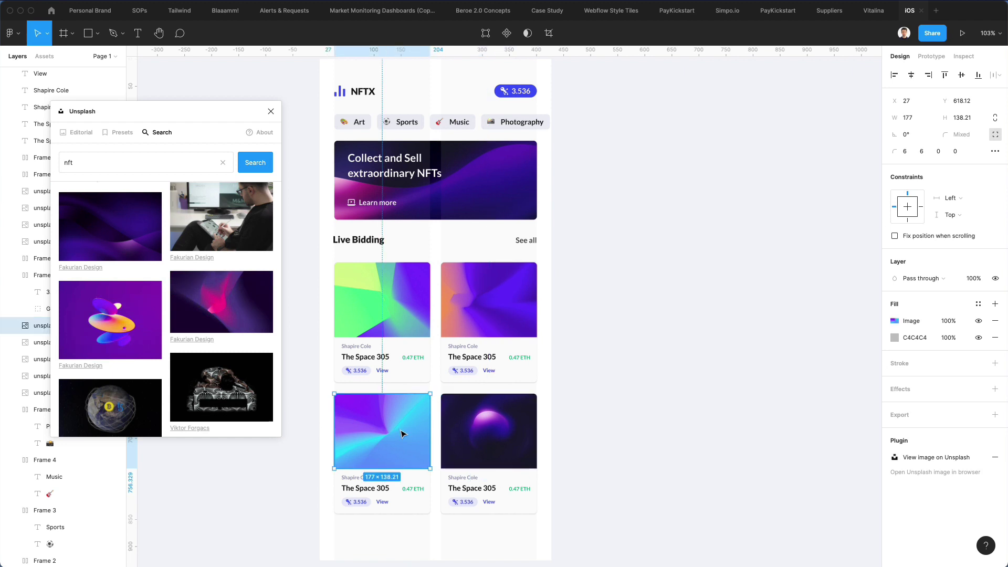
pyautogui.click(136, 313)
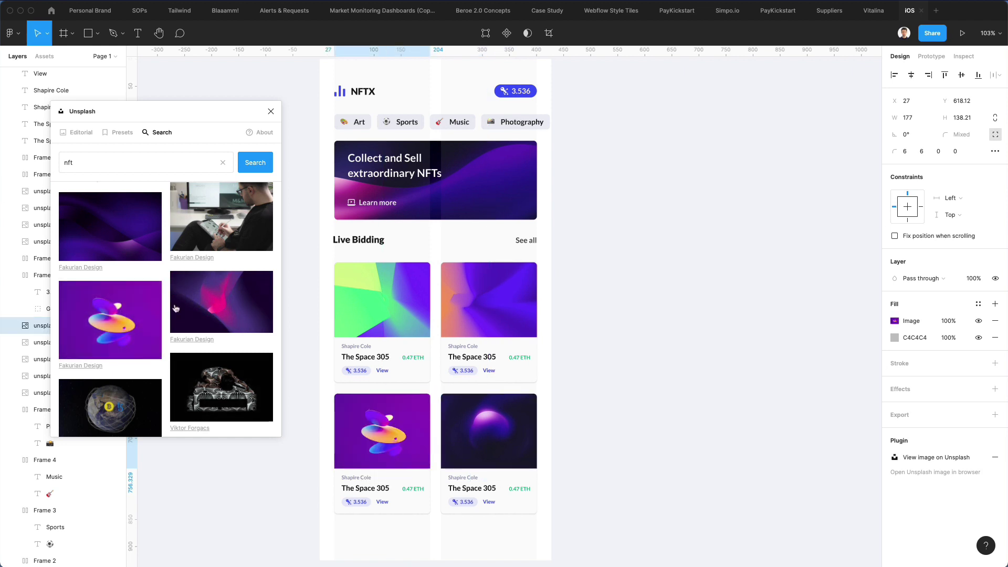
pyautogui.scroll(-15, 182, 306)
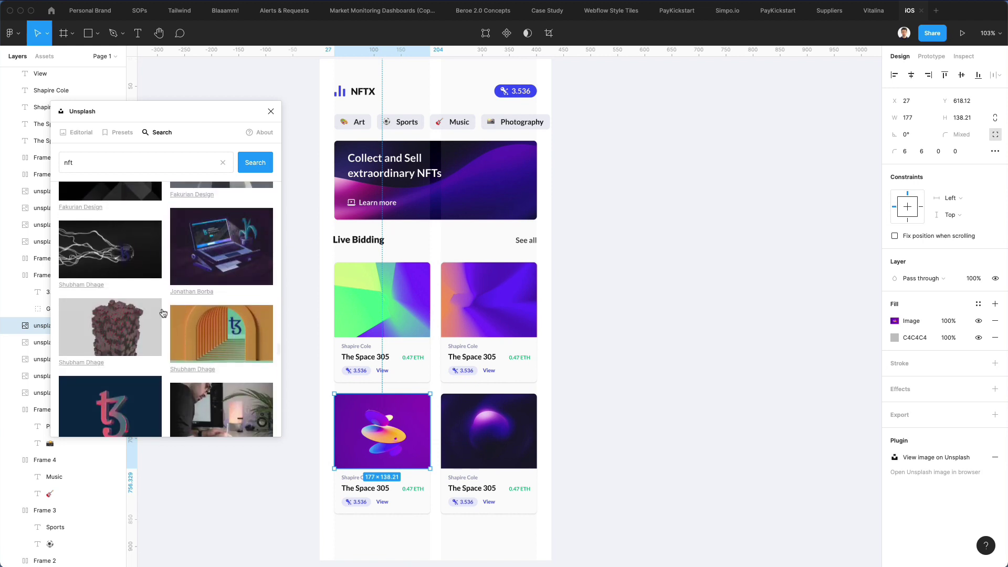
pyautogui.scroll(-10, 163, 313)
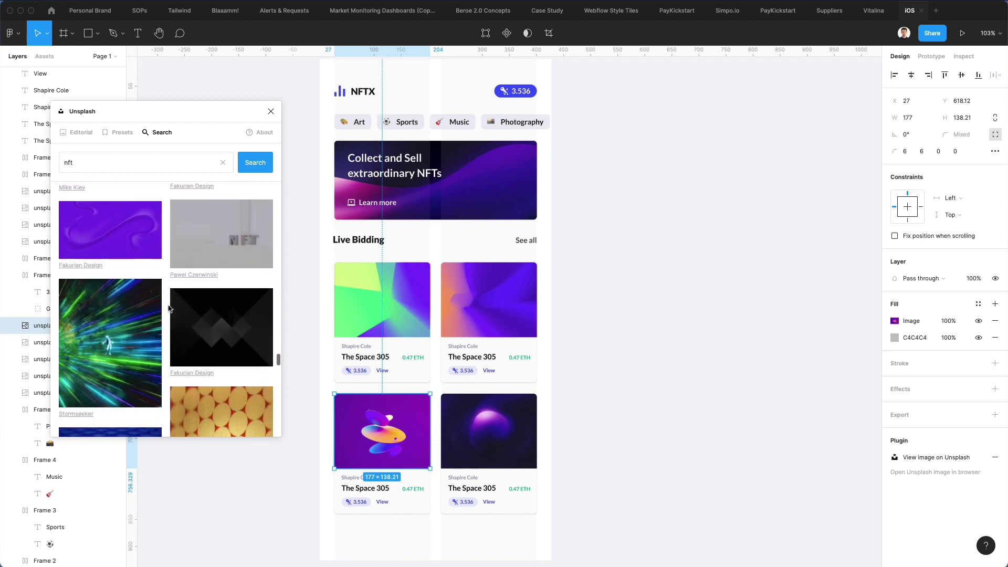
pyautogui.scroll(-10, 169, 308)
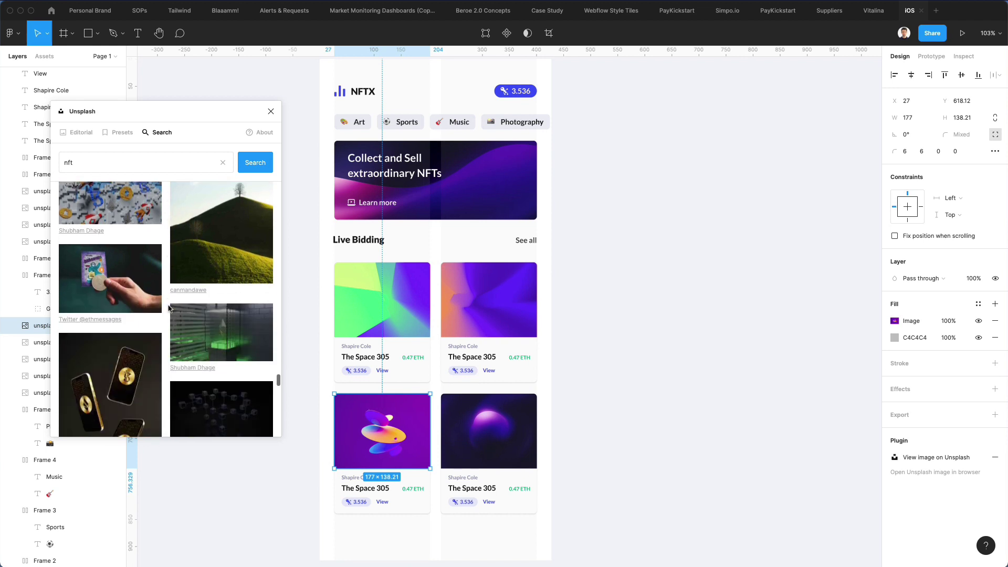
pyautogui.scroll(-10, 168, 308)
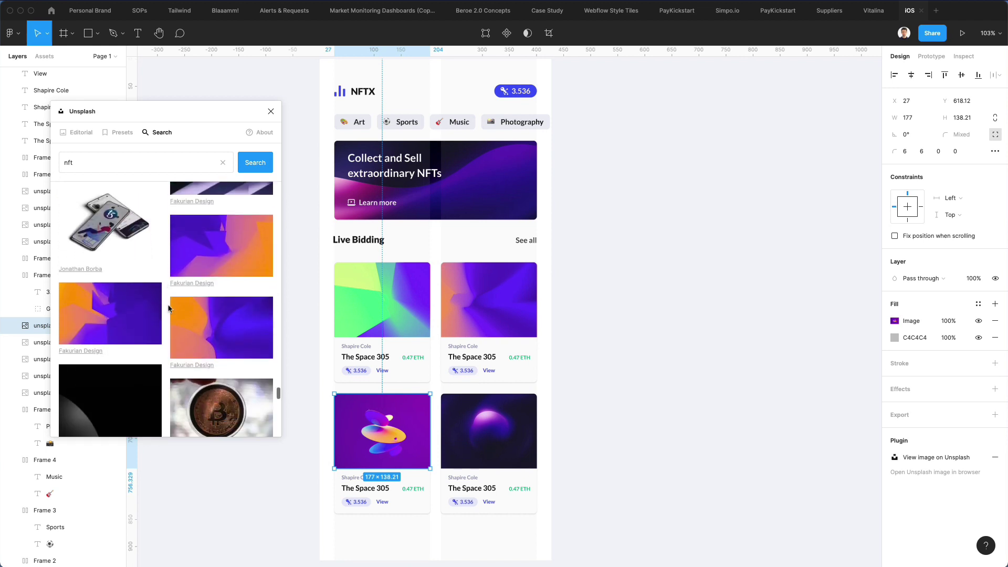
# Fill the top-right card's image with the purple-orange Fakurian abstract
pyautogui.click(477, 300)
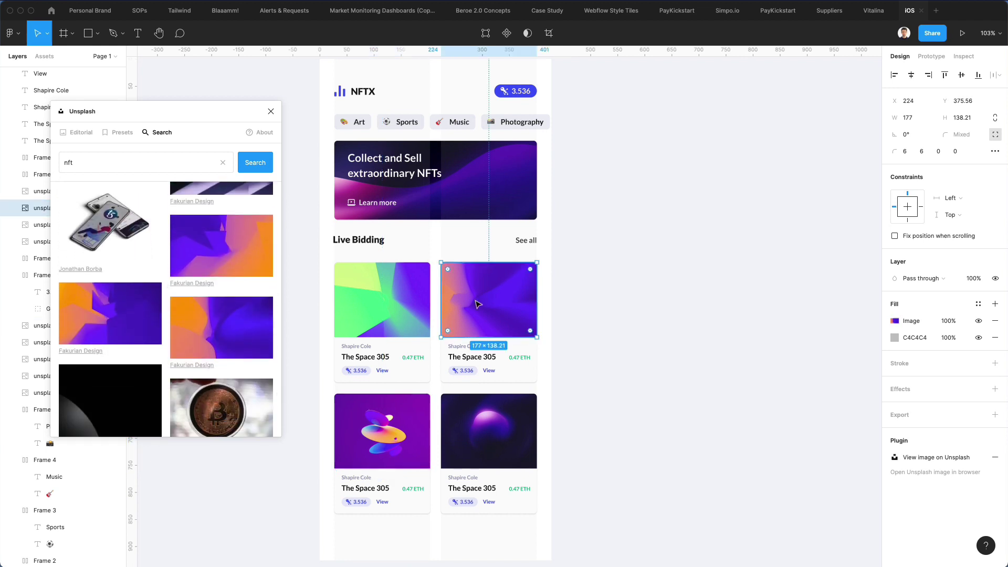
pyautogui.click(204, 258)
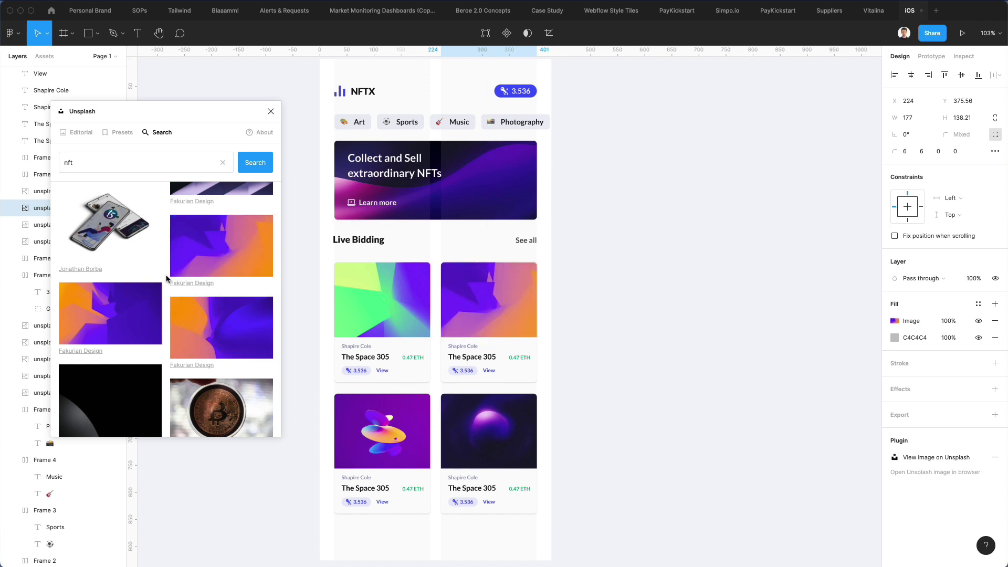
pyautogui.scroll(-8, 171, 277)
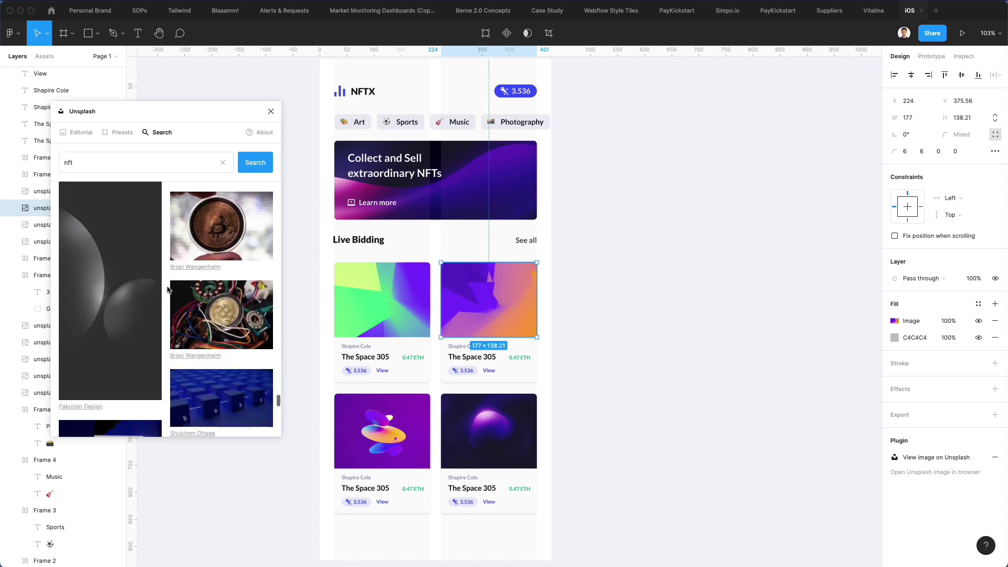
pyautogui.scroll(-10, 169, 289)
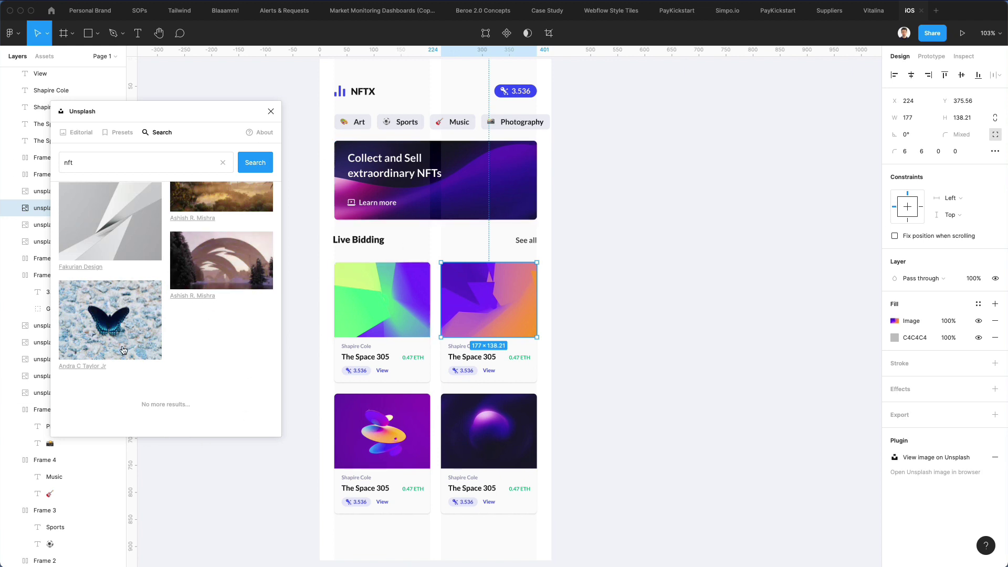
pyautogui.scroll(10, 124, 350)
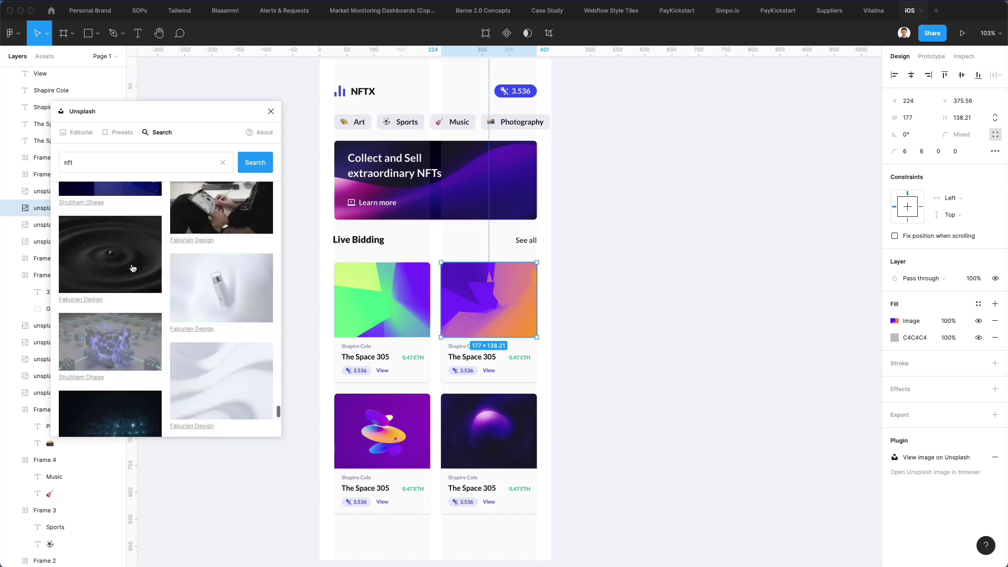
pyautogui.scroll(10, 133, 268)
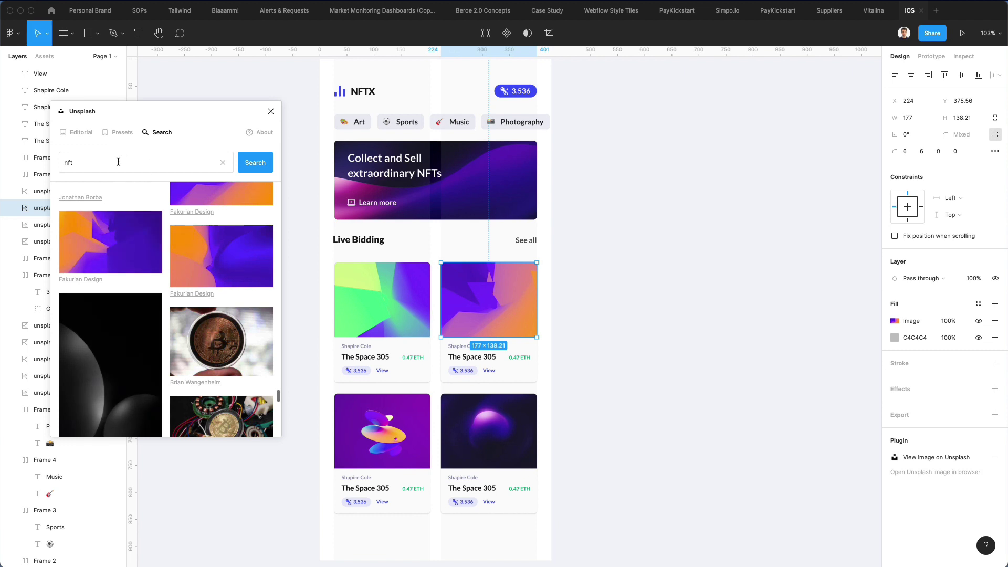
# Run the revised Unsplash search for 'nfts' and browse the results
pyautogui.press('Return')
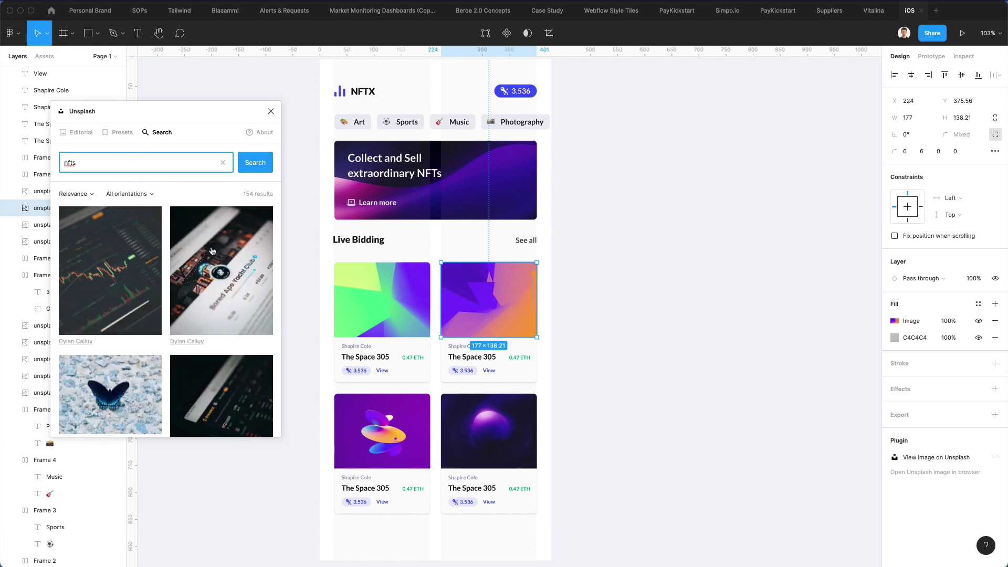
pyautogui.scroll(-1, 218, 259)
pyautogui.scroll(-10, 218, 260)
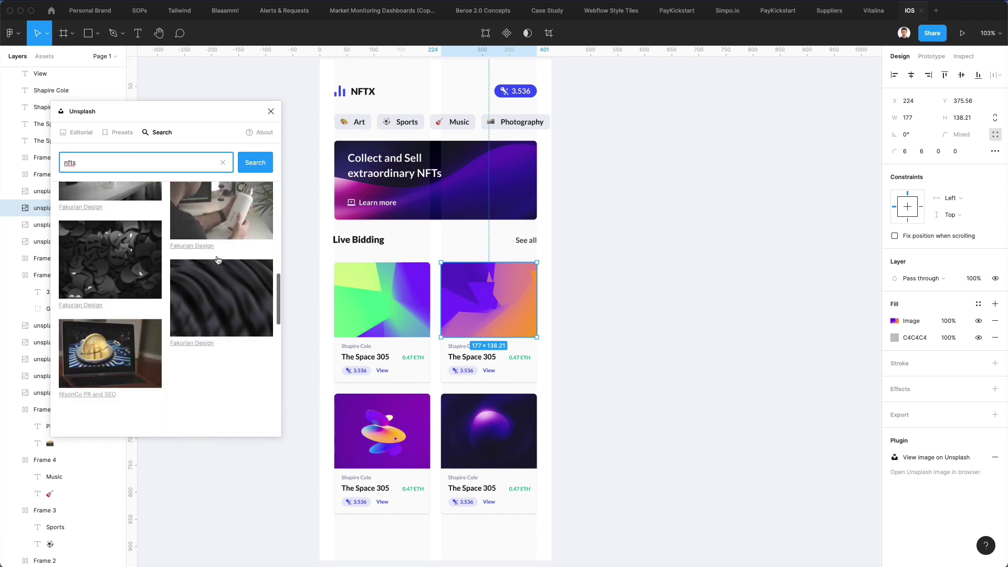
pyautogui.scroll(-10, 218, 259)
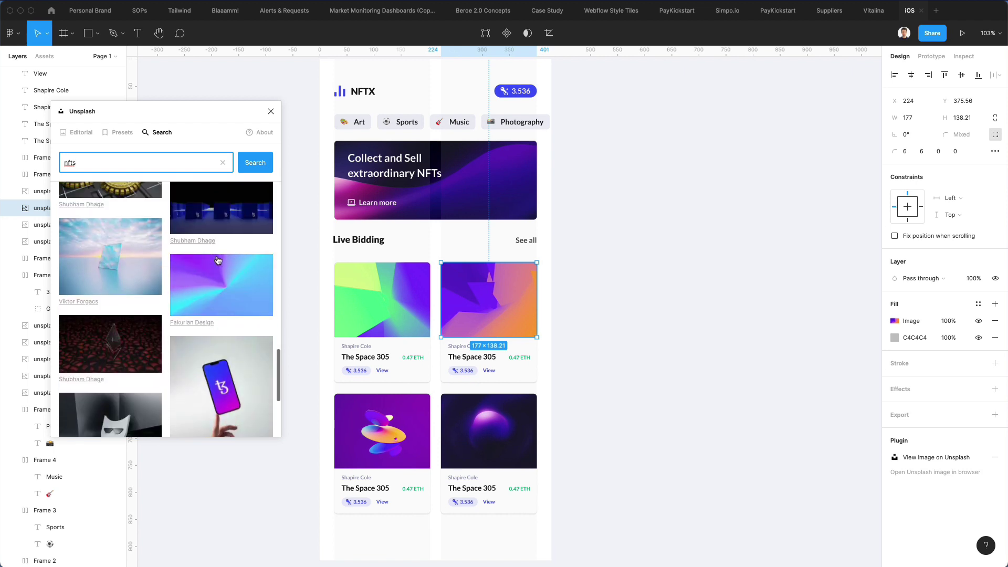
# Fill the first card's image with the green-and-purple angular abstract from the results
pyautogui.click(376, 303)
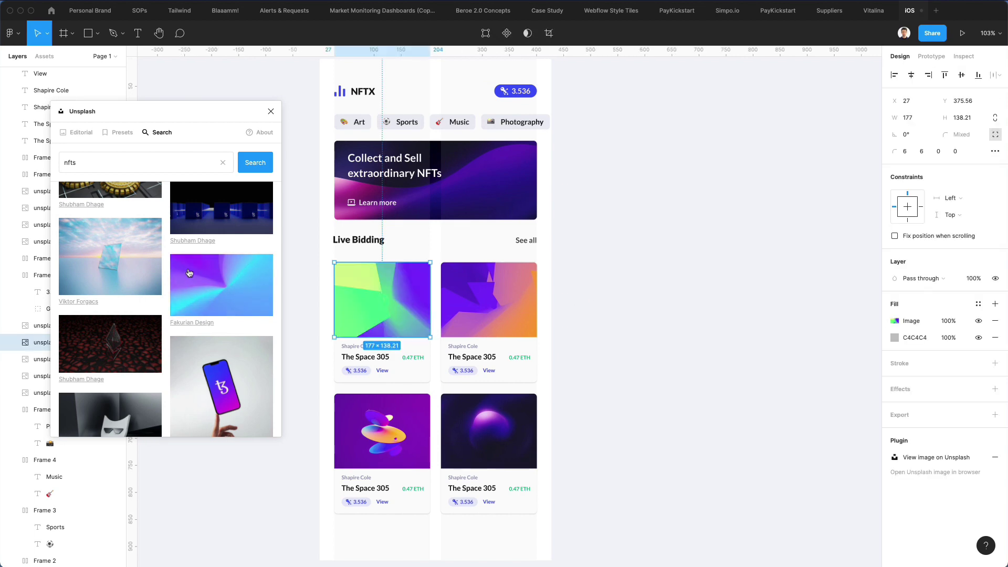
pyautogui.scroll(-15, 205, 270)
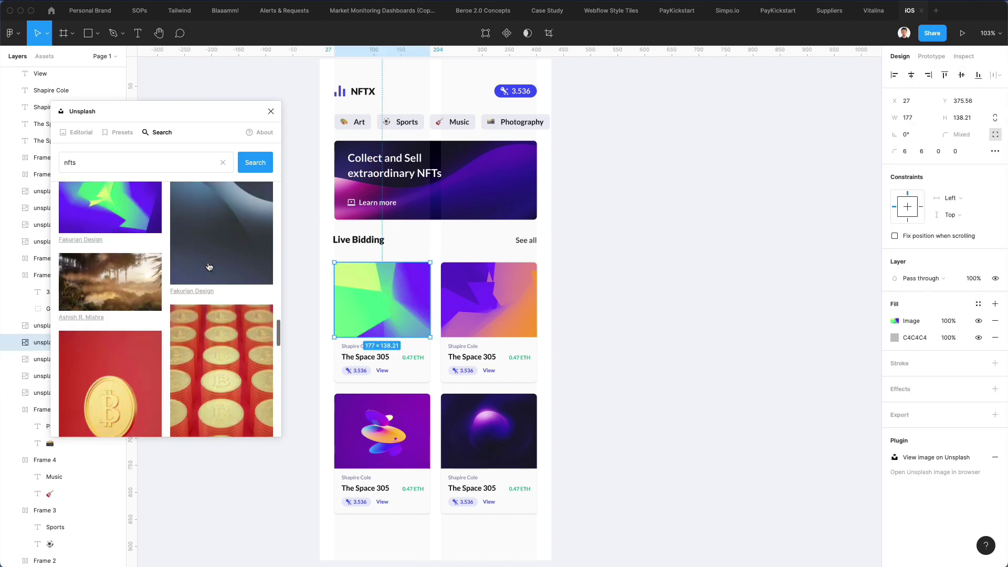
pyautogui.scroll(1, 209, 267)
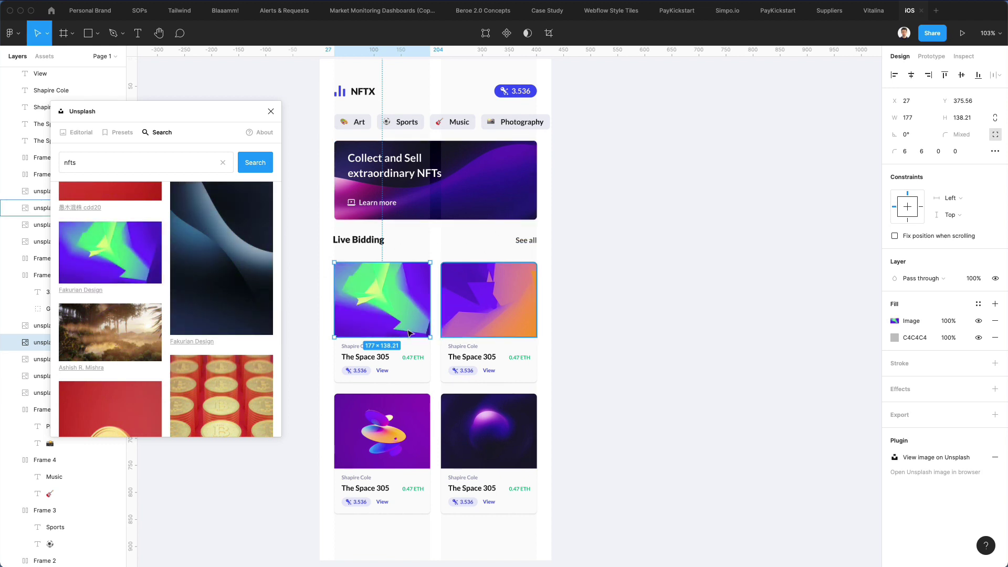
pyautogui.scroll(-10, 141, 311)
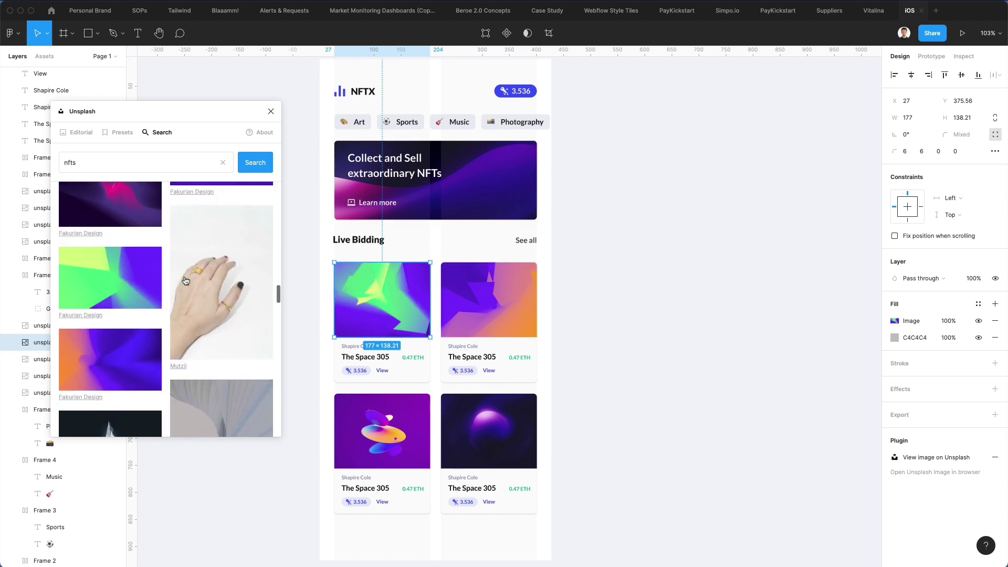
pyautogui.scroll(-8, 186, 280)
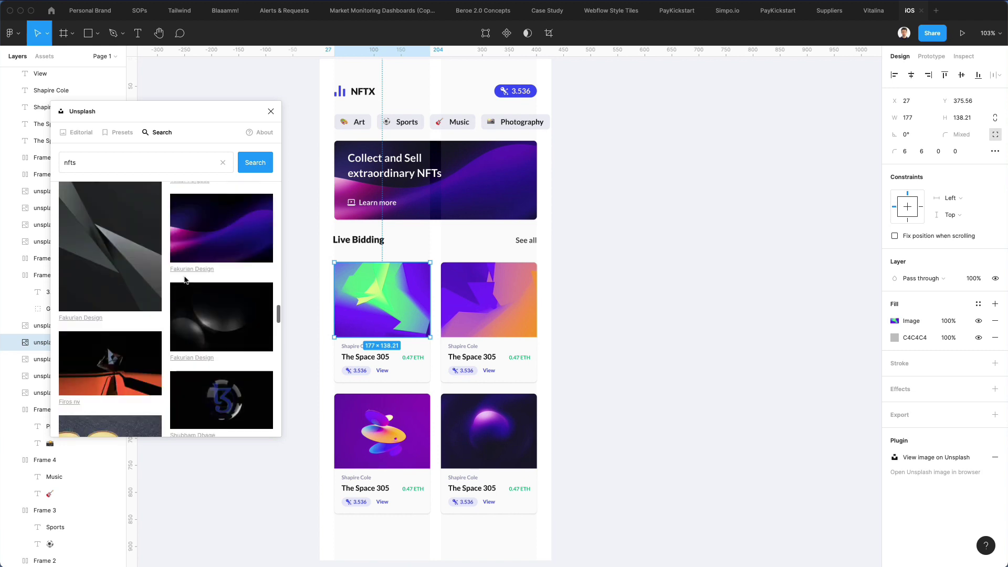
pyautogui.scroll(-10, 185, 281)
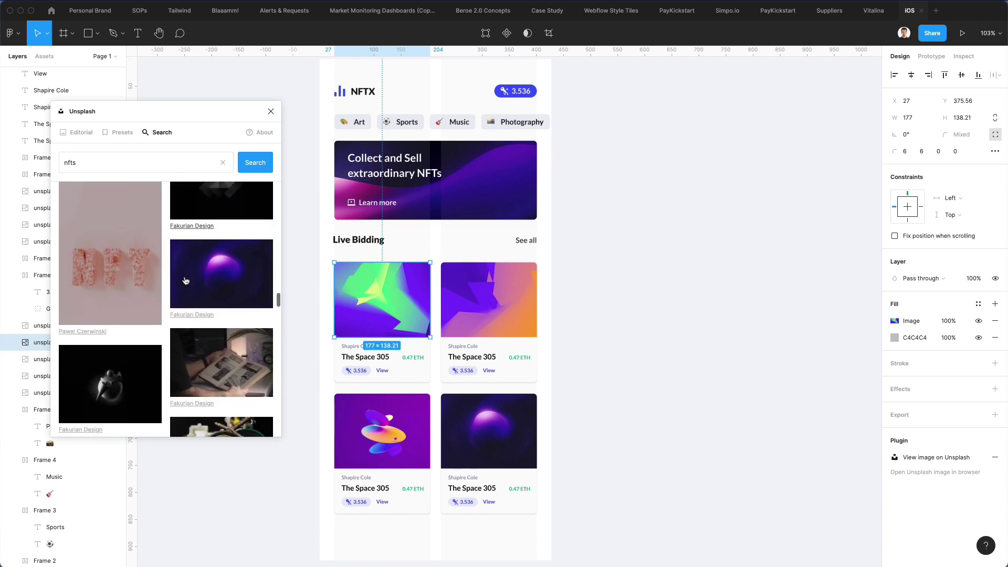
pyautogui.scroll(5, 185, 280)
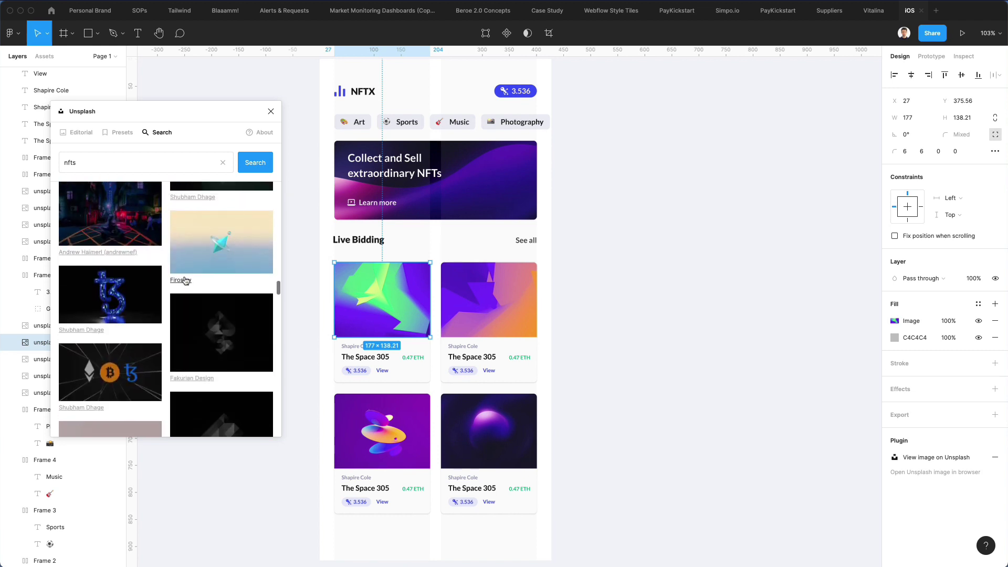
pyautogui.scroll(-10, 186, 280)
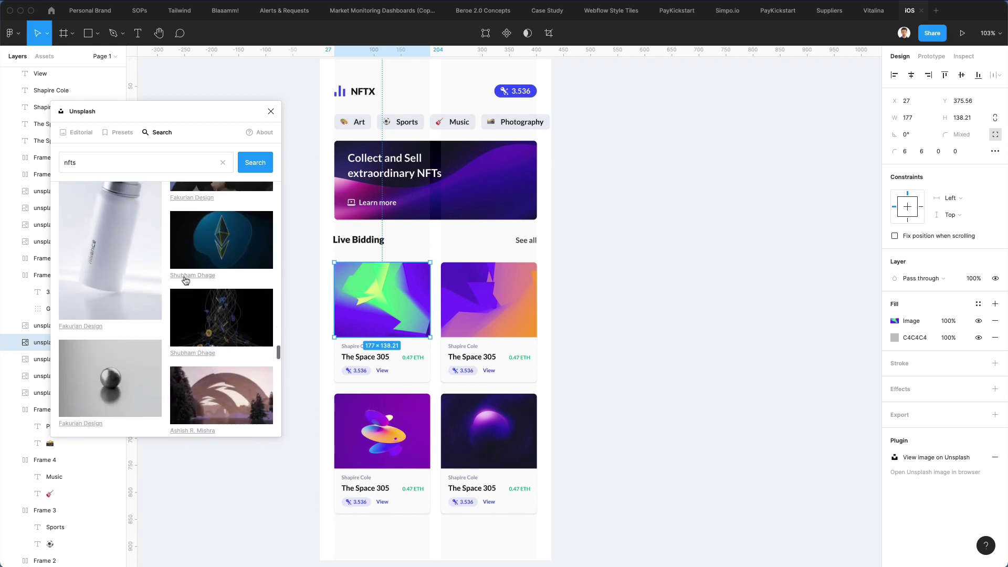
pyautogui.scroll(-3, 186, 280)
pyautogui.scroll(-5, 186, 280)
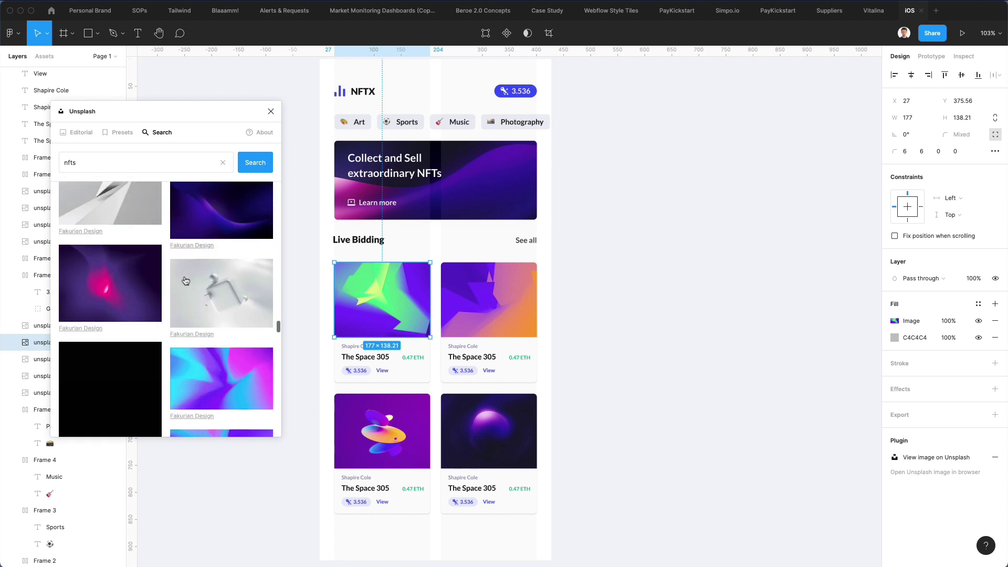
pyautogui.scroll(-10, 170, 284)
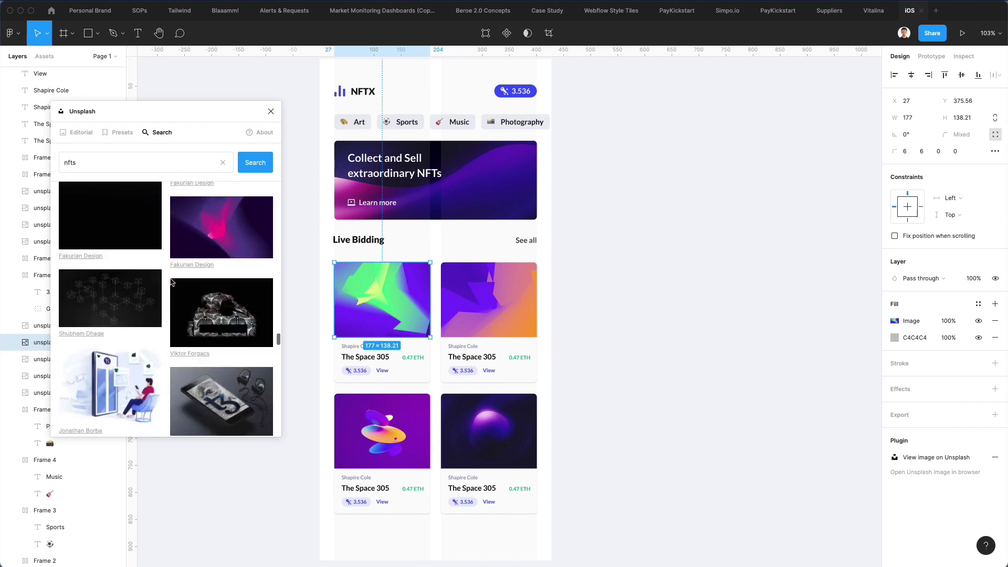
pyautogui.scroll(-10, 171, 283)
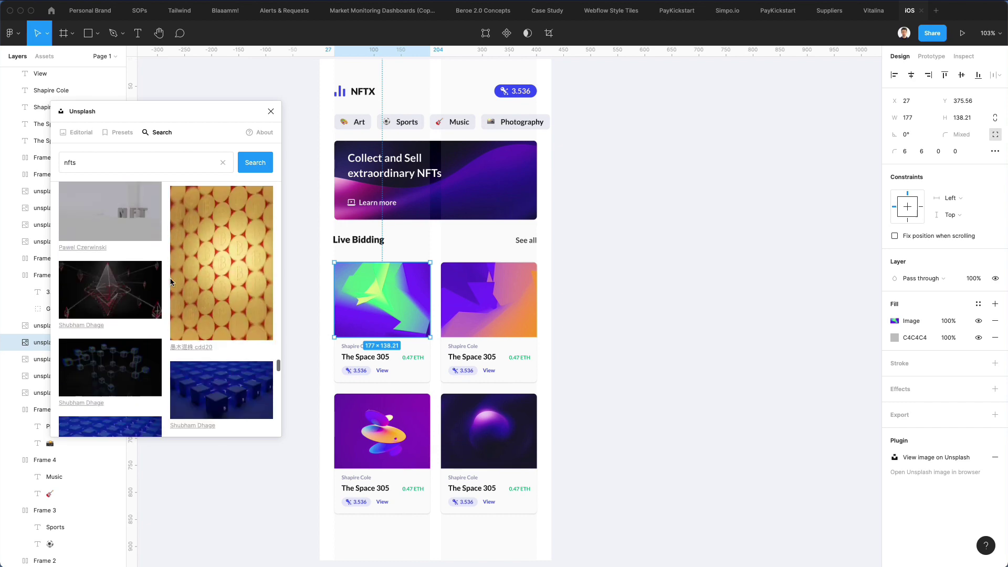
pyautogui.scroll(-10, 170, 283)
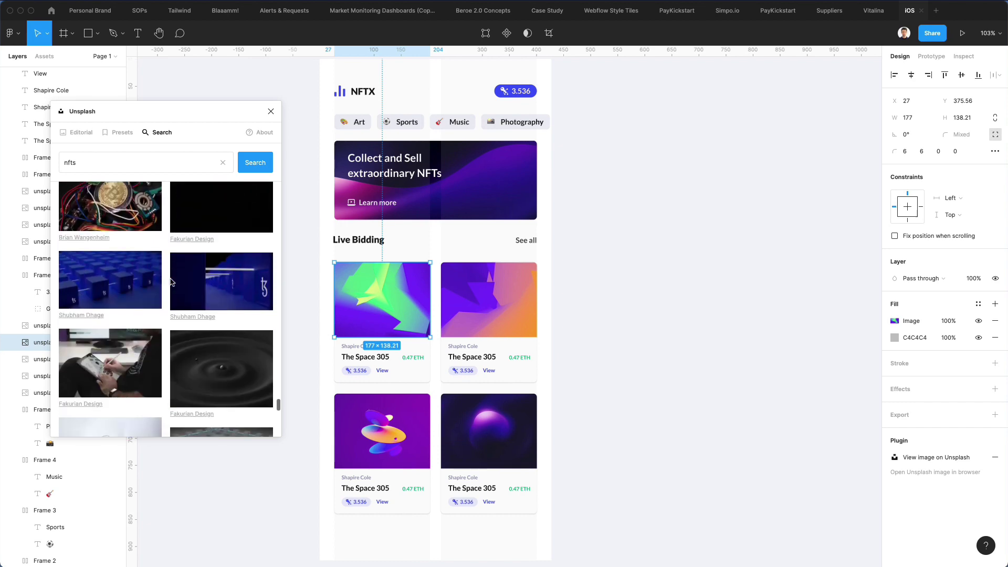
pyautogui.scroll(-2, 171, 283)
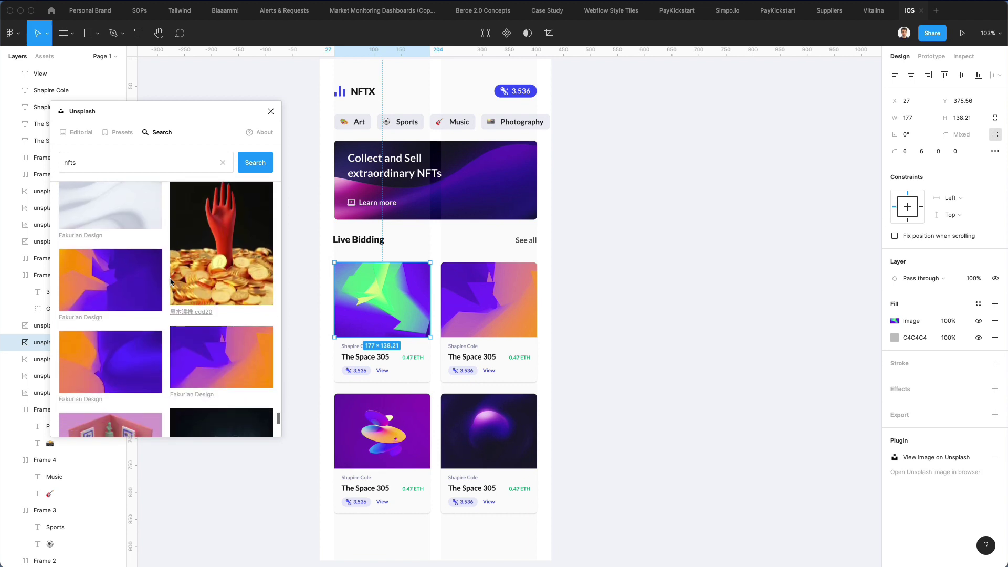
# Try several purple-orange abstracts on the second card, keeping a new angular one
pyautogui.click(499, 322)
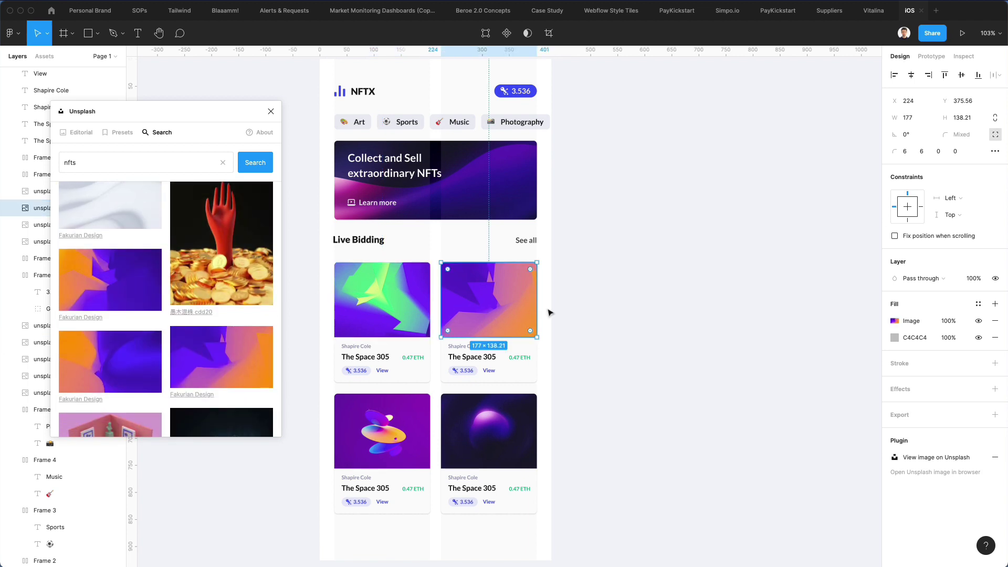
pyautogui.click(136, 359)
pyautogui.click(236, 372)
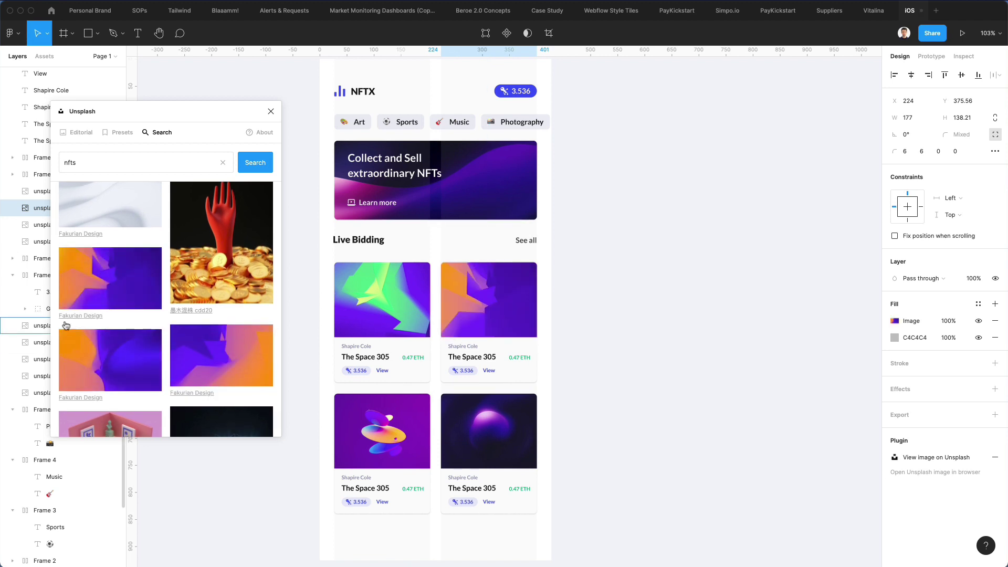
pyautogui.click(212, 350)
pyautogui.scroll(1, 214, 329)
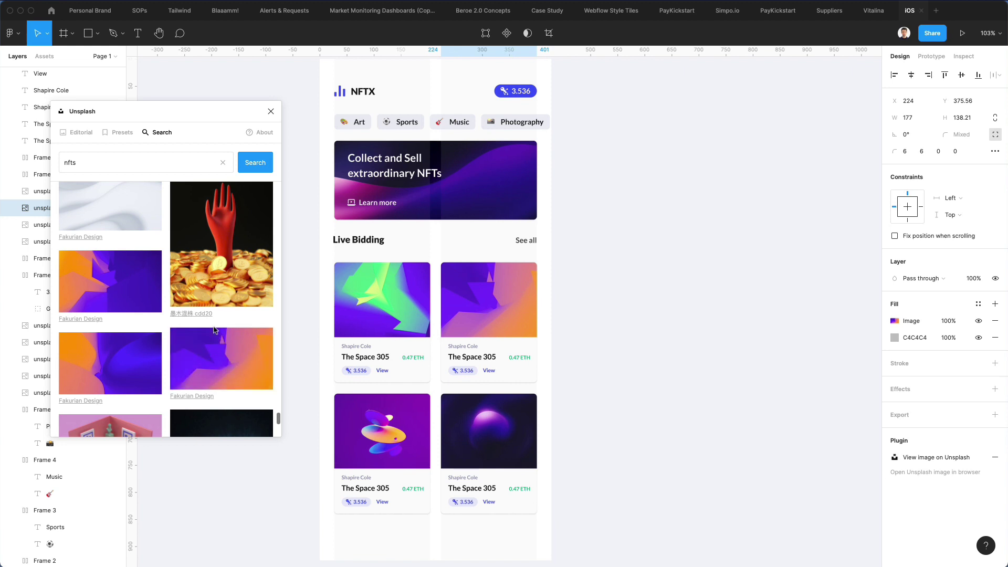
pyautogui.click(143, 289)
pyautogui.scroll(-1, 144, 289)
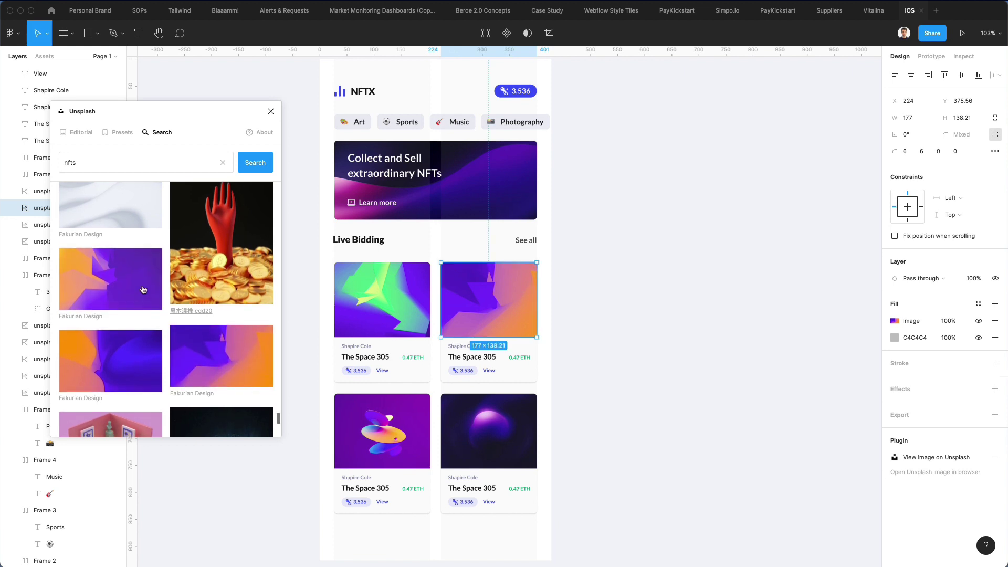
pyautogui.click(745, 318)
pyautogui.scroll(-1, 567, 322)
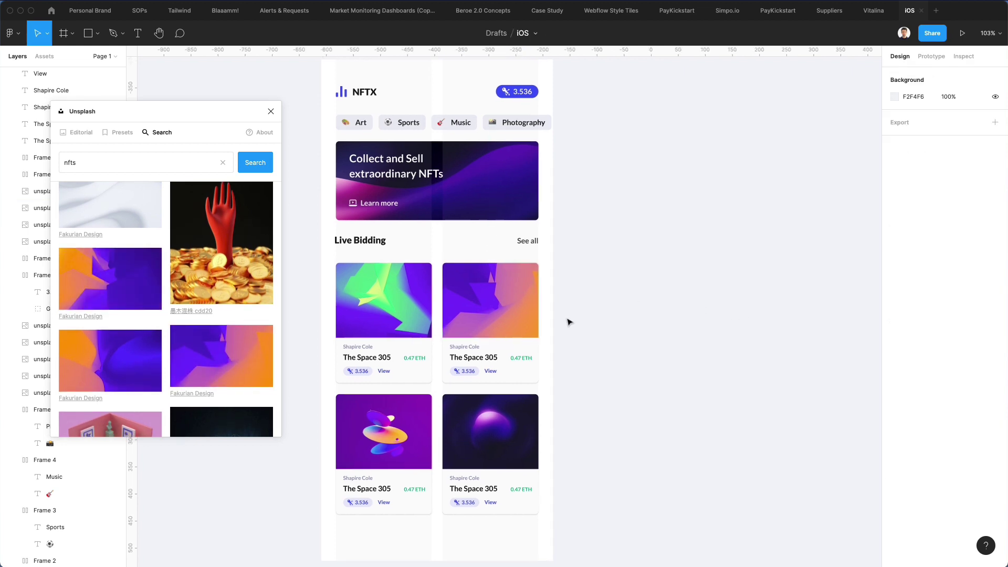
pyautogui.scroll(-3, 551, 331)
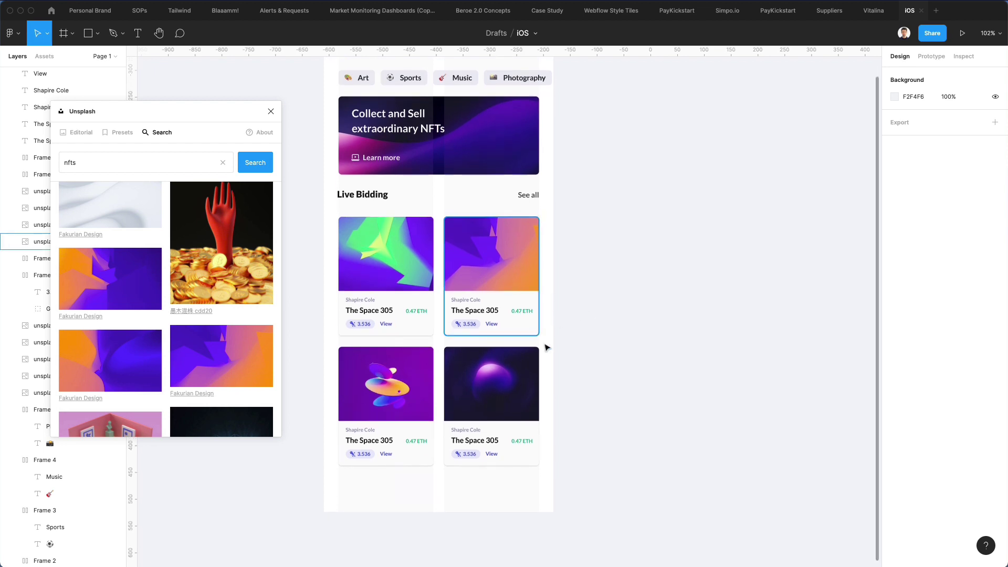
# Paste a copy of a card image and stretch it into a 429.63 × 64.53 square-cornered bottom strip
pyautogui.click(404, 467)
pyautogui.hotkey('ctrl', 'v')
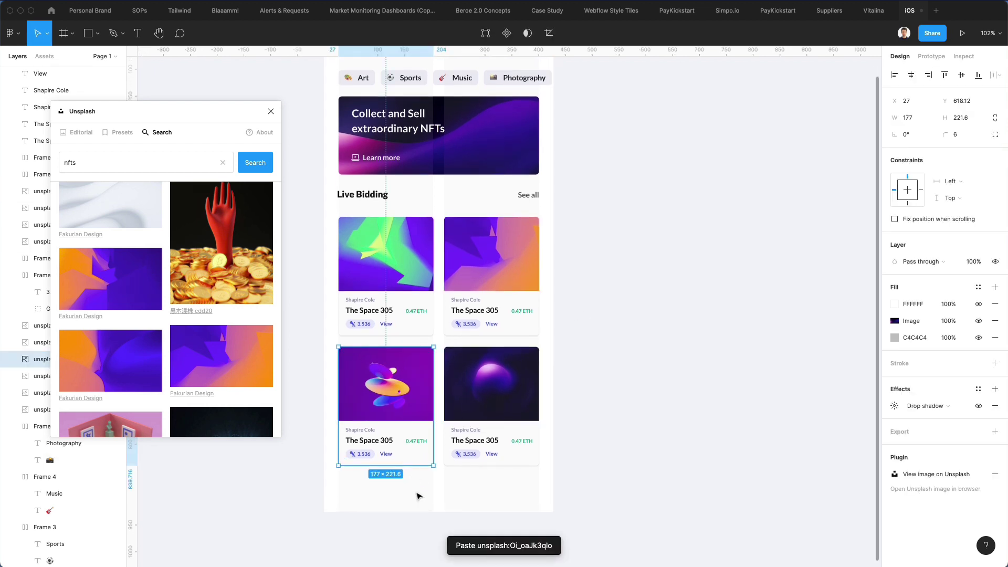
pyautogui.click(416, 484)
pyautogui.click(393, 378)
pyautogui.moveTo(408, 443); pyautogui.dragTo(395, 505)
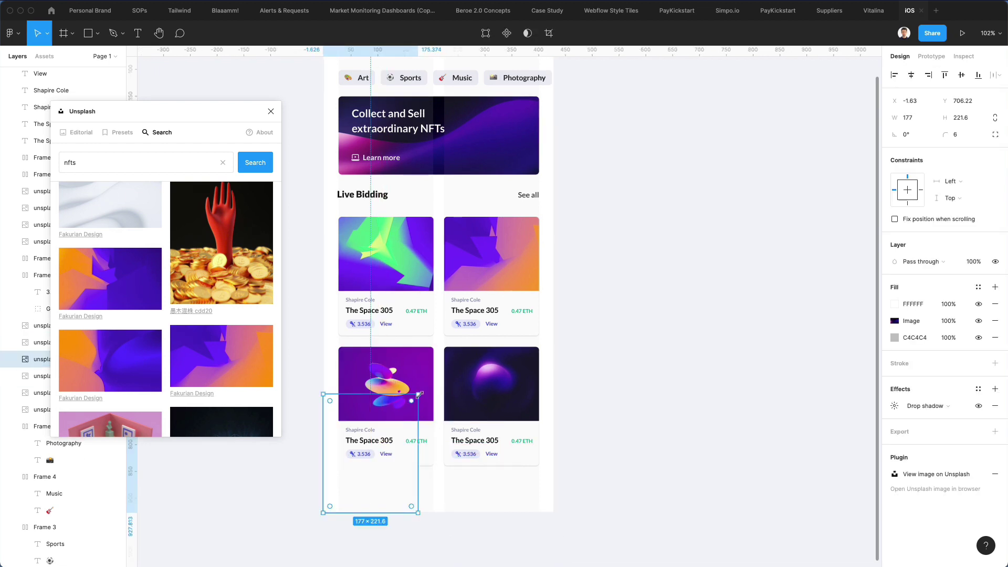
pyautogui.moveTo(420, 393); pyautogui.dragTo(556, 496)
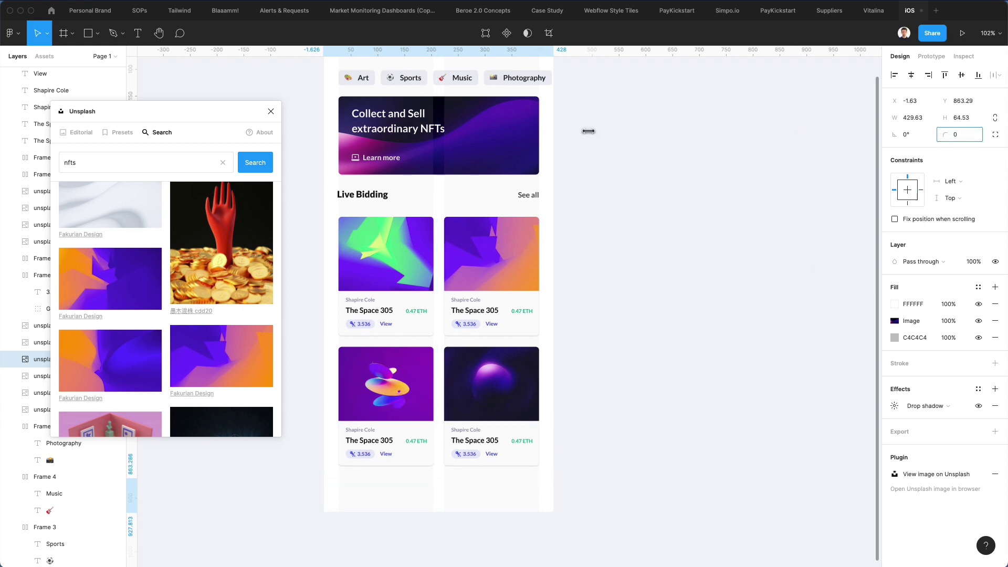
pyautogui.click(704, 484)
pyautogui.scroll(-3, 624, 475)
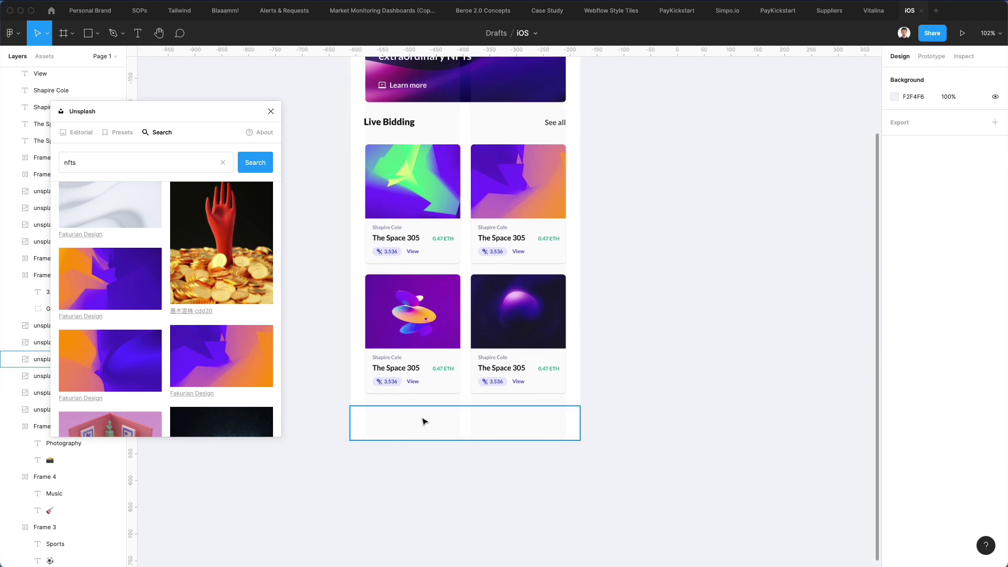
pyautogui.keyDown('ctrl'); pyautogui.scroll(5, 423, 421); pyautogui.keyUp('ctrl')
pyautogui.keyDown('ctrl'); pyautogui.scroll(1, 424, 422); pyautogui.keyUp('ctrl')
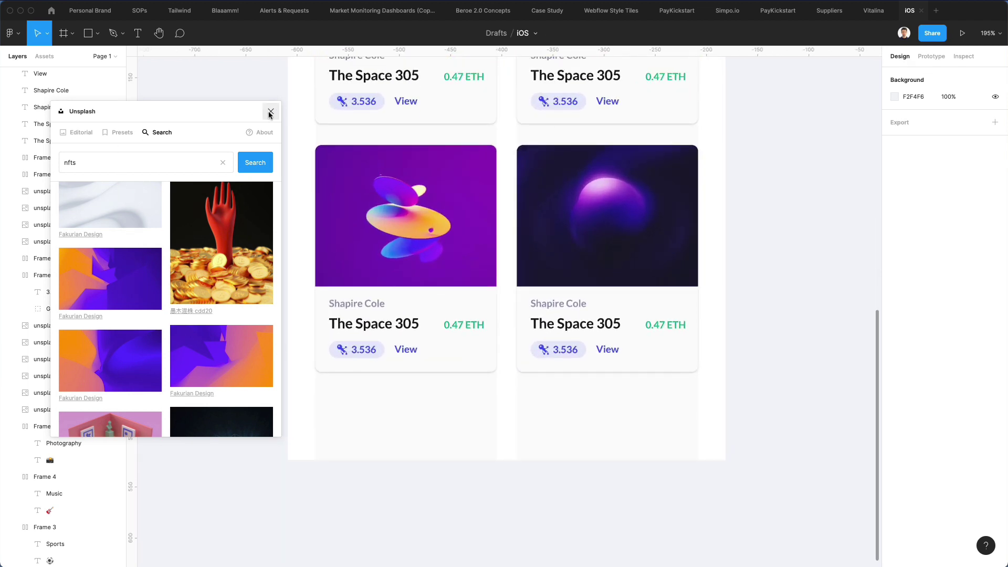
# Close the Unsplash panel, check the bar's drop shadow, and extend it to x 0, 428 wide
pyautogui.click(396, 453)
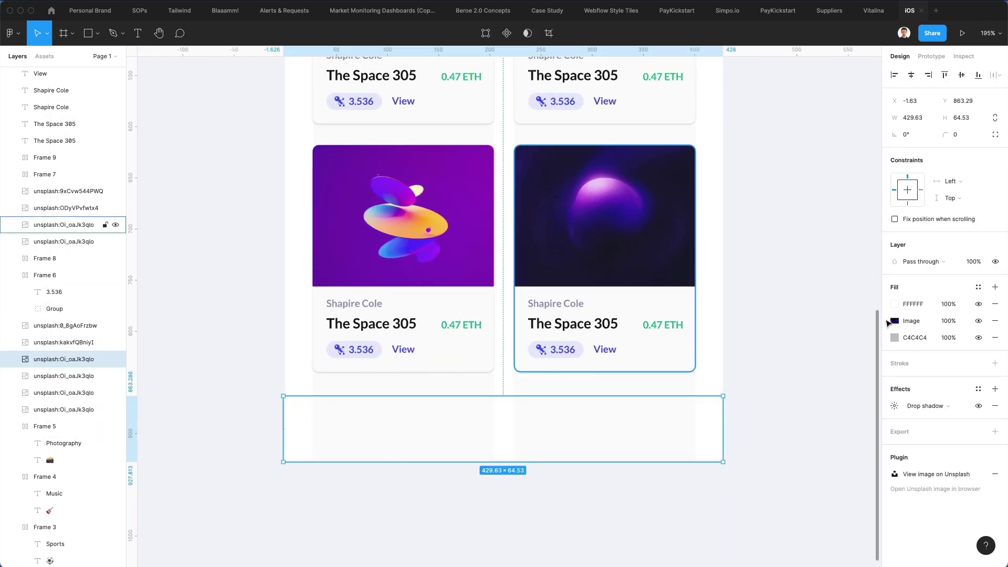
pyautogui.click(893, 406)
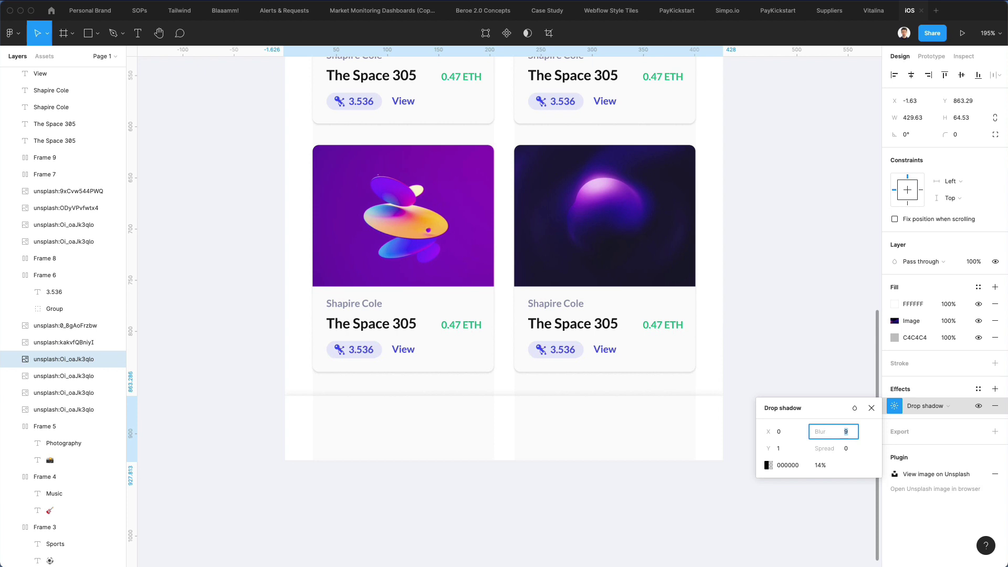
pyautogui.click(797, 364)
pyautogui.click(650, 423)
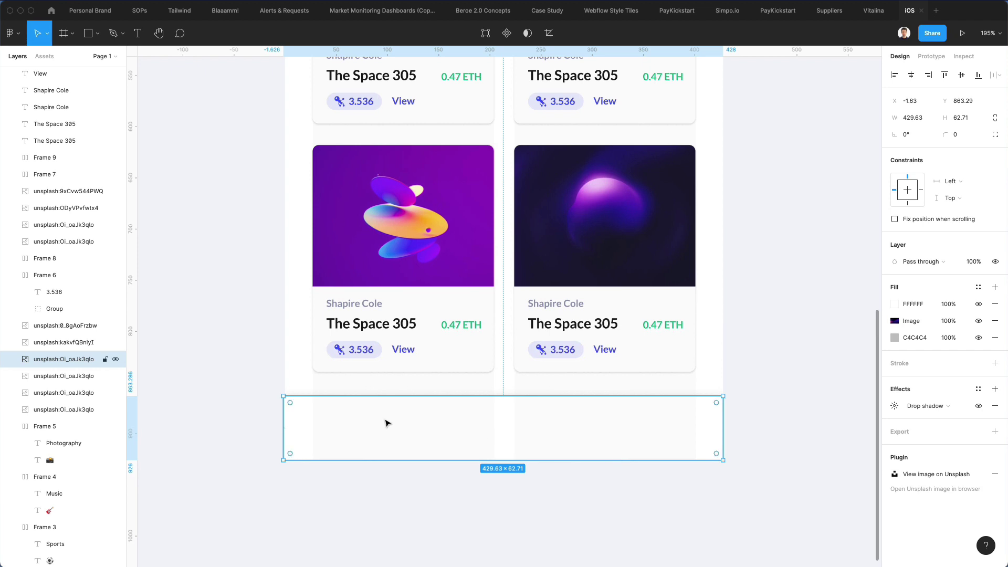
pyautogui.moveTo(289, 418); pyautogui.dragTo(284, 417)
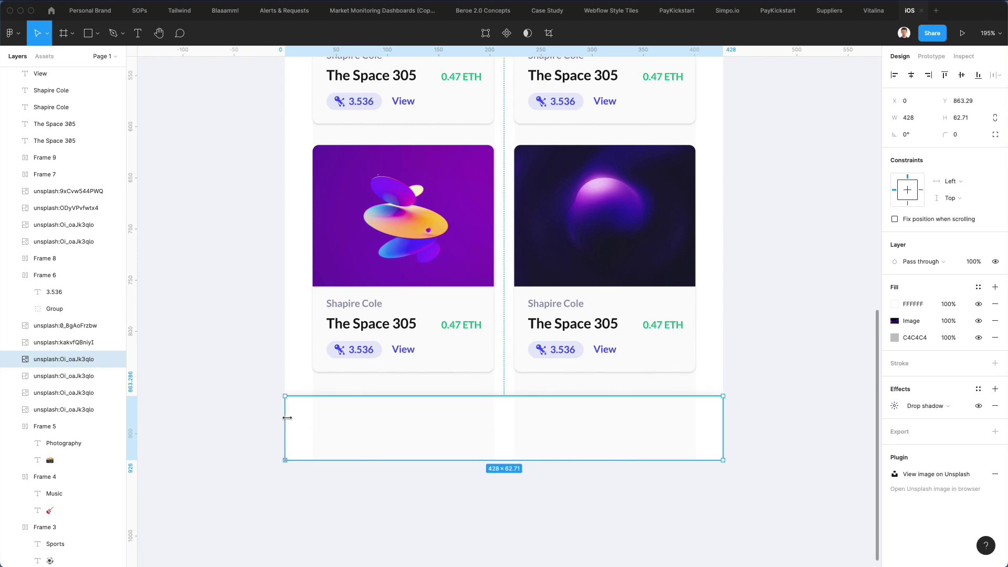
# Lock the 428 × 62.71 bottom bar in place
pyautogui.rightClick(651, 426)
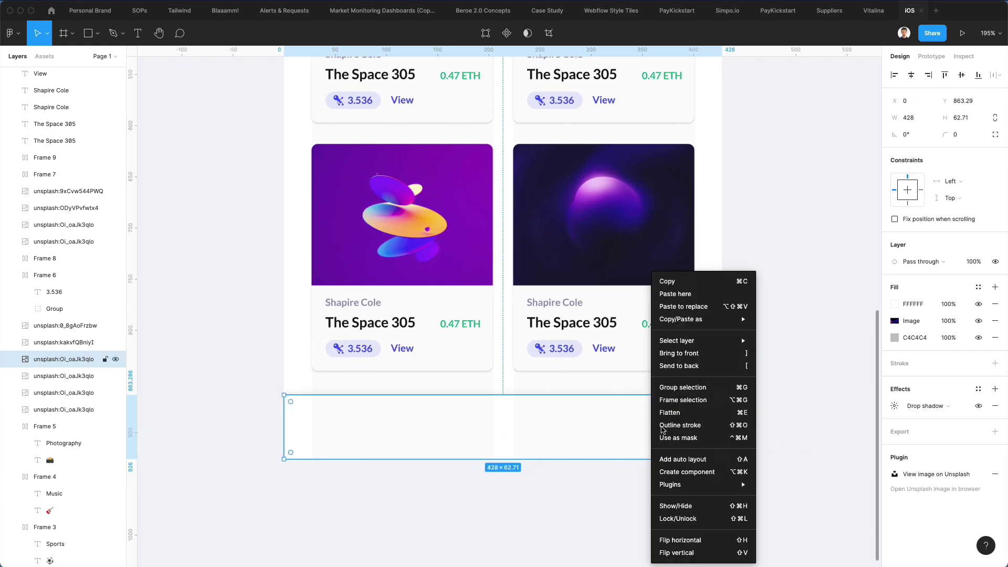
pyautogui.click(678, 518)
pyautogui.click(782, 401)
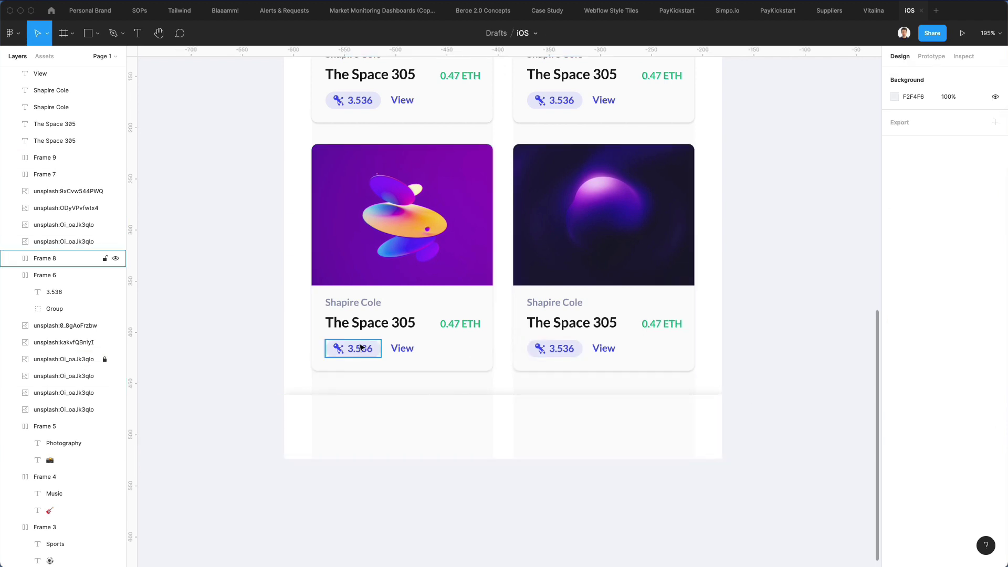
pyautogui.hscroll(1, 359, 350)
pyautogui.scroll(1, 359, 350)
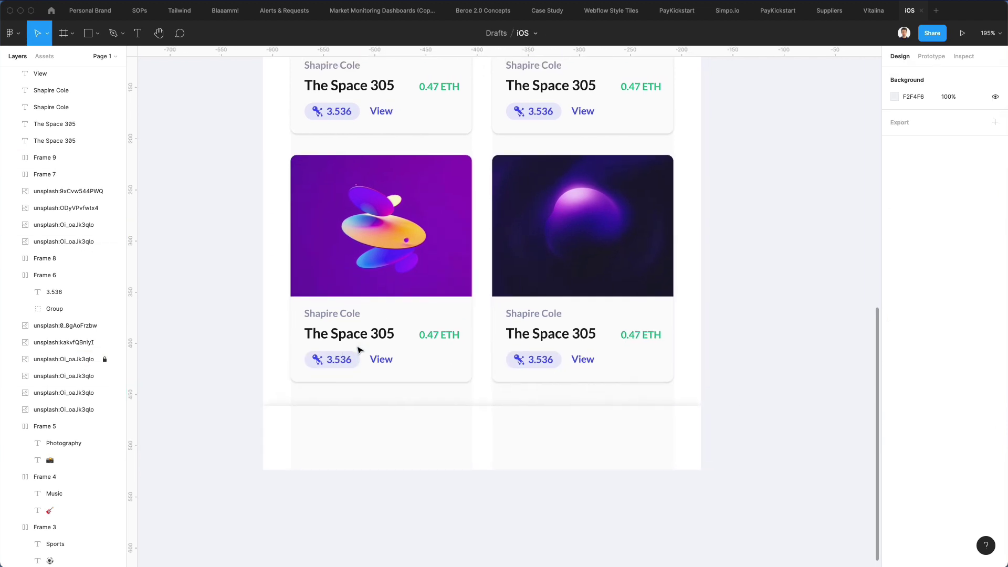
pyautogui.hscroll(1, 359, 350)
pyautogui.scroll(5, 359, 350)
pyautogui.scroll(-3, 409, 223)
pyautogui.hscroll(2, 408, 222)
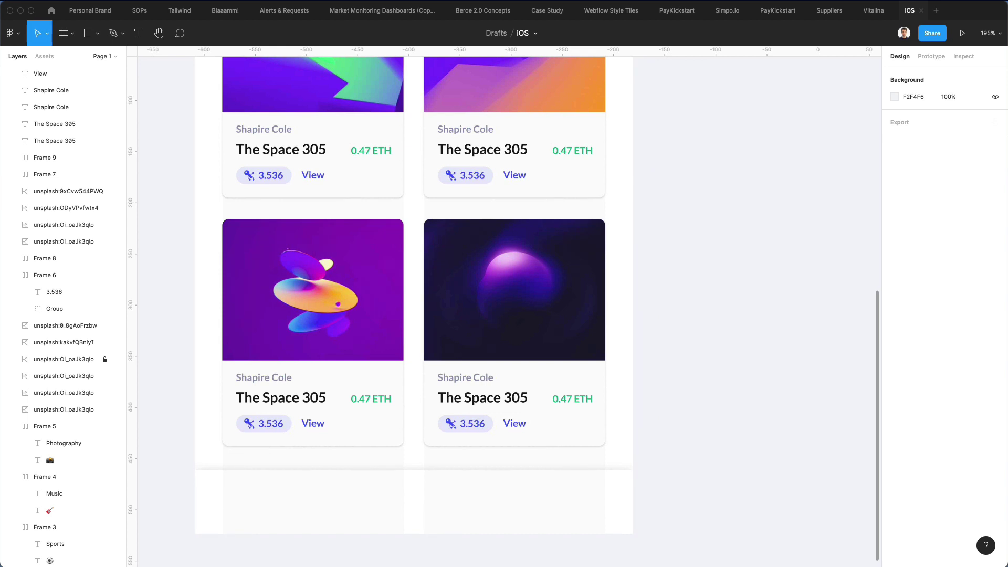
# Search 'home' in Nucleo and set the icon colour to a light blue-grey
pyautogui.press('super+shift+n')
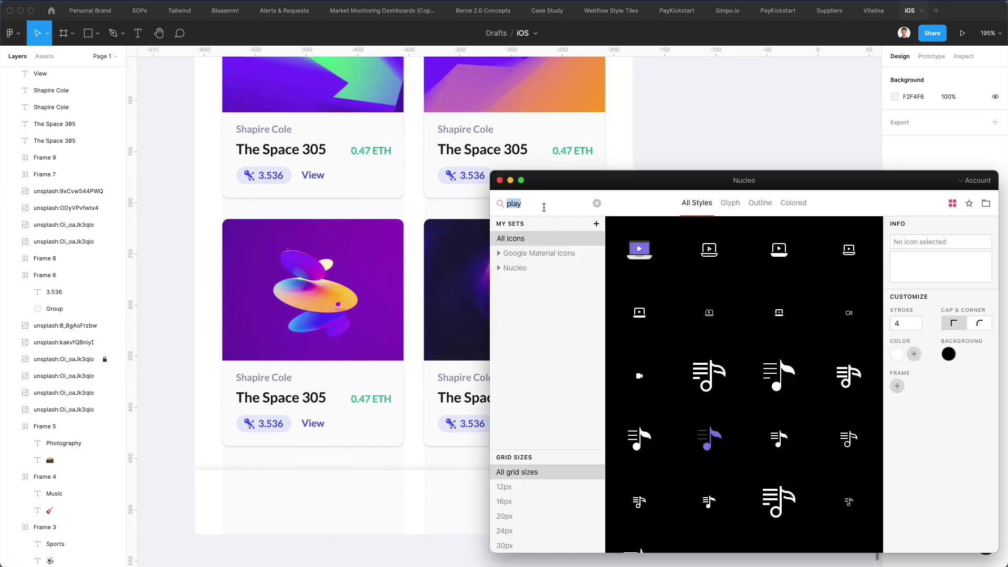
pyautogui.write('home')
pyautogui.scroll(-2, 657, 320)
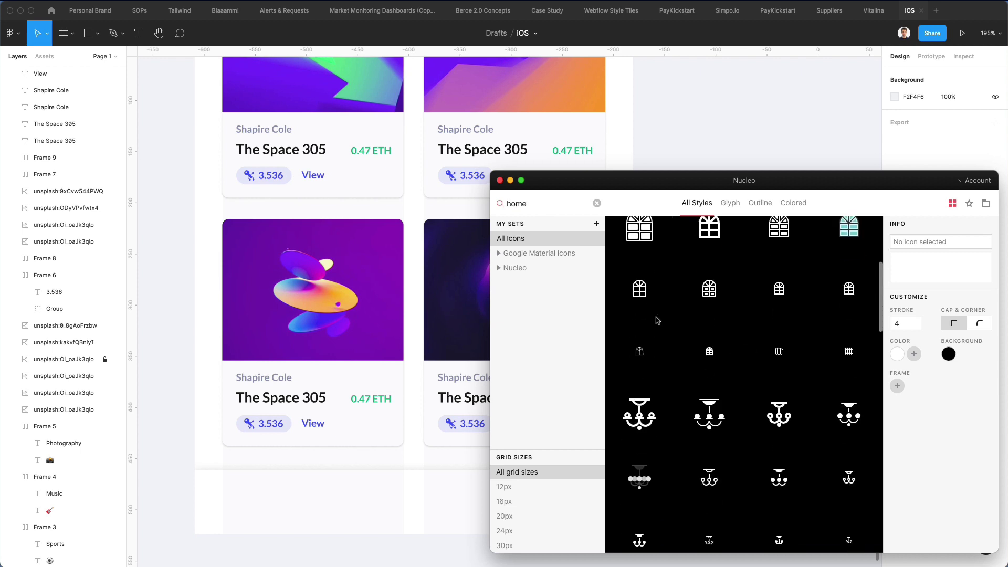
pyautogui.scroll(-3, 657, 320)
pyautogui.scroll(4, 657, 320)
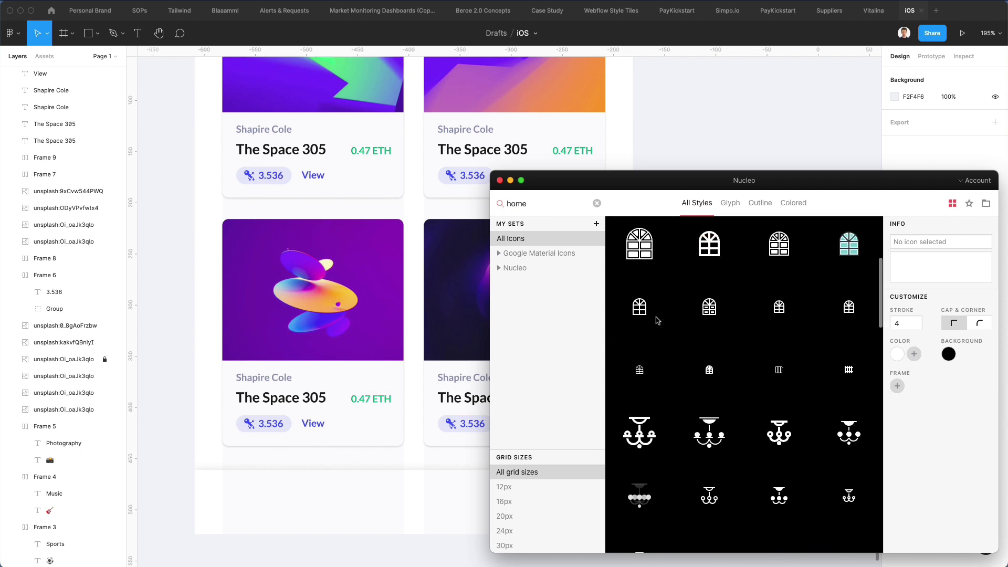
pyautogui.scroll(3, 657, 320)
pyautogui.scroll(-4, 657, 321)
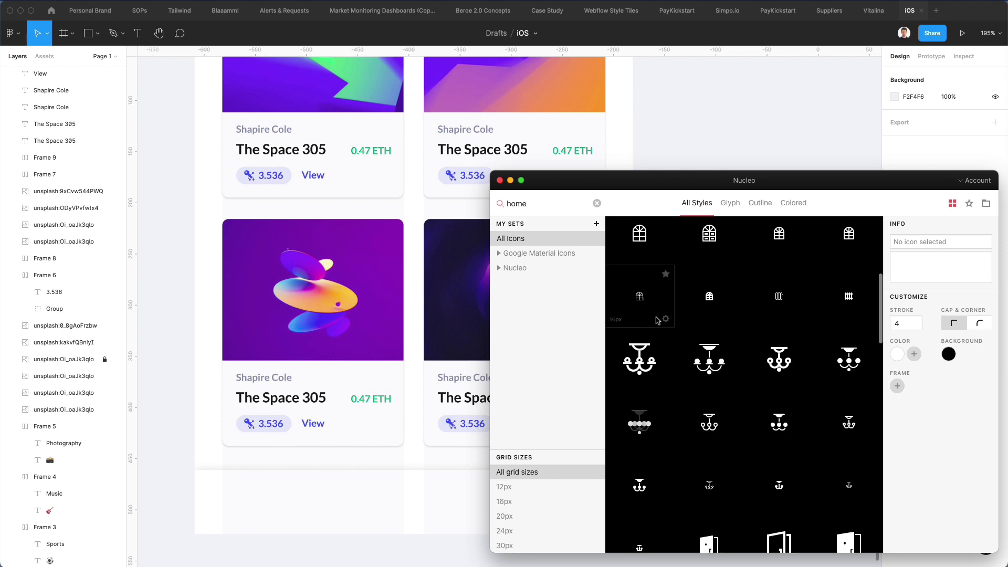
pyautogui.scroll(-8, 657, 320)
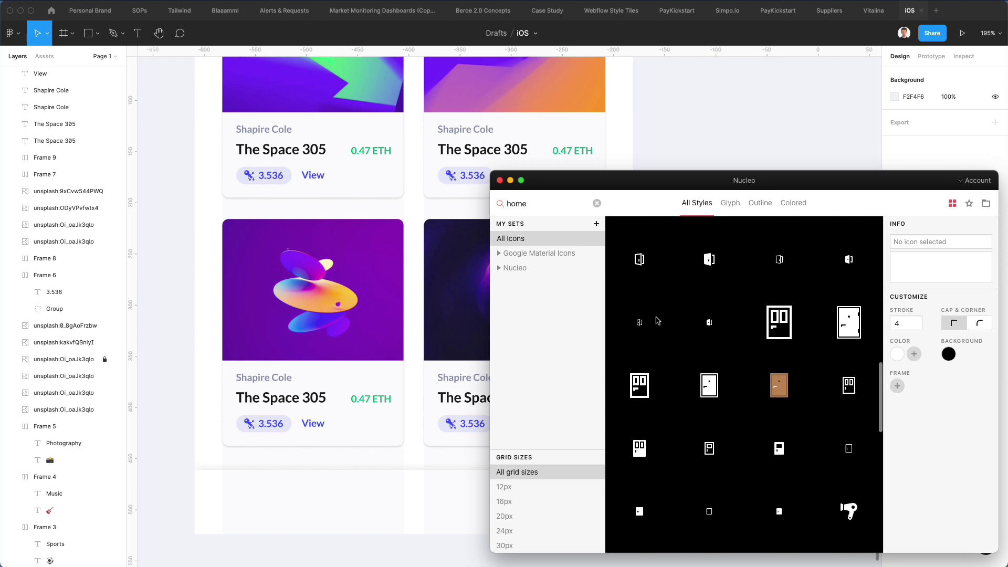
pyautogui.scroll(-6, 657, 320)
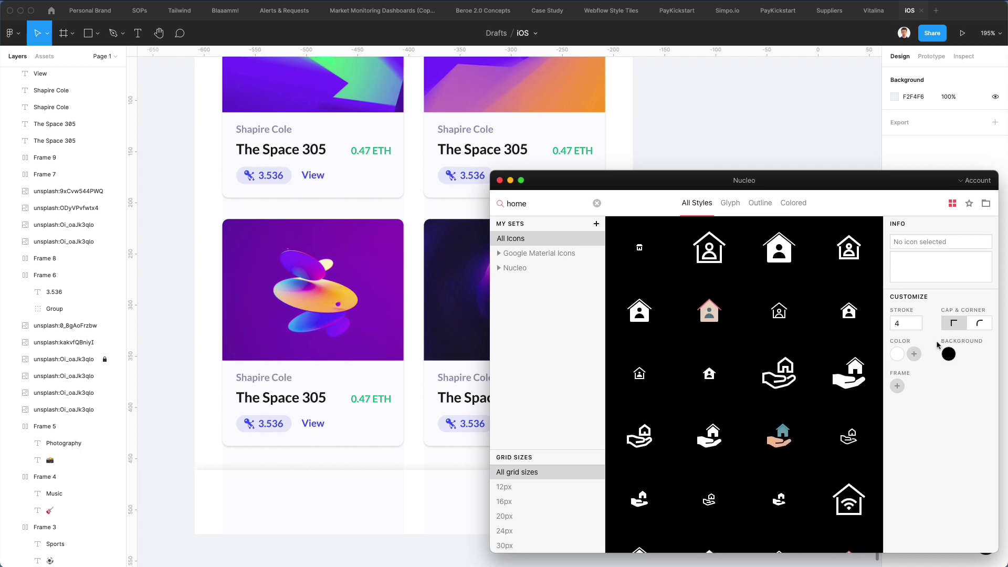
pyautogui.click(898, 354)
pyautogui.moveTo(875, 342); pyautogui.dragTo(877, 338)
pyautogui.moveTo(821, 310); pyautogui.dragTo(808, 314)
# Filter to glyph icons and drag the 24 × 24 stay-home house onto the Figma canvas
pyautogui.scroll(3, 723, 247)
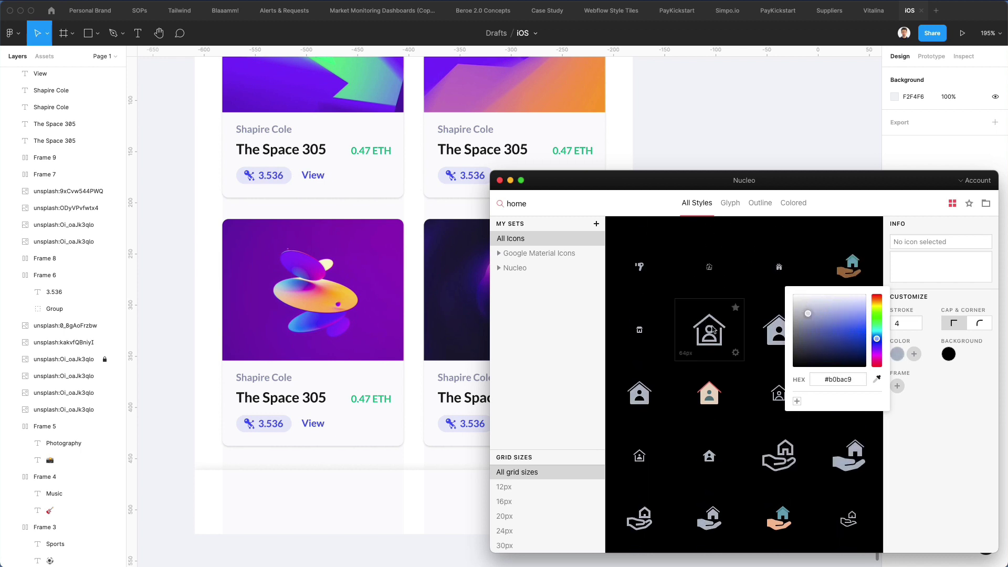
pyautogui.click(730, 203)
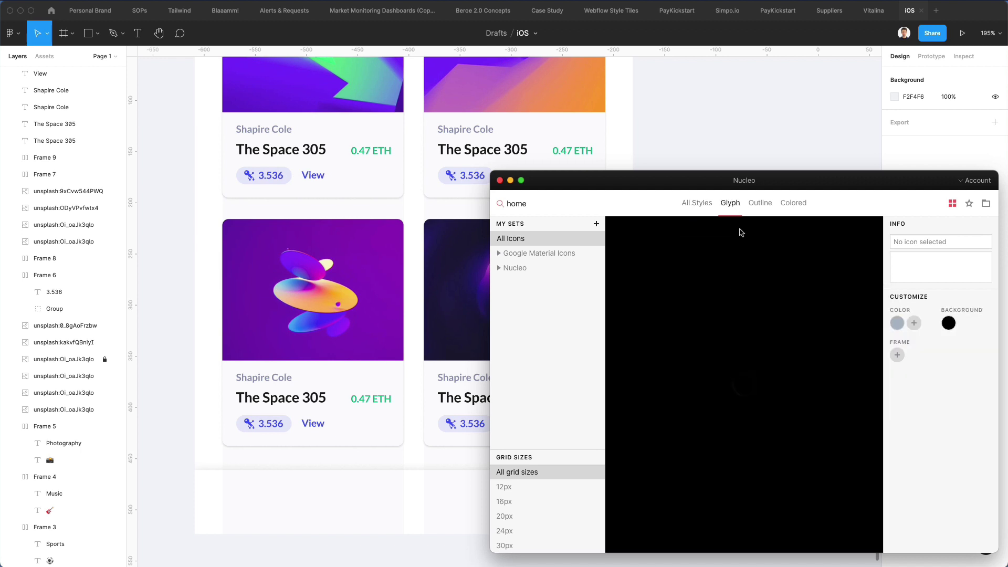
pyautogui.scroll(-4, 724, 331)
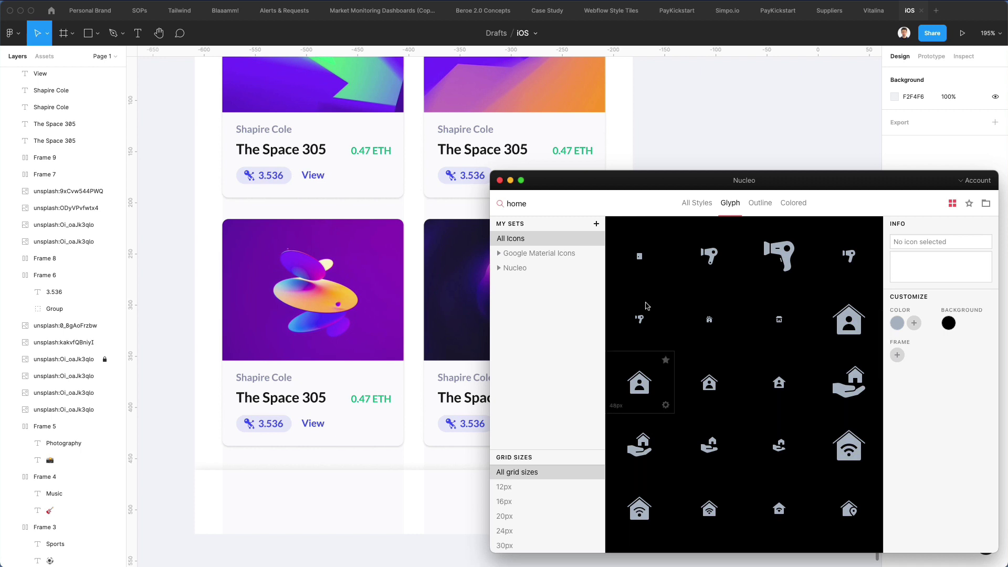
pyautogui.scroll(-5, 762, 289)
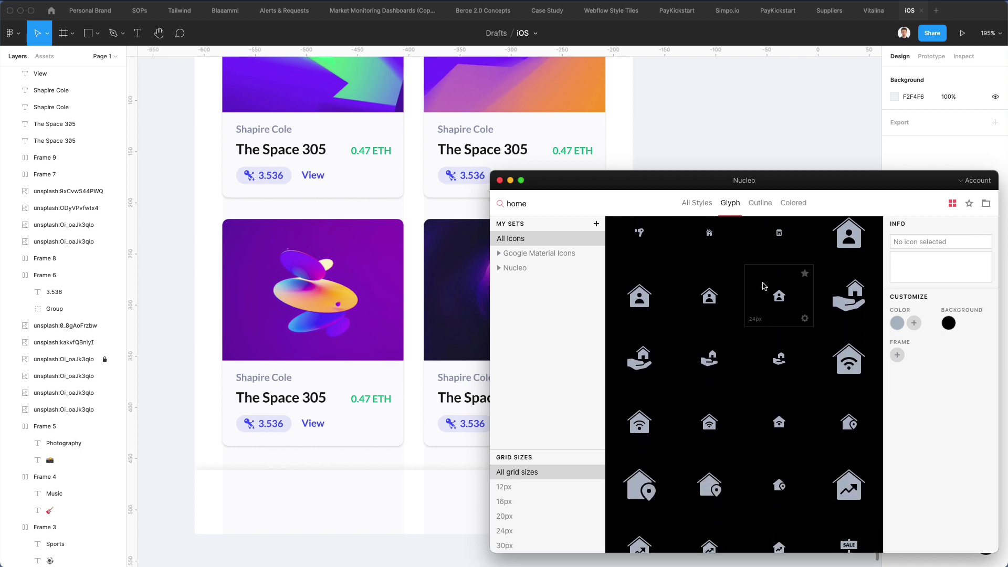
pyautogui.scroll(-6, 764, 288)
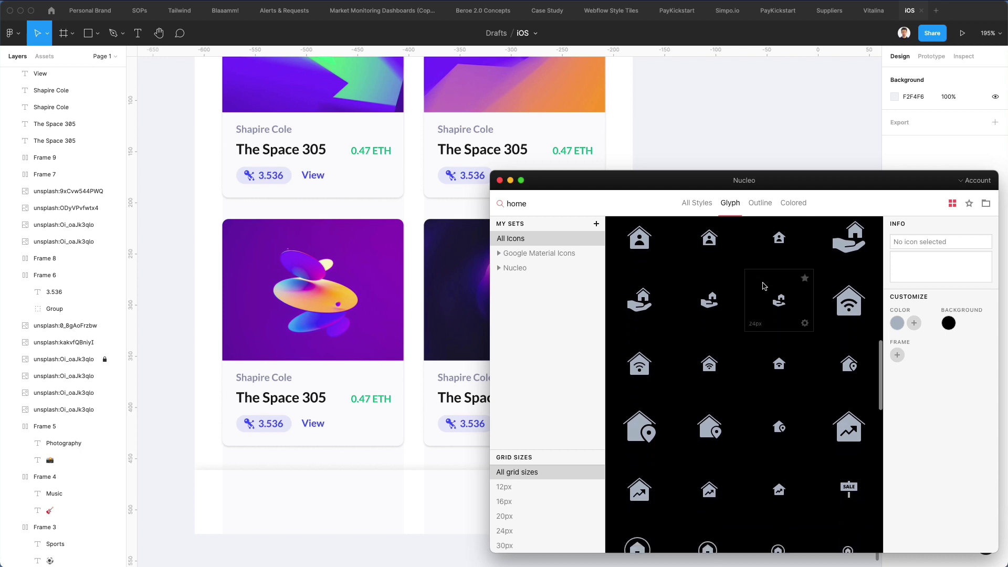
pyautogui.scroll(-2, 762, 299)
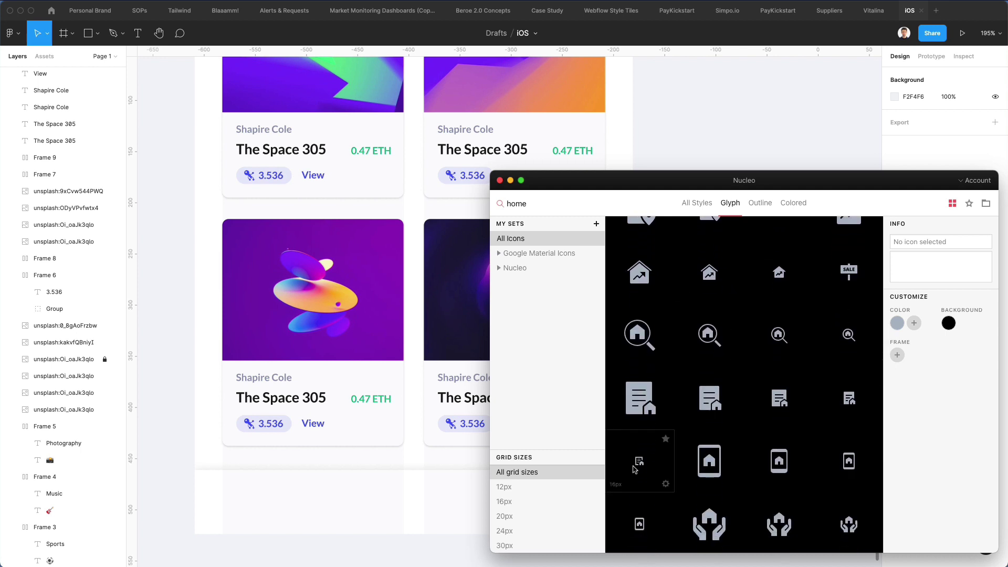
pyautogui.scroll(8, 782, 288)
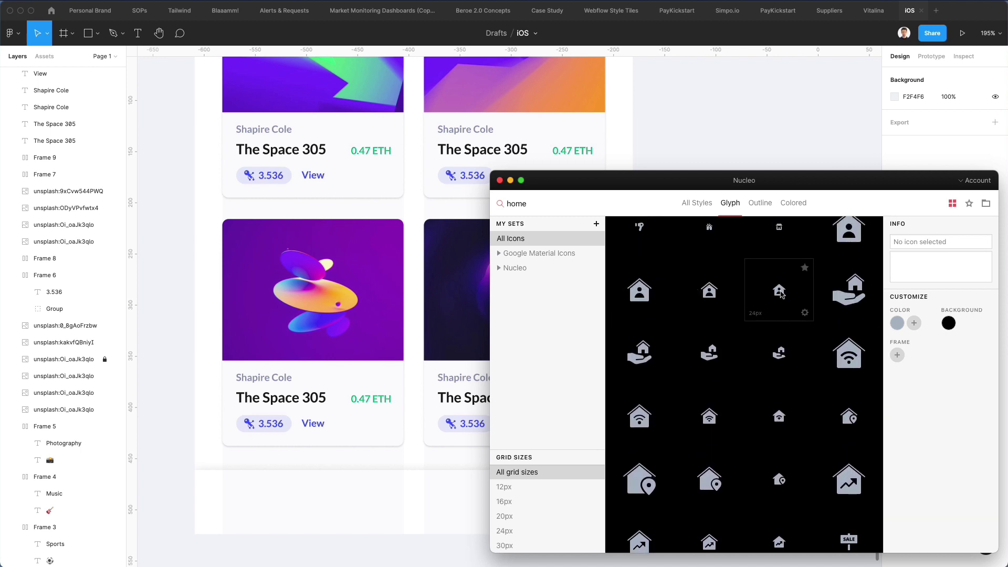
pyautogui.moveTo(778, 295); pyautogui.dragTo(175, 533)
# Position the home icon and add the zoom search glyph beside it
pyautogui.scroll(-3, 175, 533)
pyautogui.moveTo(176, 394); pyautogui.dragTo(234, 425)
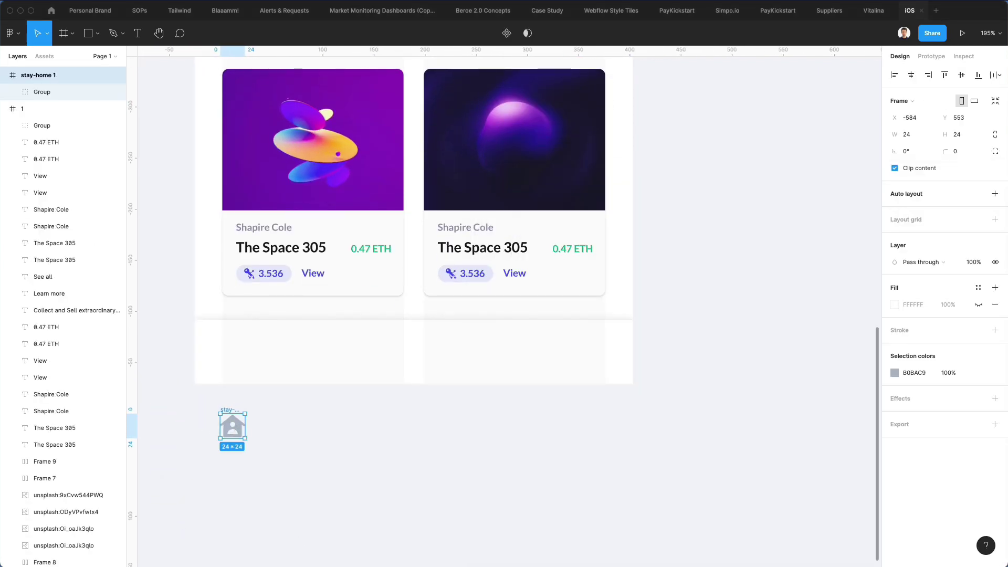
pyautogui.press('super+Tab')
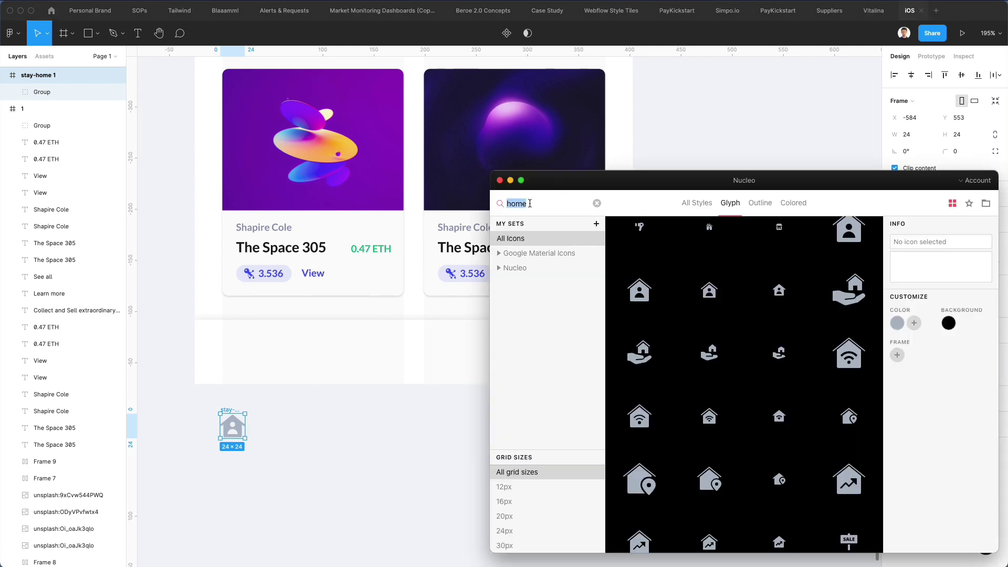
pyautogui.write('searc')
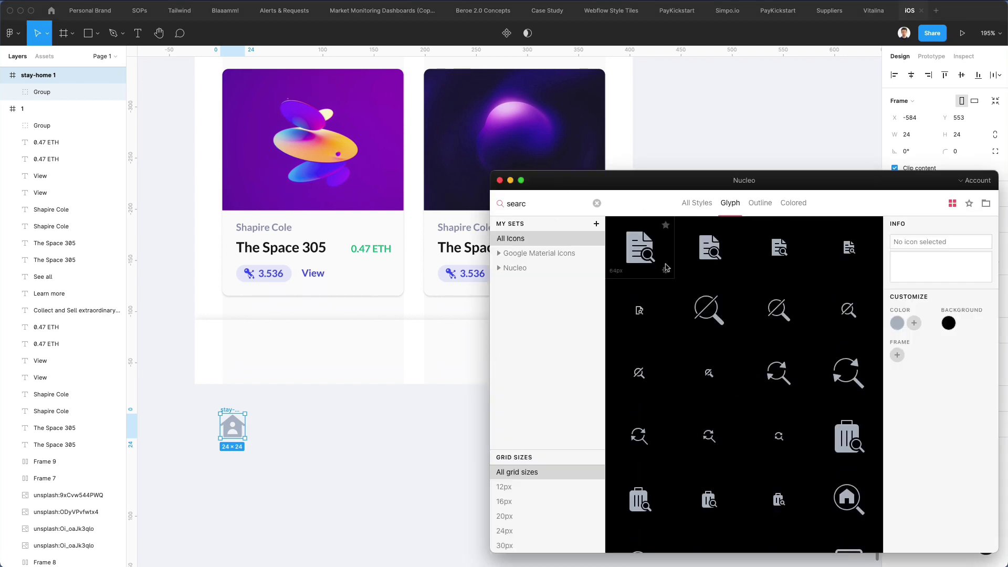
pyautogui.scroll(-5, 817, 287)
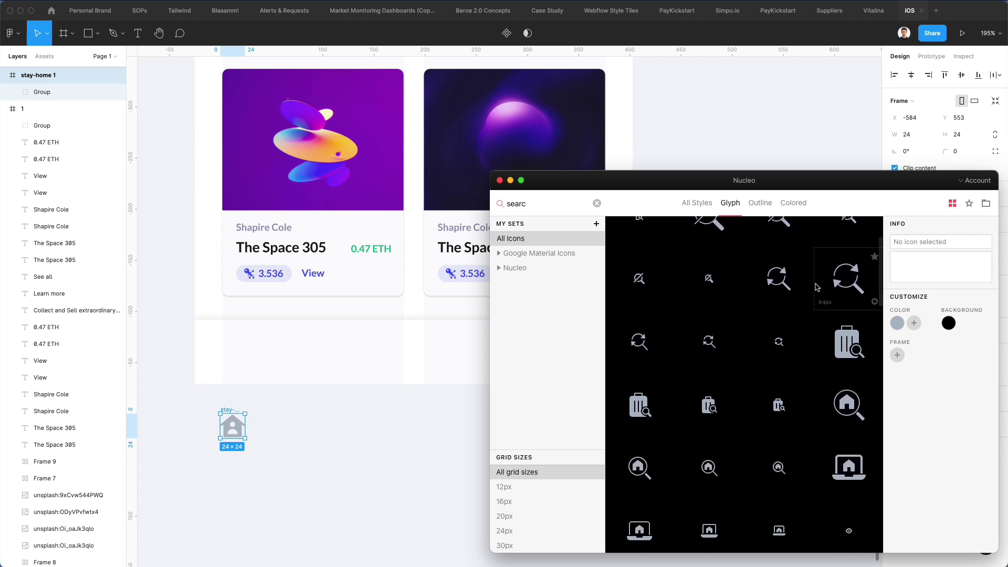
pyautogui.scroll(-2, 817, 288)
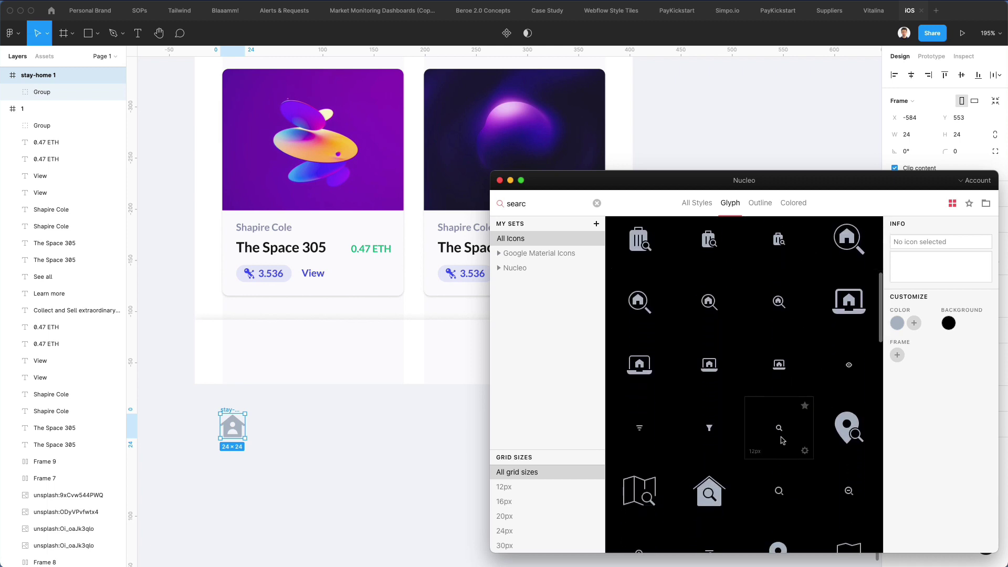
pyautogui.moveTo(779, 430); pyautogui.dragTo(283, 435)
pyautogui.click(567, 185)
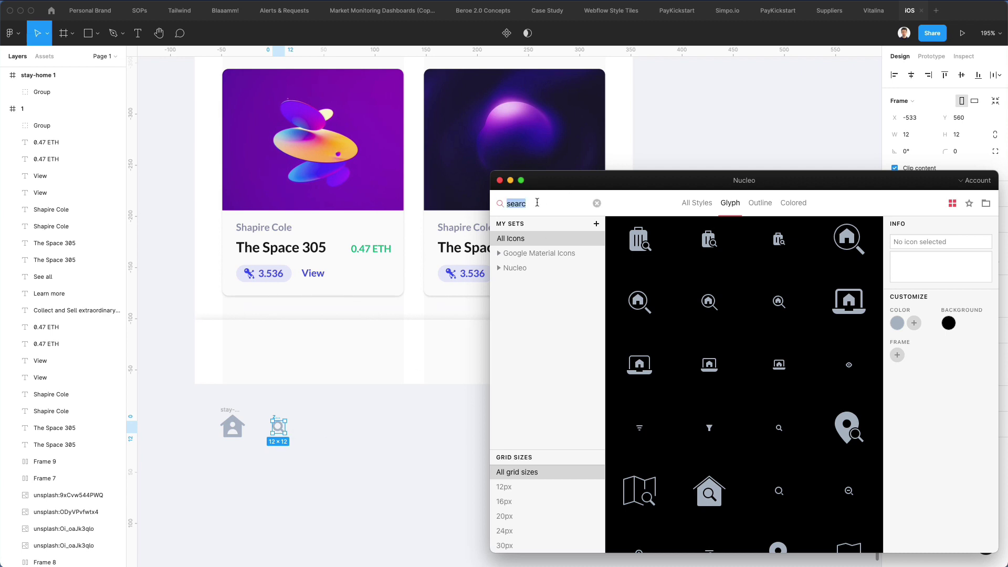
# Add the e-add plus, line-chart and account glyphs to the row and select all five icons
pyautogui.write('plus')
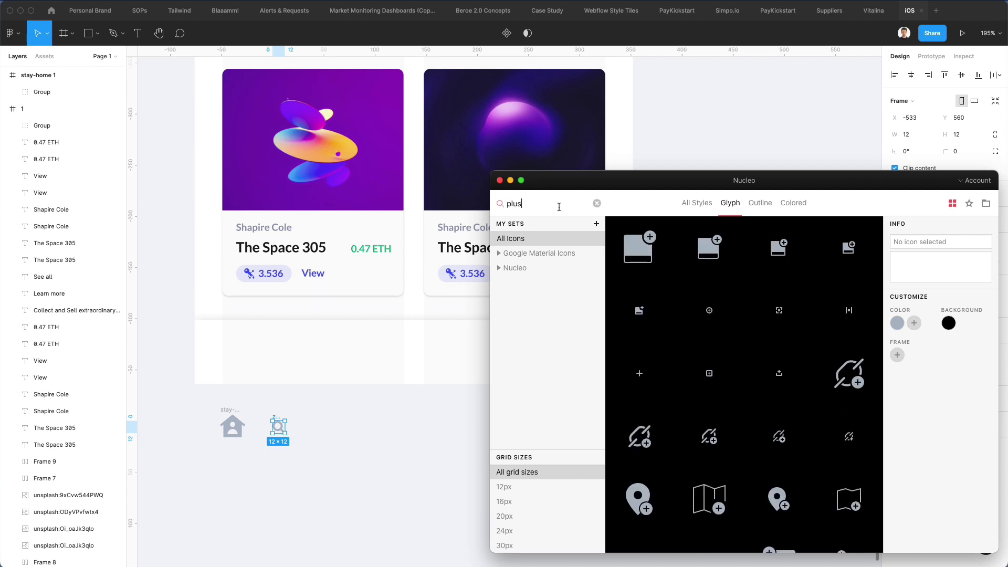
pyautogui.moveTo(640, 375); pyautogui.dragTo(336, 429)
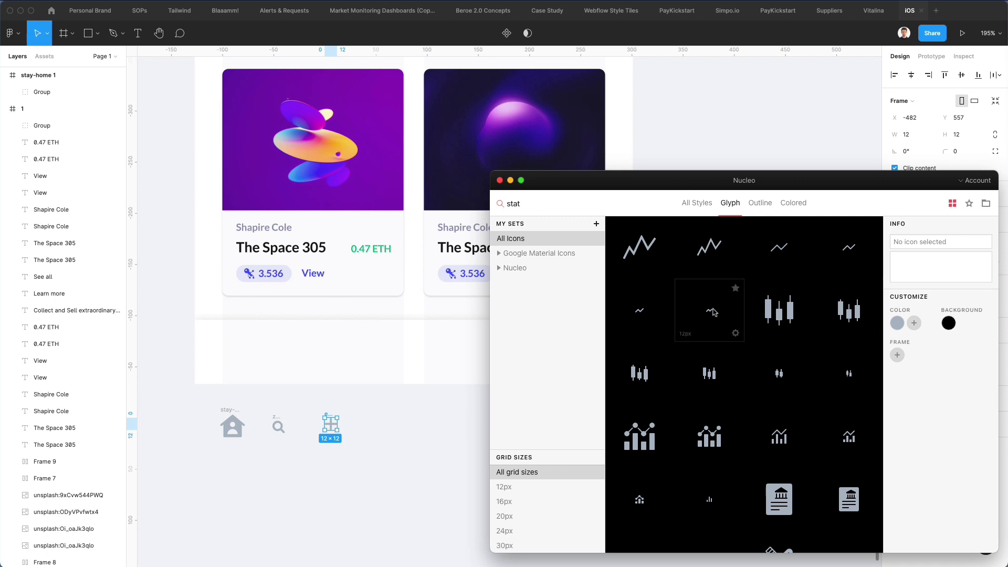
pyautogui.moveTo(713, 312); pyautogui.dragTo(371, 424)
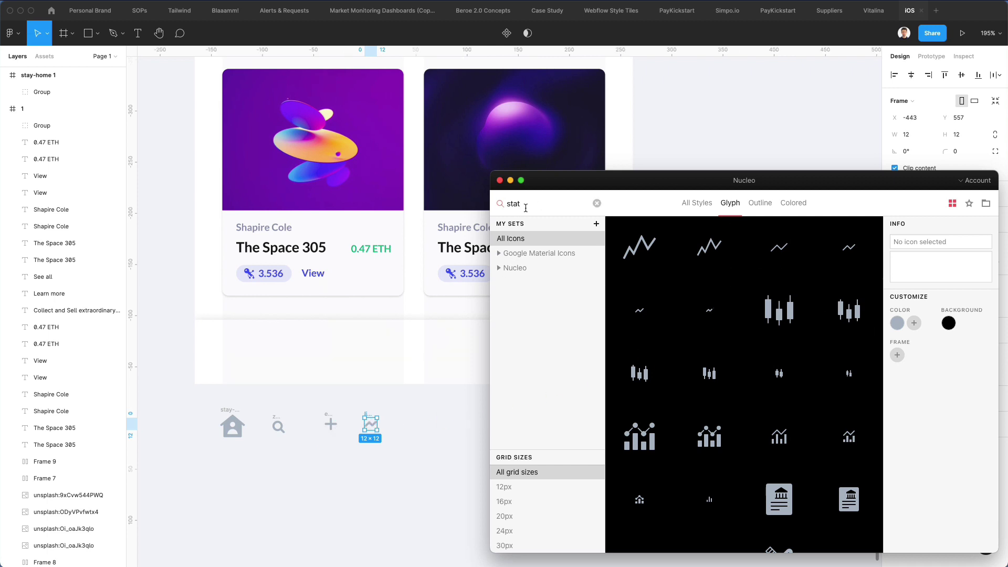
pyautogui.write('profile')
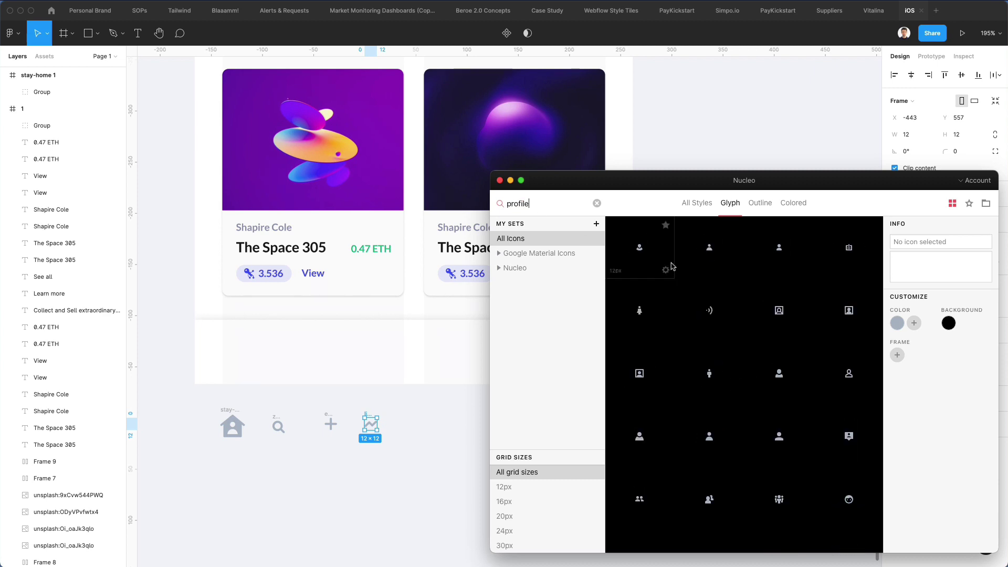
pyautogui.moveTo(640, 255); pyautogui.dragTo(417, 430)
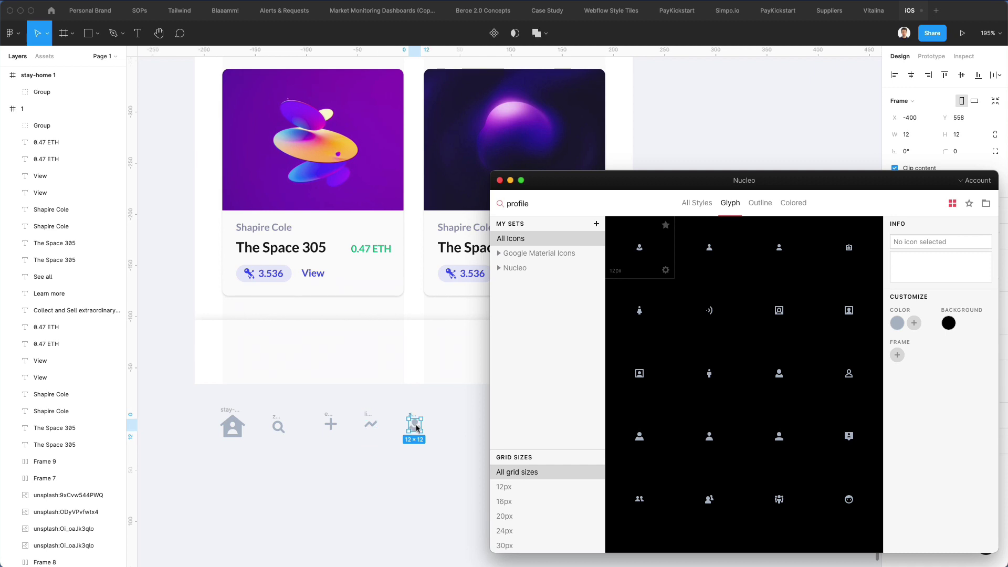
pyautogui.moveTo(454, 461)
pyautogui.mouseDown()
pyautogui.moveTo(157, 417)
pyautogui.moveTo(162, 405)
pyautogui.mouseUp()
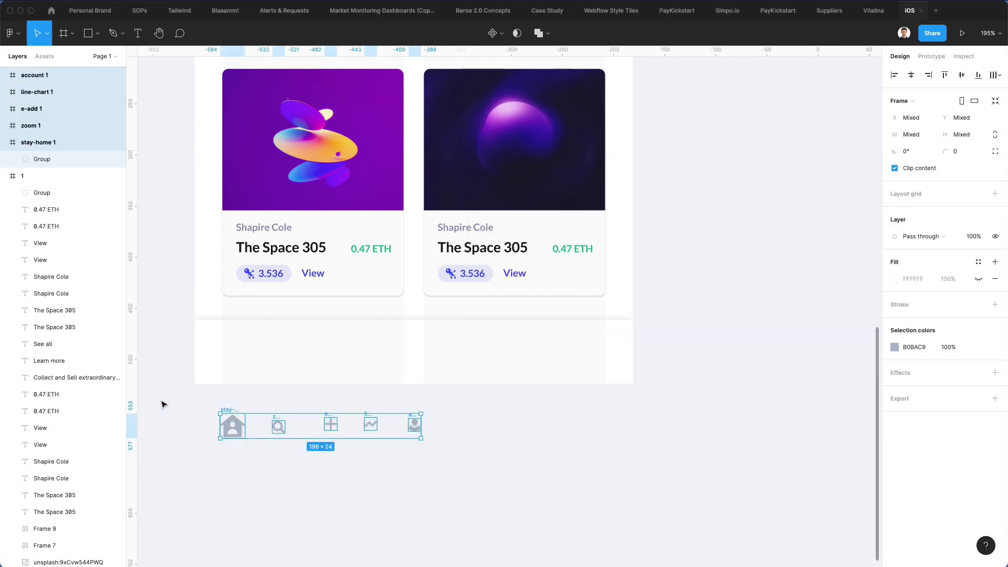
# Ungroup the five icons, align their vertical centres and set each width to 35 with proportions locked
pyautogui.press('super+shift+g')
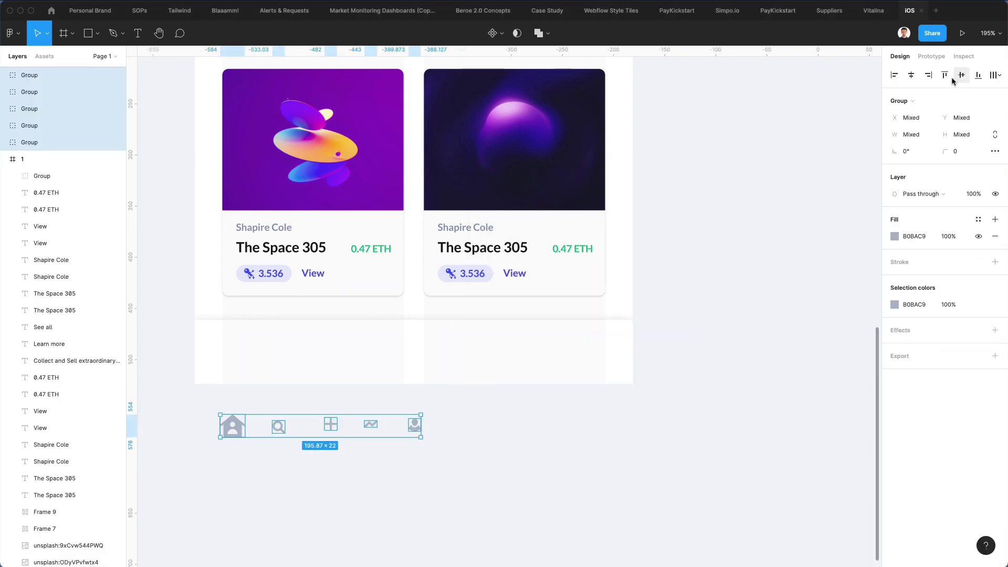
pyautogui.click(964, 76)
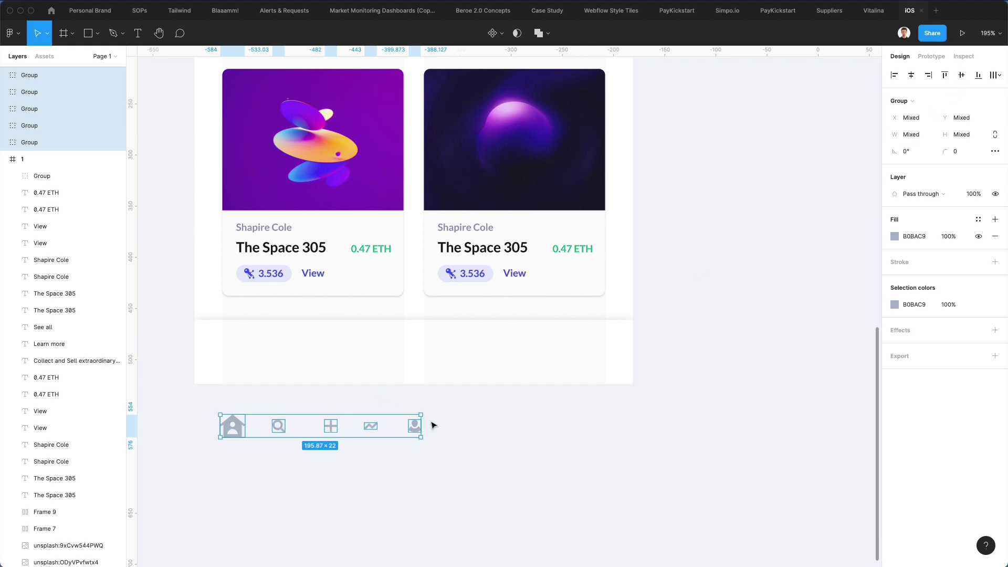
pyautogui.click(995, 134)
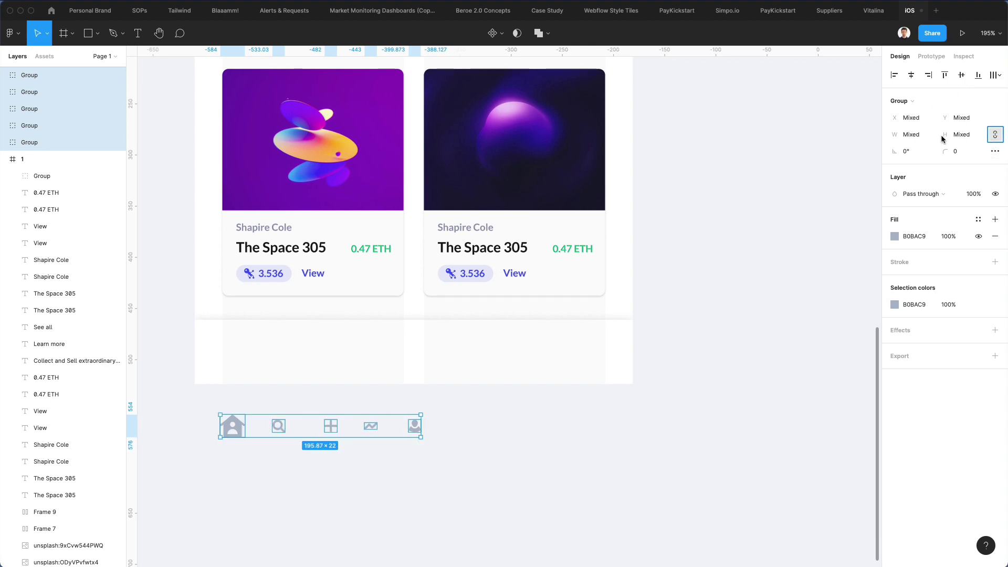
pyautogui.click(911, 135)
pyautogui.write('35')
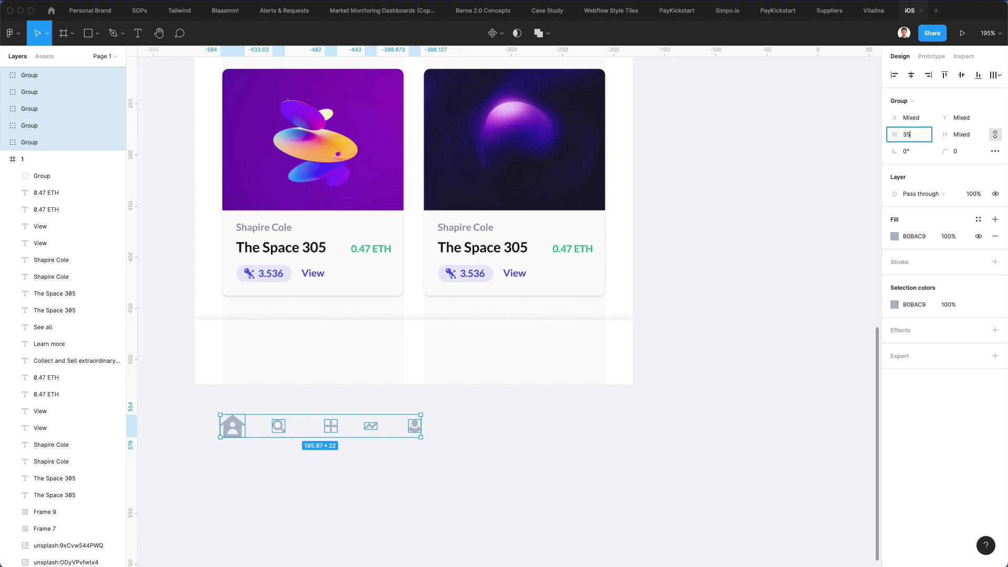
pyautogui.press('Return')
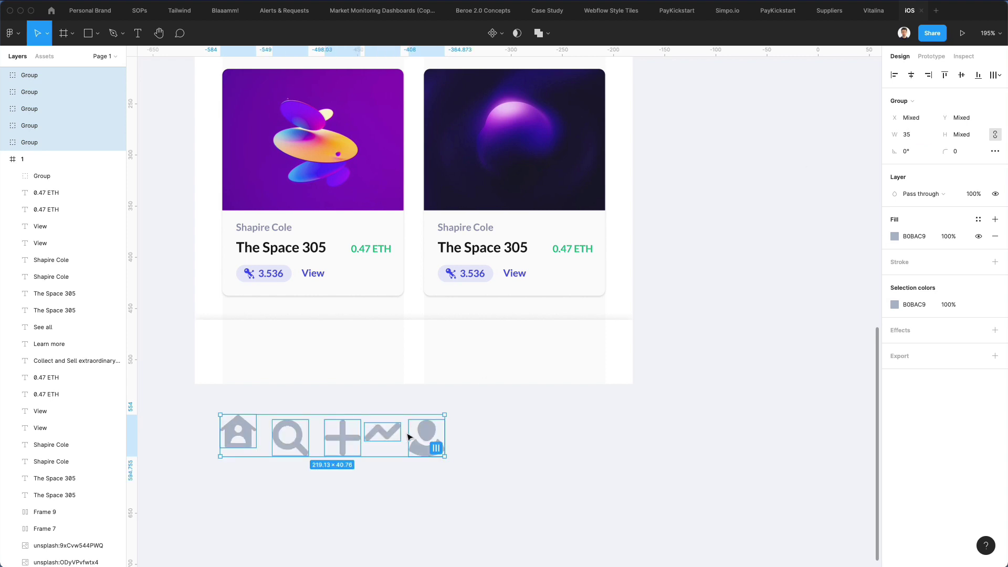
# Scale the icons down to about 25 px wide and realign them on their vertical centres
pyautogui.press('k')
pyautogui.moveTo(445, 435); pyautogui.dragTo(333, 355)
pyautogui.click(962, 75)
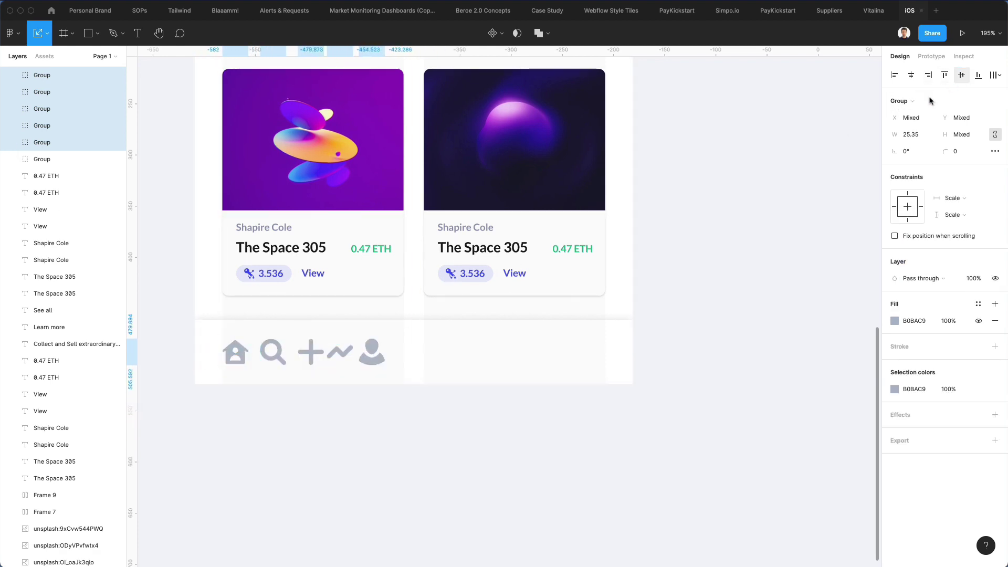
# Move the profile icon to the bar's right end and space all five icons evenly
pyautogui.click(438, 356)
pyautogui.moveTo(374, 355); pyautogui.dragTo(595, 357)
pyautogui.moveTo(591, 398); pyautogui.dragTo(171, 336)
pyautogui.click(997, 75)
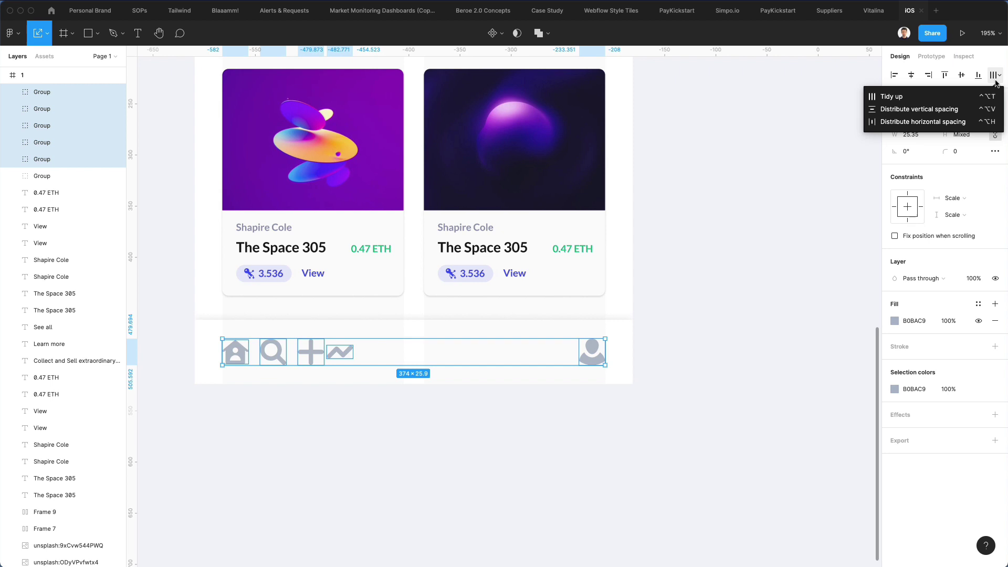
pyautogui.click(929, 124)
pyautogui.click(437, 401)
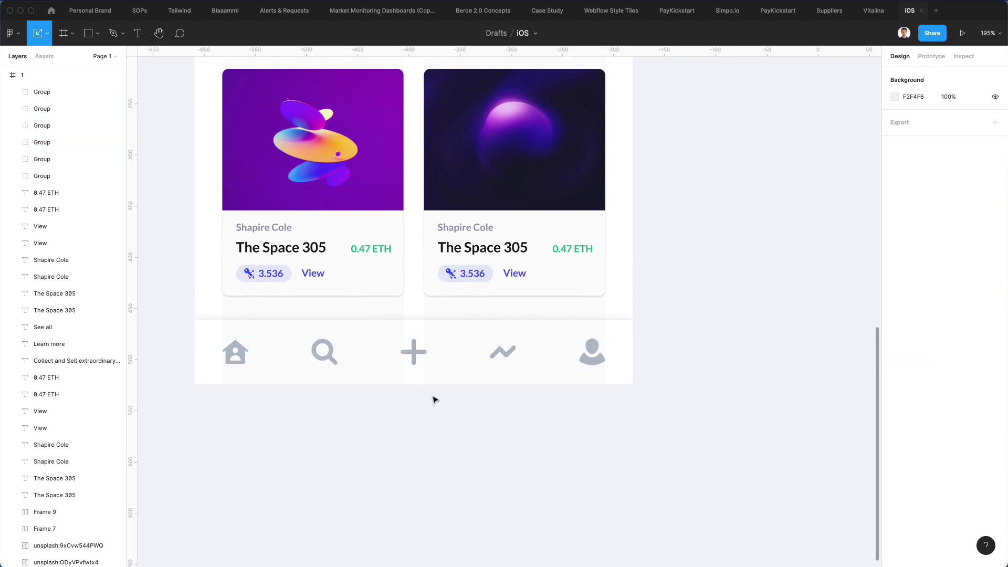
# Check the spacing around the search icon and shrink the profile icon slightly to match the others
pyautogui.moveTo(216, 335); pyautogui.dragTo(354, 362)
pyautogui.press('Escape')
pyautogui.scroll(2, 339, 347)
pyautogui.scroll(2, 339, 346)
pyautogui.click(337, 344)
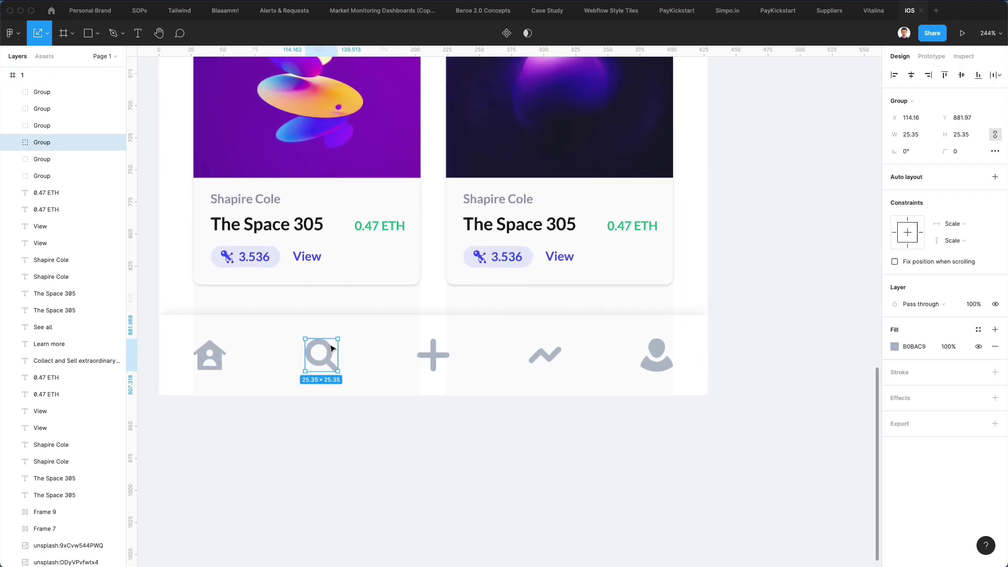
pyautogui.press('alt')
pyautogui.press('Escape')
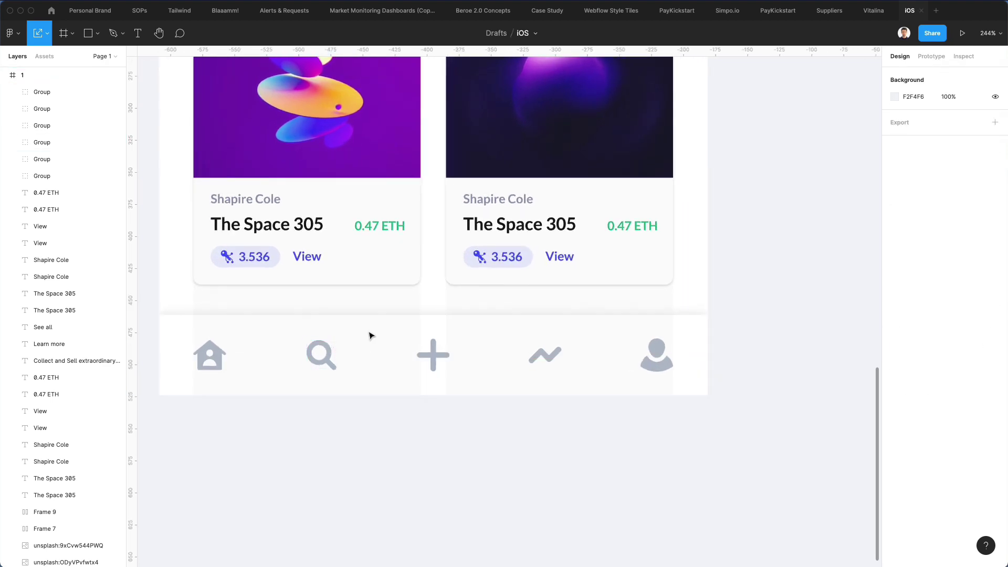
pyautogui.click(656, 352)
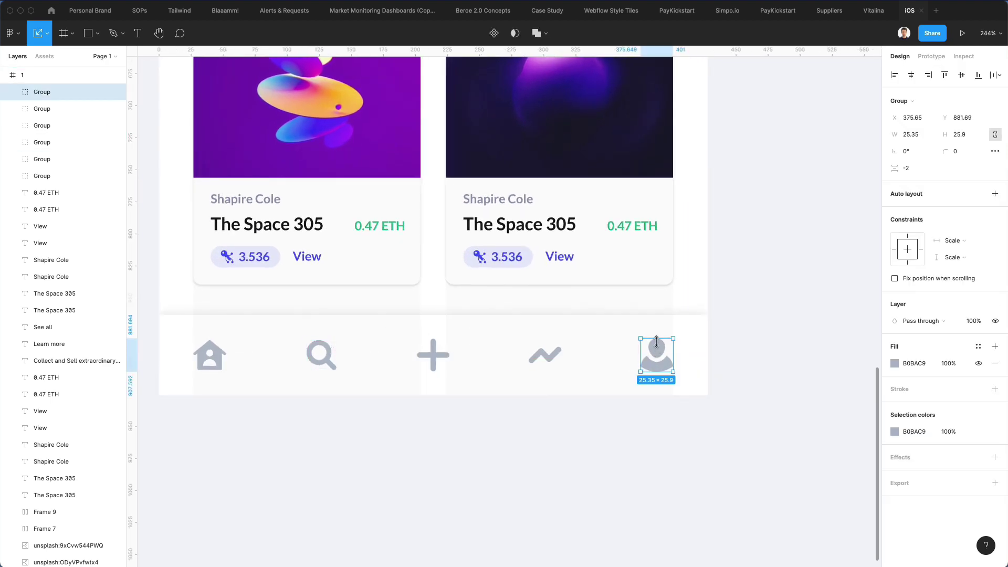
pyautogui.moveTo(656, 341); pyautogui.dragTo(657, 344)
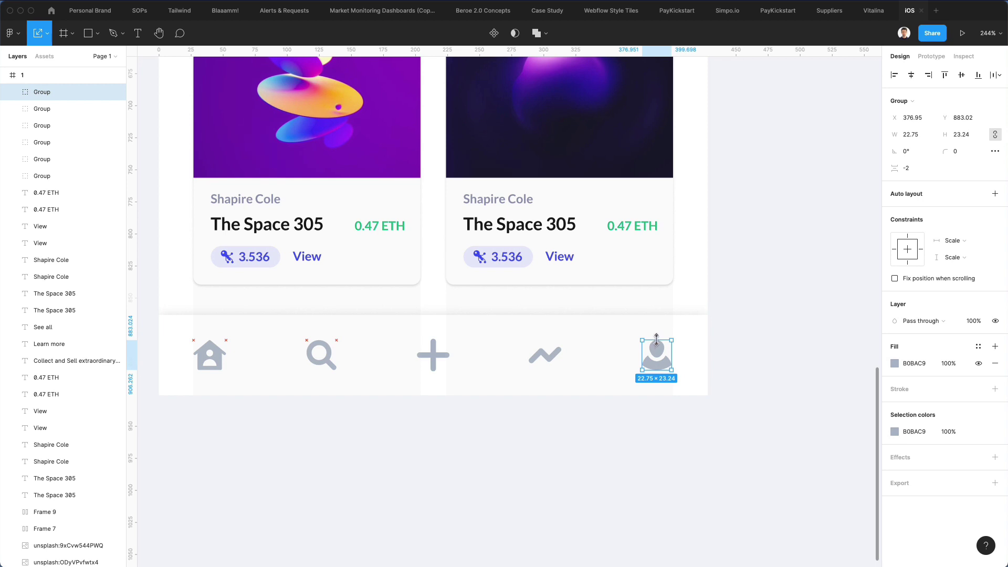
pyautogui.click(433, 355)
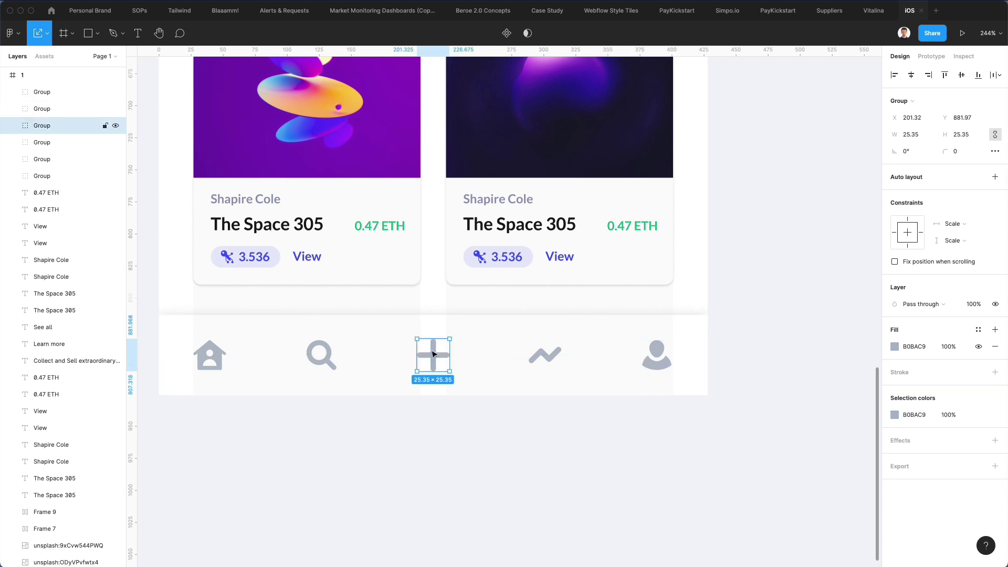
# Draw a circle behind the plus icon and fill it with blue #3347FA
pyautogui.press('o')
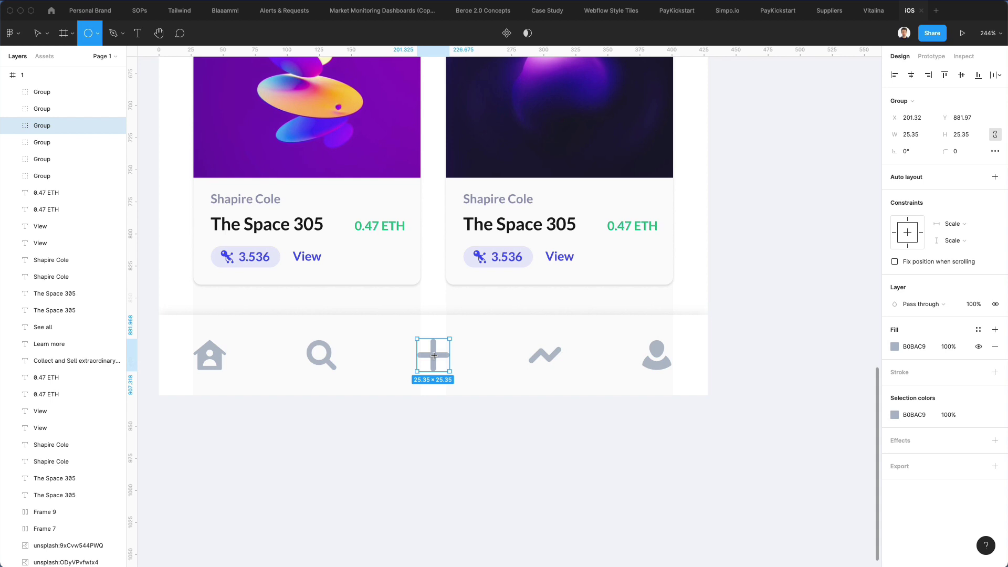
pyautogui.moveTo(433, 355); pyautogui.dragTo(460, 328)
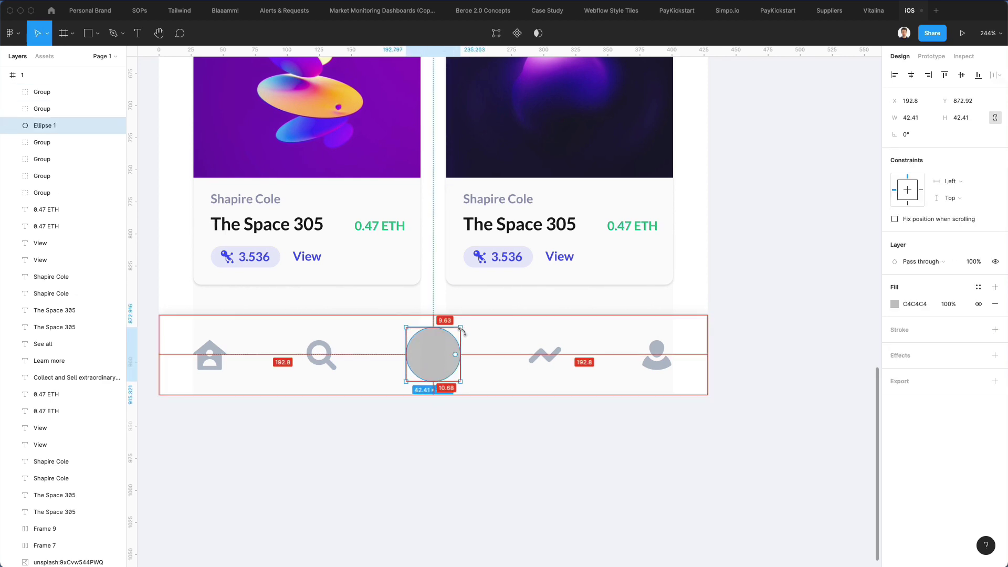
pyautogui.press('super+bracketleft')
pyautogui.press('super+bracketleft')
pyautogui.press('super+bracketleft')
pyautogui.press('Down')
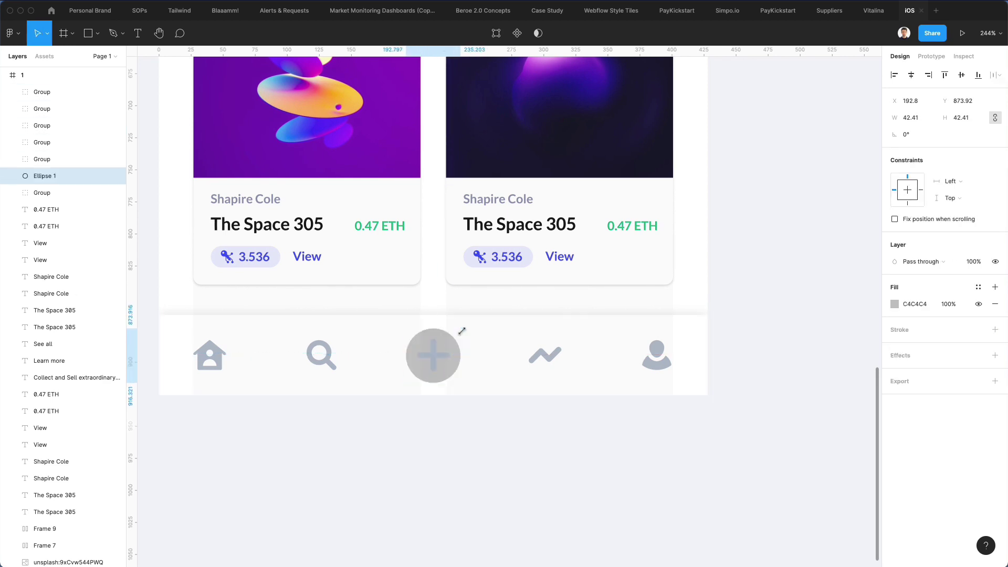
pyautogui.hscroll(1, 462, 330)
pyautogui.press('i')
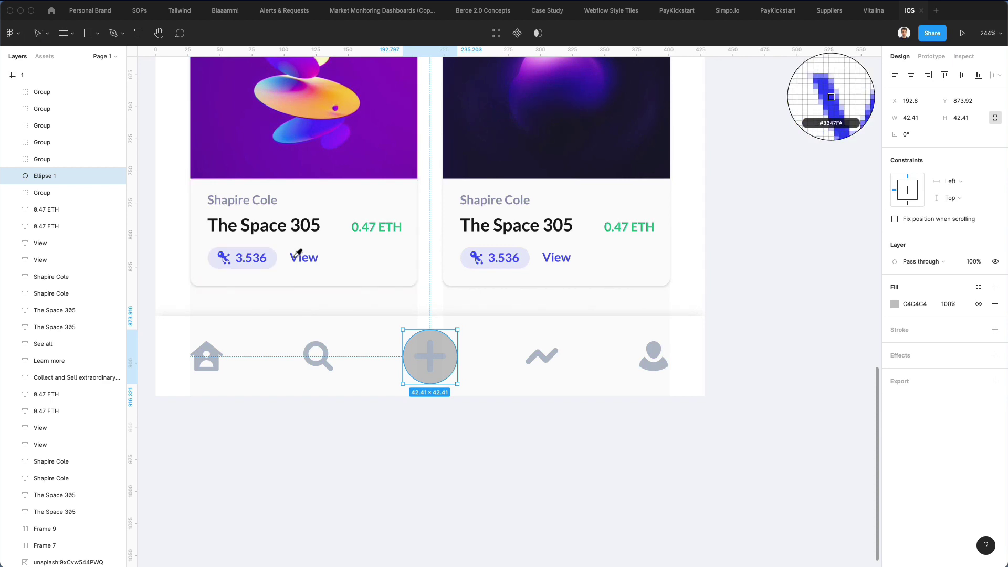
pyautogui.click(298, 254)
# Keep the plus white, group it with the circle, and scale the button to 37.21 px
pyautogui.click(425, 368)
pyautogui.press('i')
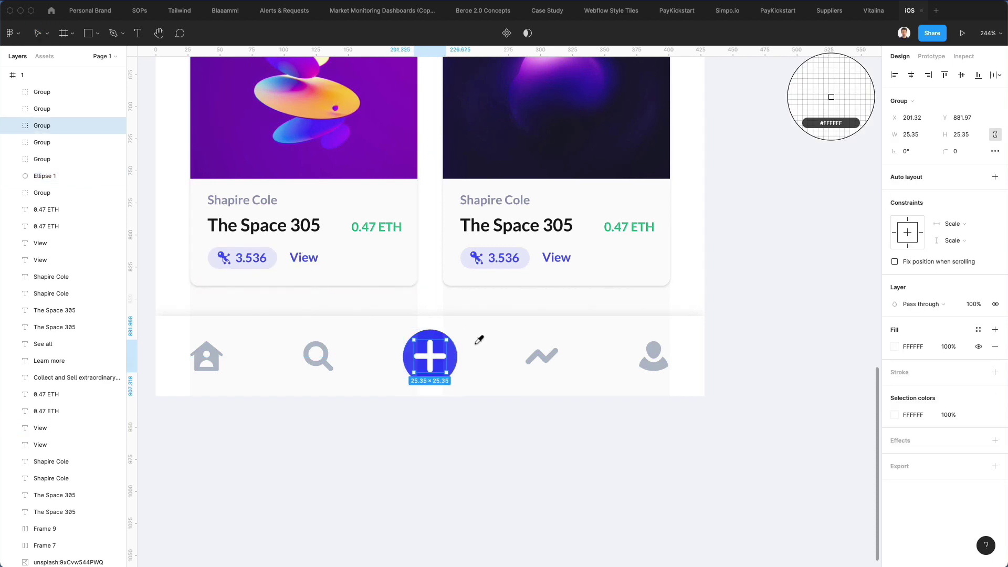
pyautogui.press('Escape')
pyautogui.press('Escape')
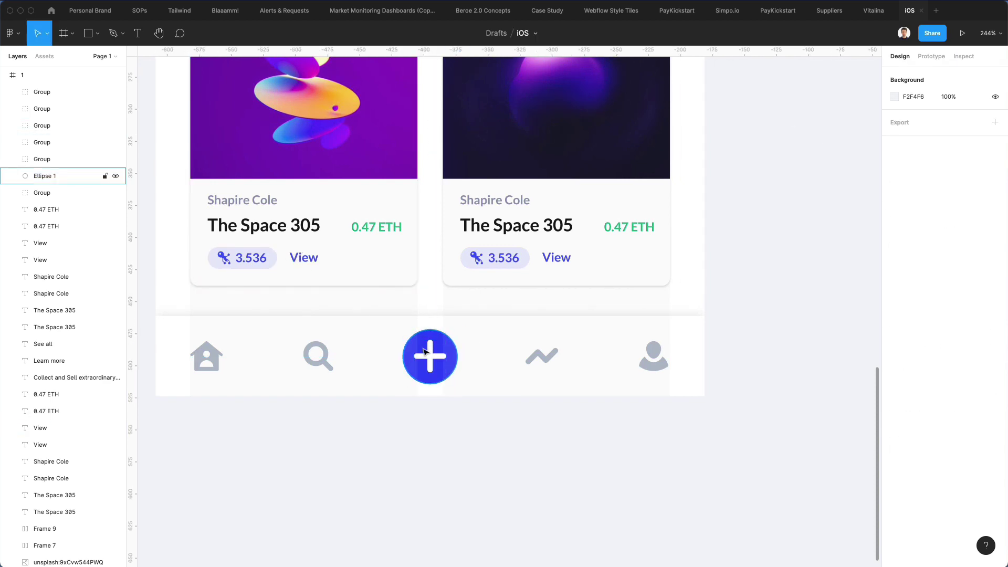
pyautogui.click(319, 353)
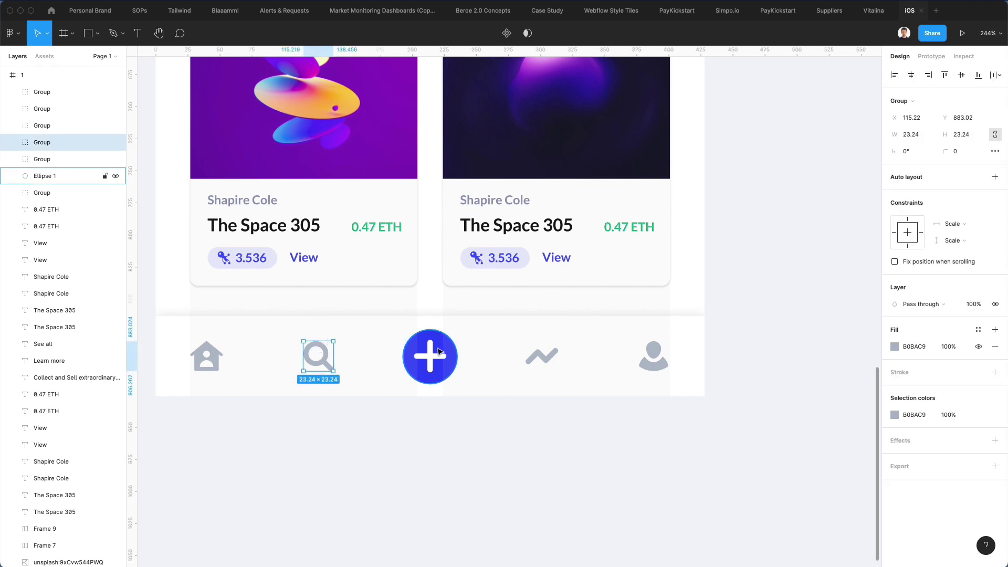
pyautogui.moveTo(468, 338); pyautogui.dragTo(443, 362)
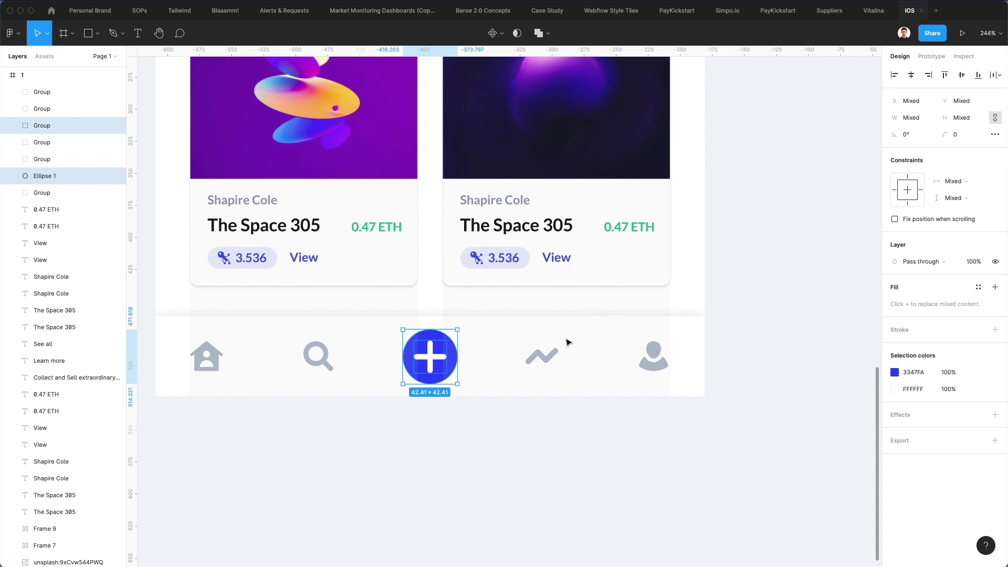
pyautogui.press('super+g')
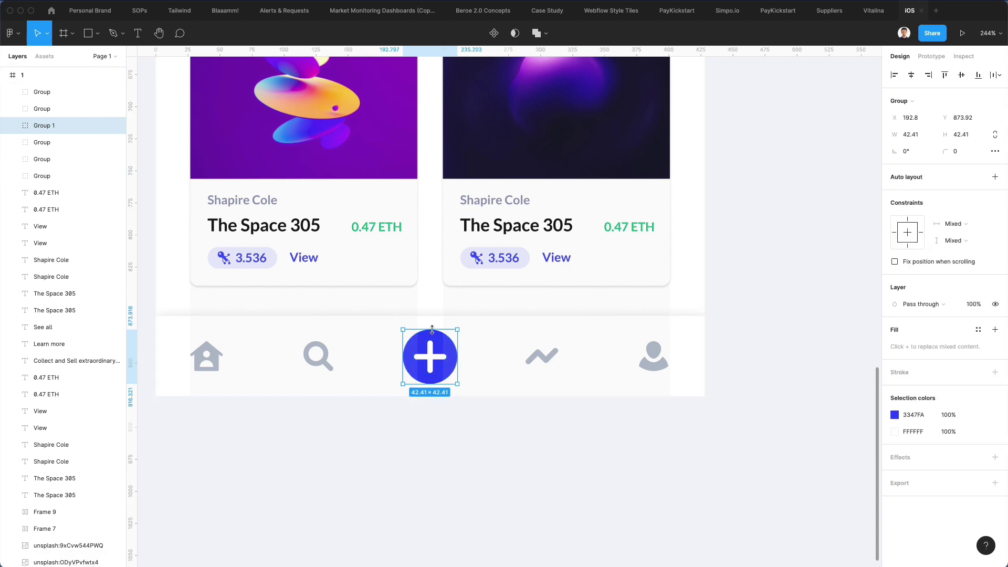
pyautogui.moveTo(431, 329); pyautogui.dragTo(432, 333)
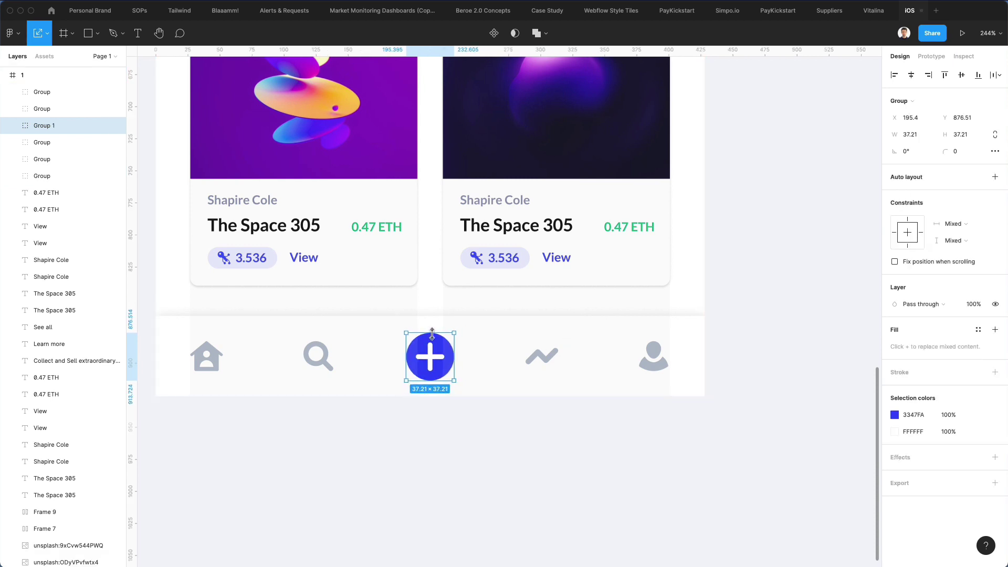
pyautogui.click(530, 342)
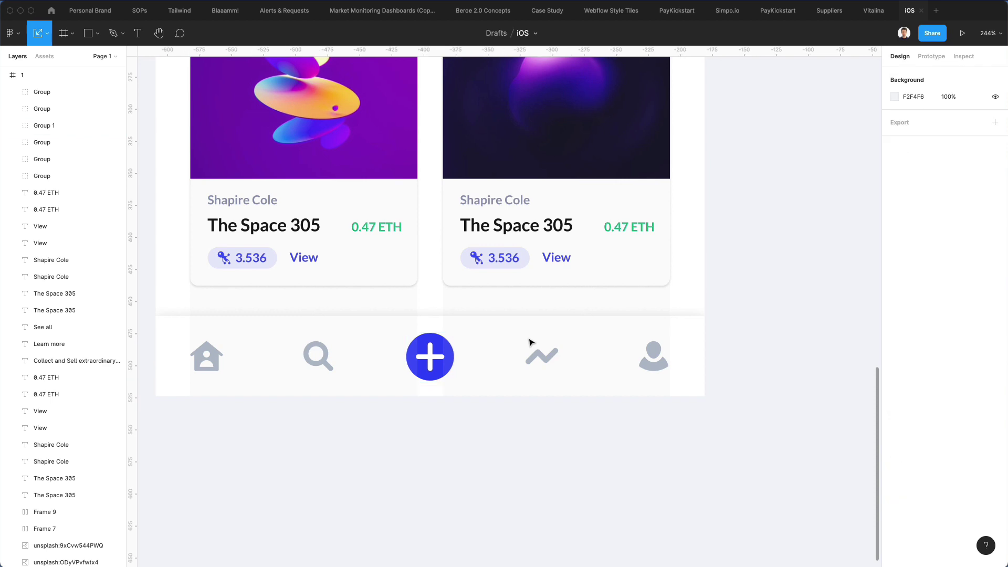
pyautogui.click(656, 359)
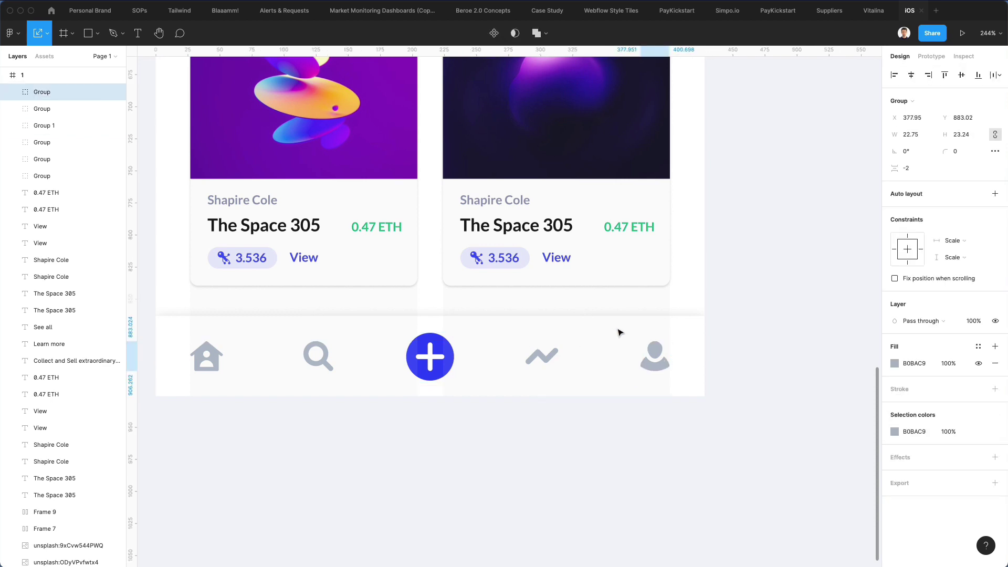
pyautogui.click(527, 358)
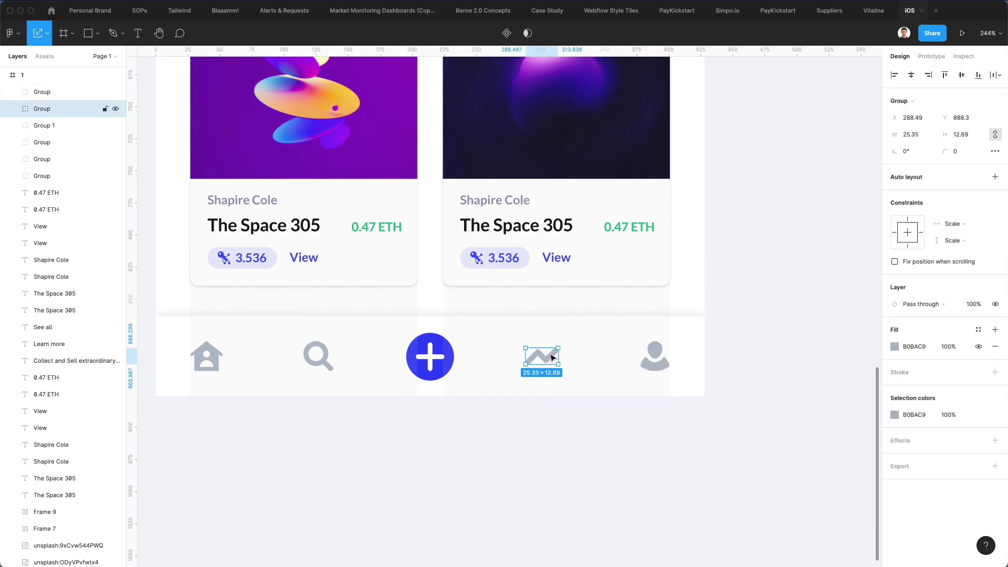
pyautogui.click(321, 326)
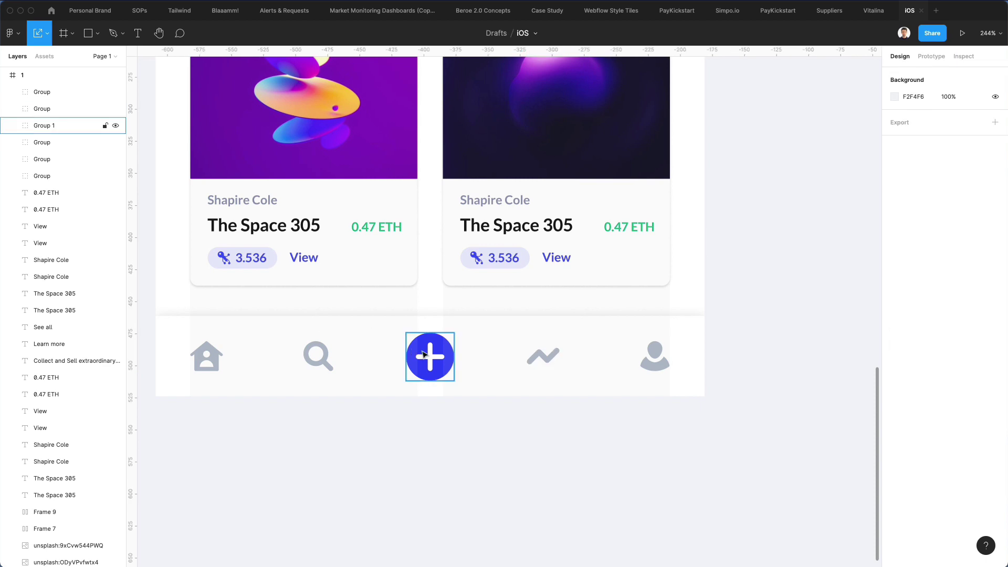
# Scroll around the canvas to bring the full NFTX mockup frame into view
pyautogui.scroll(5, 349, 349)
pyautogui.keyDown('ctrl'); pyautogui.scroll(-5, 348, 349); pyautogui.keyUp('ctrl')
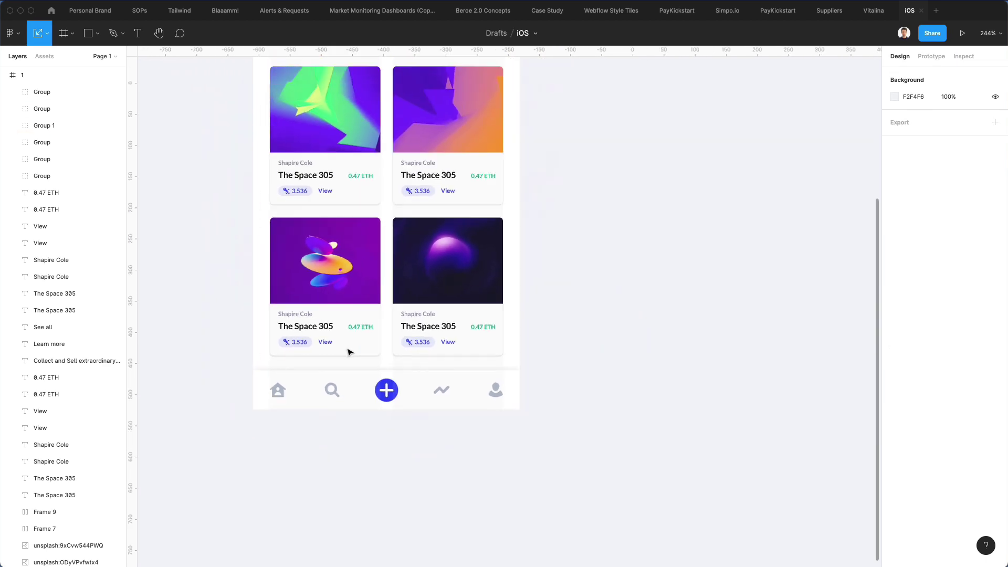
pyautogui.scroll(5, 349, 351)
pyautogui.keyDown('ctrl'); pyautogui.scroll(-5, 336, 315); pyautogui.keyUp('ctrl')
pyautogui.scroll(2, 289, 182)
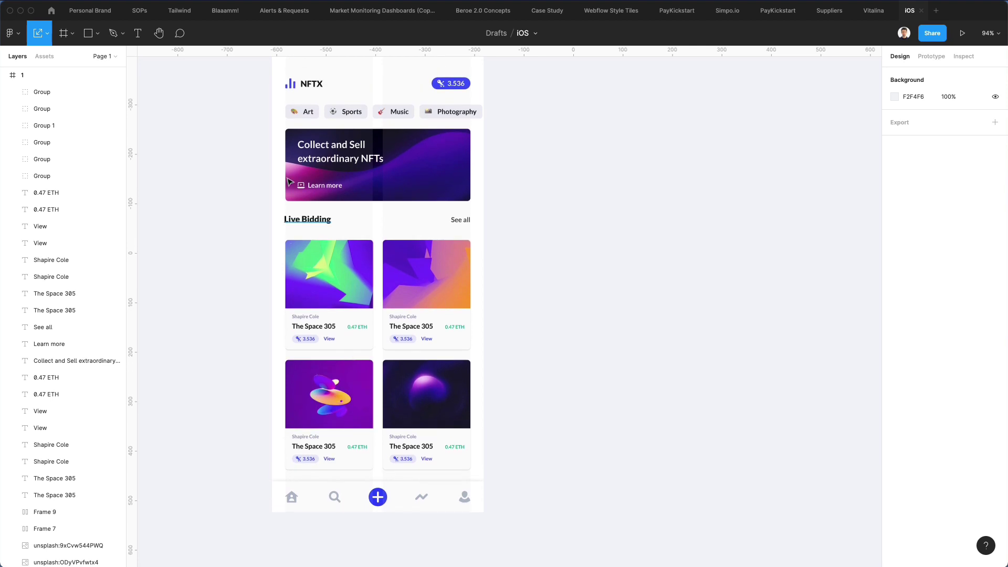
pyautogui.click(398, 92)
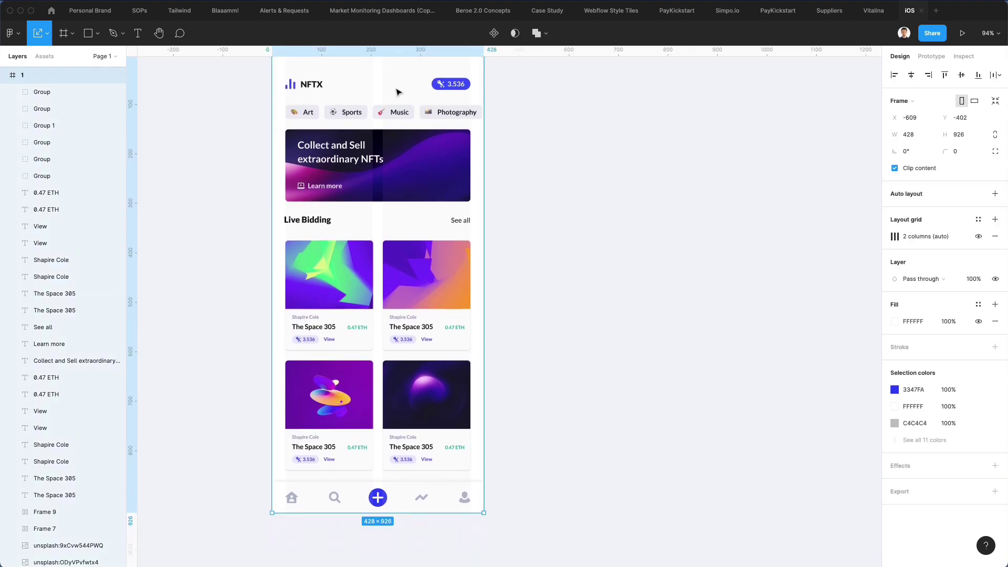
pyautogui.scroll(-3, 397, 92)
pyautogui.hscroll(-1, 398, 92)
pyautogui.click(633, 158)
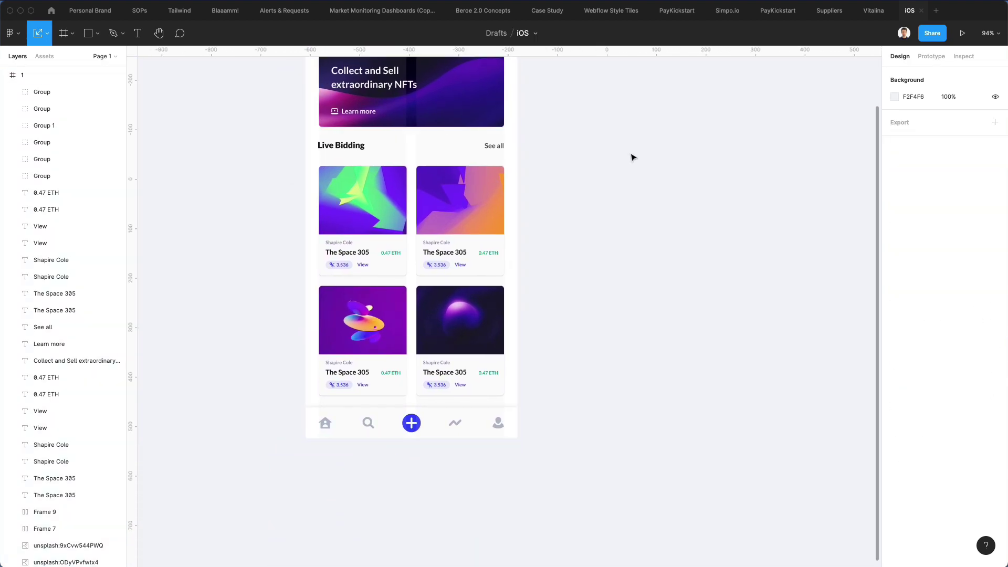
pyautogui.scroll(2, 632, 158)
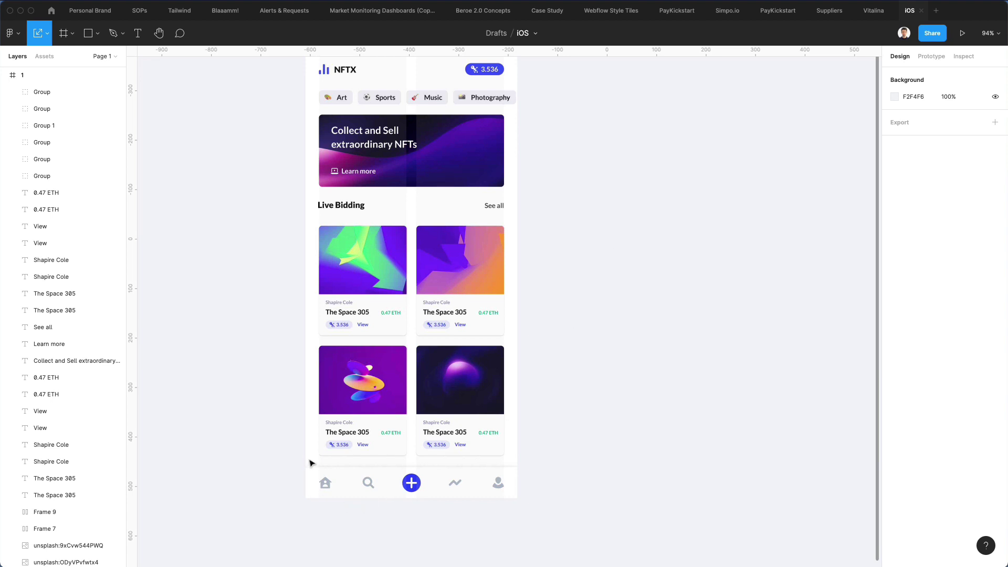
pyautogui.scroll(2, 298, 480)
pyautogui.hscroll(-2, 297, 481)
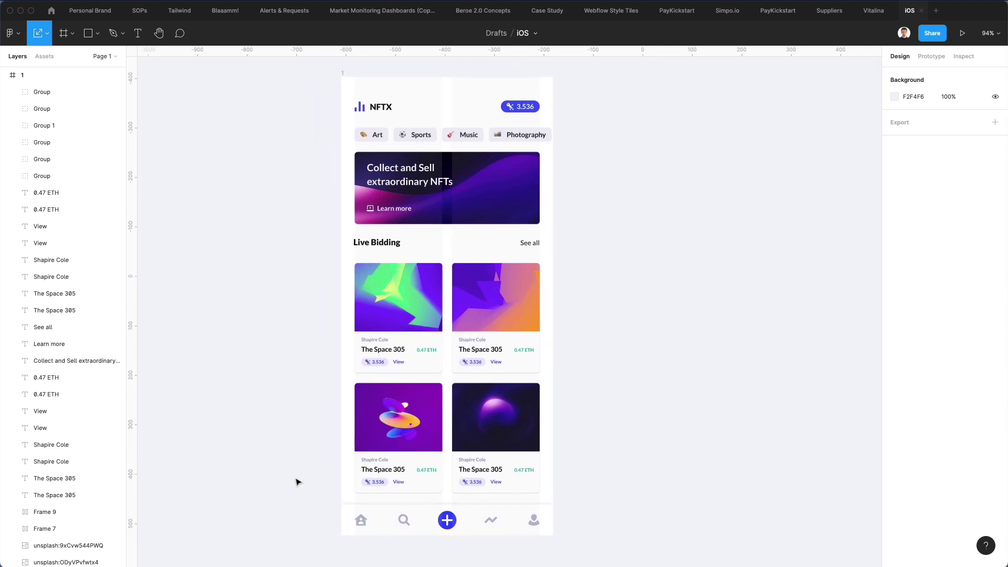
# Preview the mockup with the interface hidden, then restore the panels and select frame 1
pyautogui.press('super+backslash')
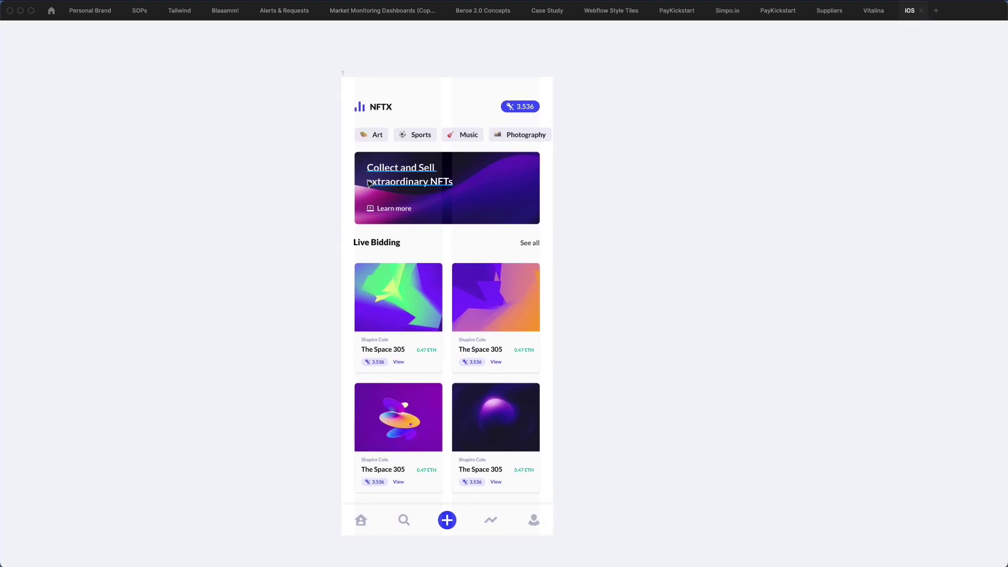
pyautogui.press('super+backslash')
pyautogui.click(344, 76)
pyautogui.click(344, 76)
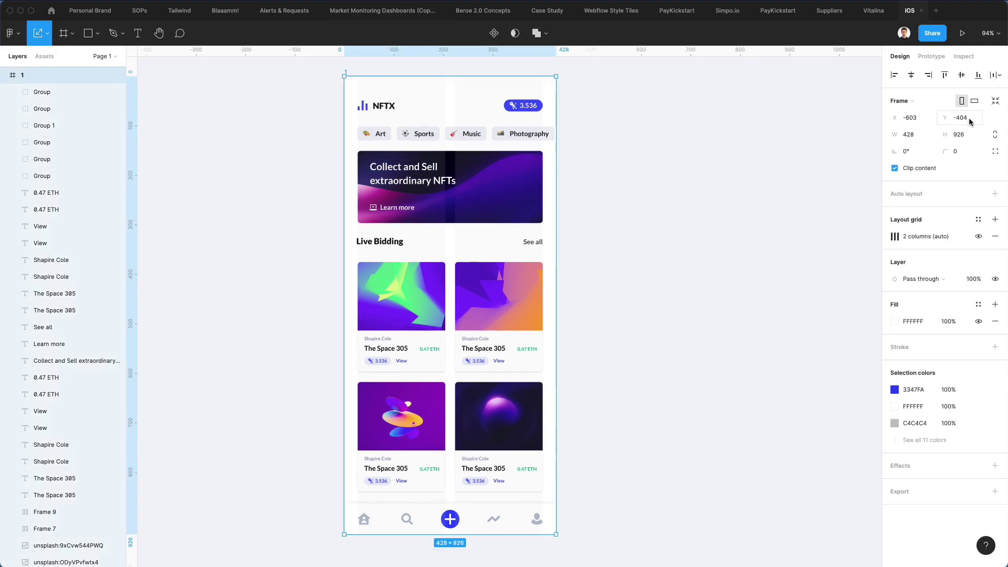